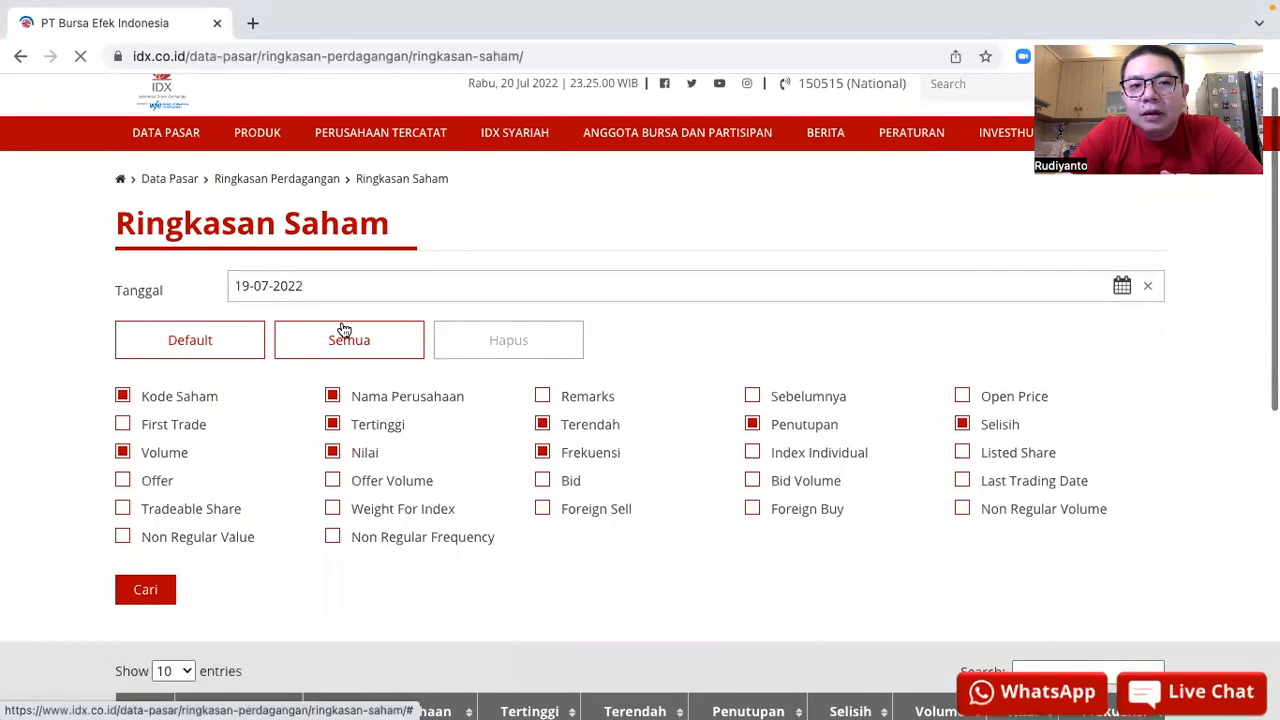
# Step: Download the Ringkasan Saham stock summary for 19-07-2022 from the exchange website
pyautogui.click(370, 284)
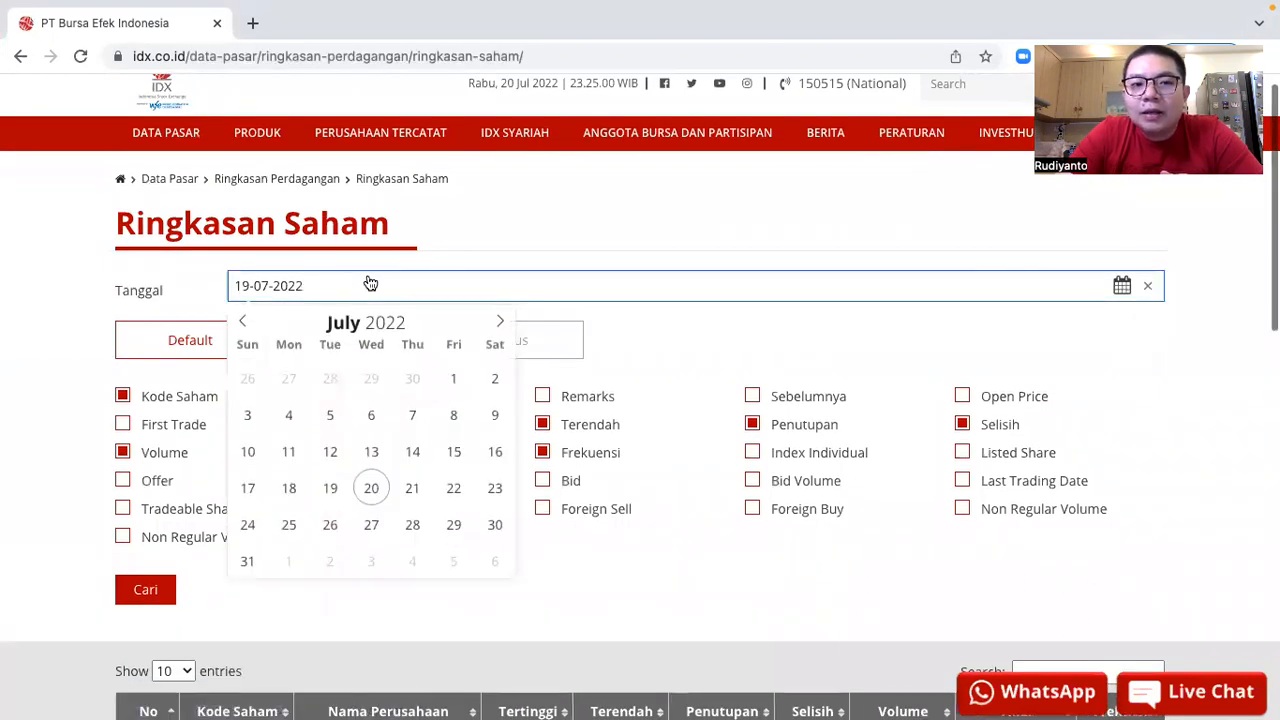
pyautogui.click(777, 337)
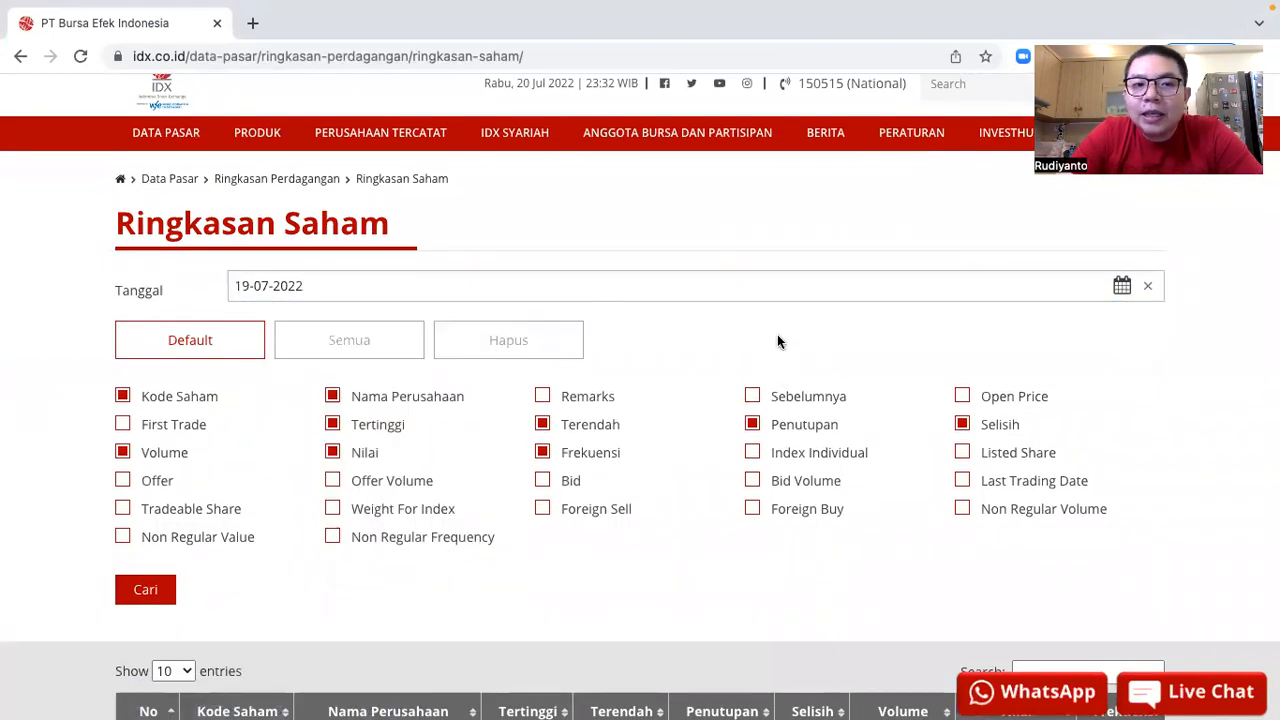
pyautogui.scroll(-1, 655, 362)
pyautogui.scroll(-2, 655, 363)
pyautogui.scroll(2, 391, 266)
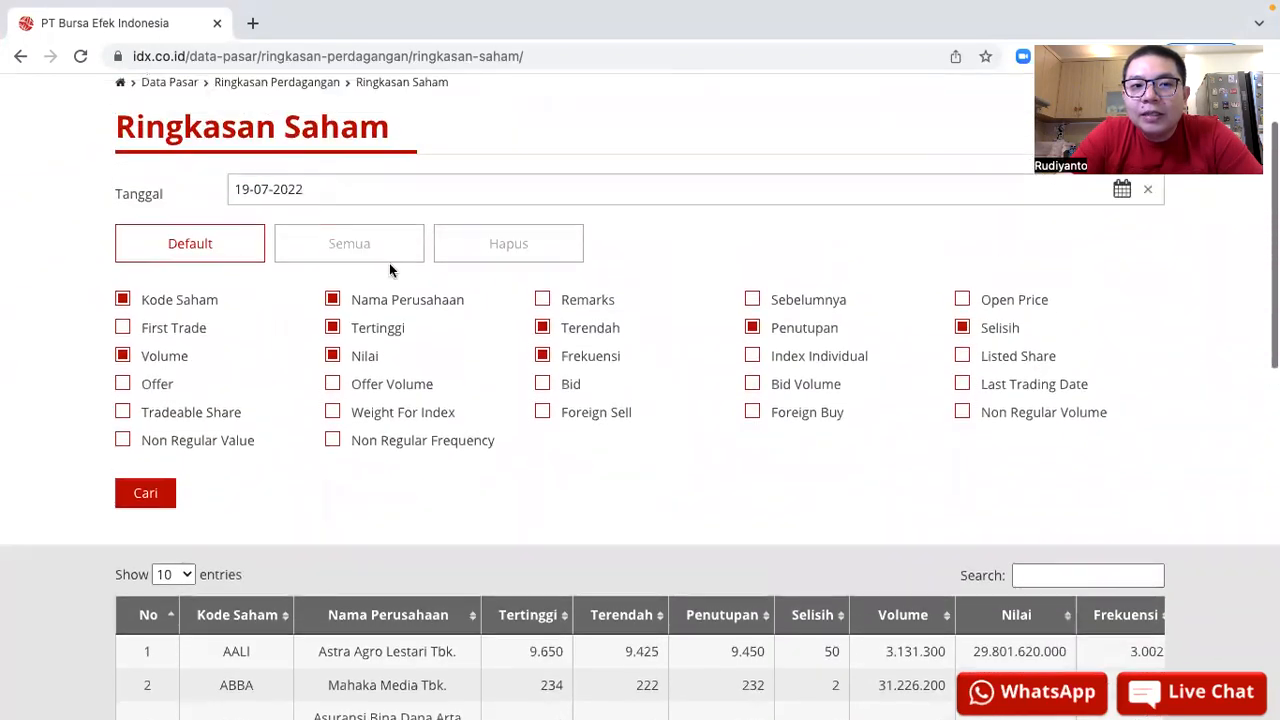
pyautogui.scroll(-1, 537, 331)
pyautogui.scroll(-5, 530, 334)
pyautogui.scroll(1, 530, 334)
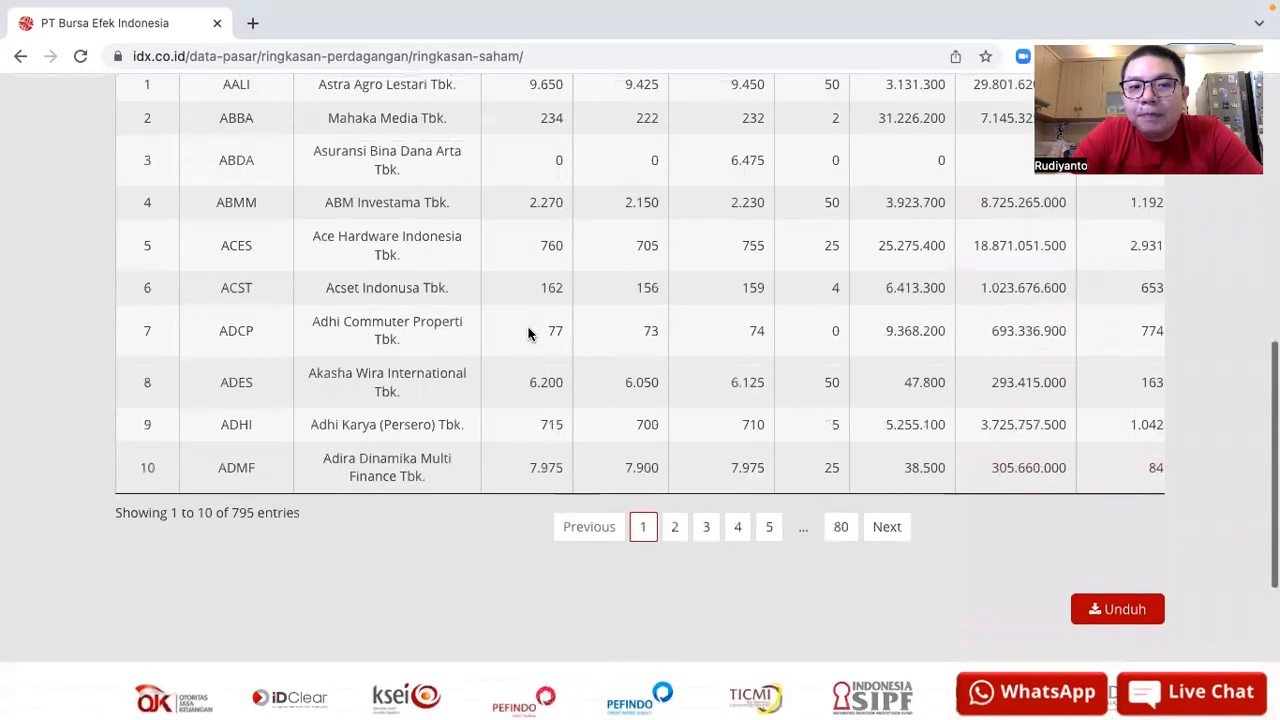
pyautogui.click(1094, 608)
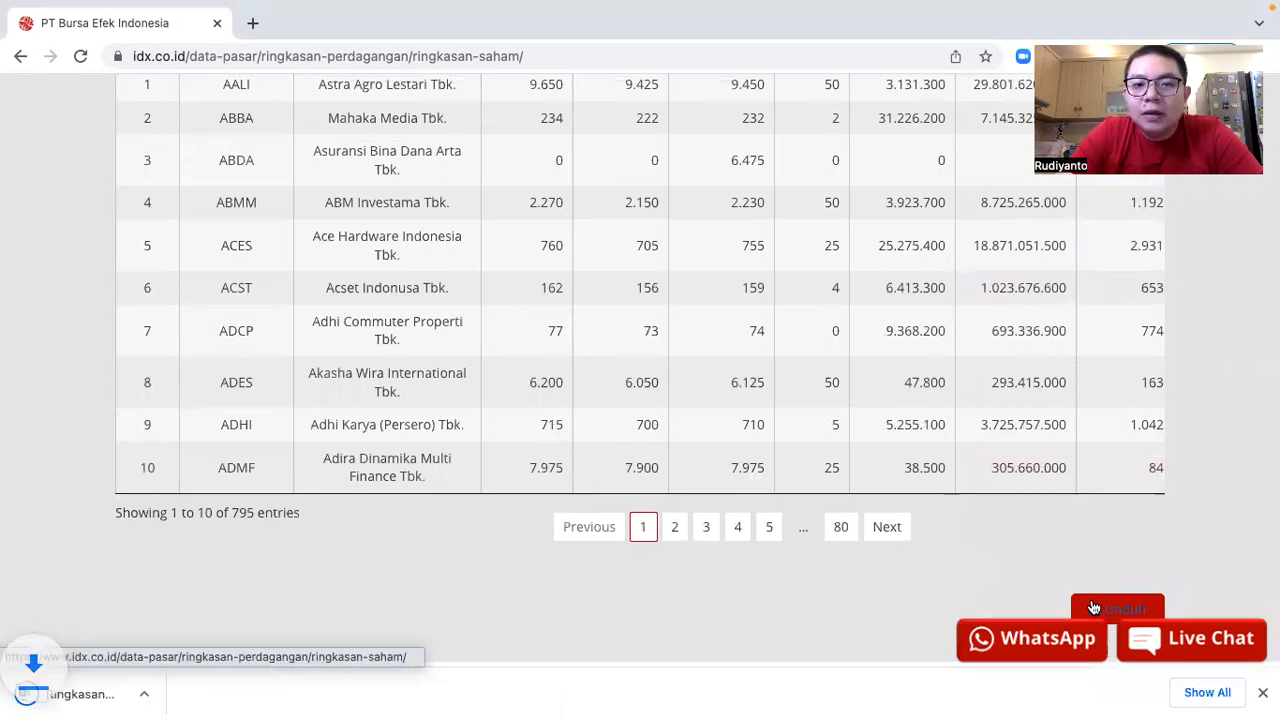
# Step: Open the downloaded stock summary workbook in Excel and show it in full screen
pyautogui.click(122, 693)
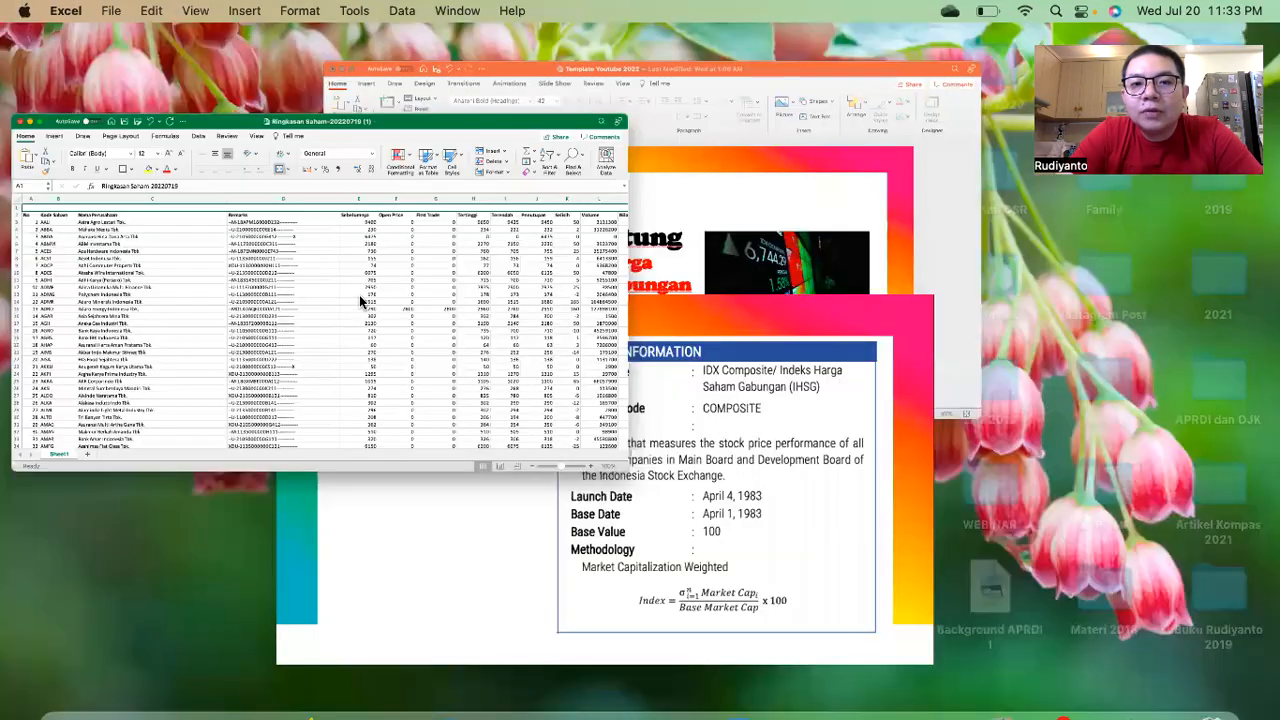
pyautogui.click(359, 297)
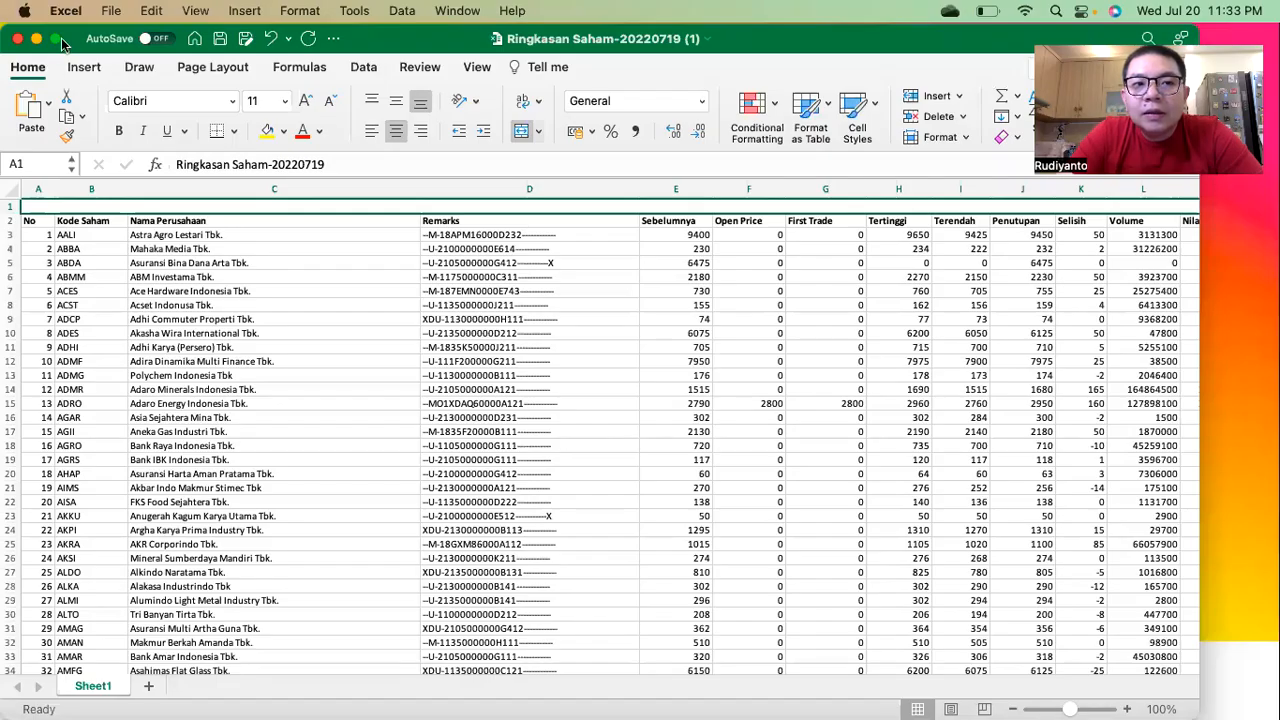
pyautogui.click(57, 38)
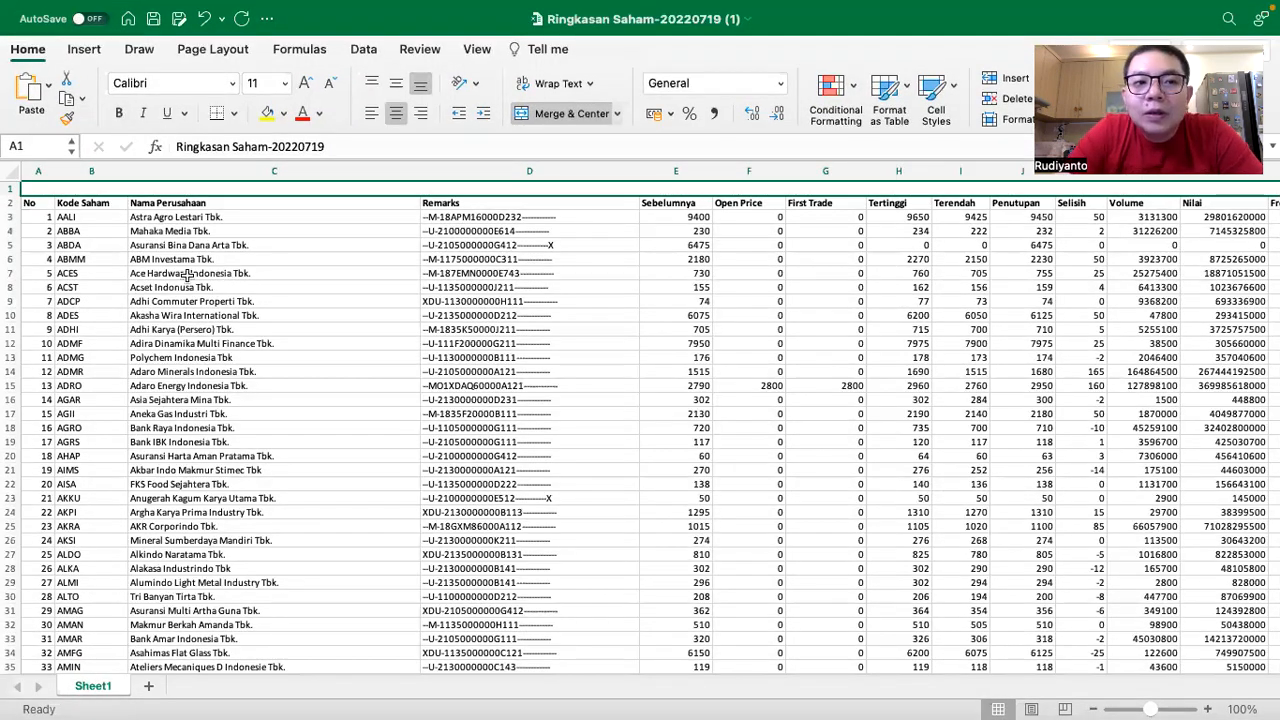
# Step: Unmerge the title cell in row 1 of the stock summary sheet and look across the data columns
pyautogui.click(172, 272)
pyautogui.click(160, 186)
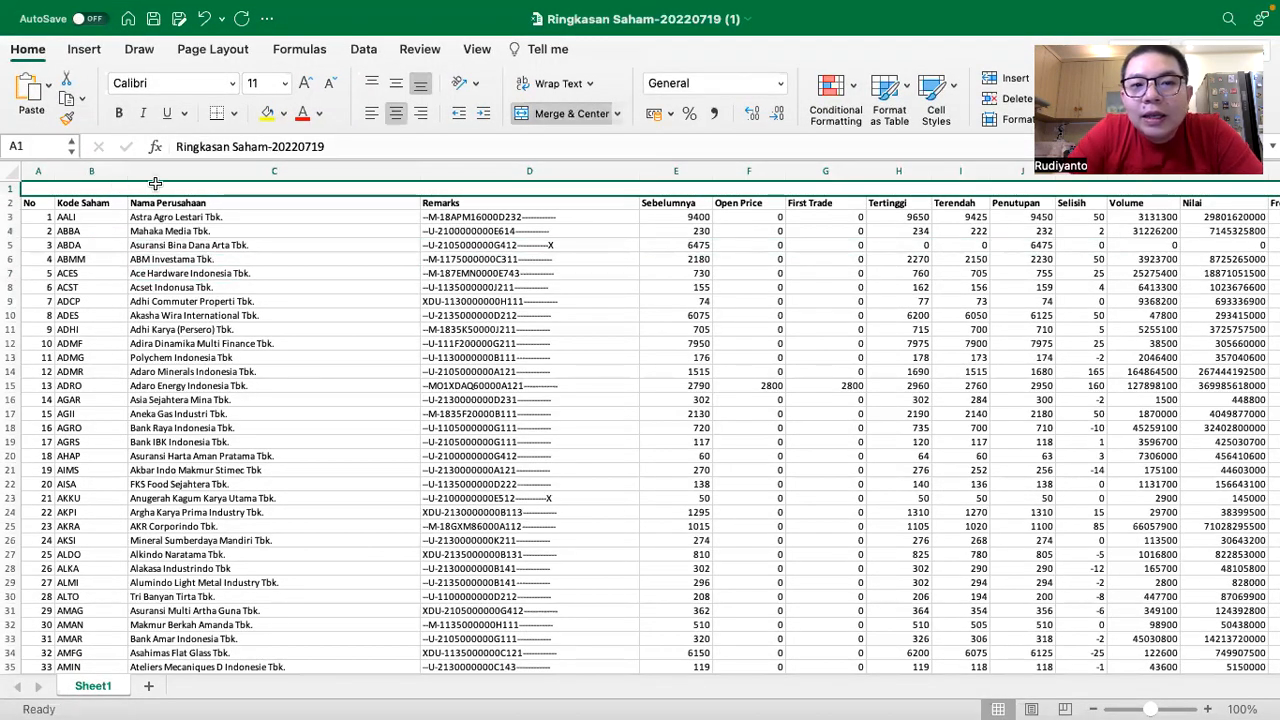
pyautogui.click(521, 115)
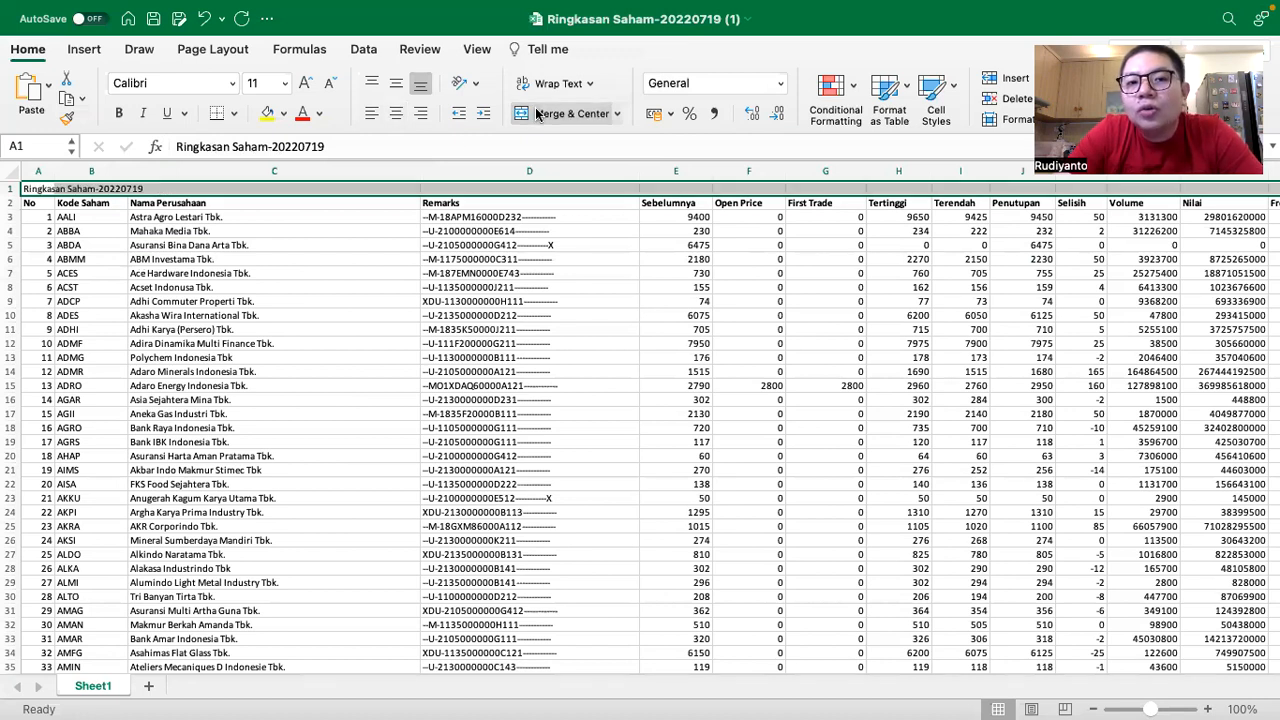
pyautogui.hscroll(10, 406, 296)
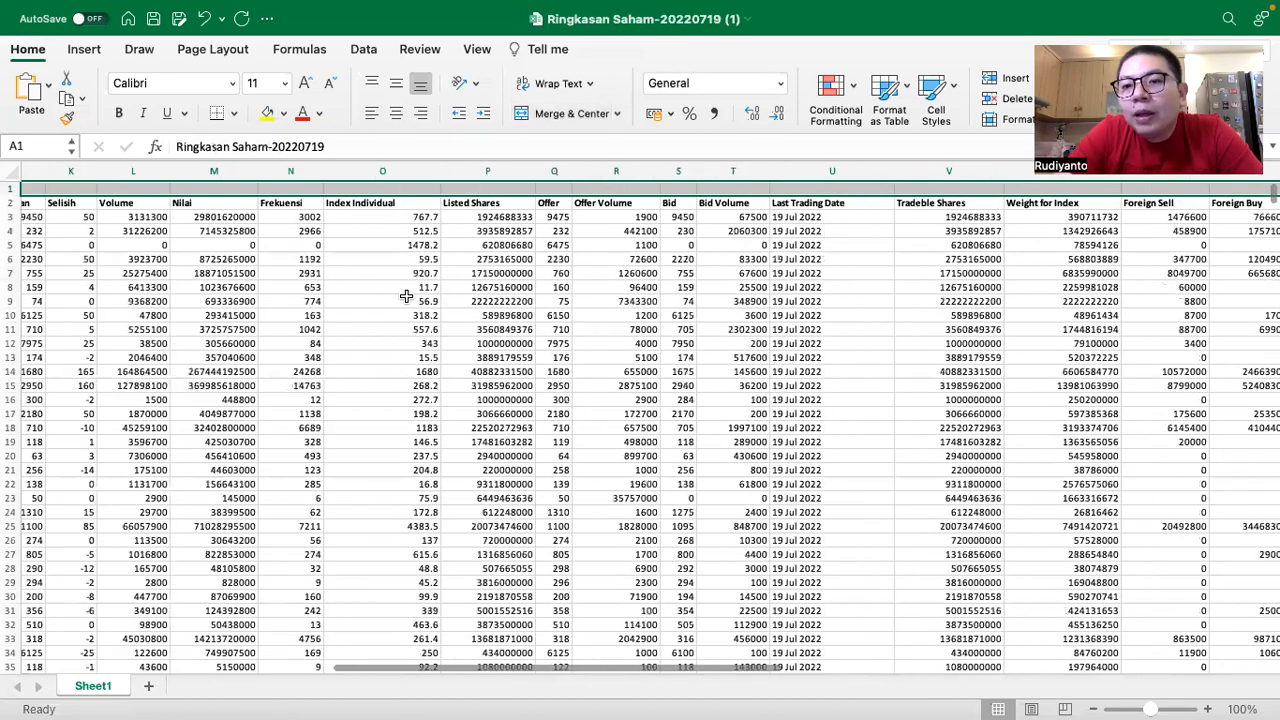
pyautogui.hscroll(-10, 408, 296)
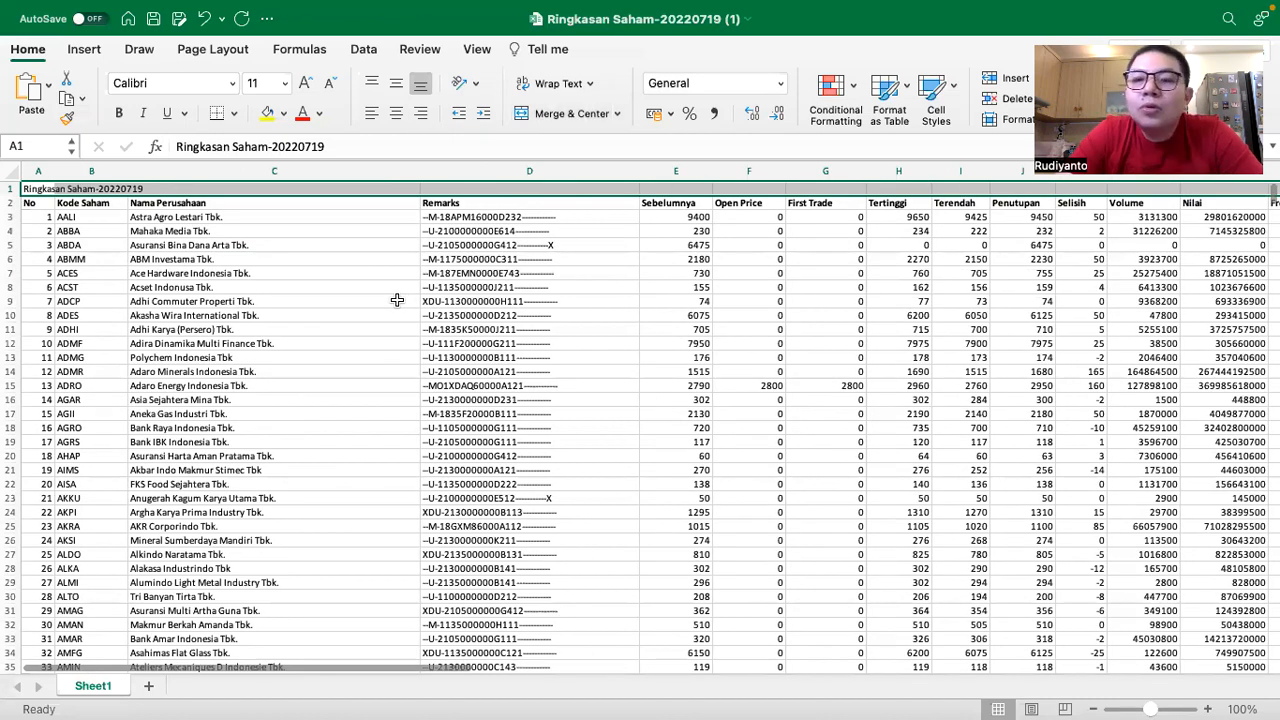
# Step: Highlight the Kode Saham, Penutupan and Weight for Index header cells in yellow
pyautogui.click(89, 204)
pyautogui.click(267, 112)
pyautogui.hscroll(5, 329, 217)
pyautogui.click(815, 203)
pyautogui.click(267, 112)
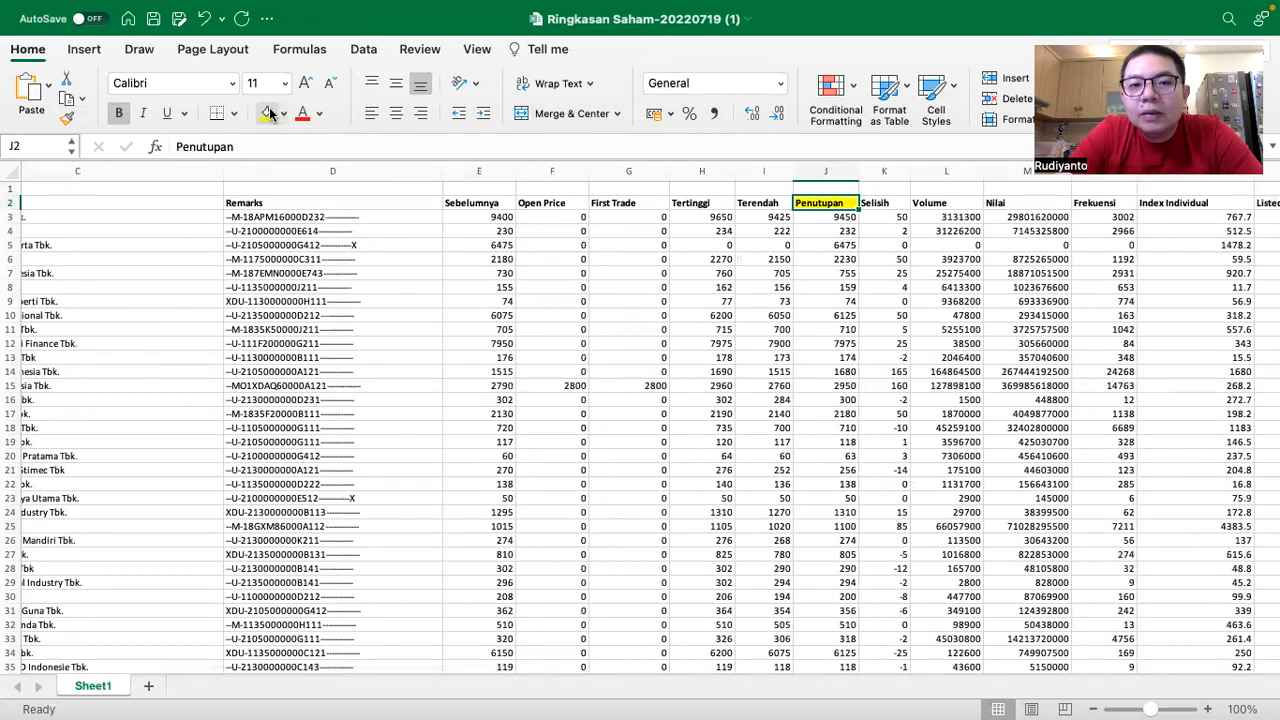
pyautogui.hscroll(1, 573, 264)
pyautogui.hscroll(10, 573, 264)
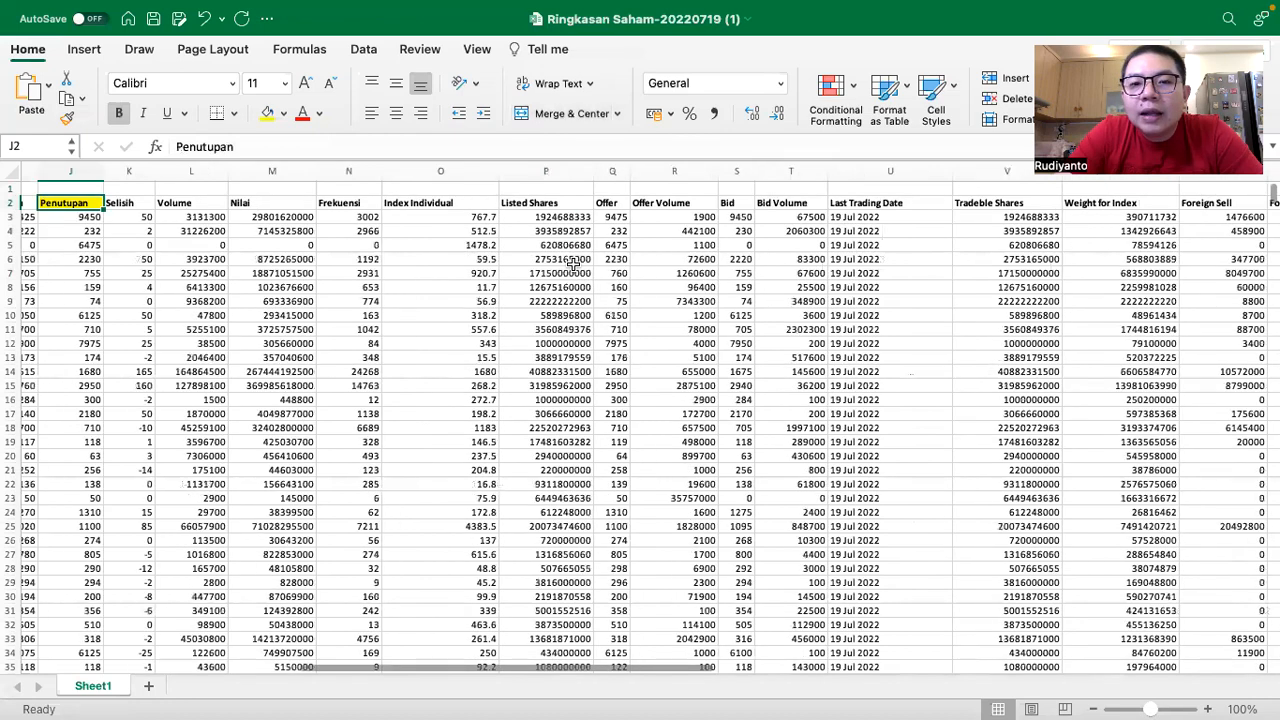
pyautogui.hscroll(1, 573, 262)
pyautogui.hscroll(3, 908, 198)
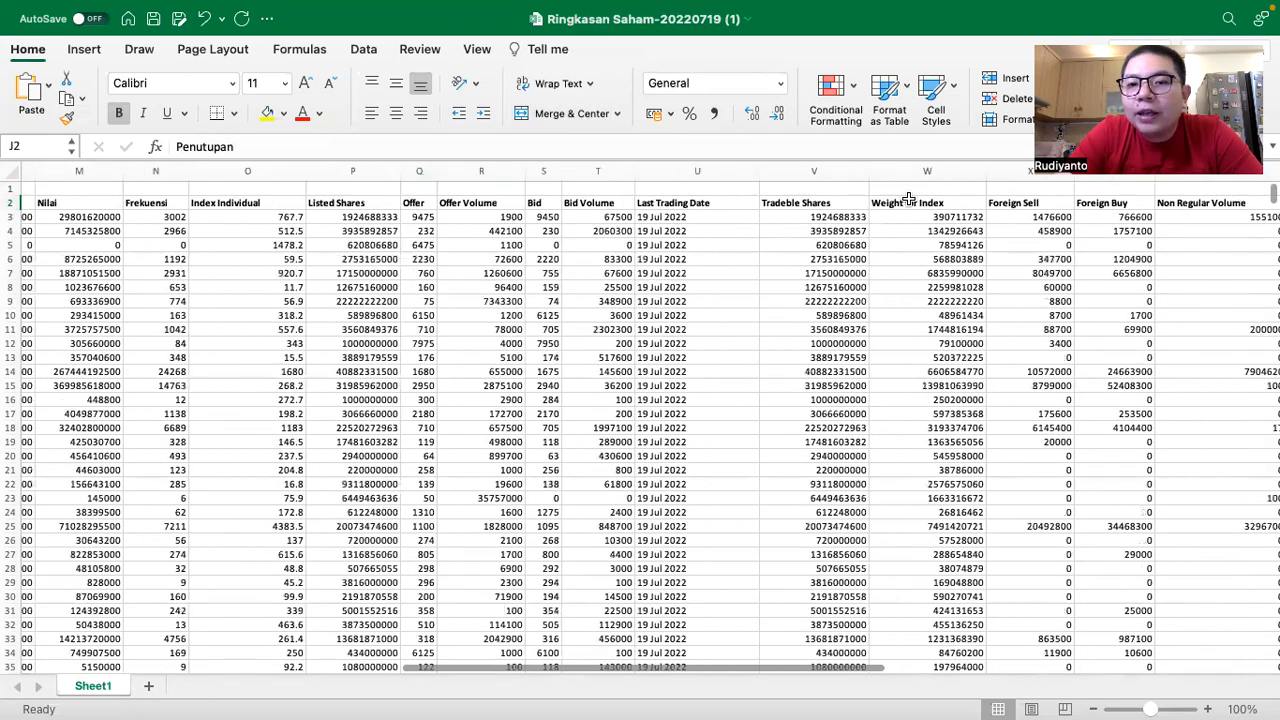
pyautogui.click(908, 198)
pyautogui.click(267, 112)
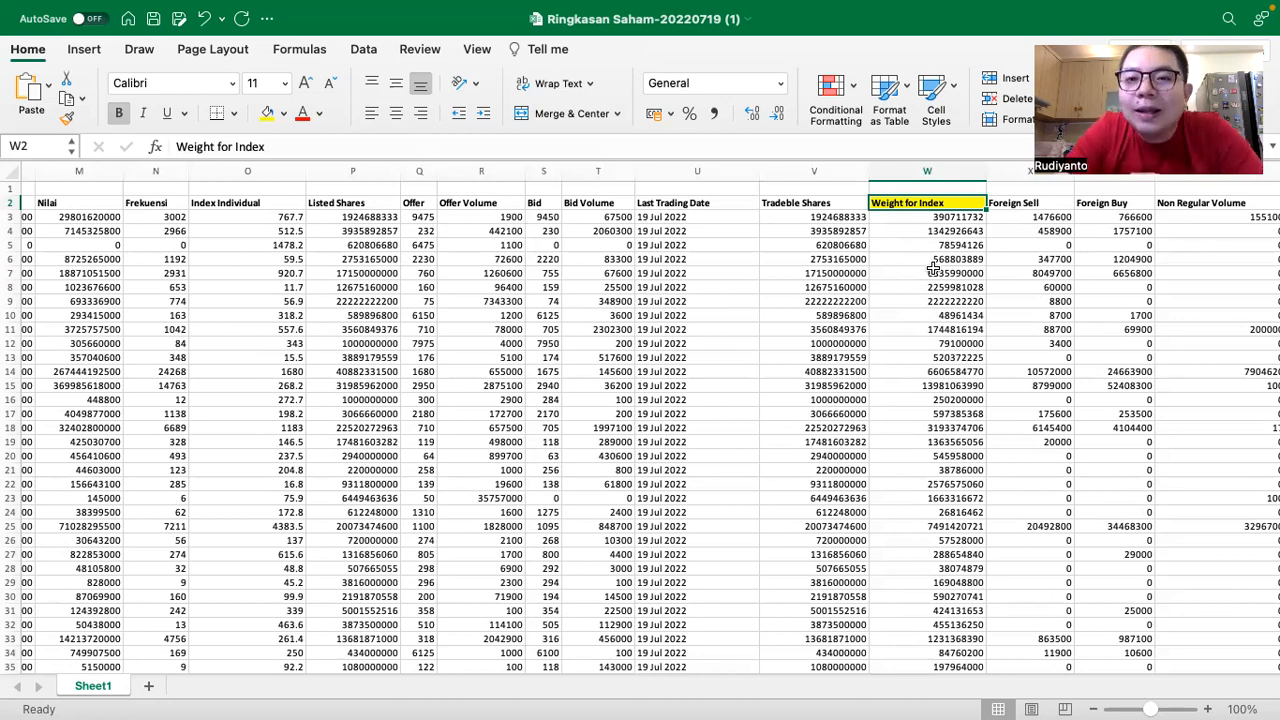
# Step: Copy the Kode Saham, Penutupan and Weight for Index columns together into a new sheet, starting at cell A1
pyautogui.click(926, 172)
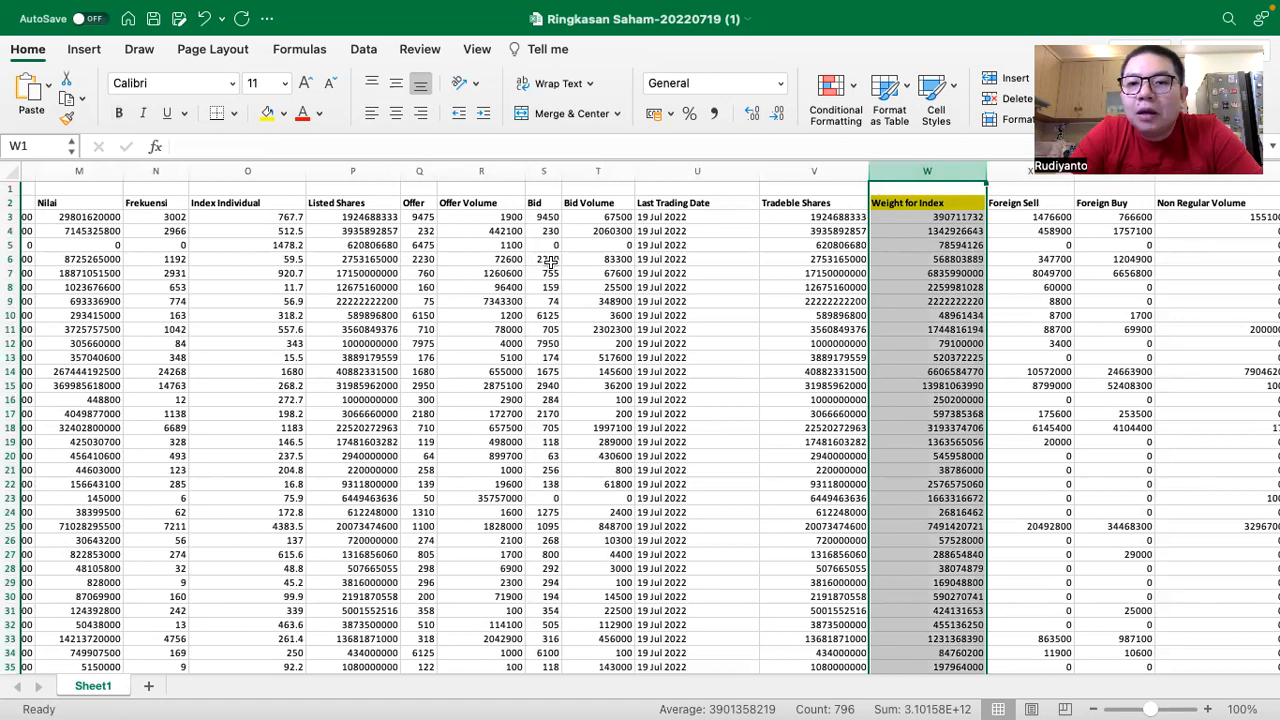
pyautogui.hscroll(-1, 550, 262)
pyautogui.hscroll(-5, 551, 263)
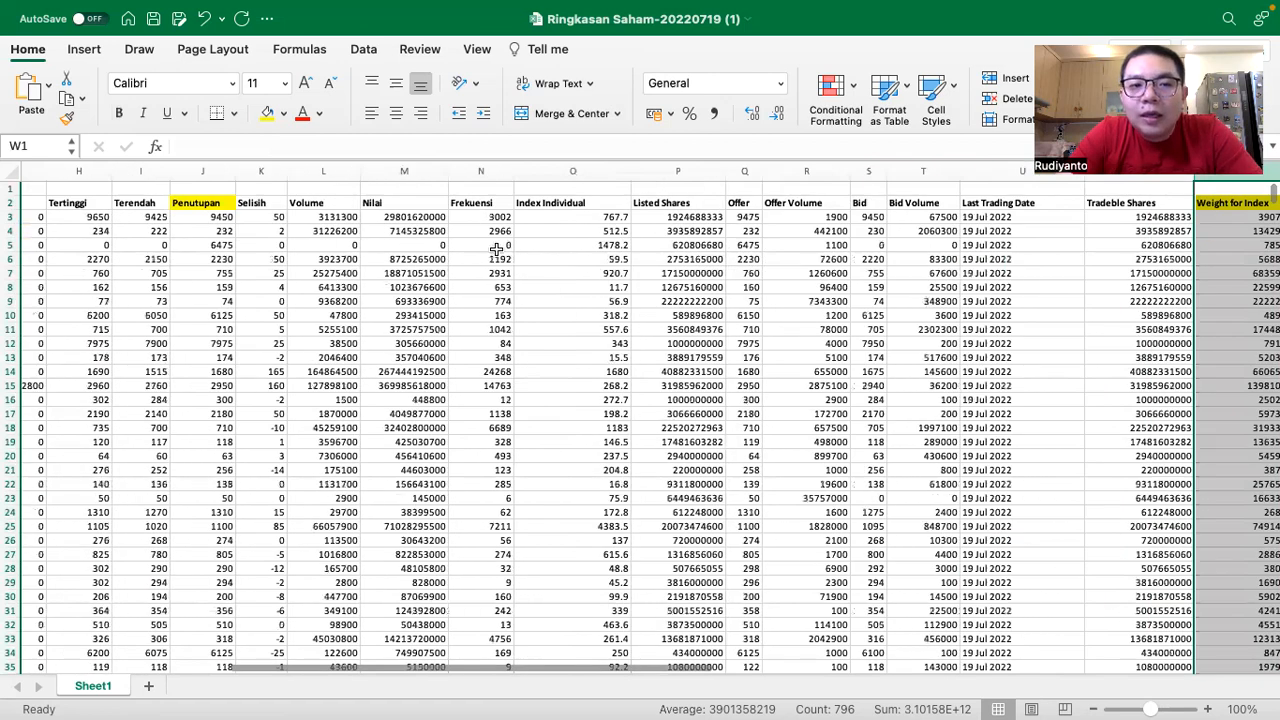
pyautogui.hscroll(-2, 496, 250)
pyautogui.click(366, 172)
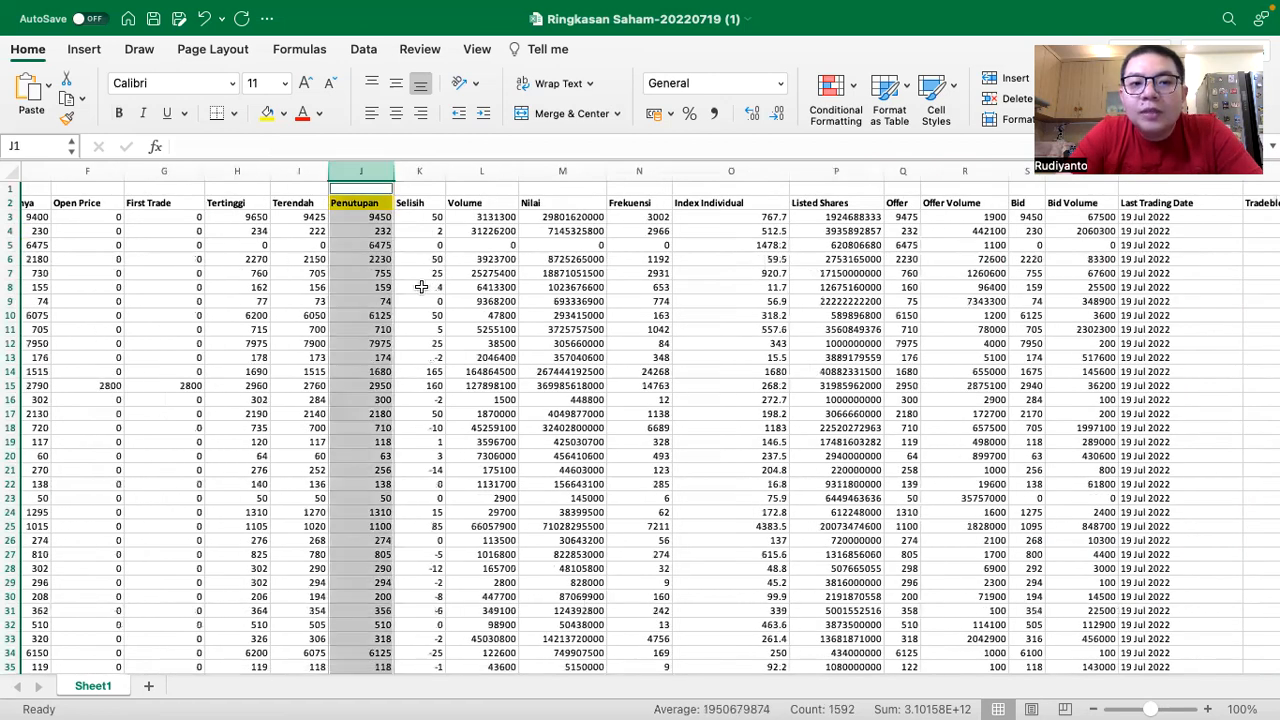
pyautogui.hscroll(-5, 421, 287)
pyautogui.keyDown('super'); pyautogui.click(91, 171); pyautogui.keyUp('super')
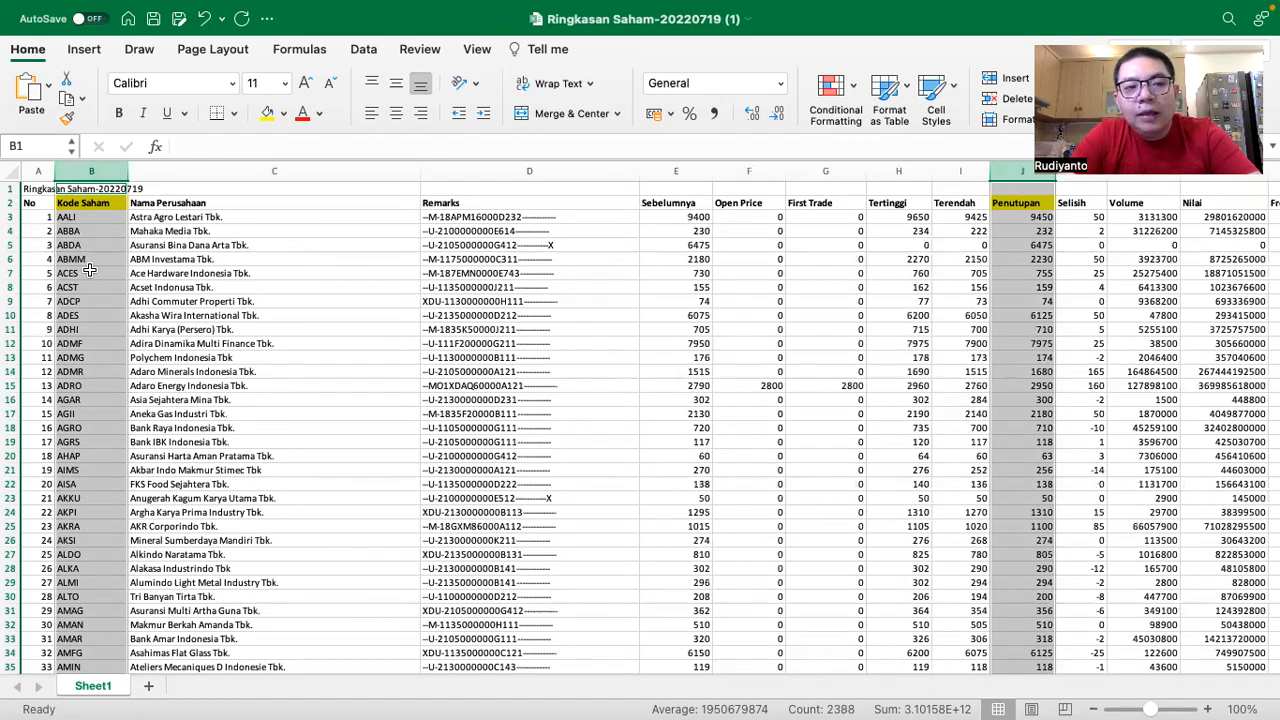
pyautogui.press('super+c')
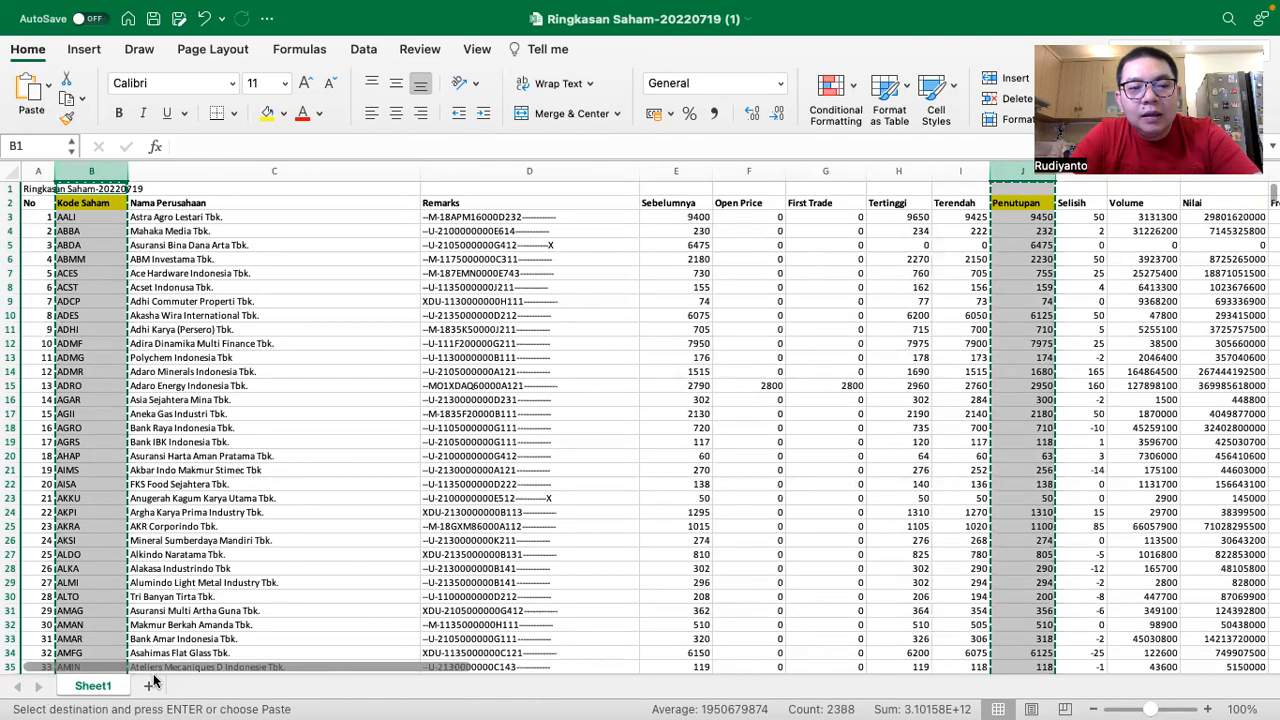
pyautogui.click(151, 685)
pyautogui.press('super+v')
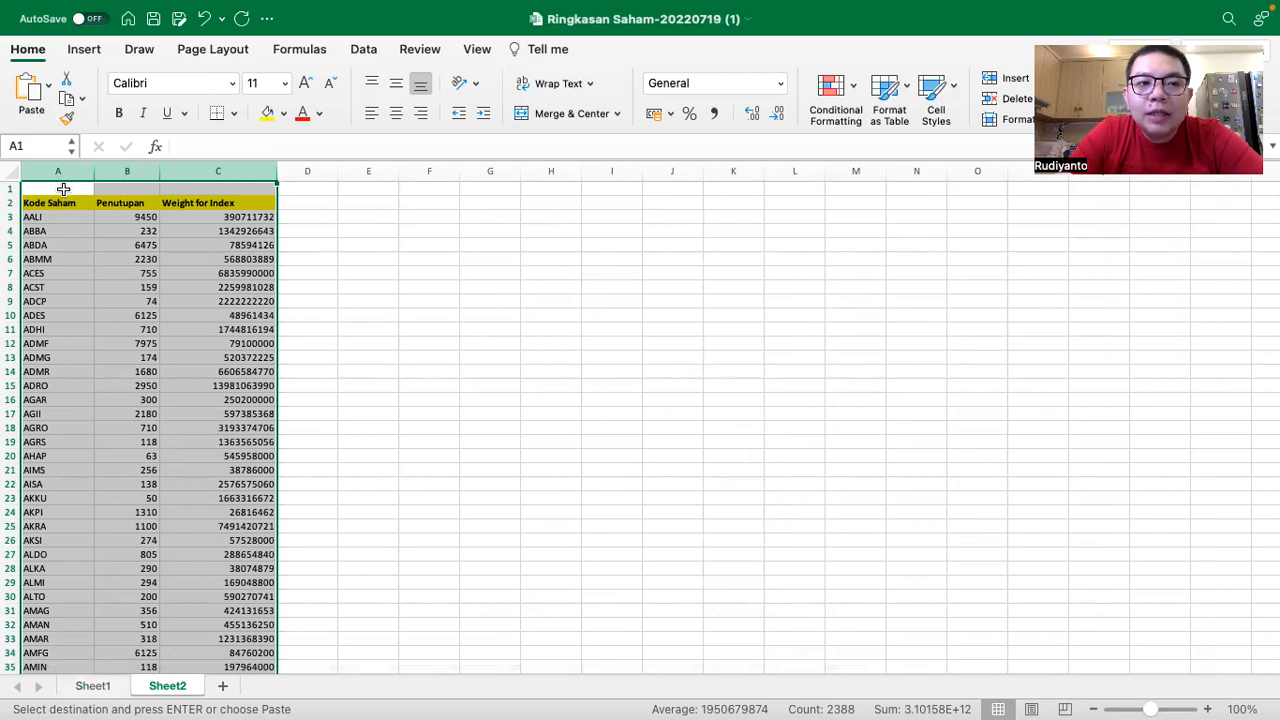
# Step: Replace the Penutupan header in cell B2 of the new sheet with "19 juli 2022"
pyautogui.click(108, 204)
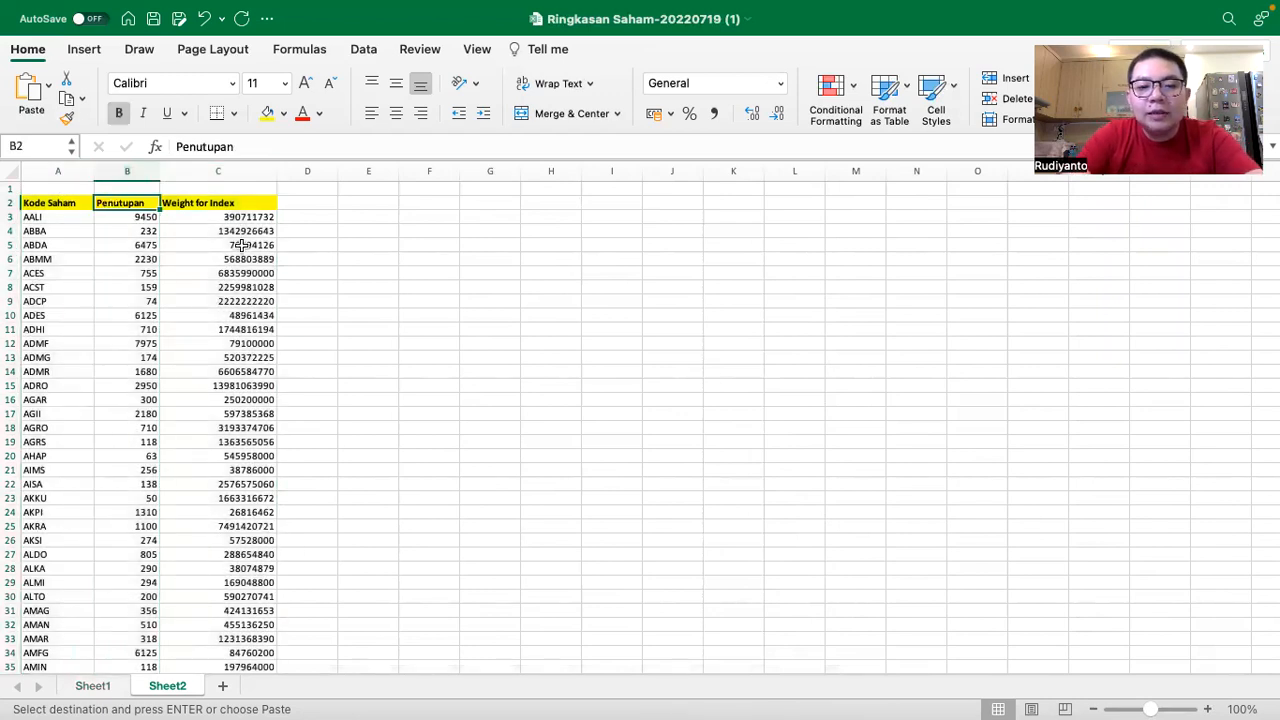
pyautogui.write('19 juli 2022')
pyautogui.press('Return')
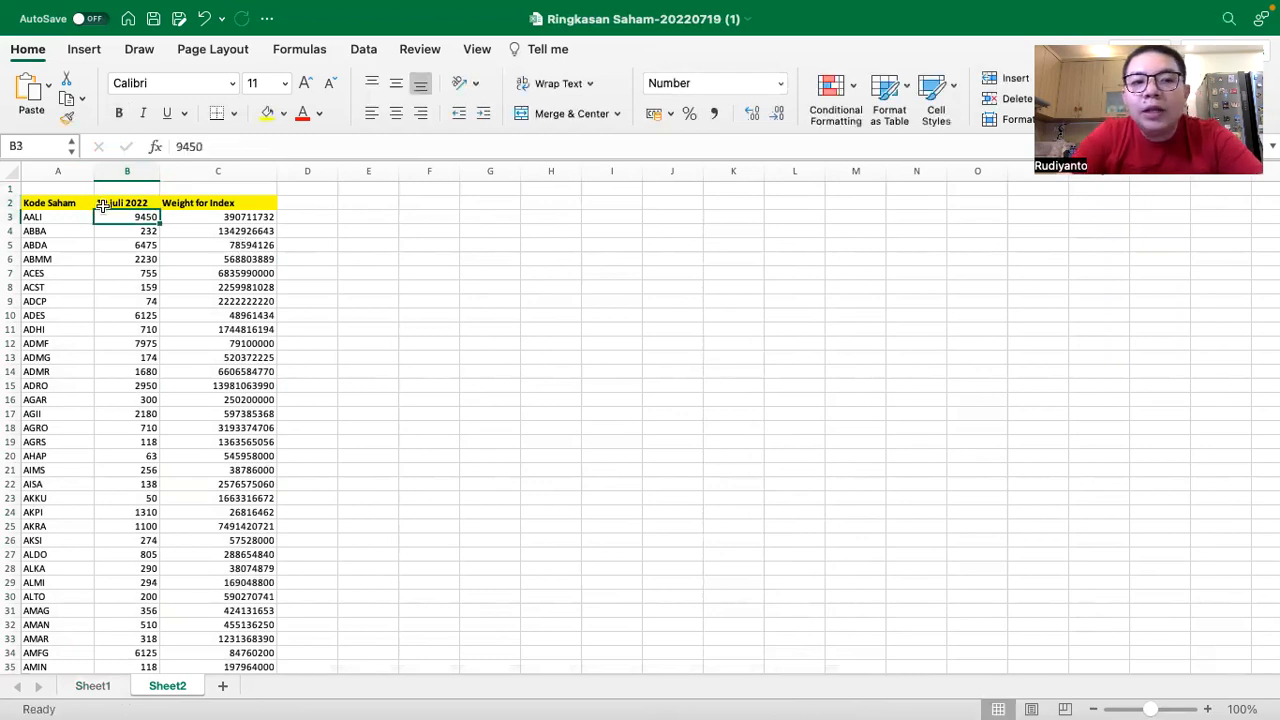
# Step: Switch to the exchange website in Chrome and display the historical Ringkasan Indeks table for 19-07-2022
pyautogui.click(66, 188)
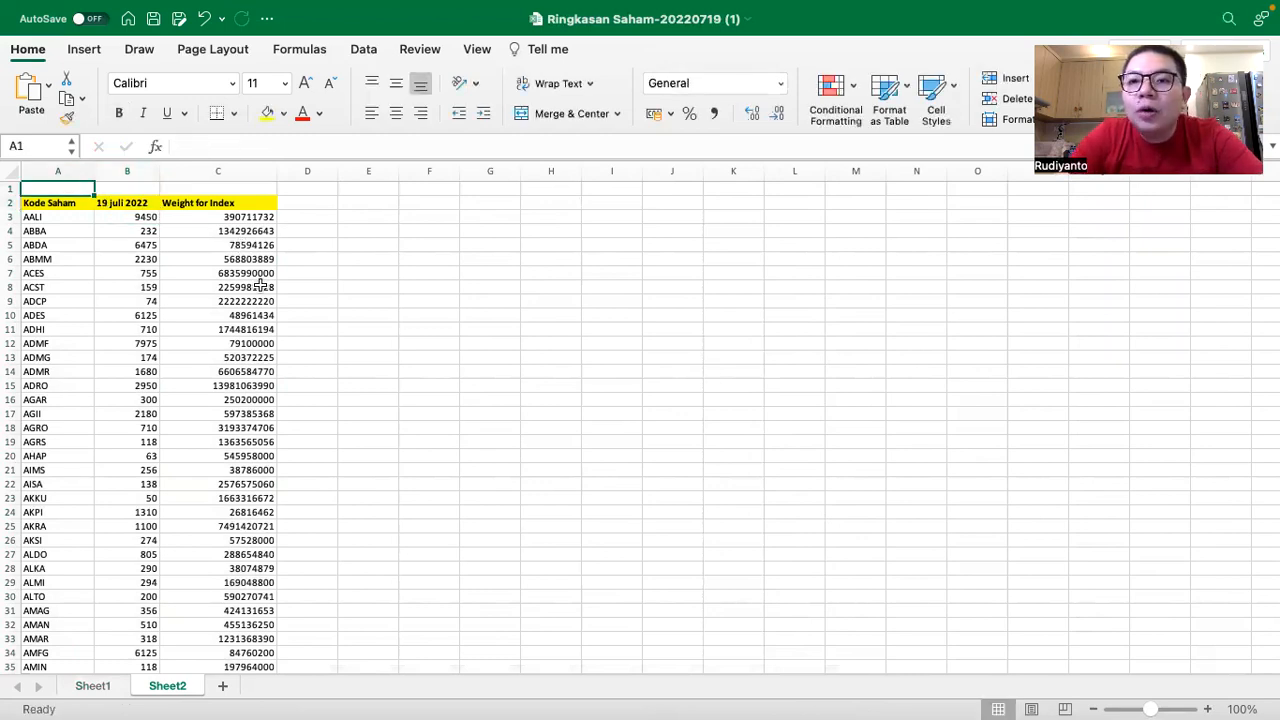
pyautogui.hotkey('ctrl', 'Up')
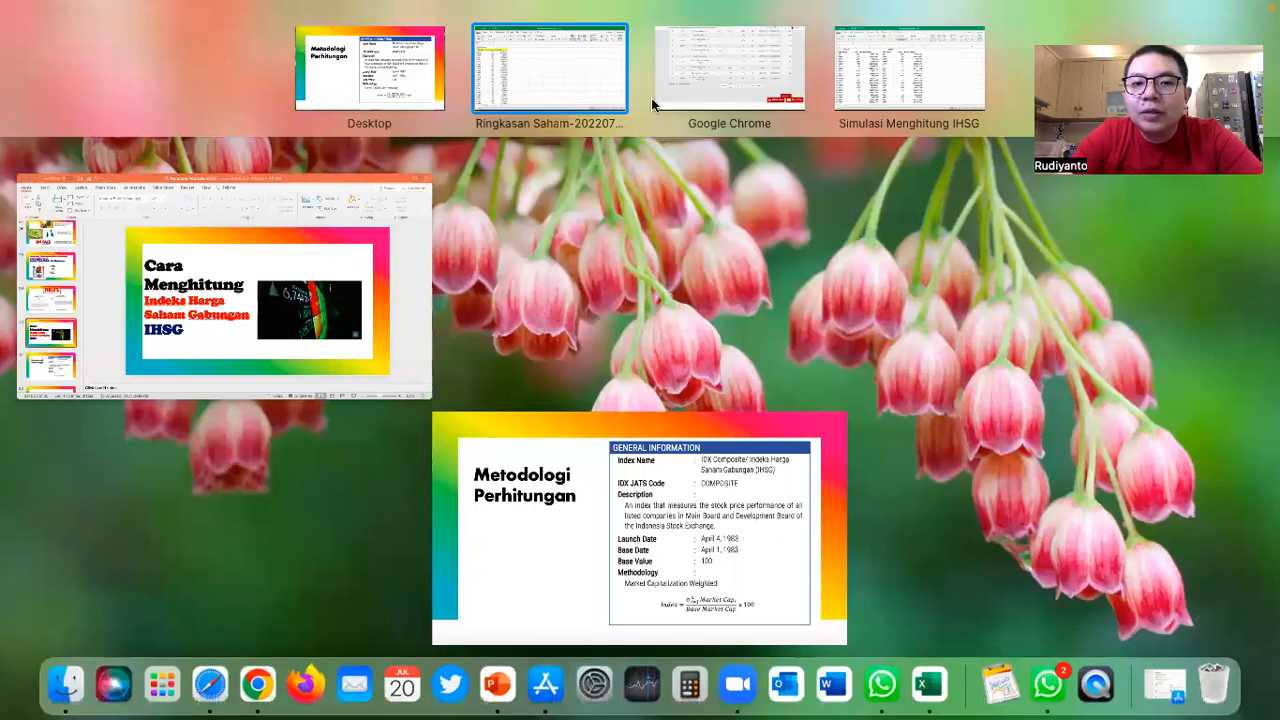
pyautogui.click(684, 105)
pyautogui.scroll(10, 422, 195)
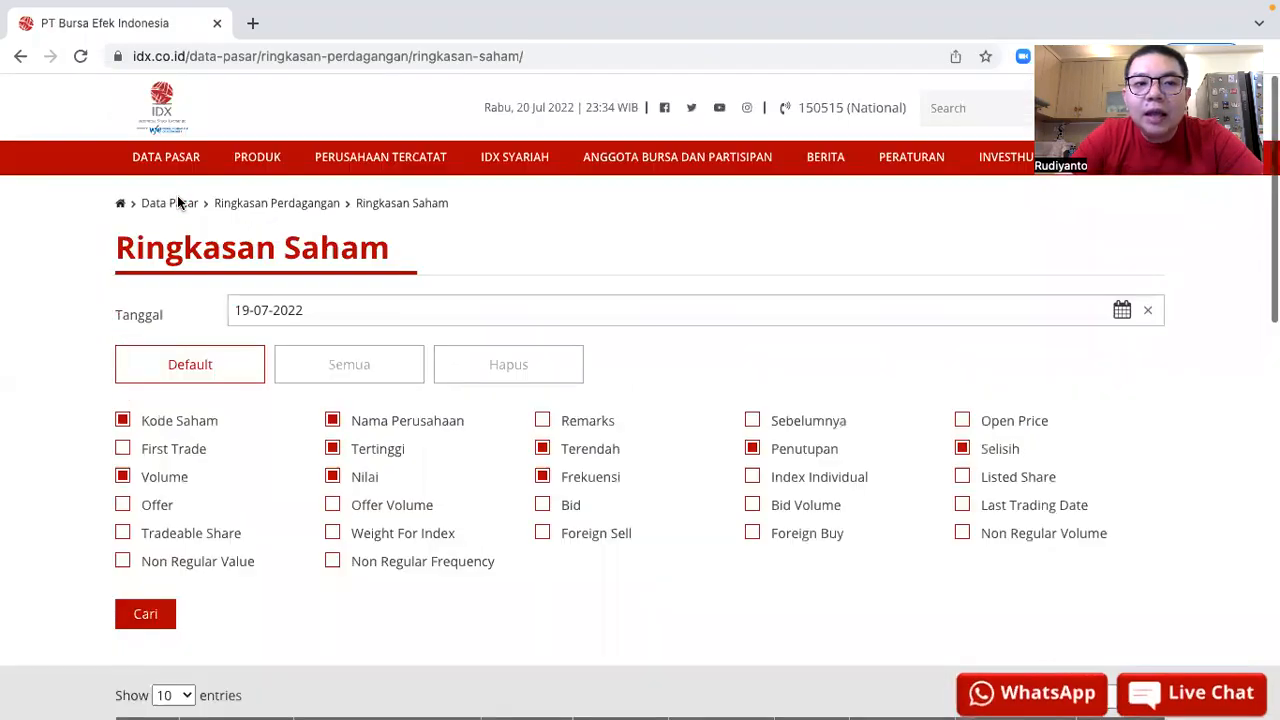
pyautogui.moveTo(175, 160)
pyautogui.click(207, 261)
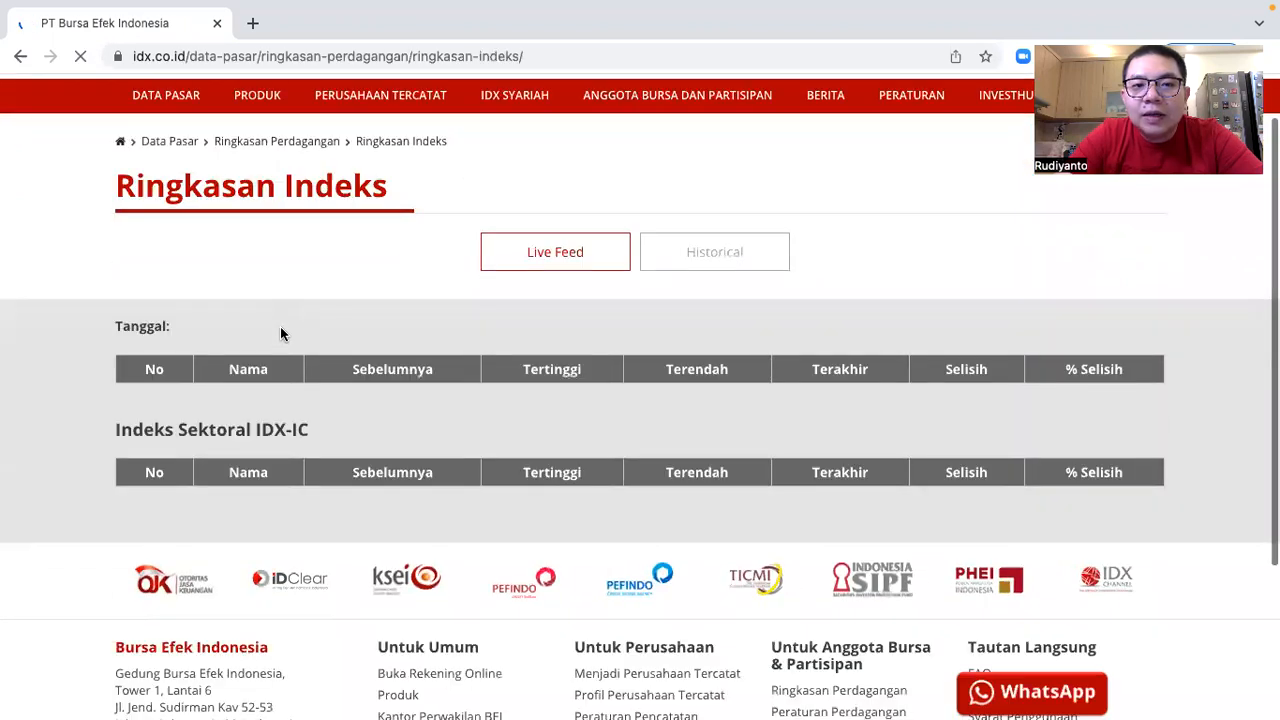
pyautogui.scroll(-2, 280, 334)
pyautogui.click(689, 208)
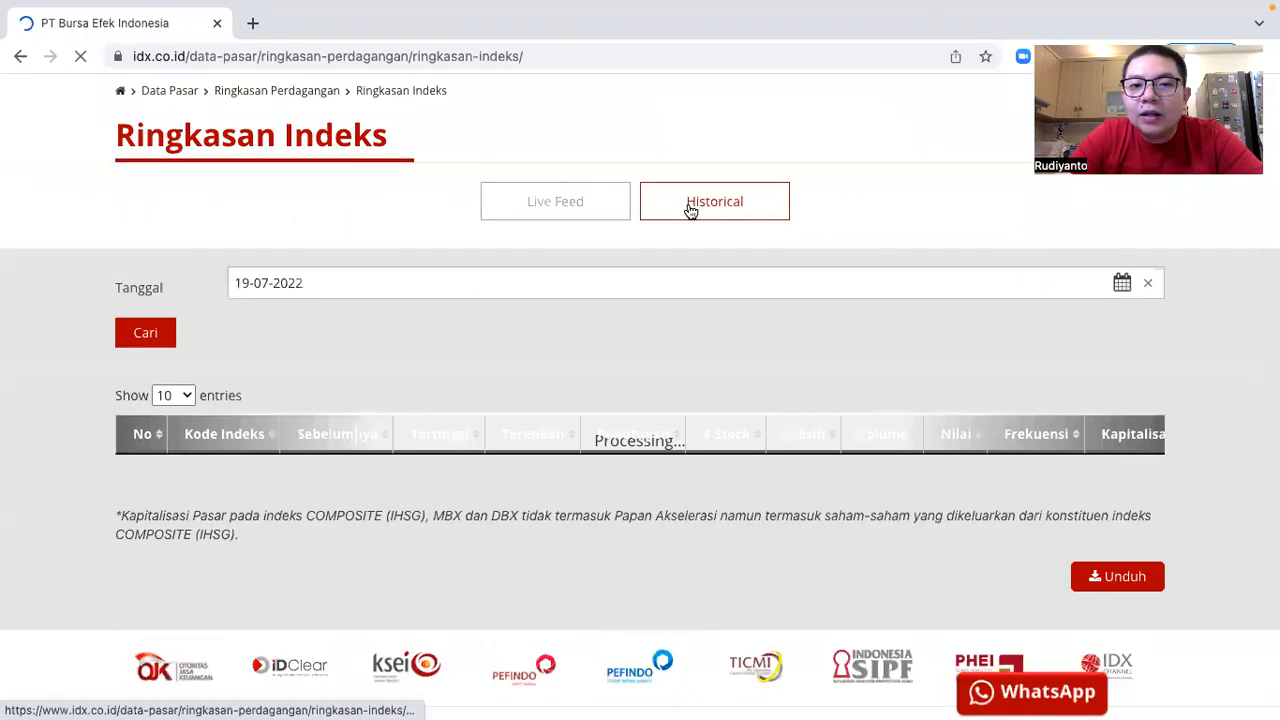
pyautogui.scroll(-1, 620, 320)
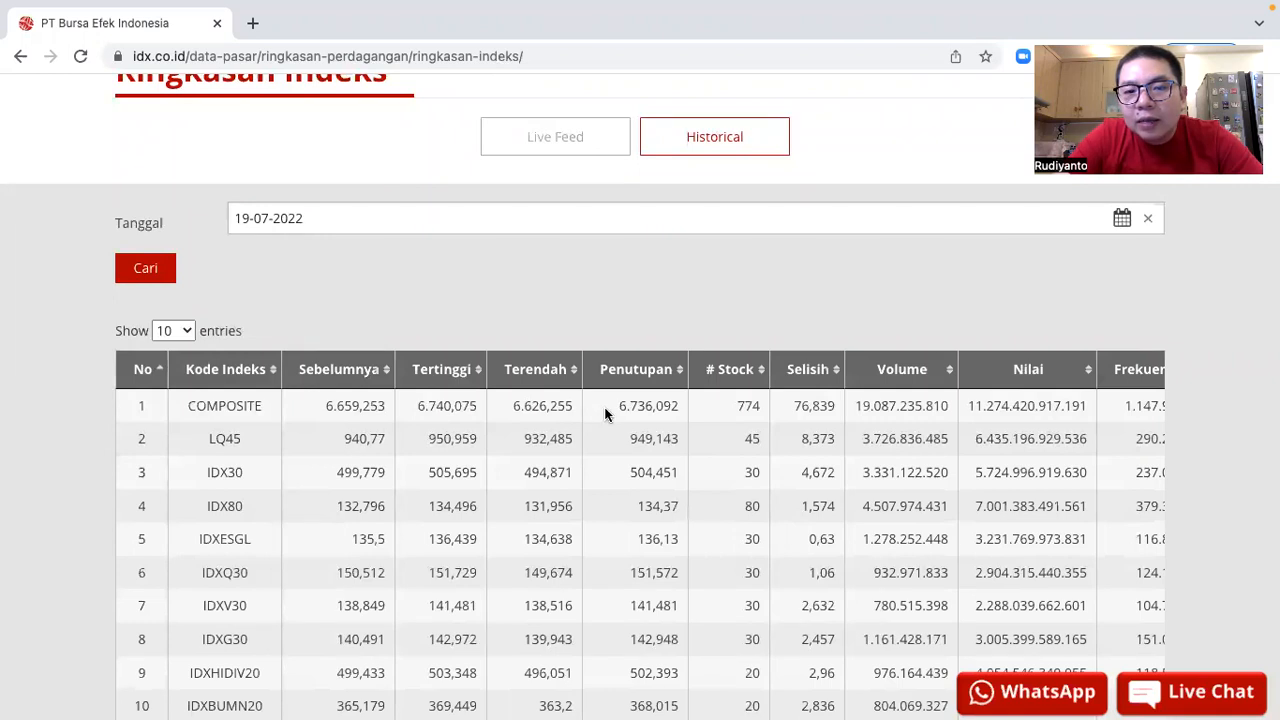
# Step: Copy the COMPOSITE closing value from the index table into cell A1 of Sheet2 in the Ringkasan Saham-20220719 workbook in Excel
pyautogui.moveTo(612, 408); pyautogui.dragTo(672, 406)
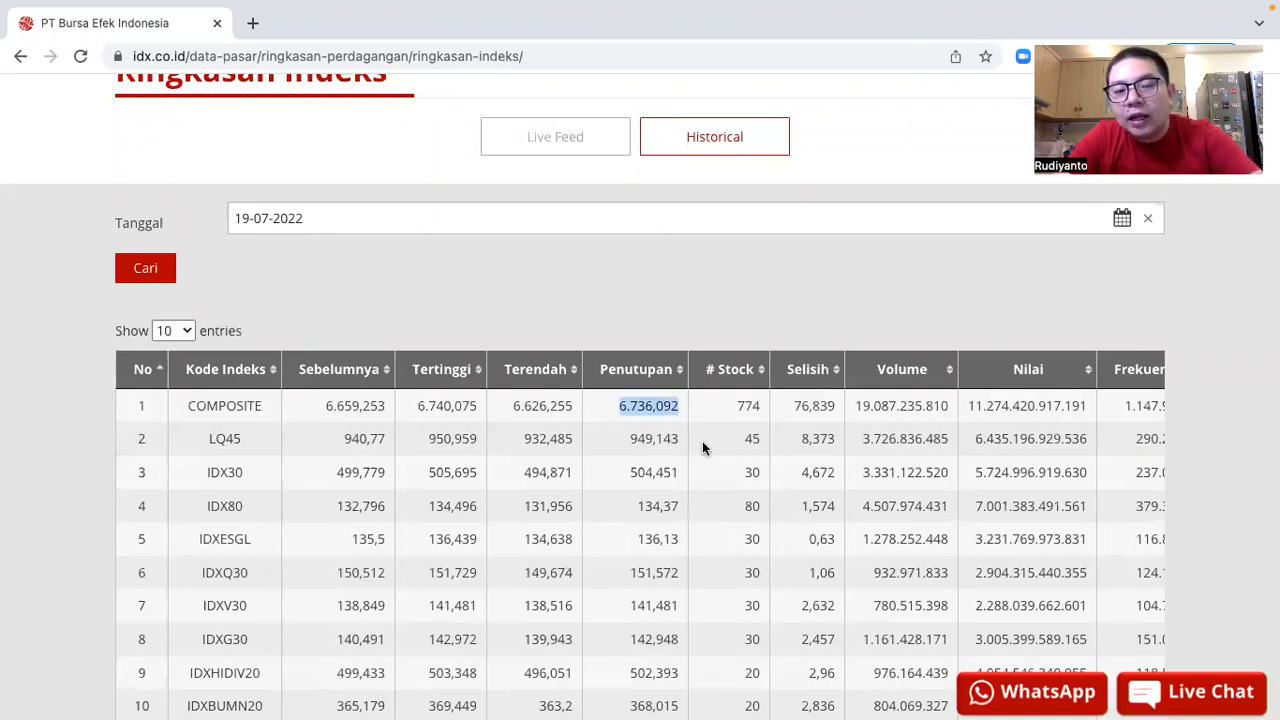
pyautogui.hotkey('ctrl', 'Up')
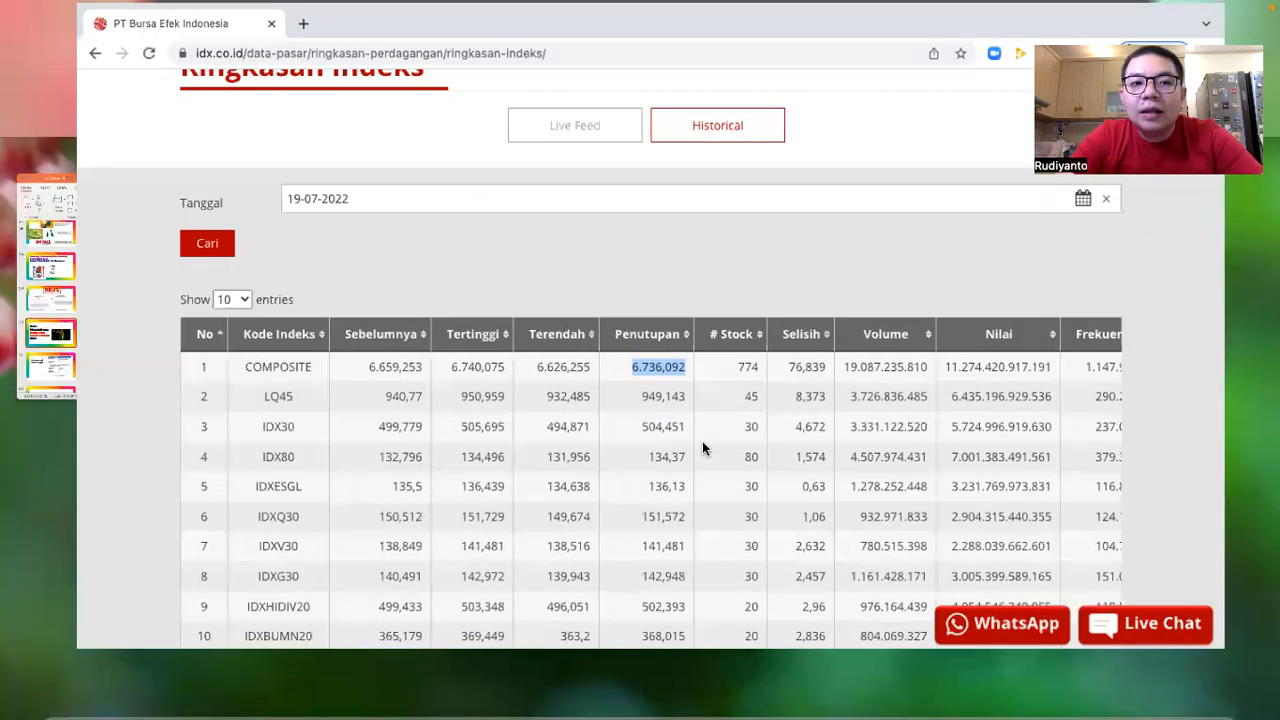
pyautogui.click(908, 84)
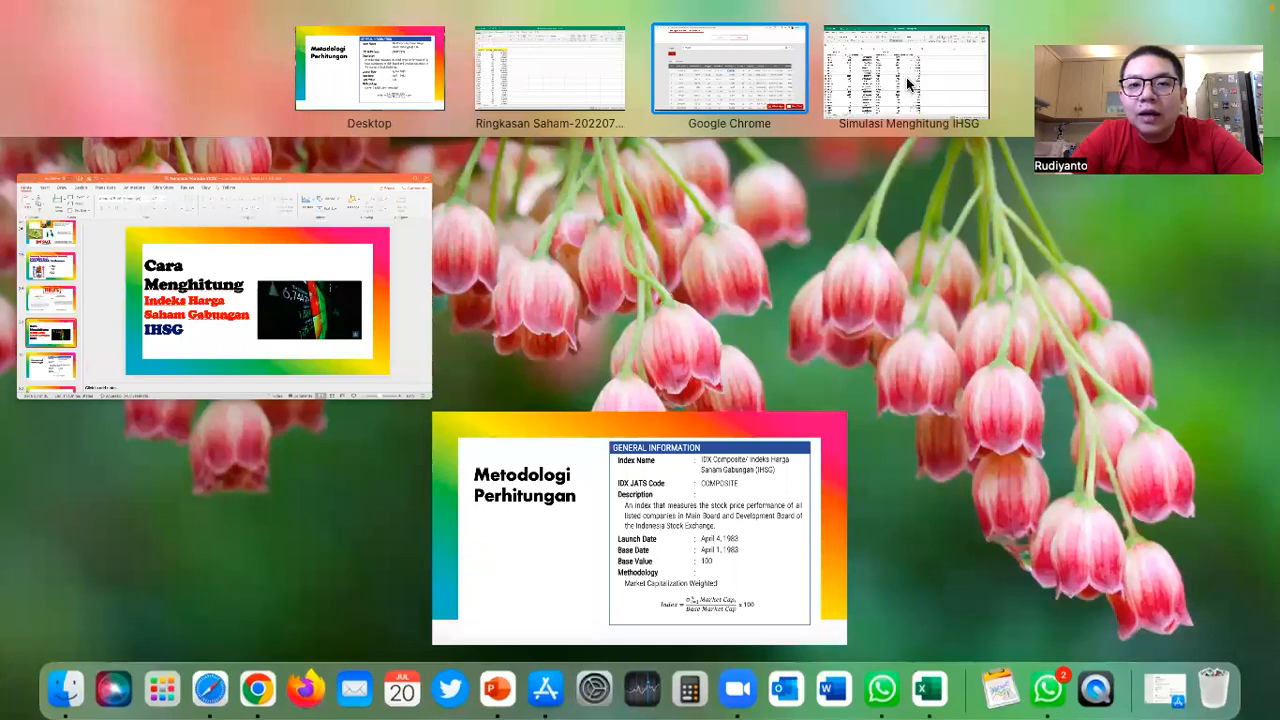
pyautogui.hotkey('ctrl', 'Up')
pyautogui.click(518, 101)
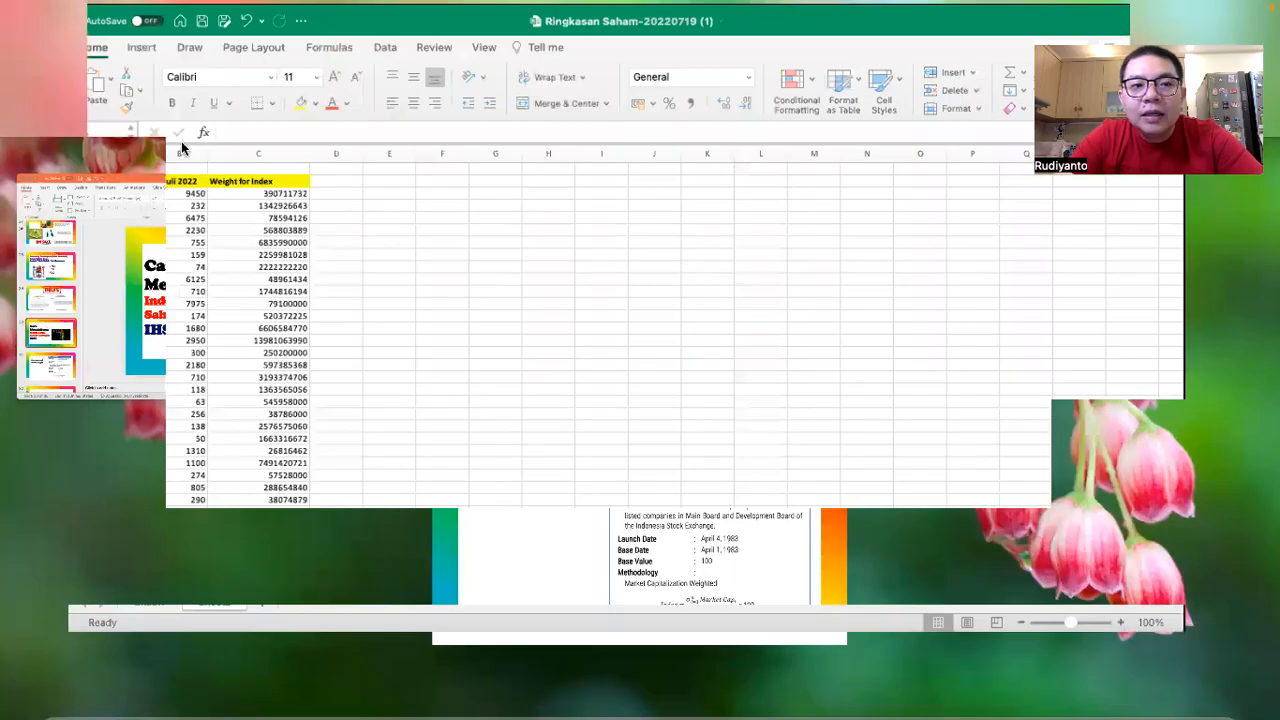
pyautogui.doubleClick(68, 188)
pyautogui.press('super+v')
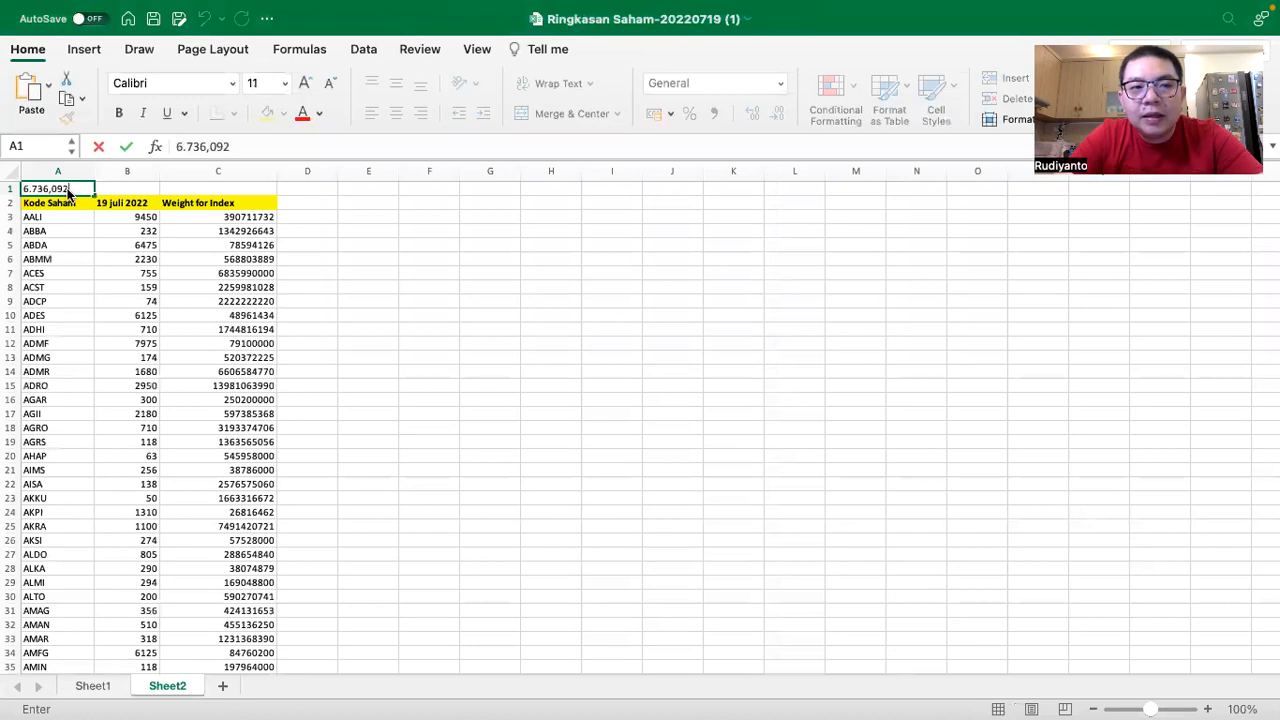
pyautogui.click(54, 218)
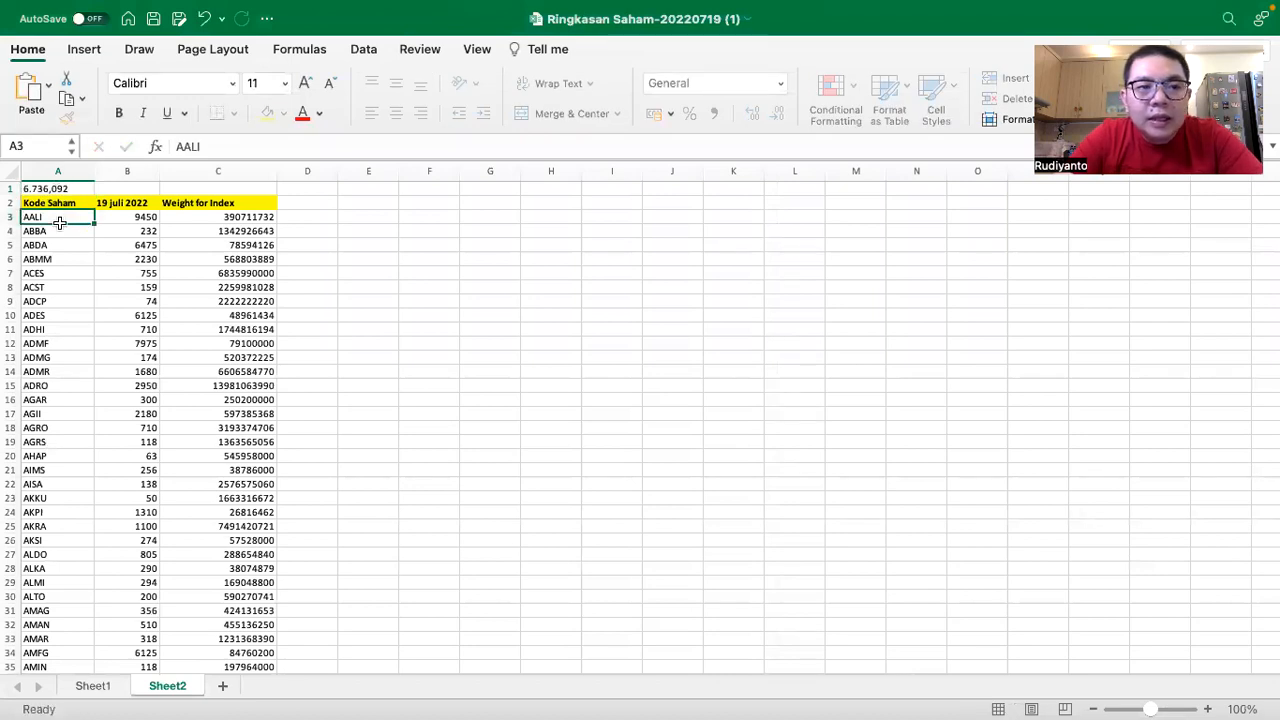
# Step: Correct the separators of the composite value in cell A1 so it reads 6736.092
pyautogui.click(62, 188)
pyautogui.scroll(5, 131, 238)
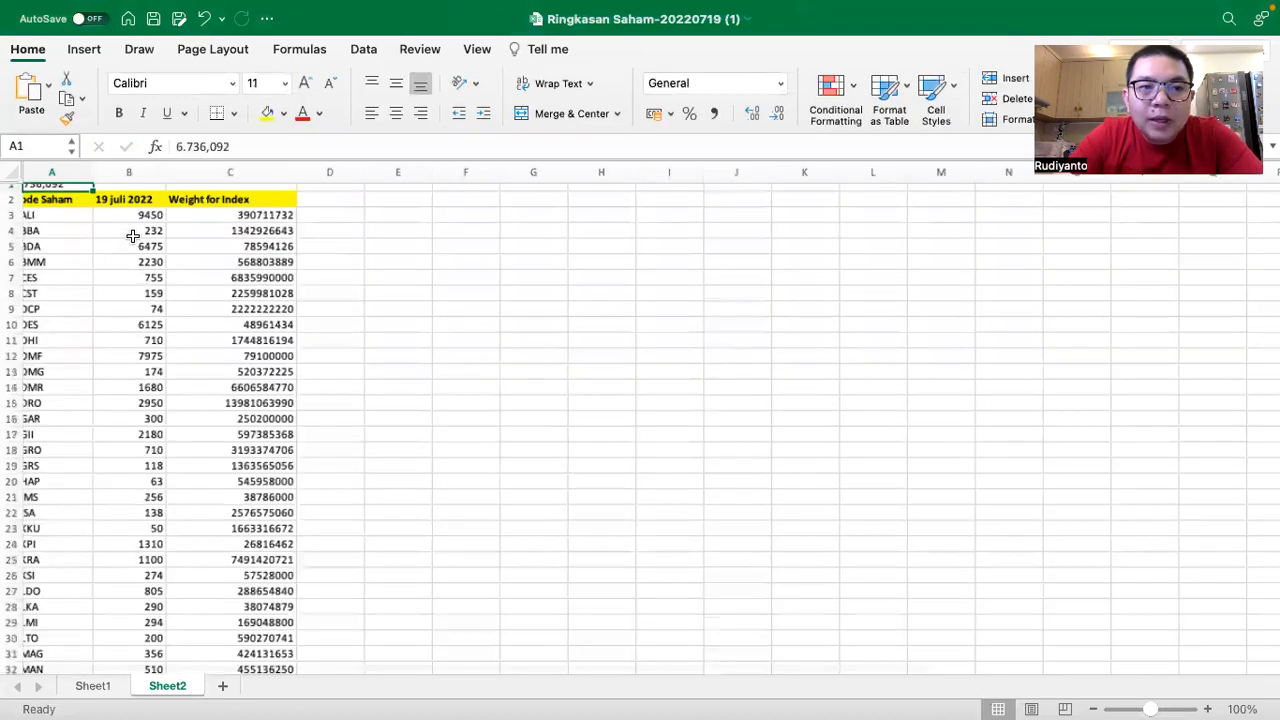
pyautogui.doubleClick(84, 209)
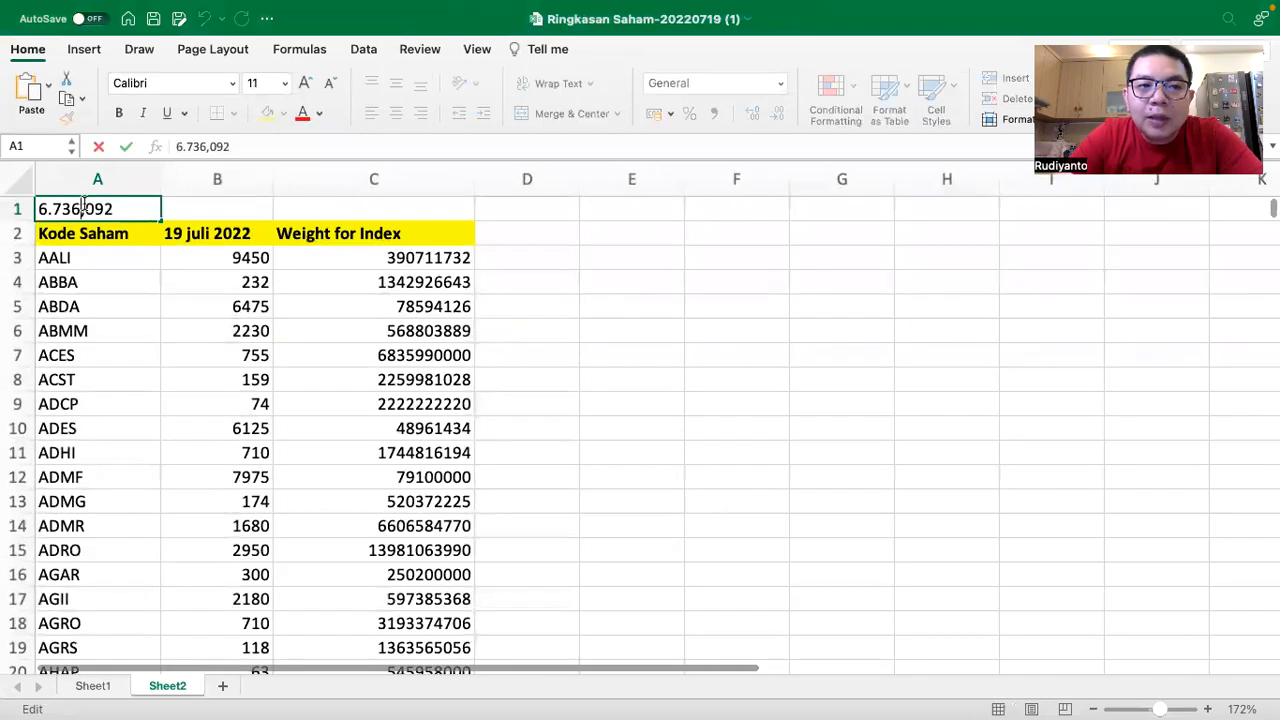
pyautogui.press('BackSpace')
pyautogui.write('.')
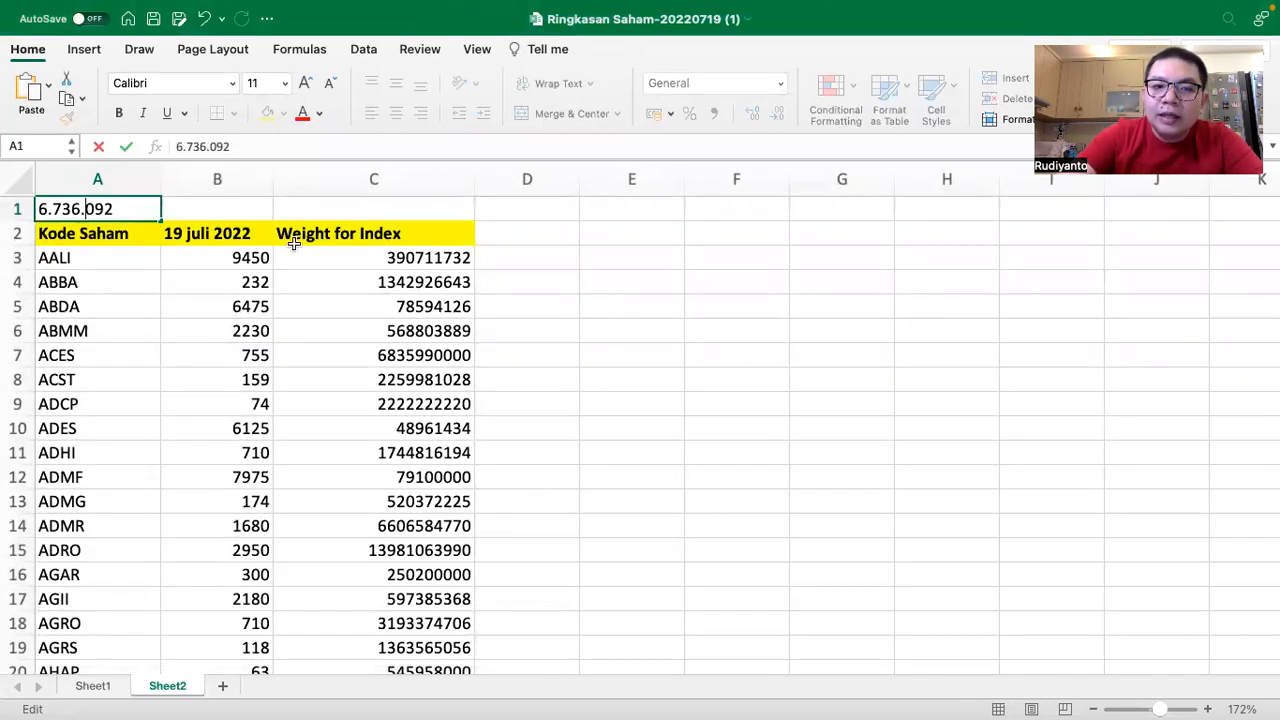
pyautogui.click(52, 209)
pyautogui.press('BackSpace')
pyautogui.press('Return')
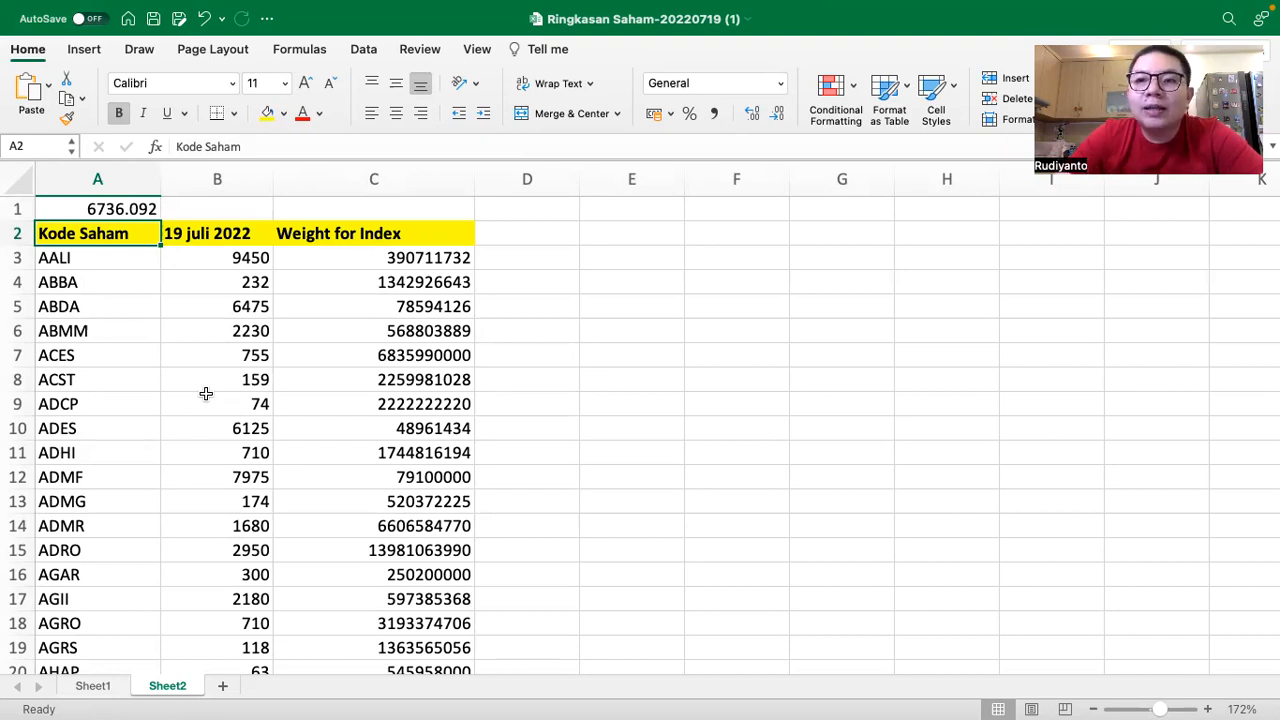
# Step: Switch to the Simulasi Menghitung IHSG workbook and examine the dates heading each block of prices and weights on Sheet1
pyautogui.hotkey('ctrl', 'Up')
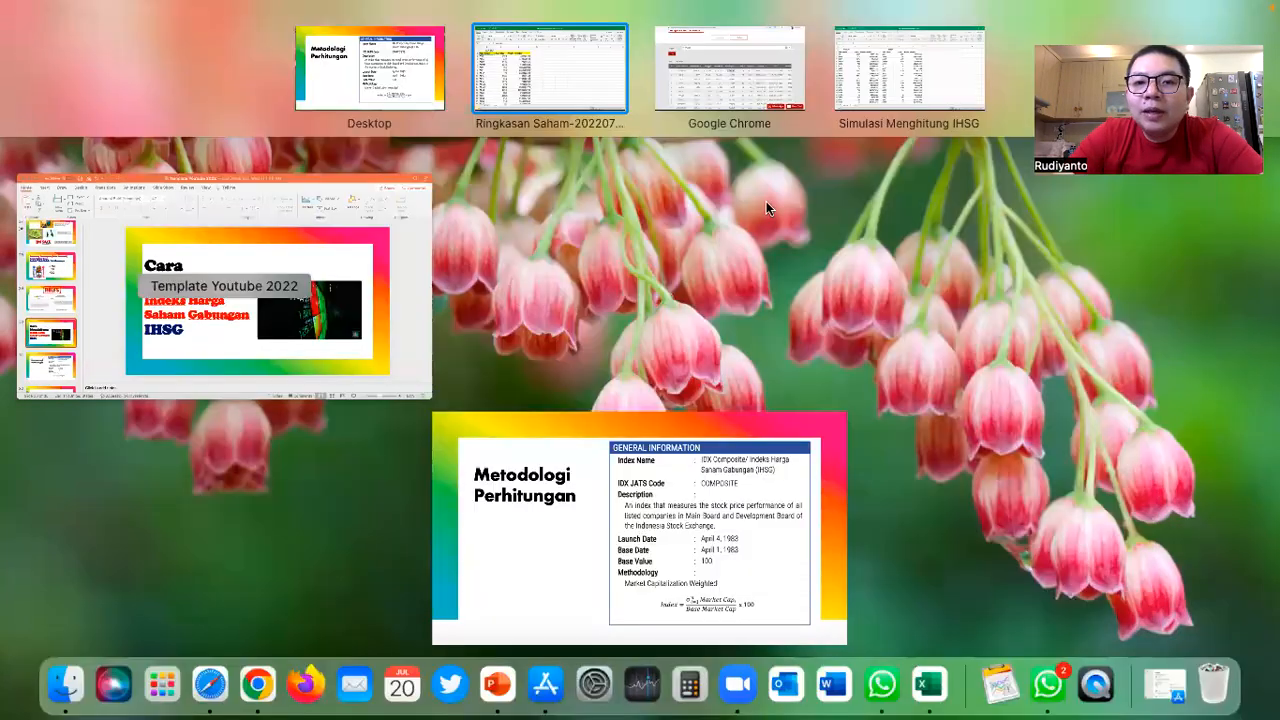
pyautogui.click(871, 111)
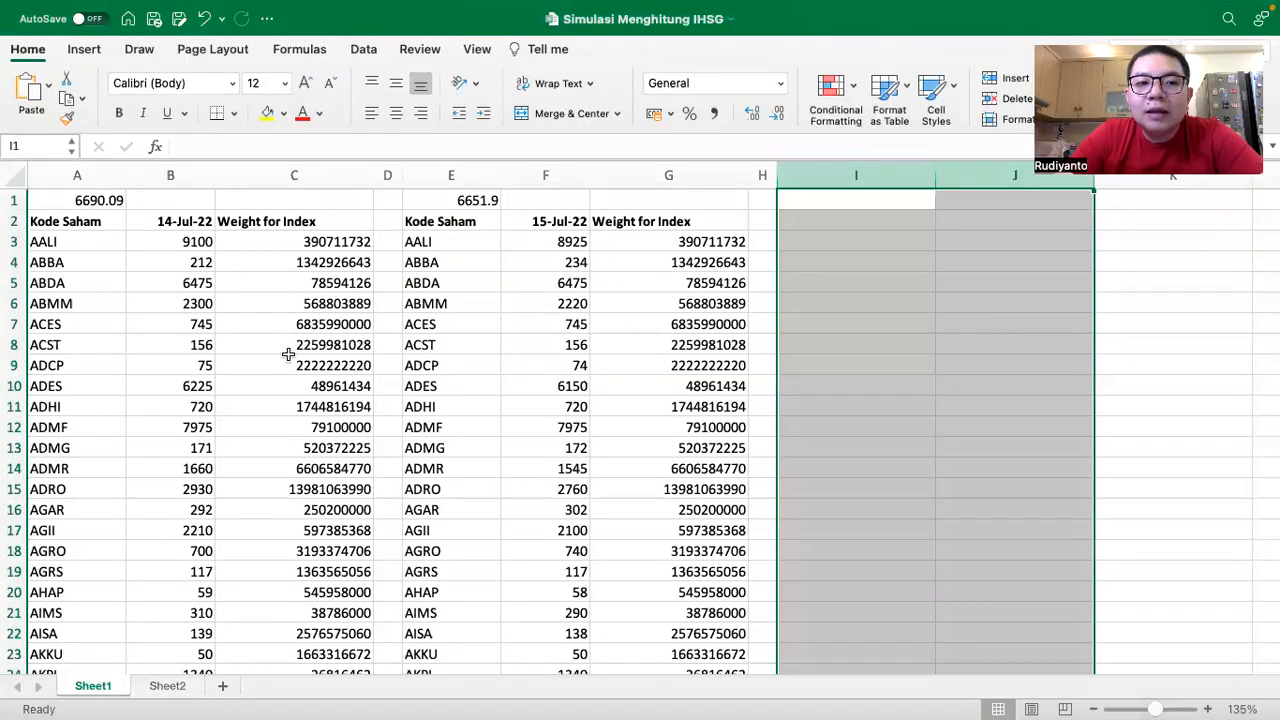
pyautogui.click(180, 227)
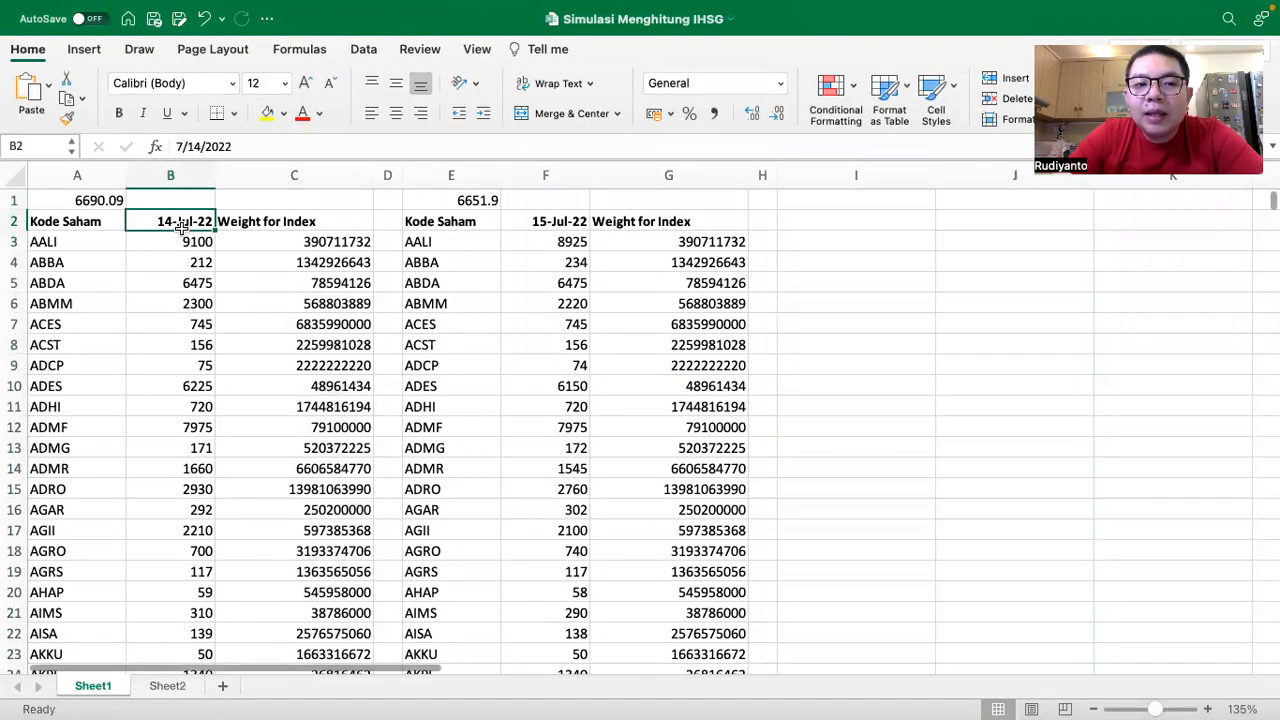
pyautogui.click(565, 225)
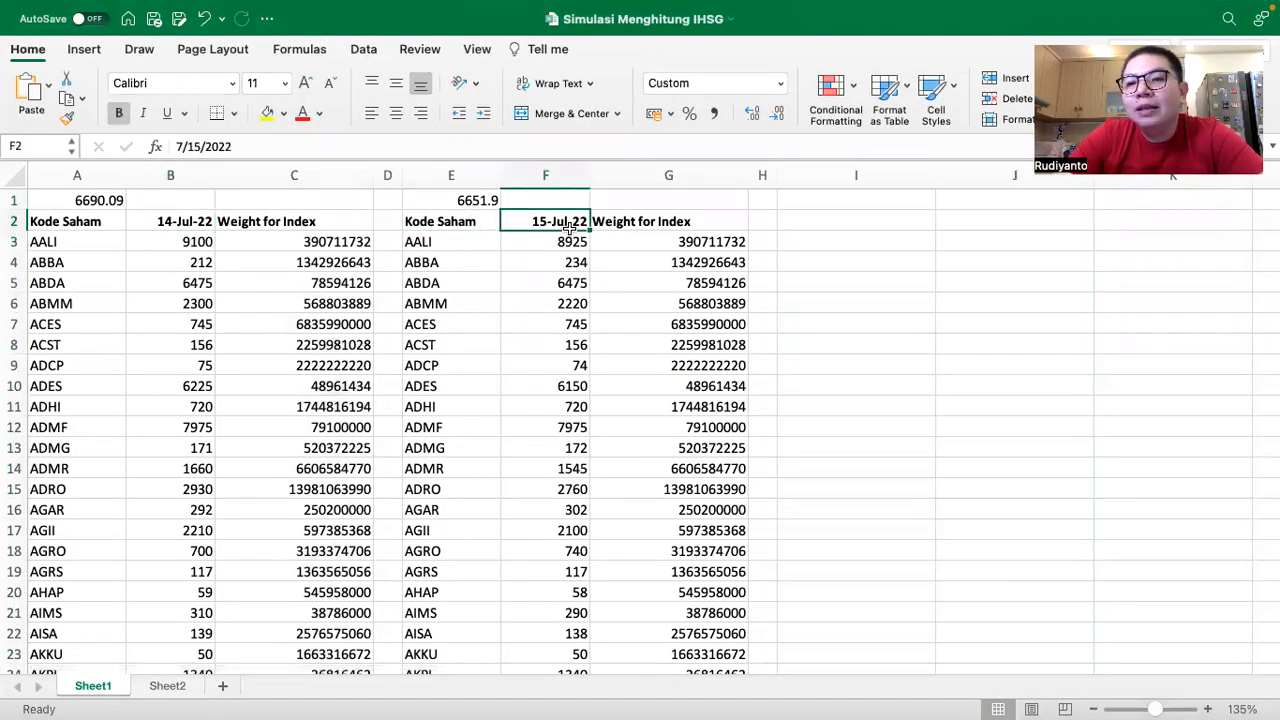
pyautogui.hscroll(15, 568, 227)
pyautogui.click(588, 221)
pyautogui.click(958, 221)
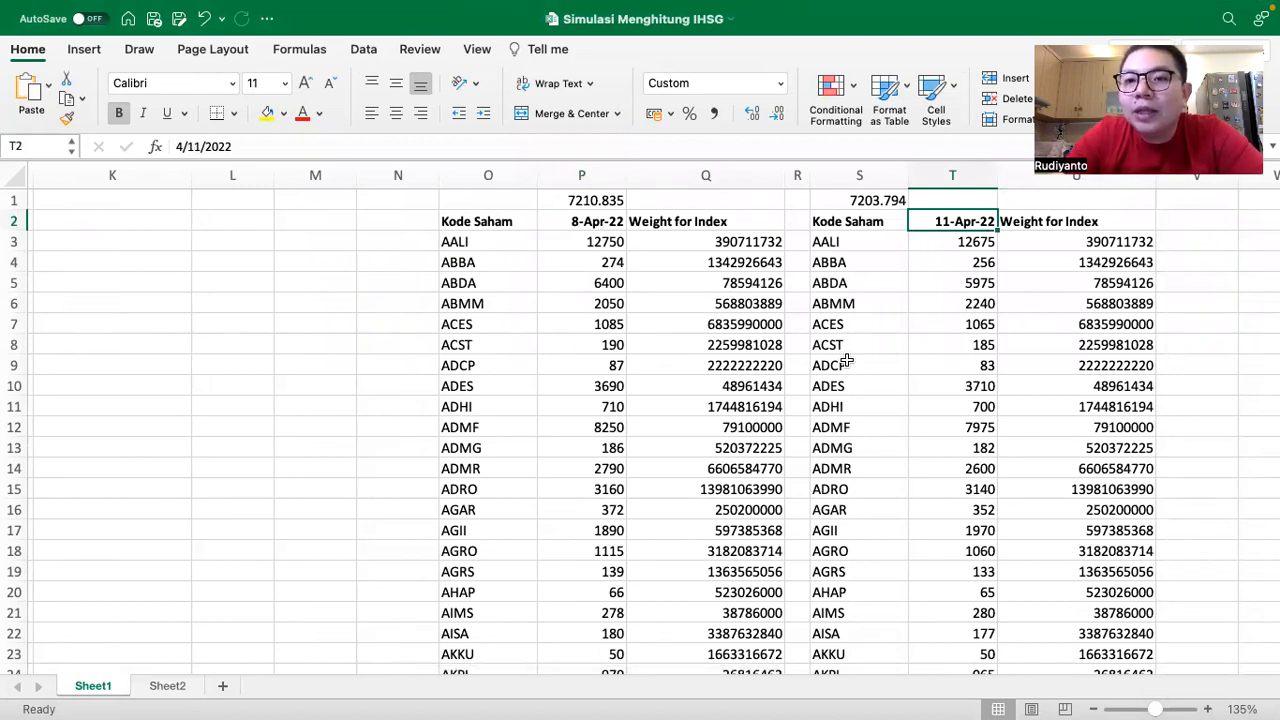
pyautogui.hscroll(-15, 846, 361)
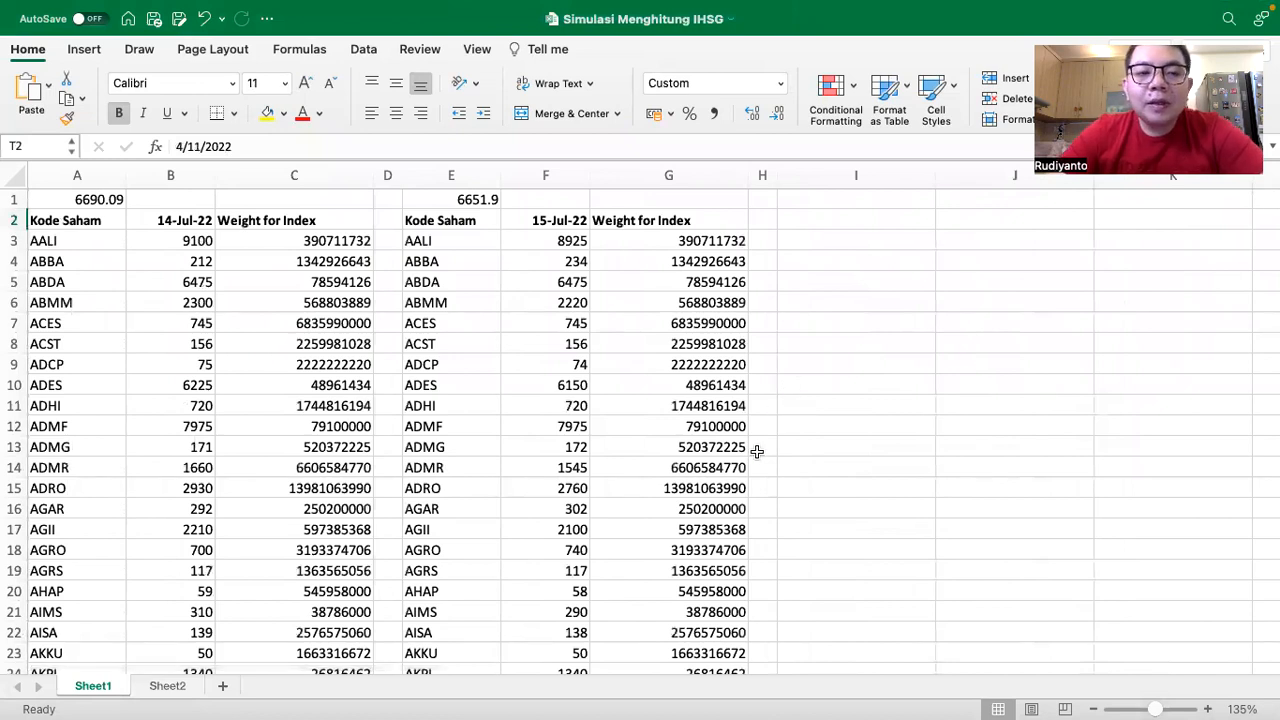
pyautogui.click(170, 218)
pyautogui.click(545, 218)
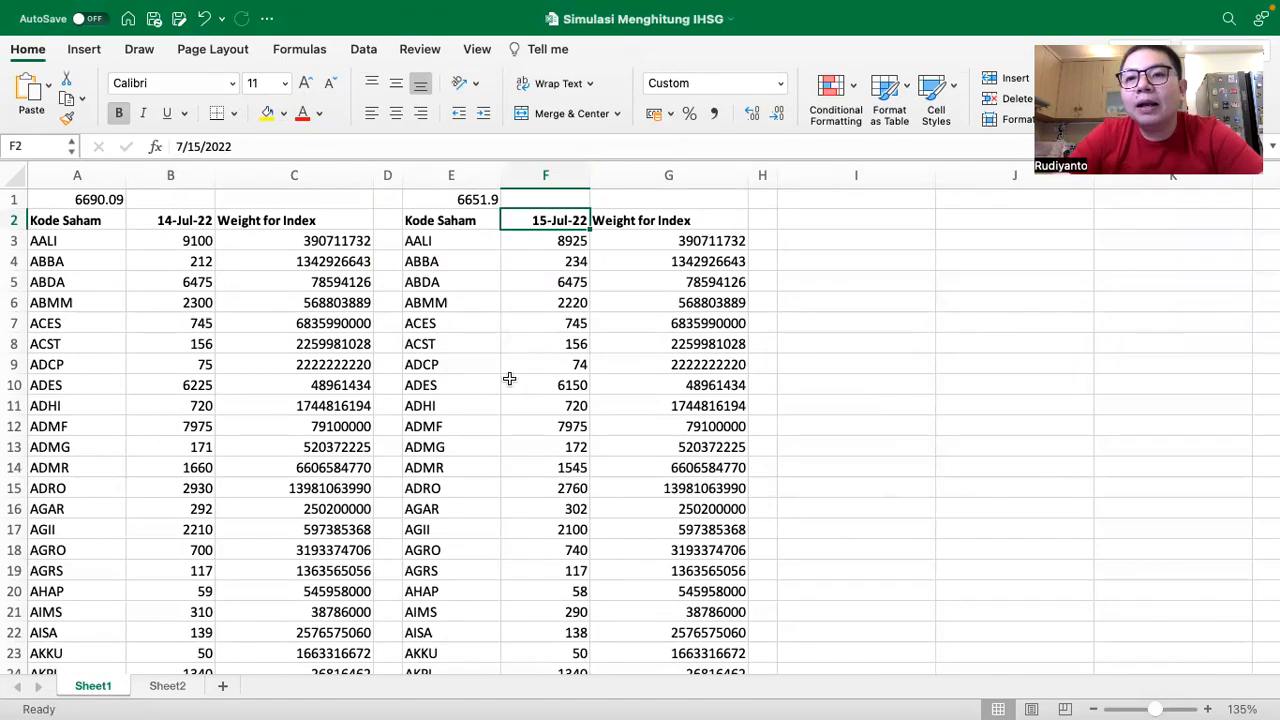
# Step: Count the 14 July Weight for Index entries in cell B1 with the formula =COUNT(C:C)
pyautogui.click(172, 201)
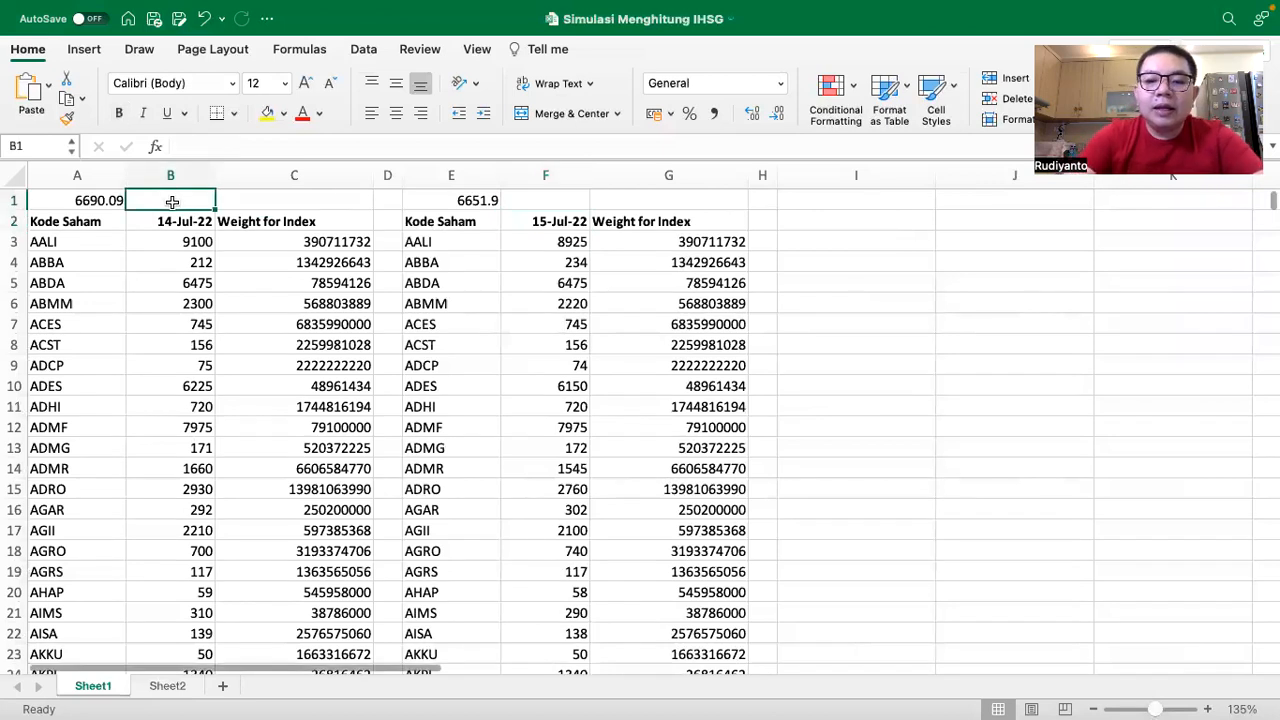
pyautogui.write('=count')
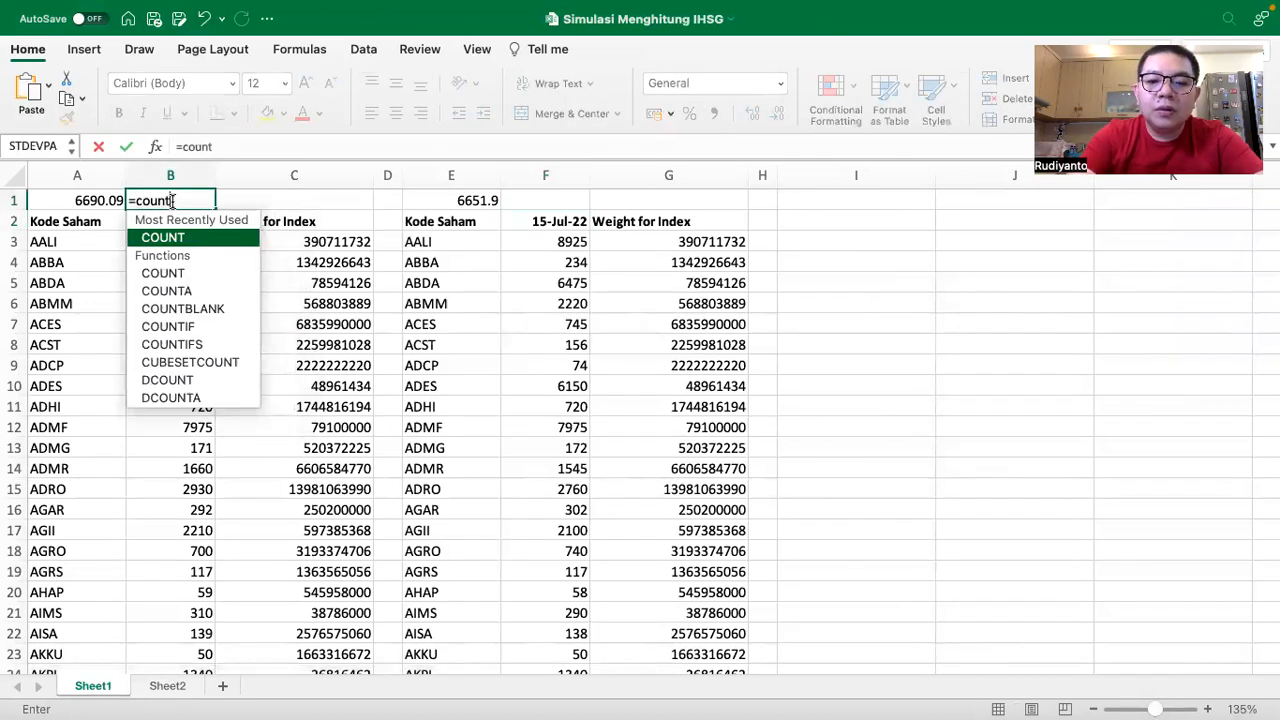
pyautogui.write('(')
pyautogui.click(293, 177)
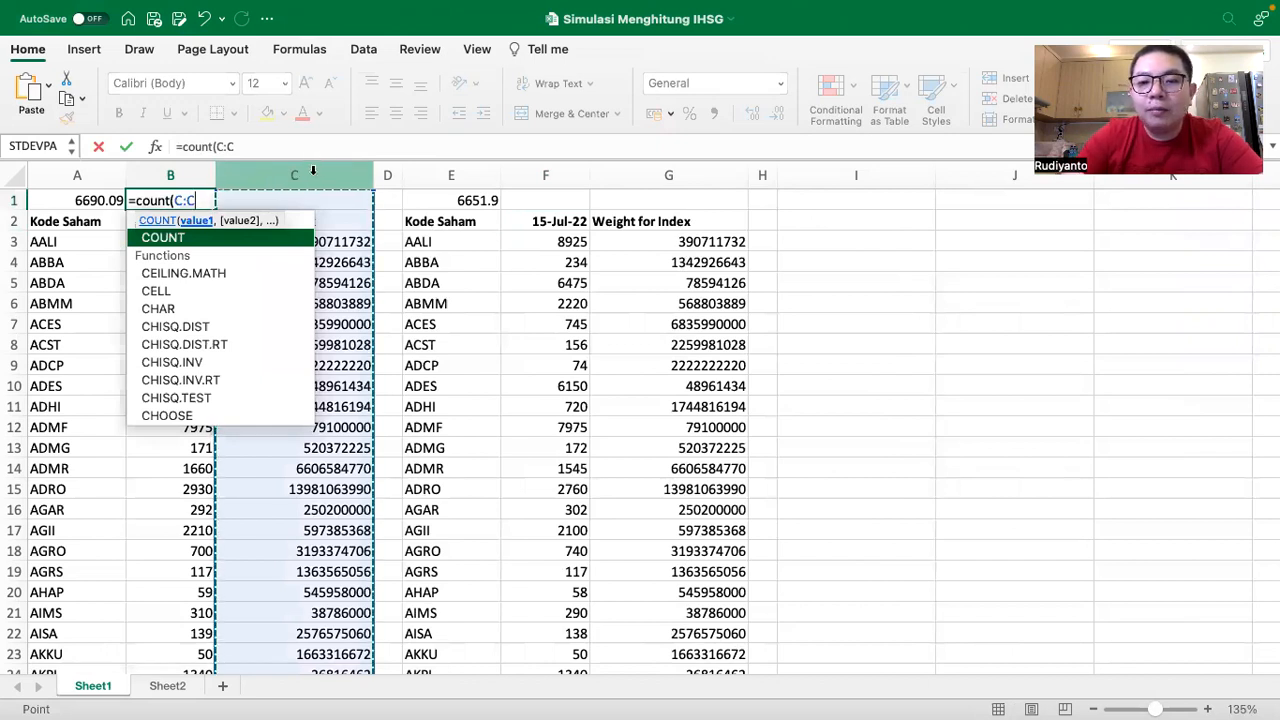
pyautogui.write(')')
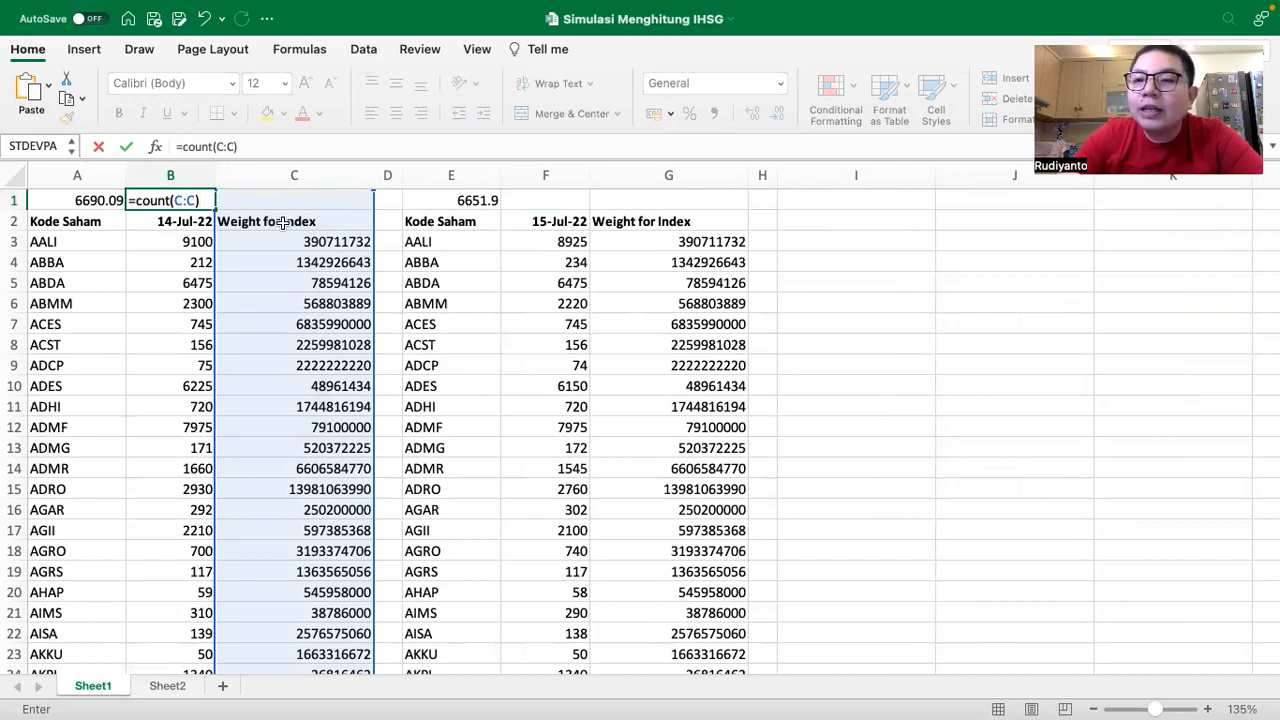
pyautogui.press('Return')
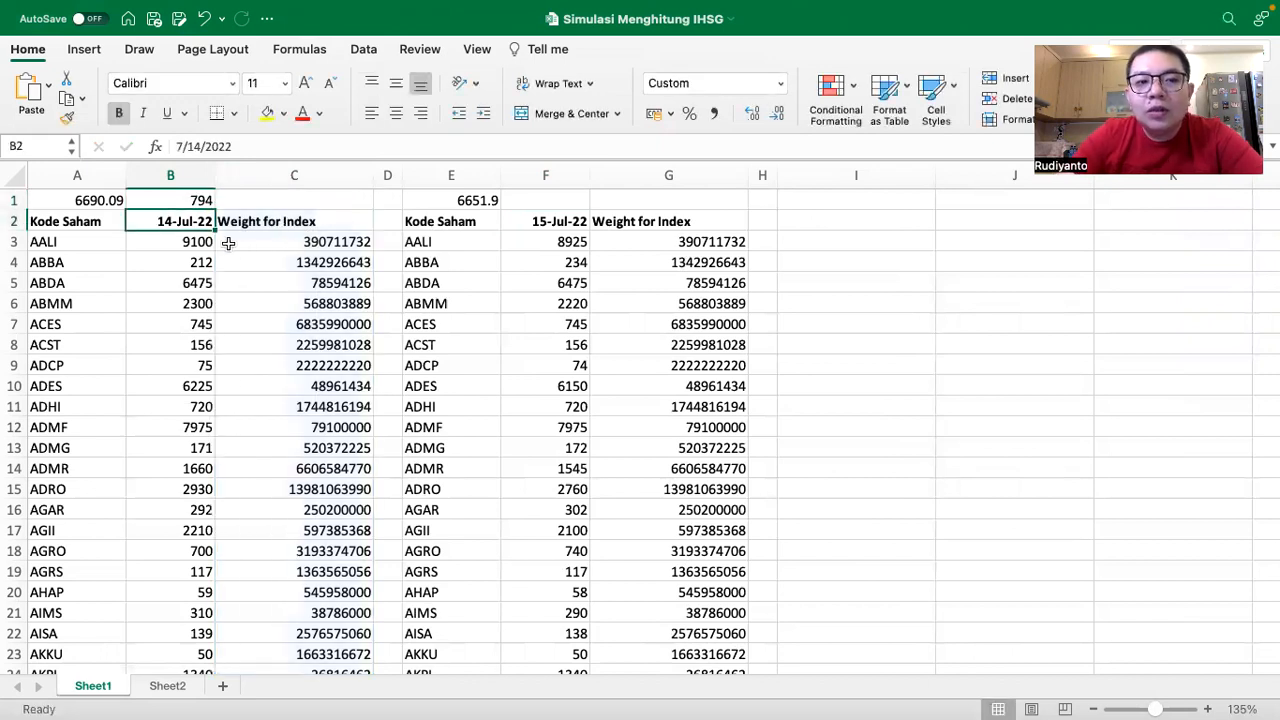
# Step: Copy the count formula from B1 to F1 to count the 15 July weights in column G
pyautogui.click(193, 199)
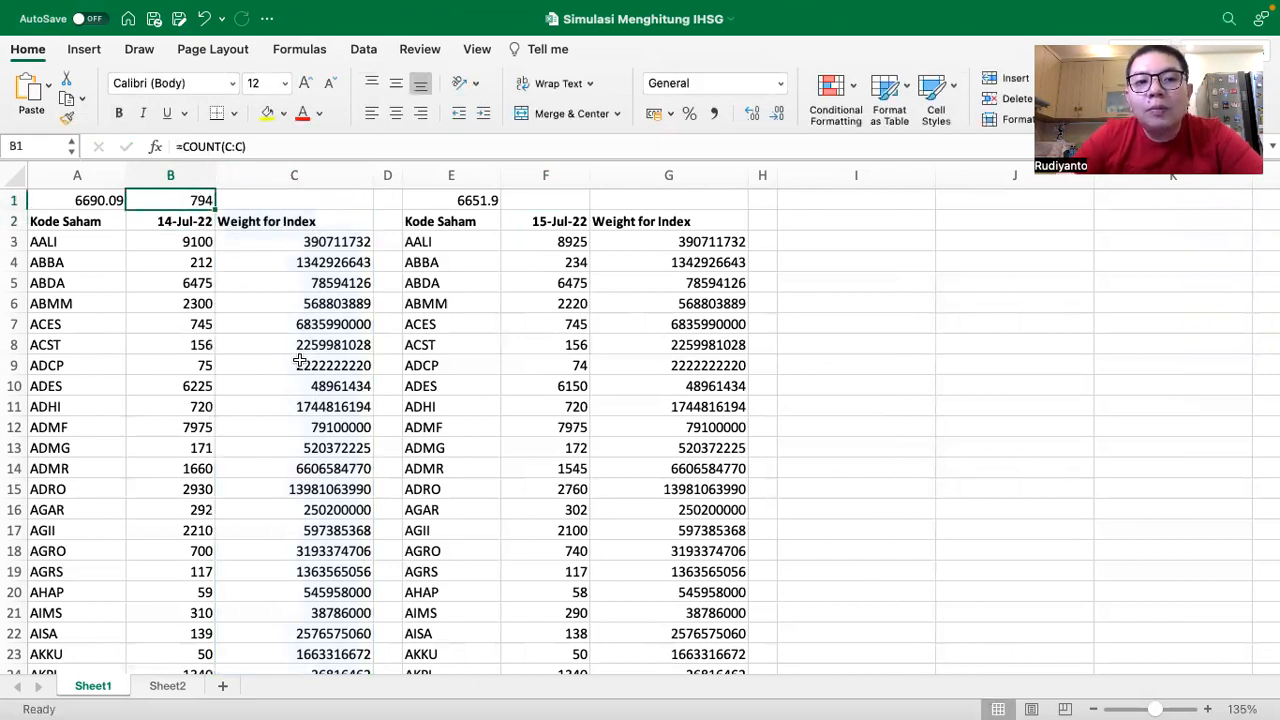
pyautogui.press('super+c')
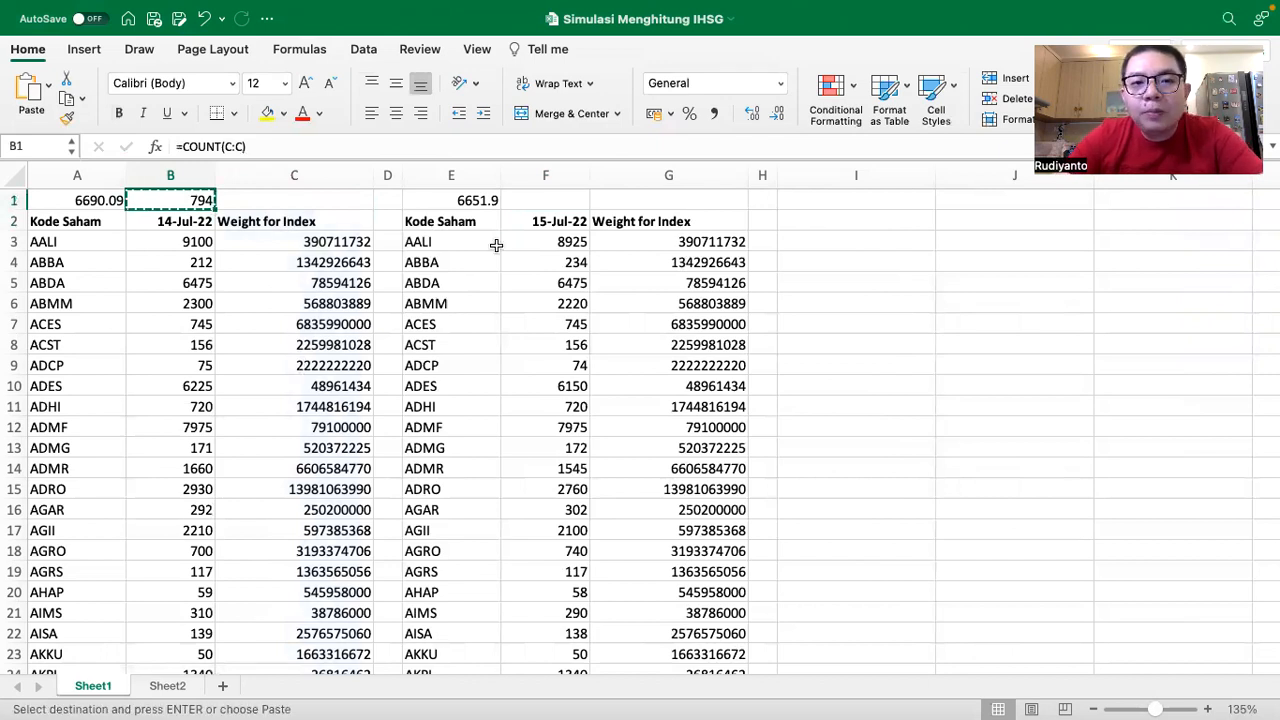
pyautogui.click(541, 202)
pyautogui.press('super+v')
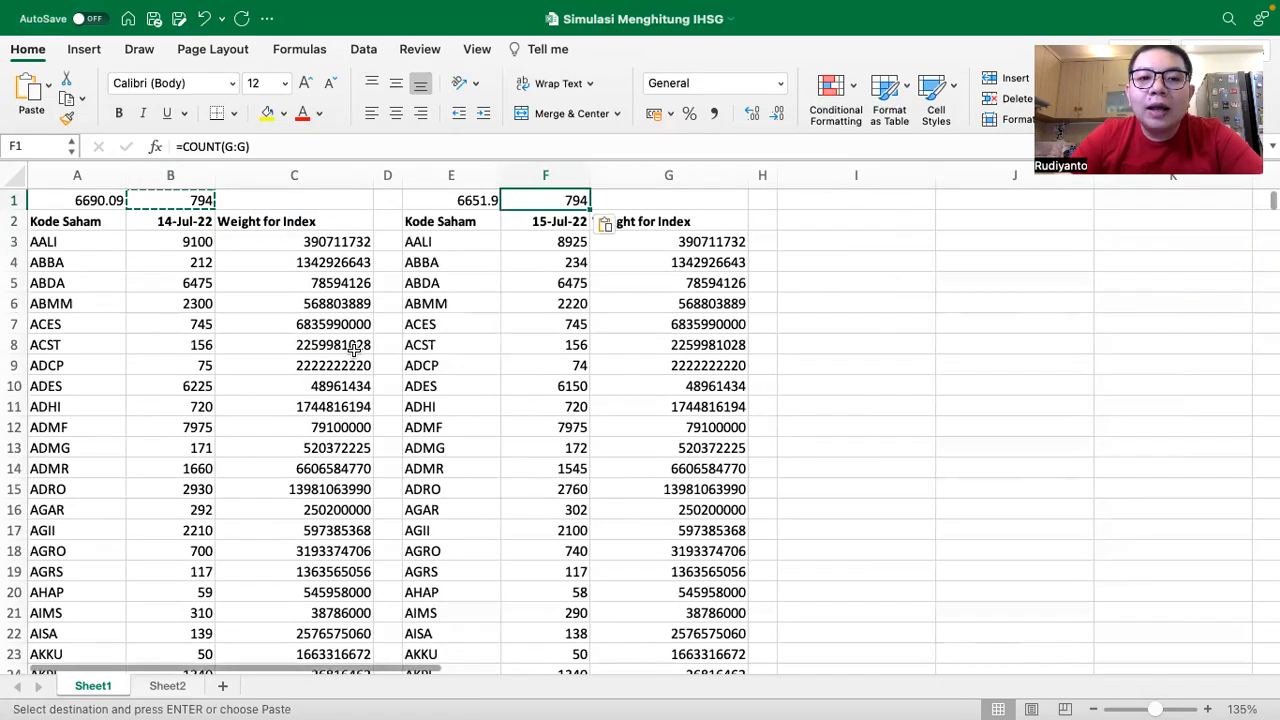
# Step: Enter the headers "Harga x WFI 14 Juli 2022" in cell I2 and "Harga x WFI 15 Jul 2022" in cell J2
pyautogui.hscroll(1, 485, 364)
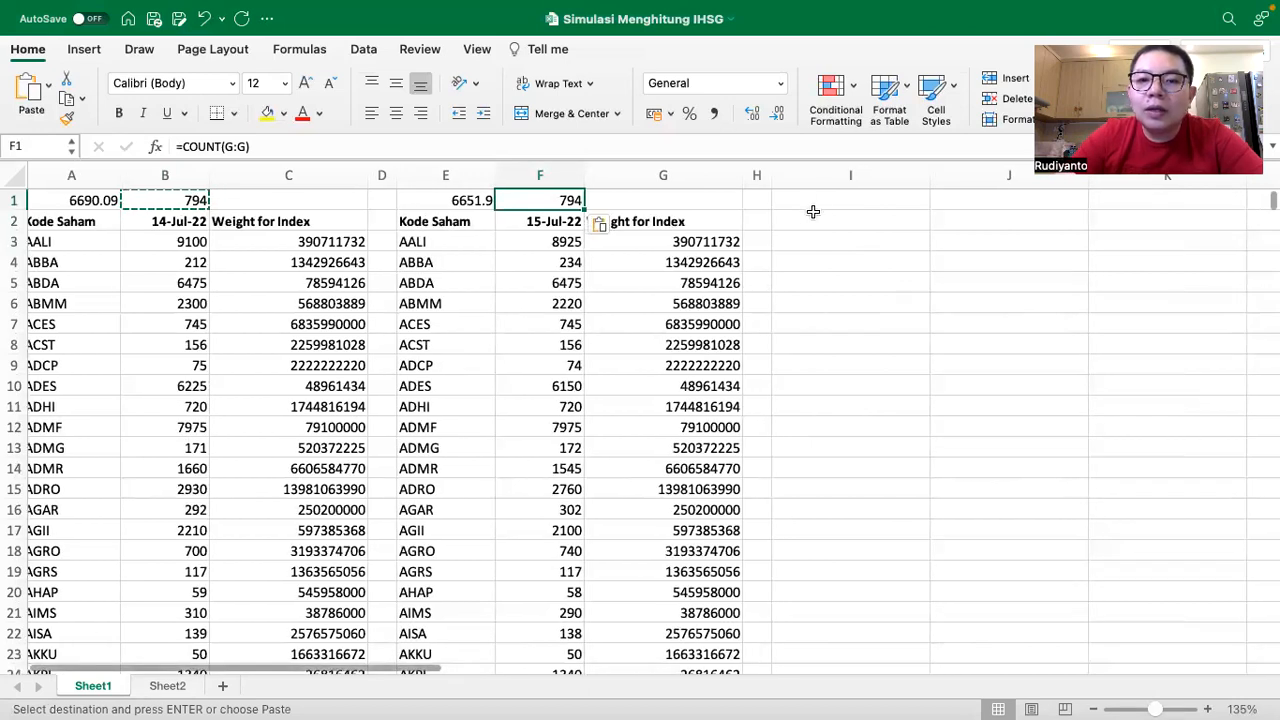
pyautogui.click(850, 219)
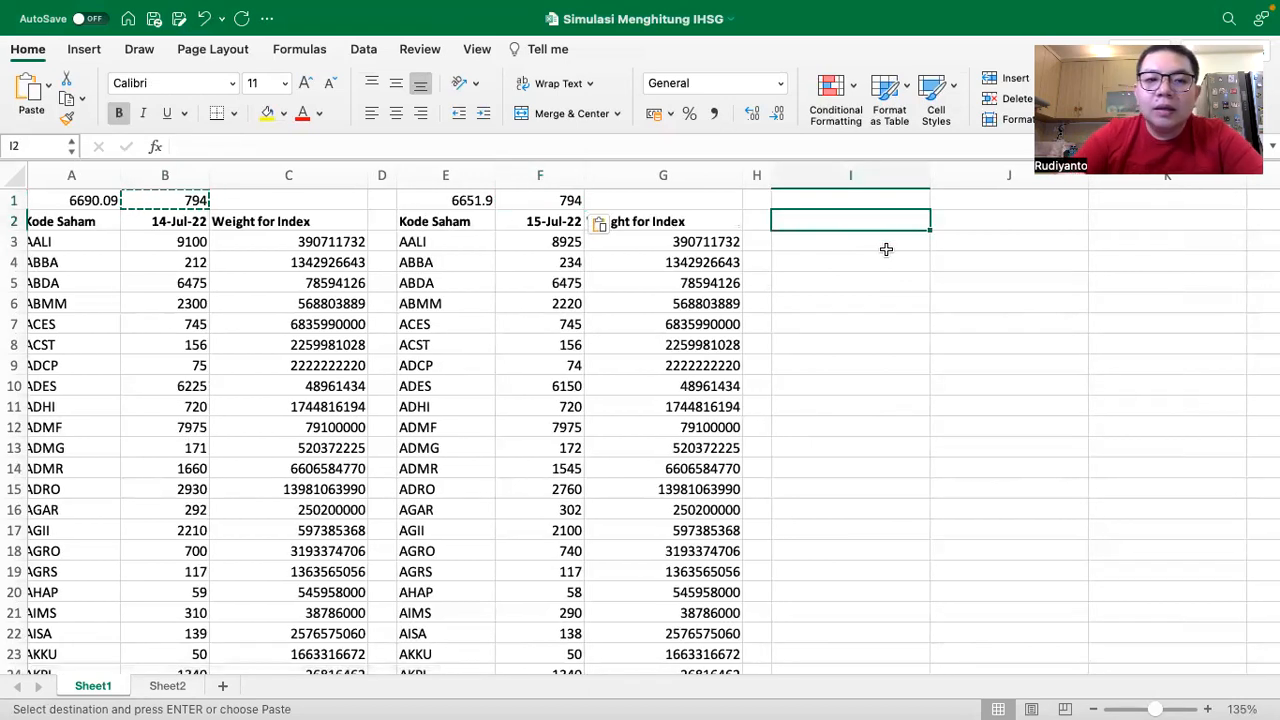
pyautogui.write('Harga x WFI 14 J')
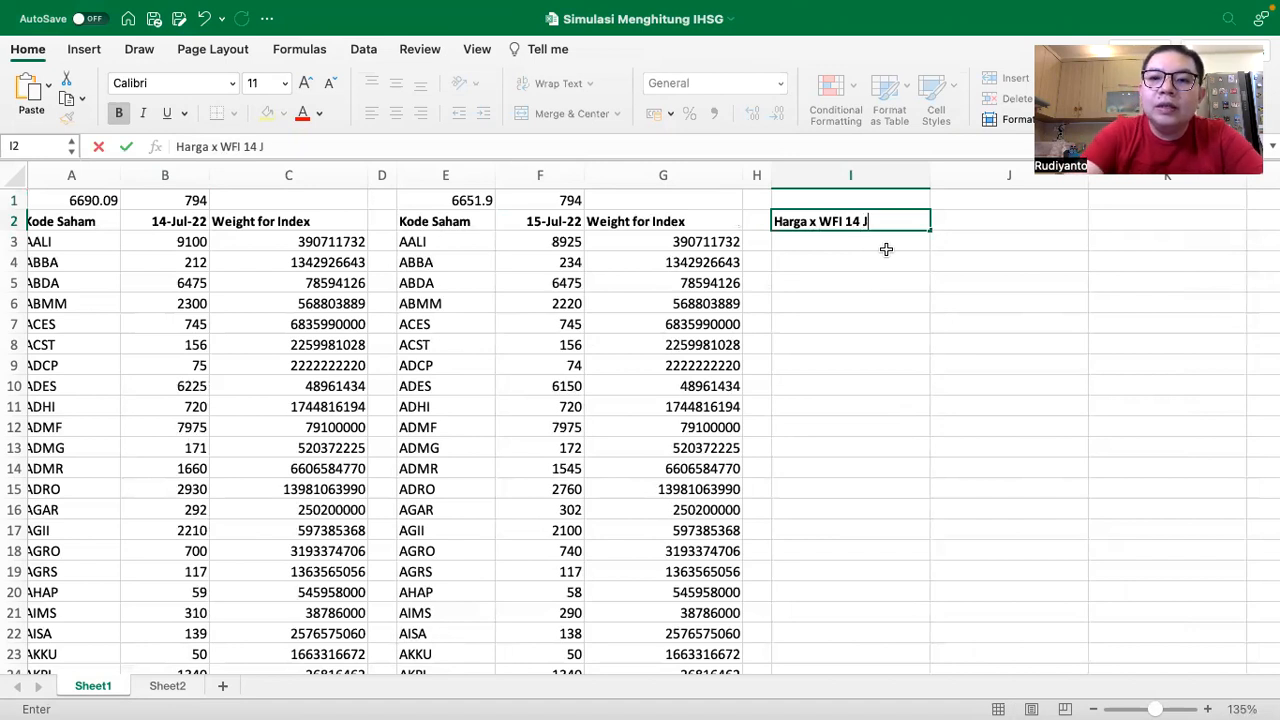
pyautogui.write('uli 2022')
pyautogui.press('Return')
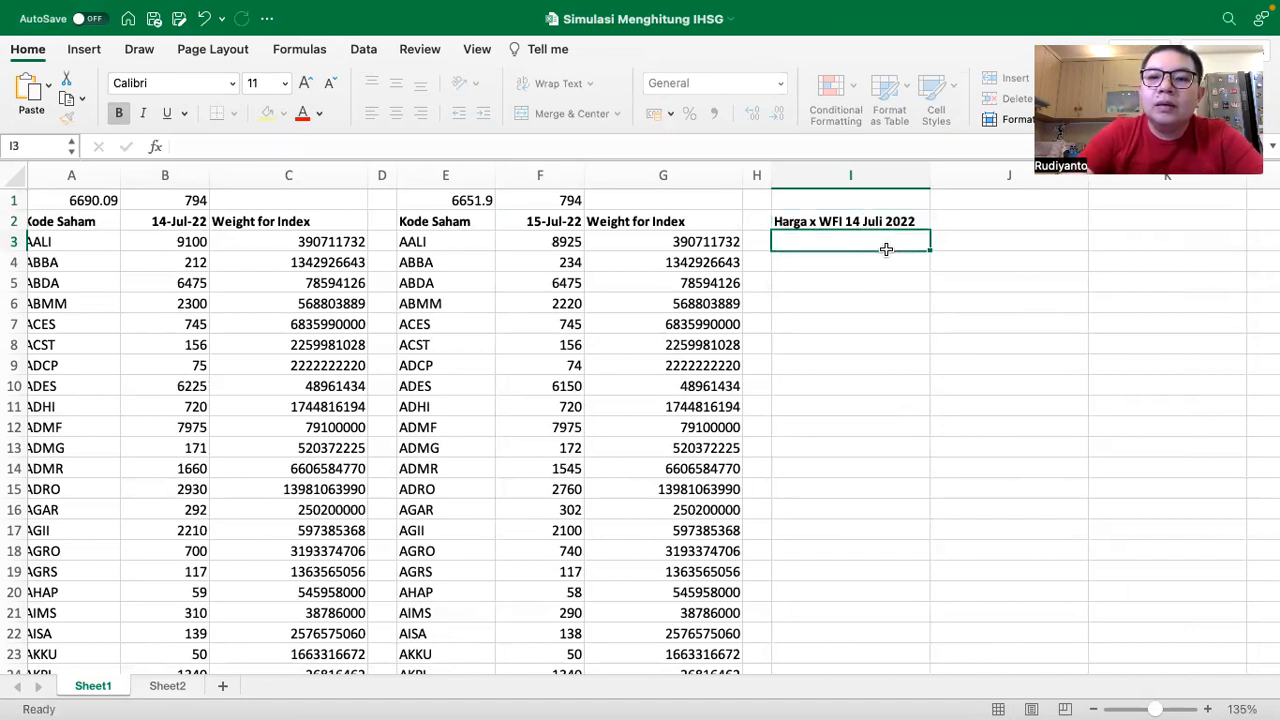
pyautogui.press('Up')
pyautogui.press('Right')
pyautogui.write('Harga x ')
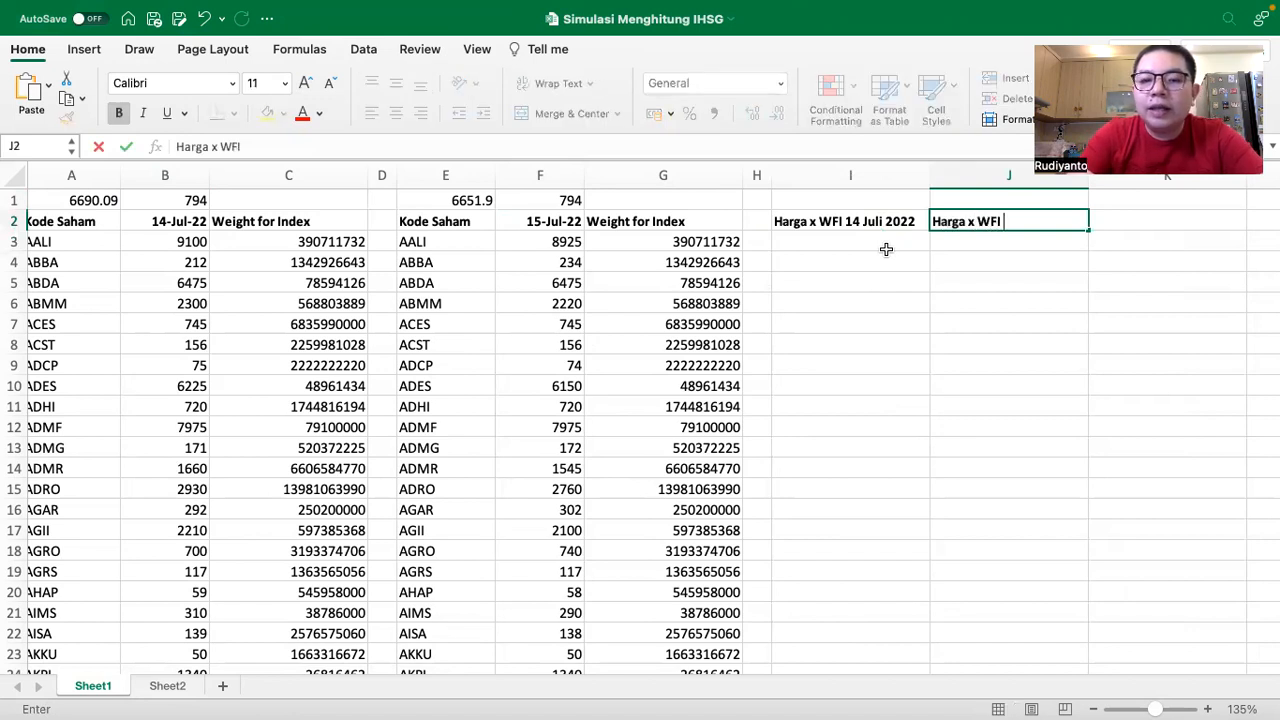
pyautogui.write('WFI 15 Jul 2022')
pyautogui.press('Return')
# Step: Multiply AALI's 14 July price by its index weight in cell I3 with =B3*C3, leaving that cell selected
pyautogui.click(848, 242)
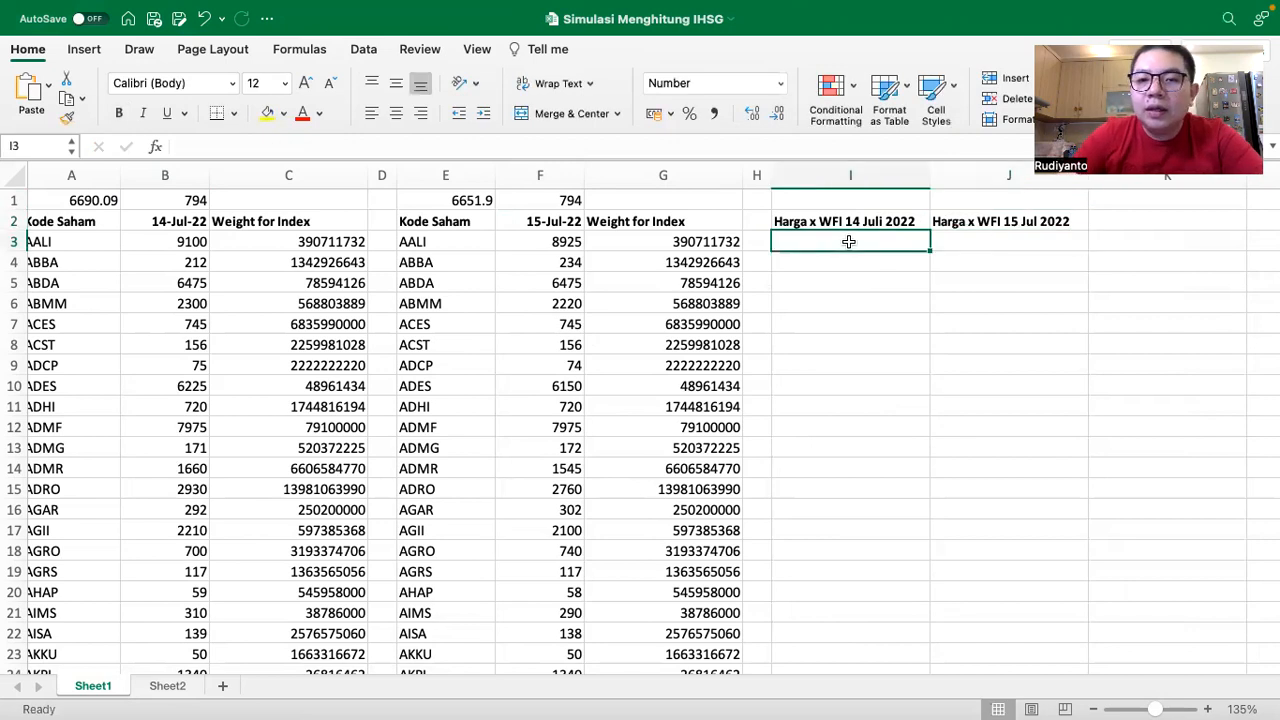
pyautogui.write('=')
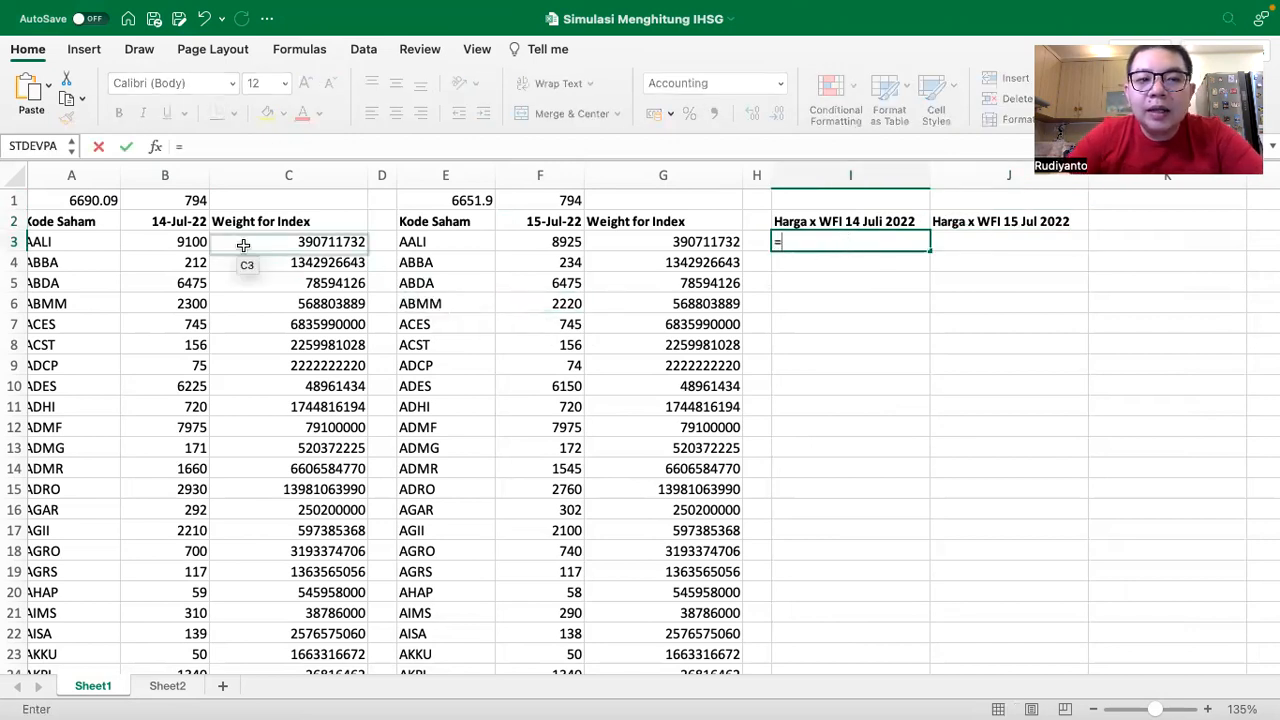
pyautogui.click(190, 237)
pyautogui.write('*')
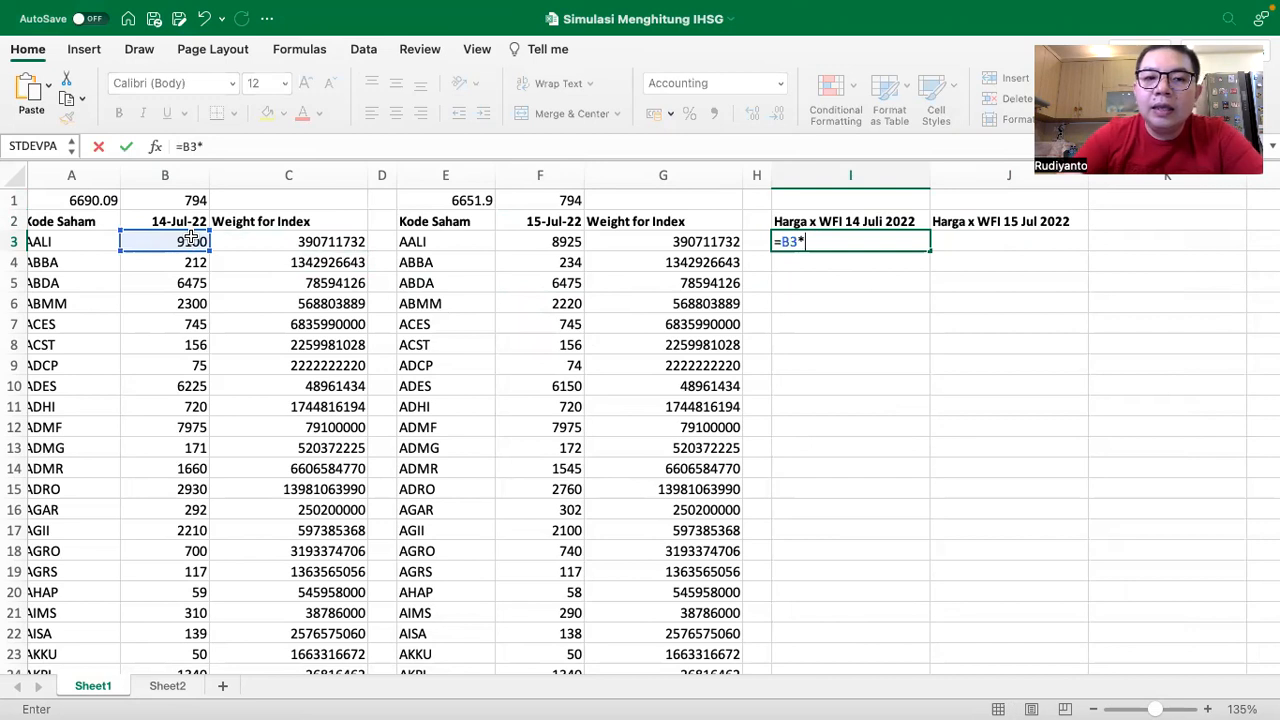
pyautogui.click(263, 240)
pyautogui.press('Return')
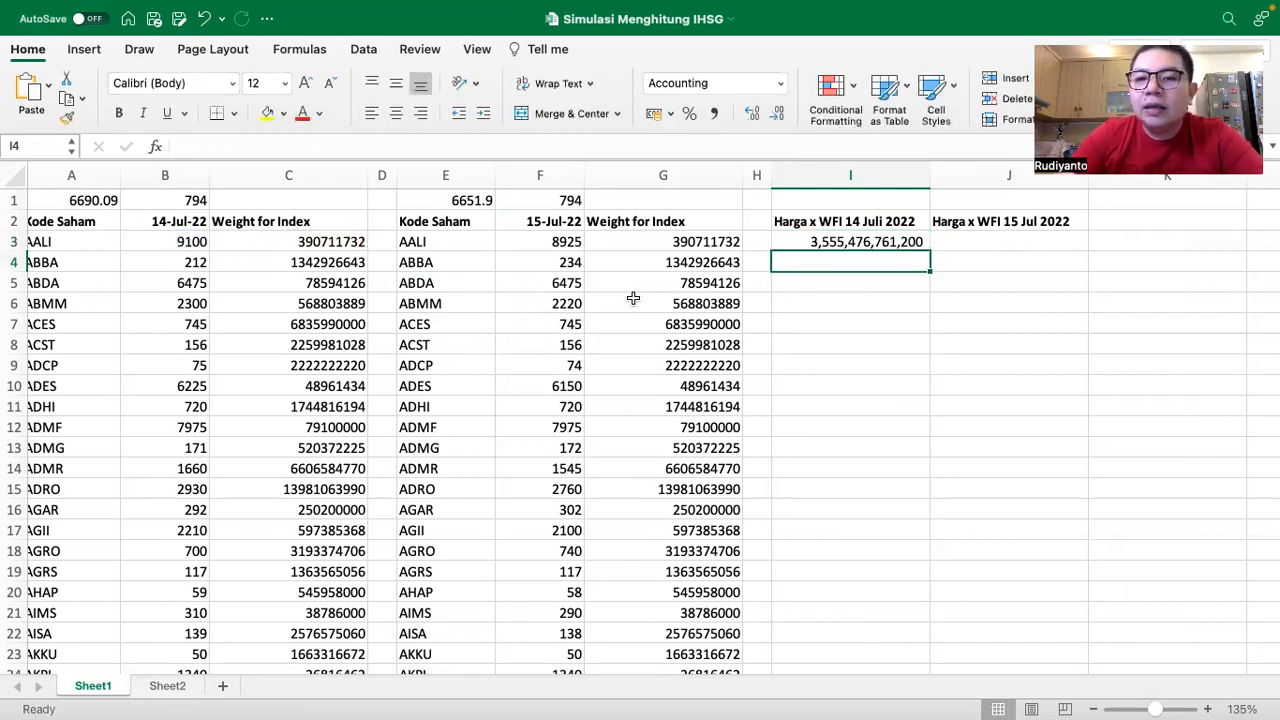
pyautogui.click(900, 240)
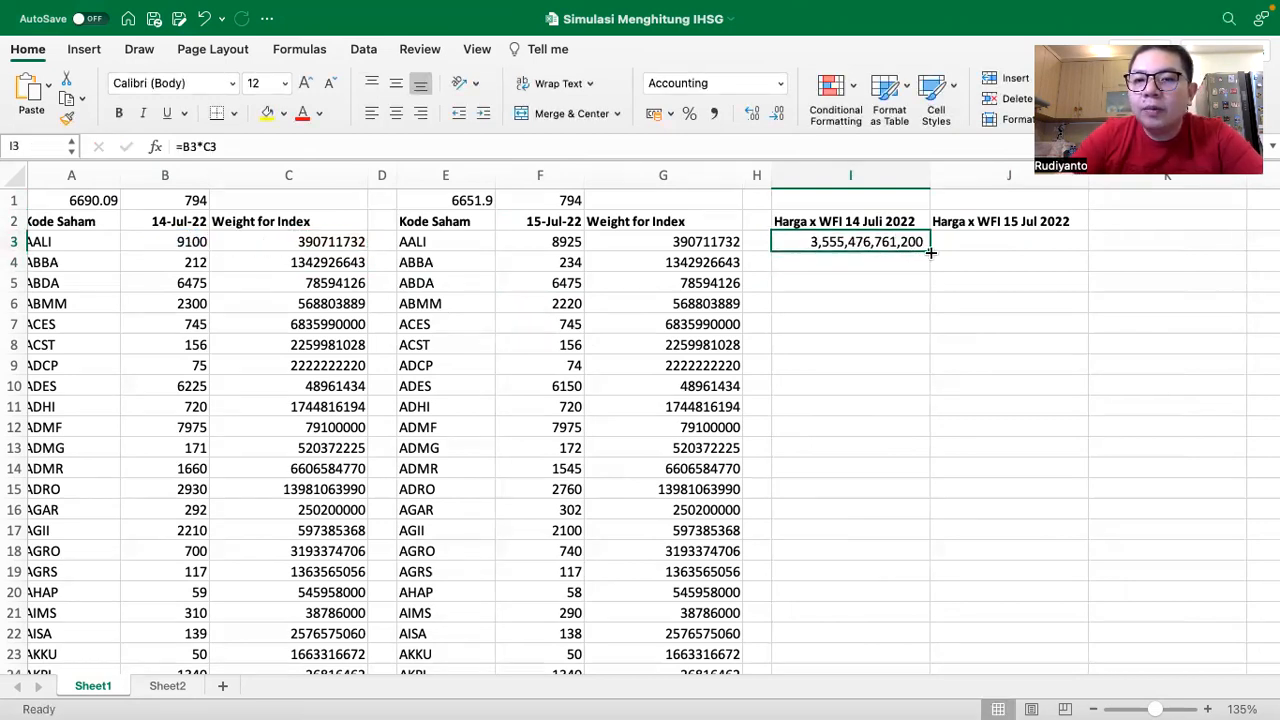
# Step: Fill the price-times-weight formula from I3 down column I through the last stock in row 796
pyautogui.moveTo(930, 253); pyautogui.dragTo(825, 707)
pyautogui.moveTo(824, 652)
pyautogui.mouseDown()
pyautogui.moveTo(817, 626)
pyautogui.moveTo(818, 637)
pyautogui.mouseUp()
pyautogui.scroll(20, 821, 516)
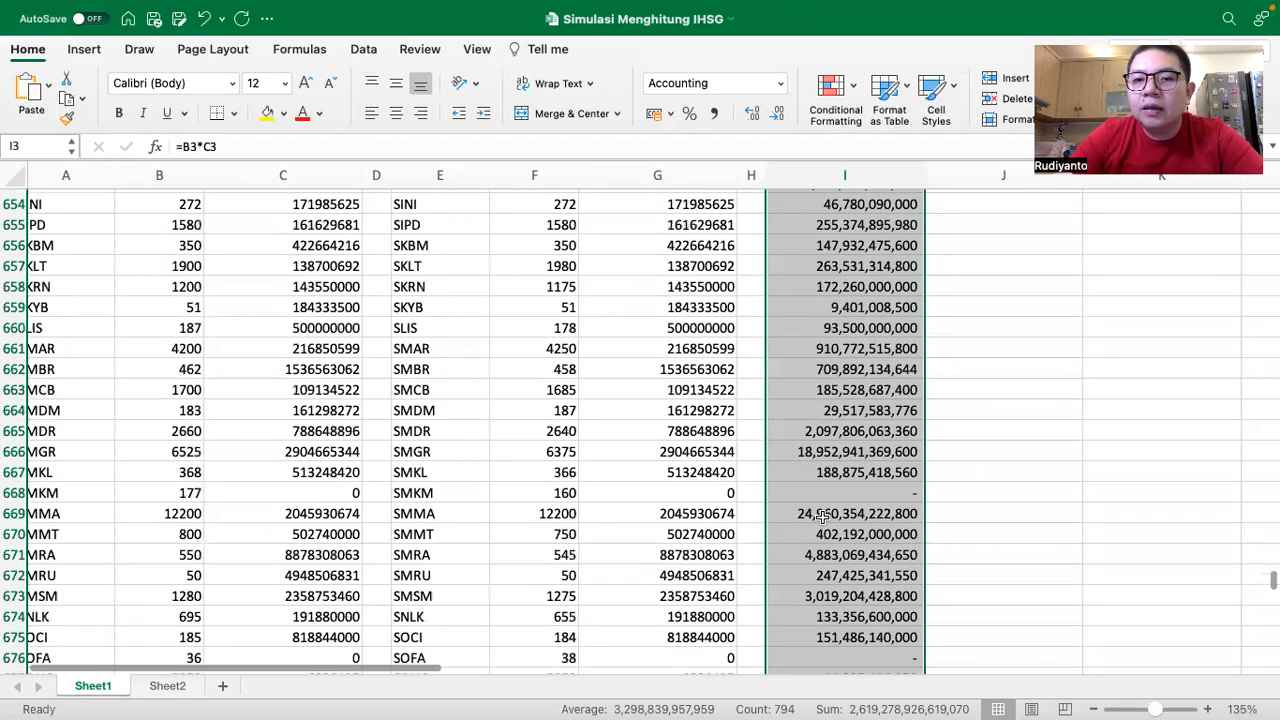
pyautogui.scroll(20, 821, 516)
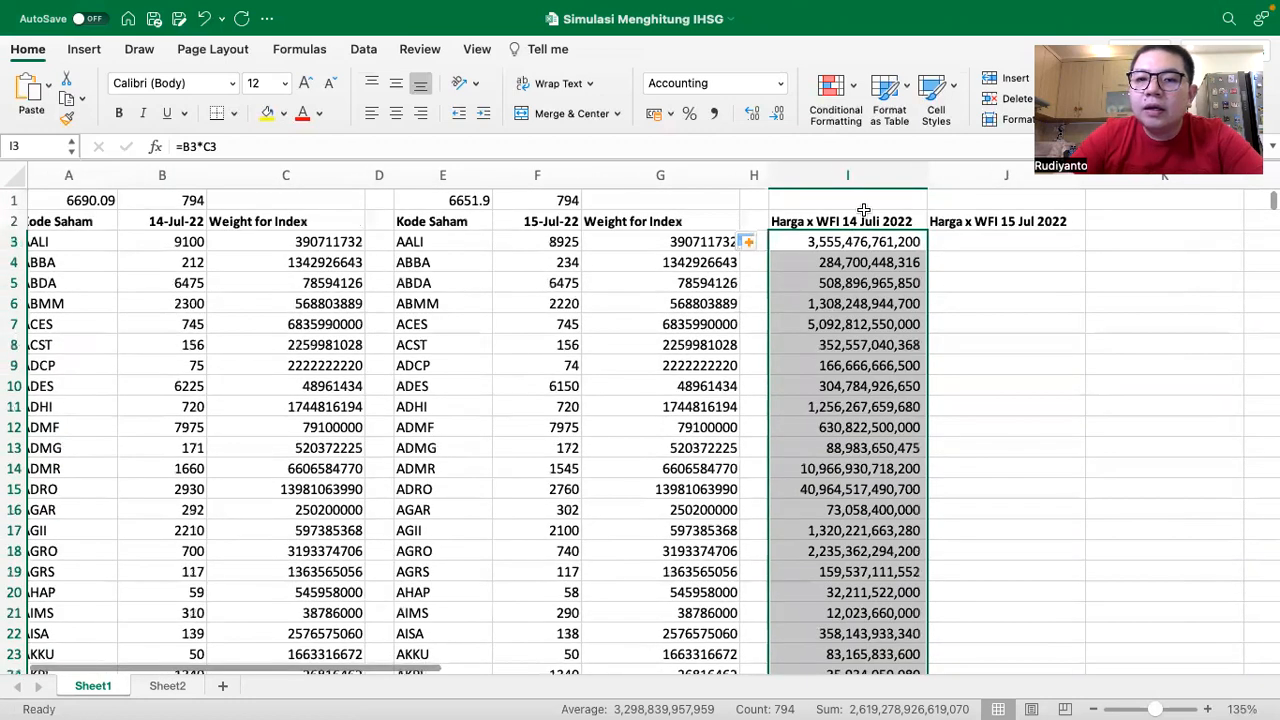
# Step: Total the 14 July price-times-weight values in cell I1 with =SUM(I3:I808)
pyautogui.click(863, 206)
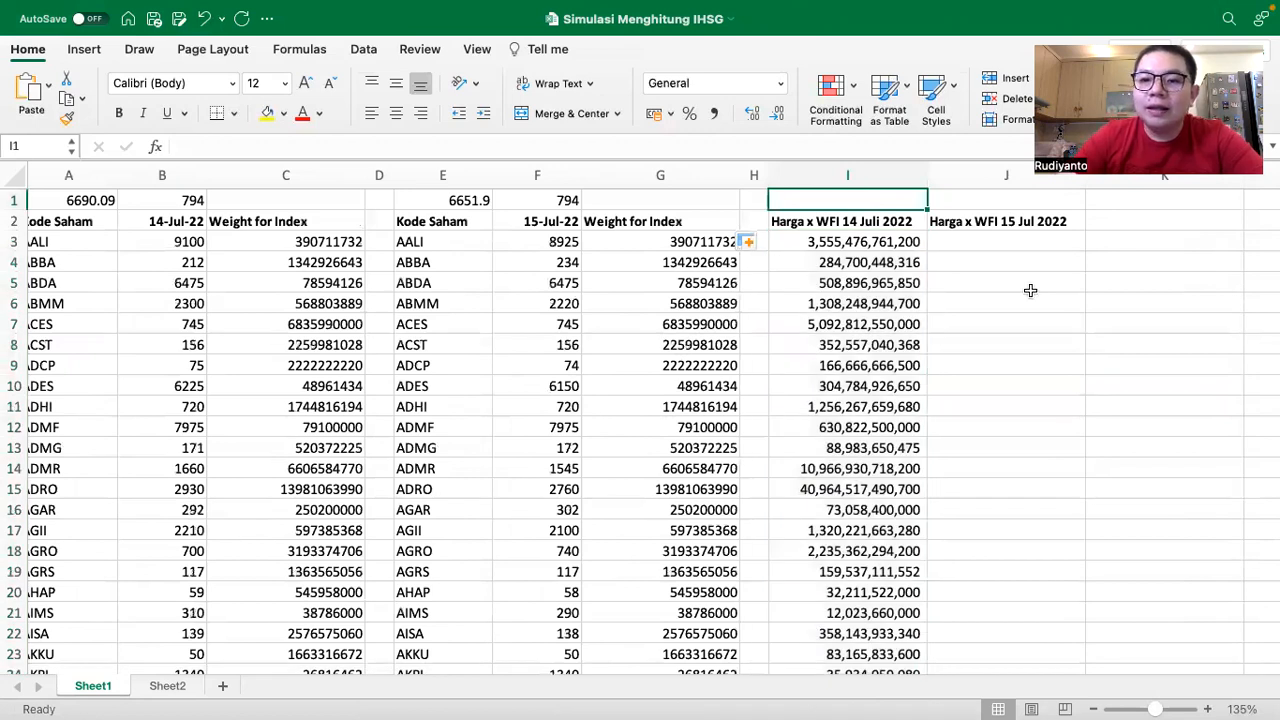
pyautogui.write('=')
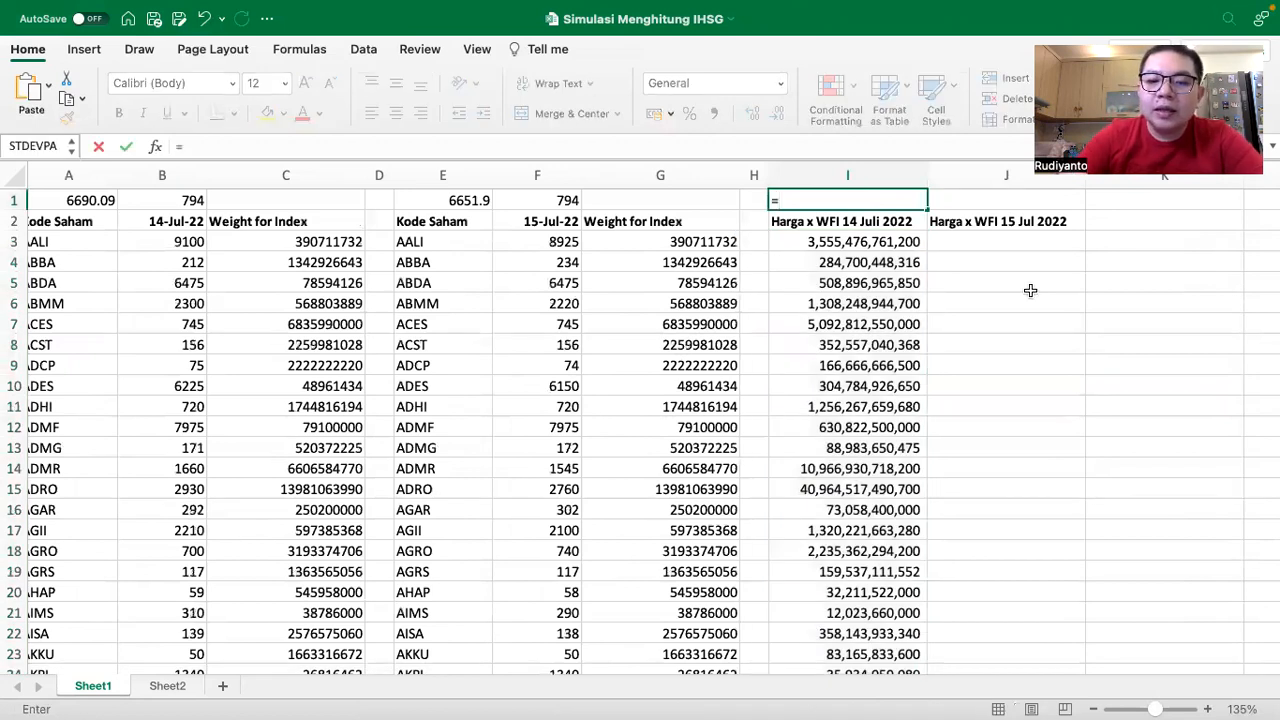
pyautogui.write('sum(')
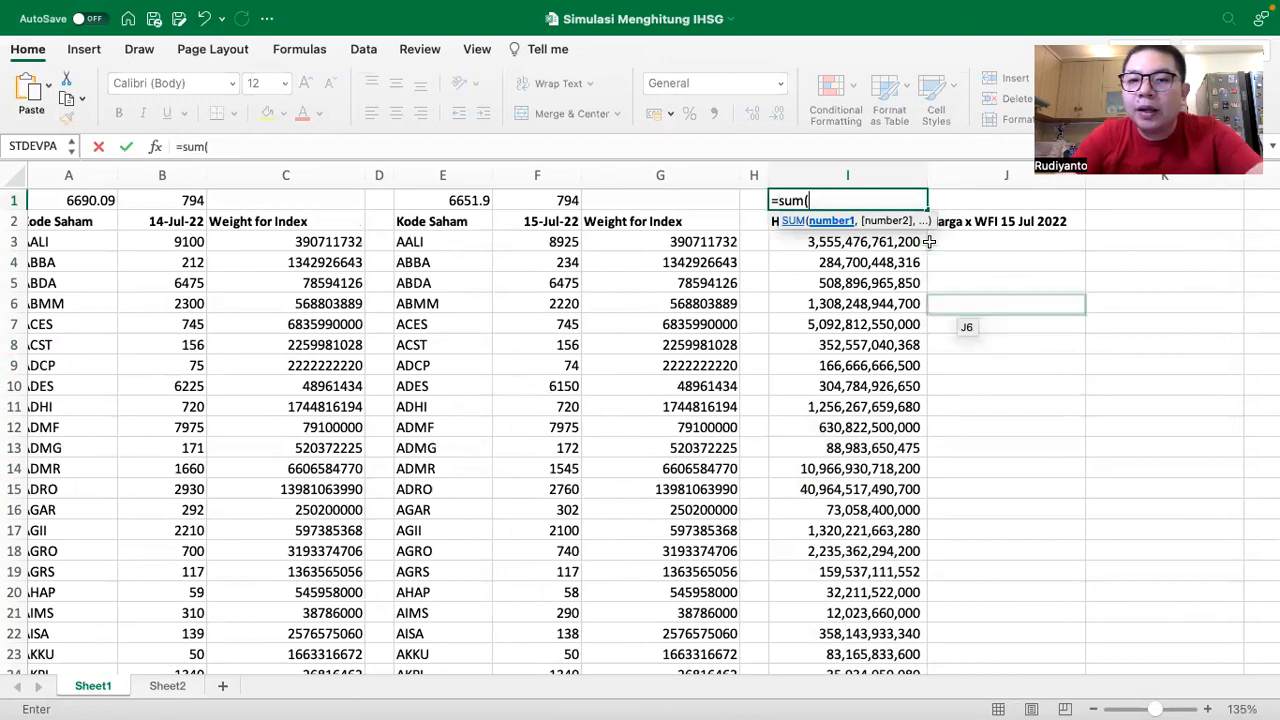
pyautogui.moveTo(795, 245); pyautogui.dragTo(820, 619)
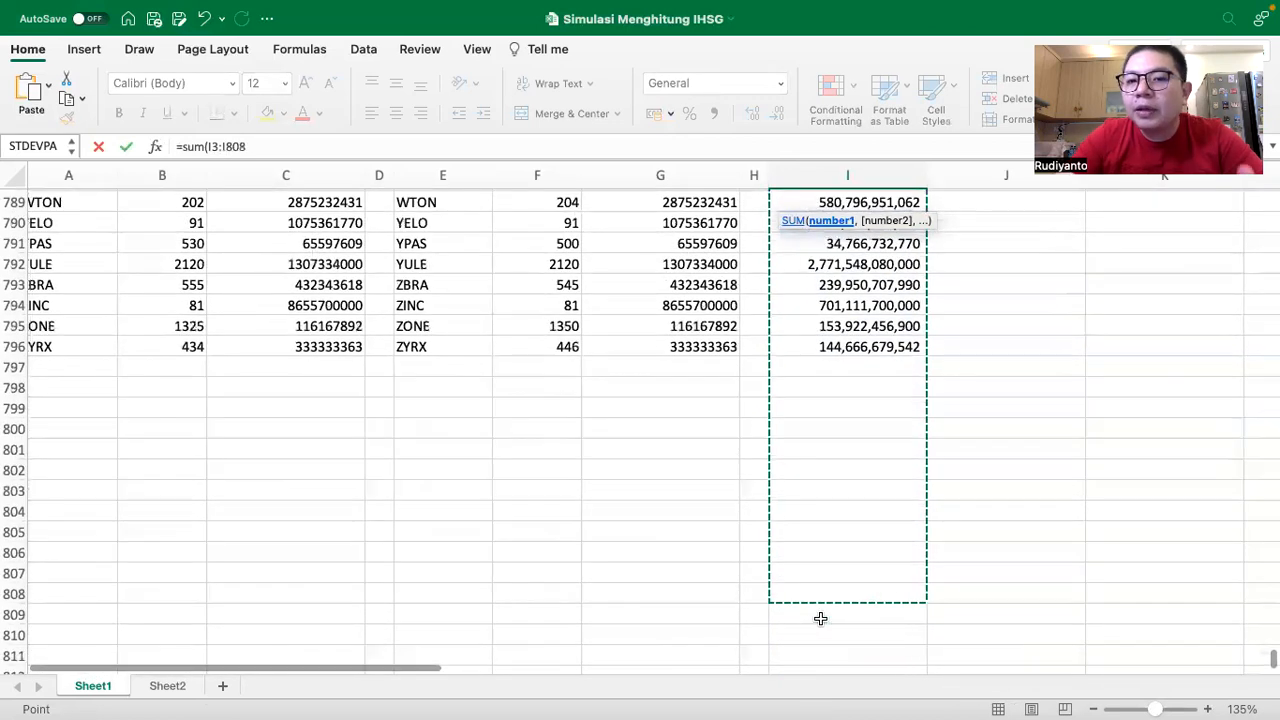
pyautogui.press('Return')
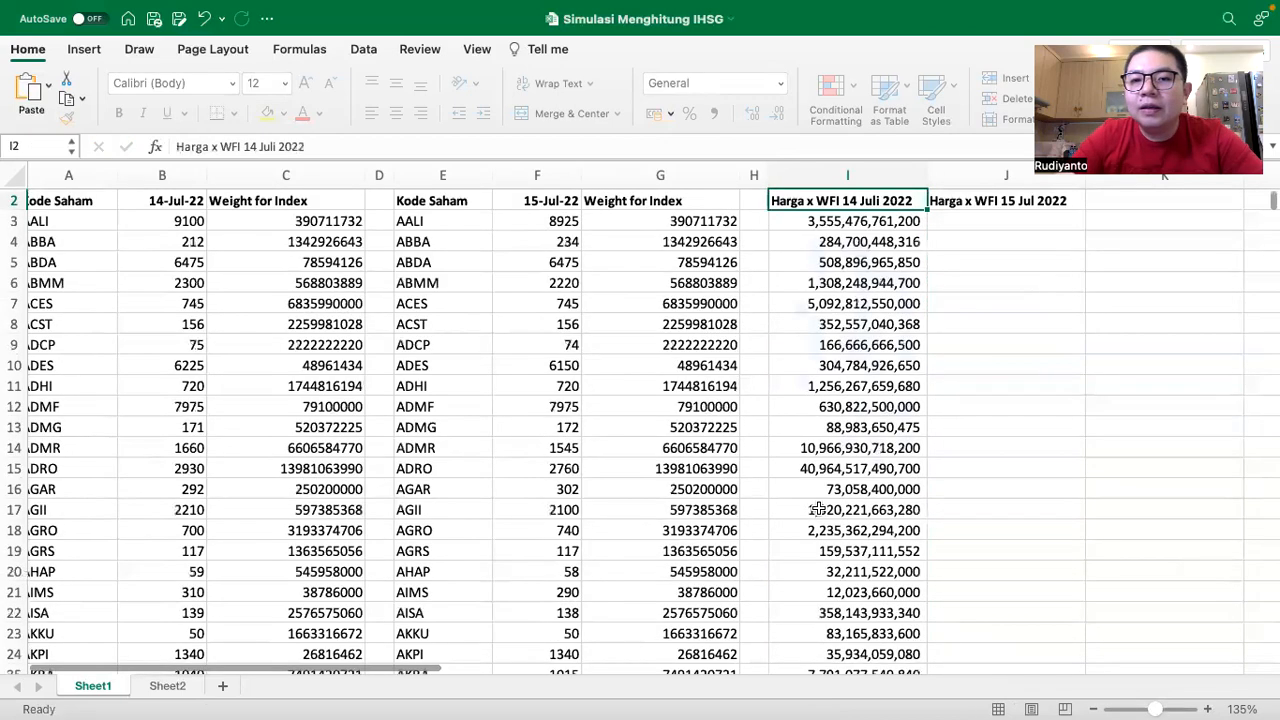
pyautogui.scroll(1, 818, 509)
pyautogui.click(798, 202)
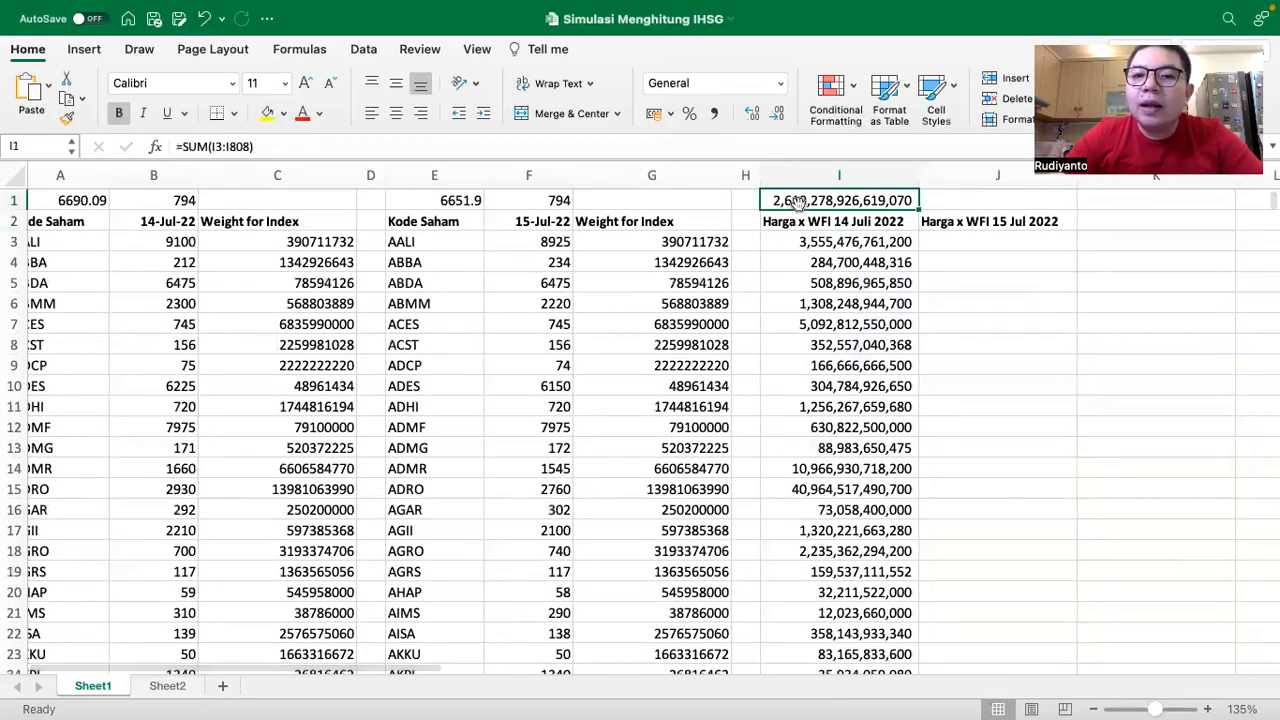
# Step: Enter the label "Base Market Caps" in K2 and link L2 to the 14 July total in I1
pyautogui.hscroll(2, 892, 309)
pyautogui.hscroll(6, 892, 309)
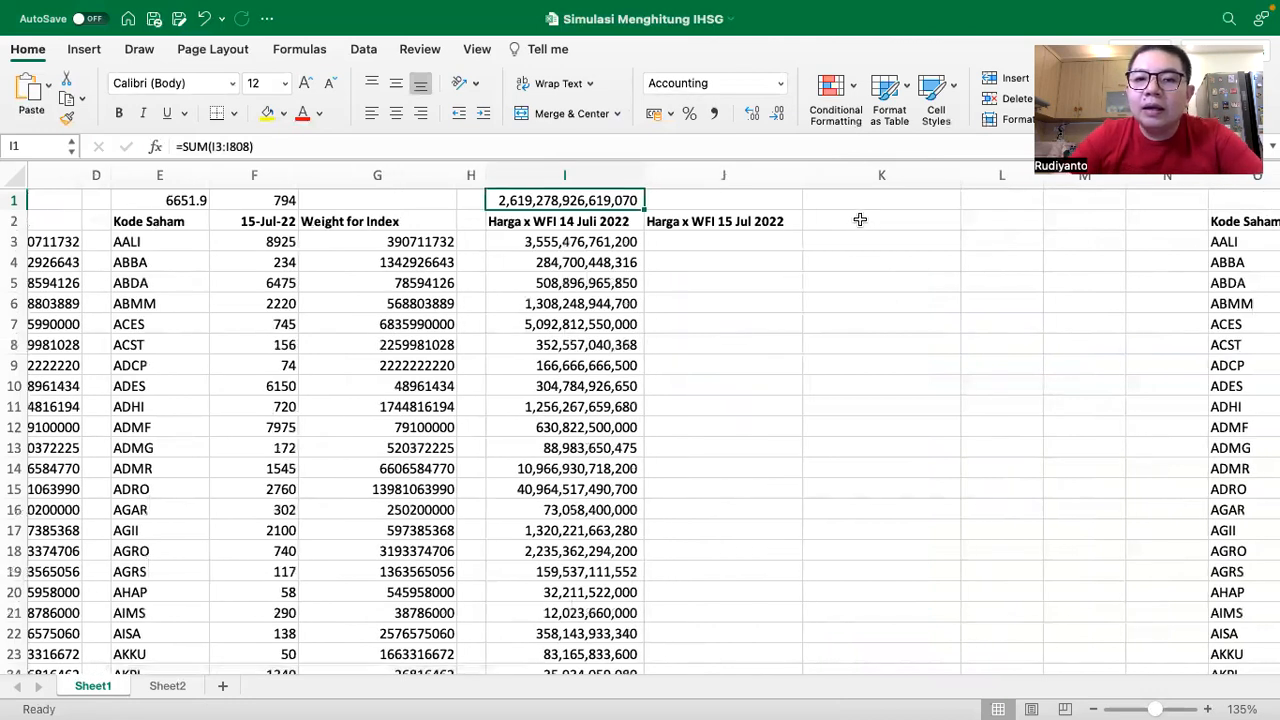
pyautogui.click(860, 221)
pyautogui.write('Base M')
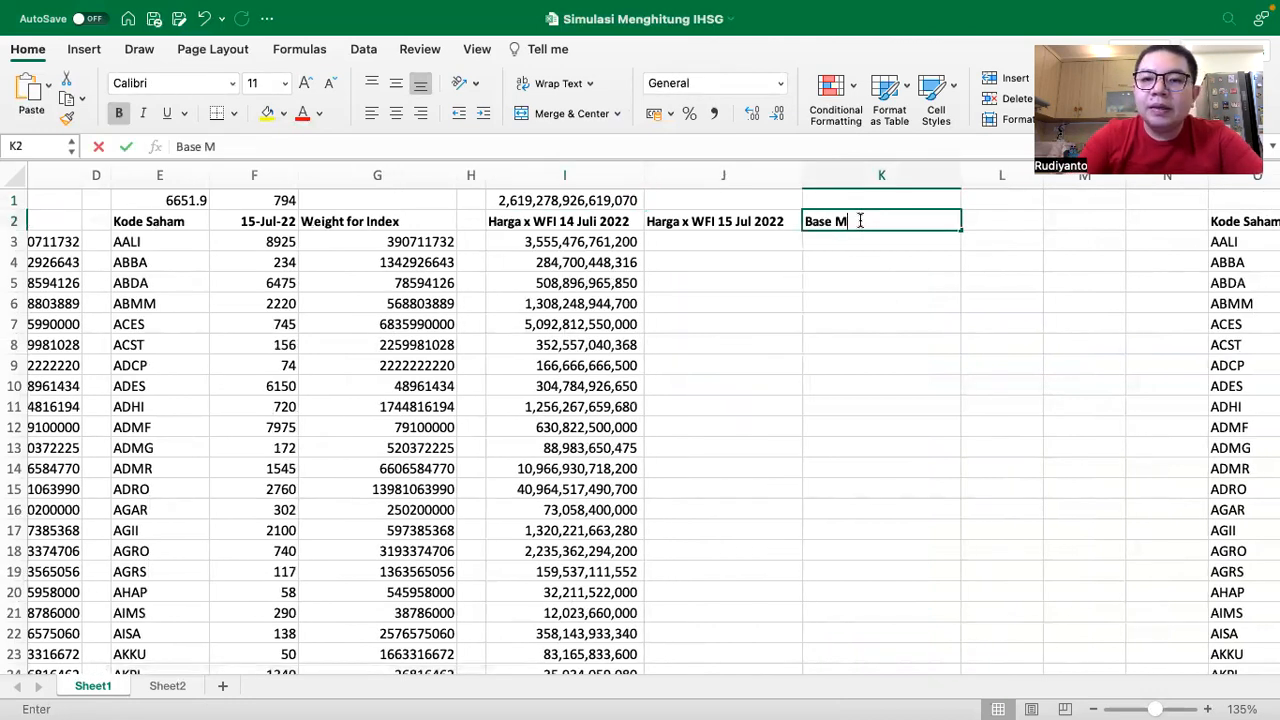
pyautogui.write('arket Caps')
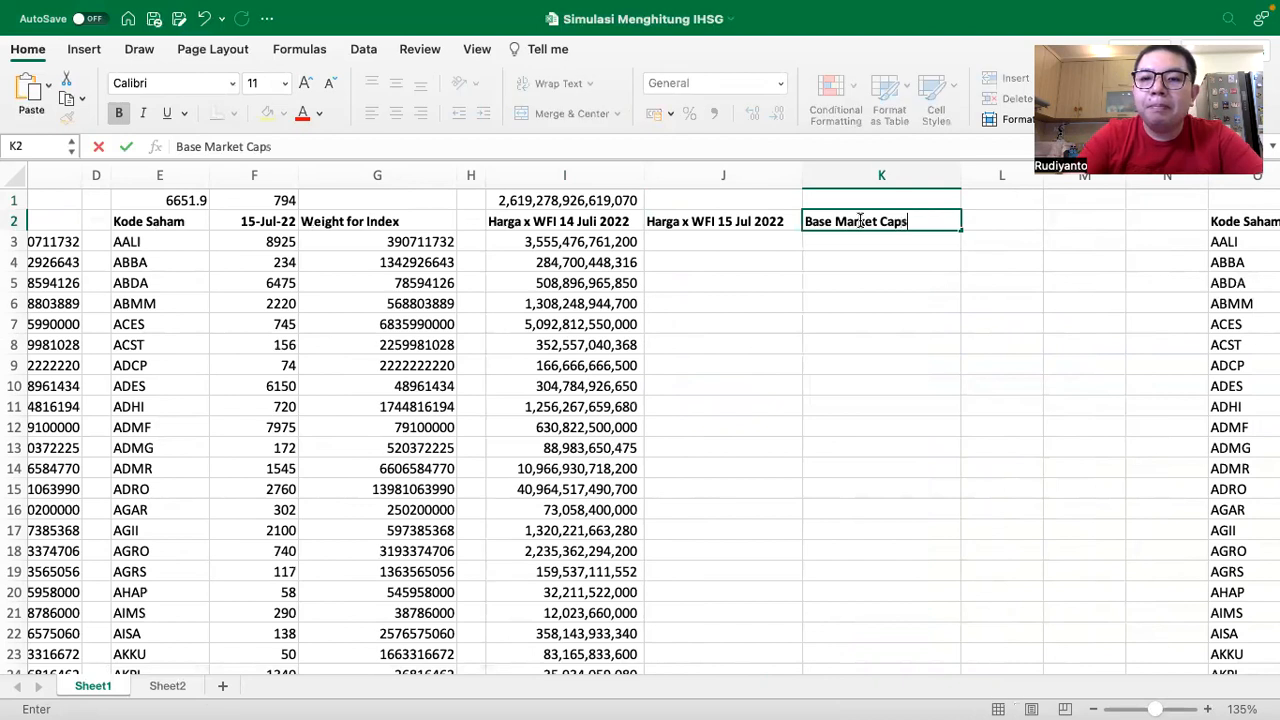
pyautogui.press('Tab')
pyautogui.write('=')
pyautogui.press('Left')
pyautogui.press('Left')
pyautogui.press('Left')
pyautogui.press('Up')
pyautogui.press('Return')
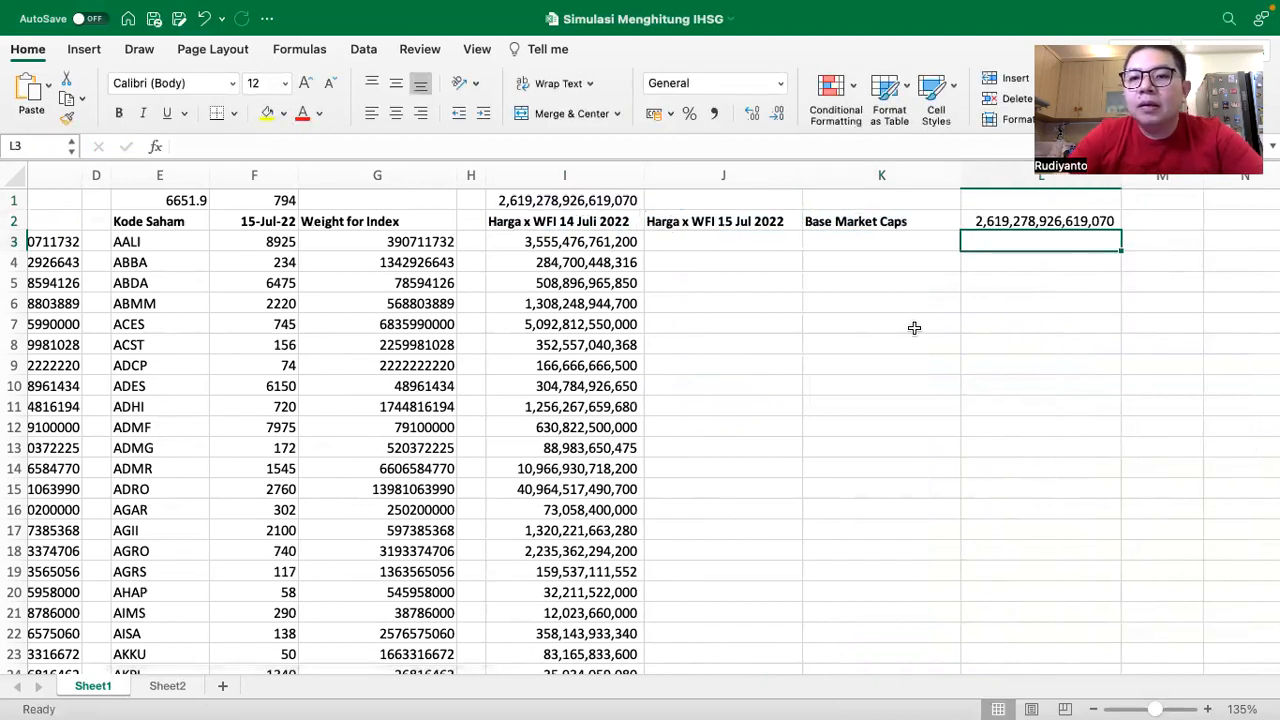
# Step: Multiply AALI's 15 July price by its index weight in cell J3 with =F3*G3
pyautogui.click(589, 238)
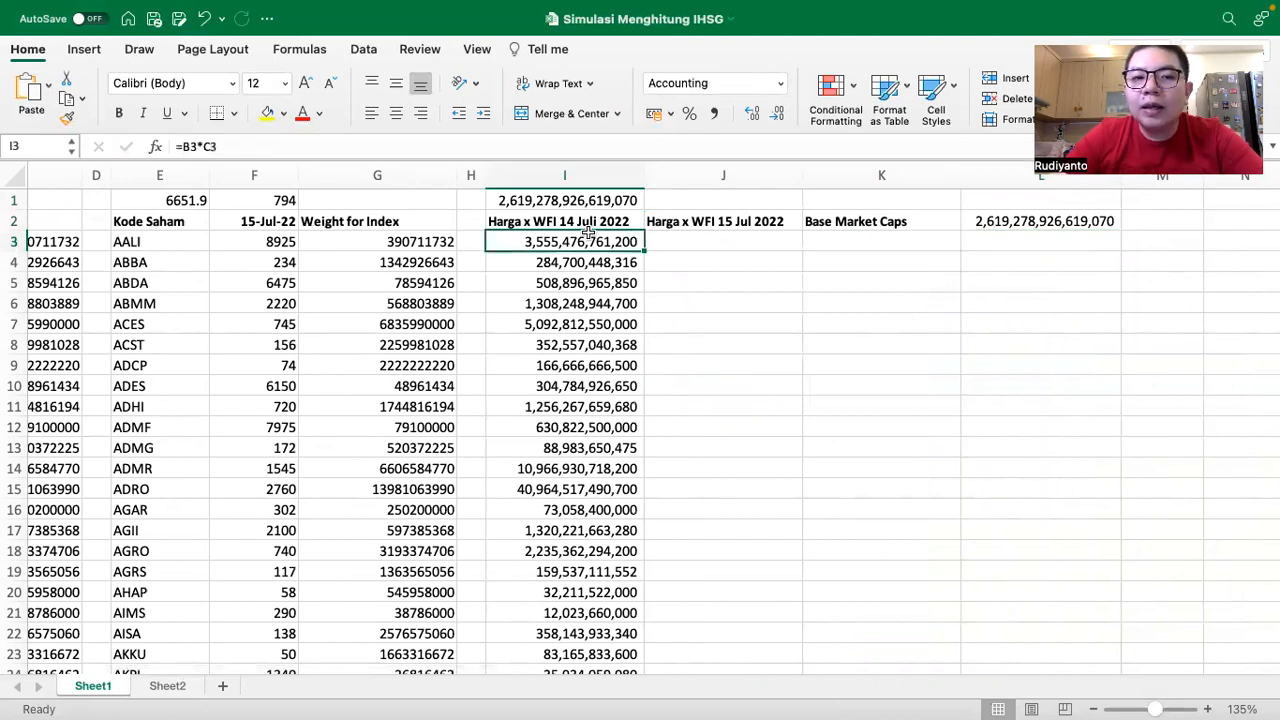
pyautogui.click(703, 240)
pyautogui.write('=')
pyautogui.press('Left')
pyautogui.press('Left')
pyautogui.press('Left')
pyautogui.press('Left')
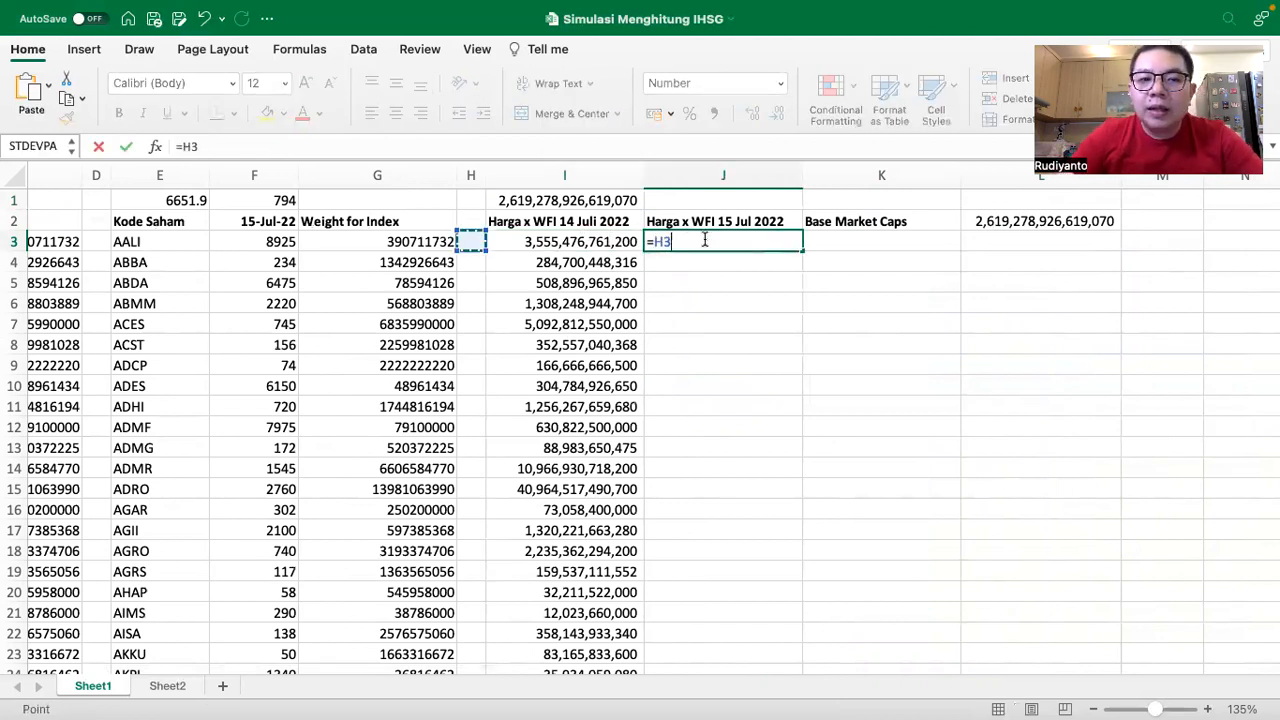
pyautogui.write('*')
pyautogui.press('Left')
pyautogui.press('Left')
pyautogui.press('Left')
pyautogui.press('Return')
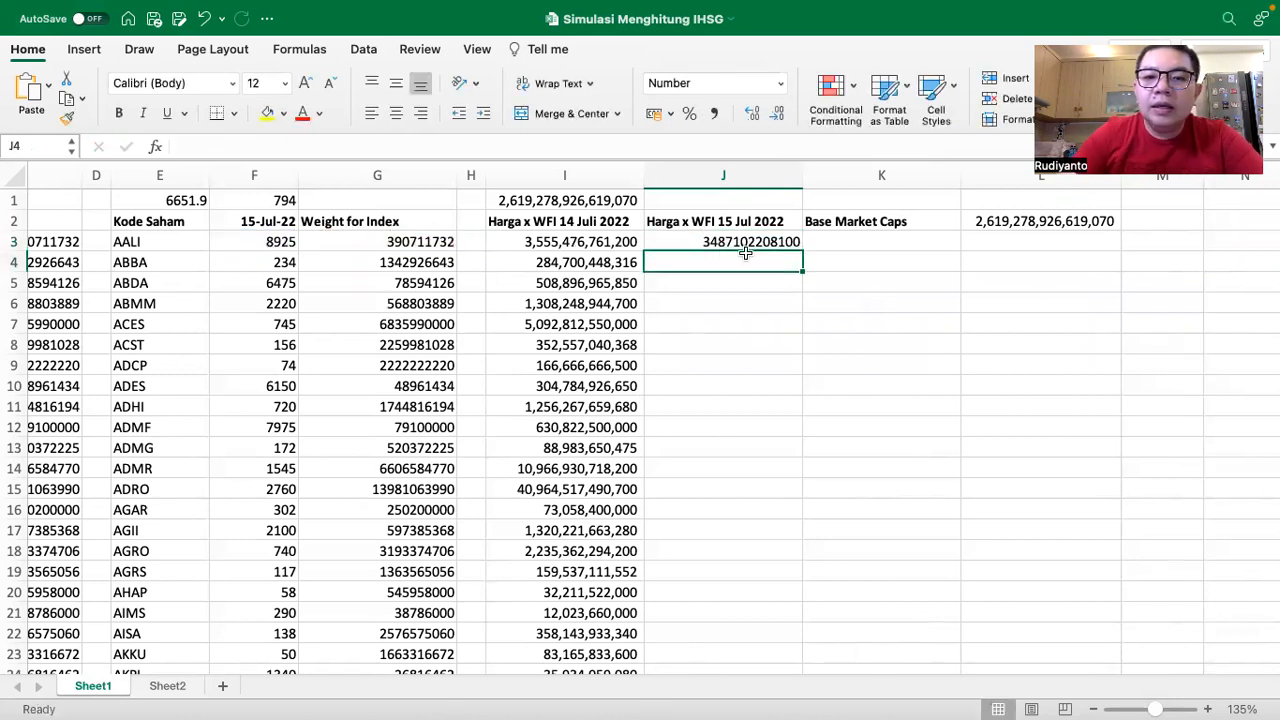
# Step: Format J3 with thousands separators and fill its formula down column J for all stocks
pyautogui.click(737, 245)
pyautogui.click(714, 113)
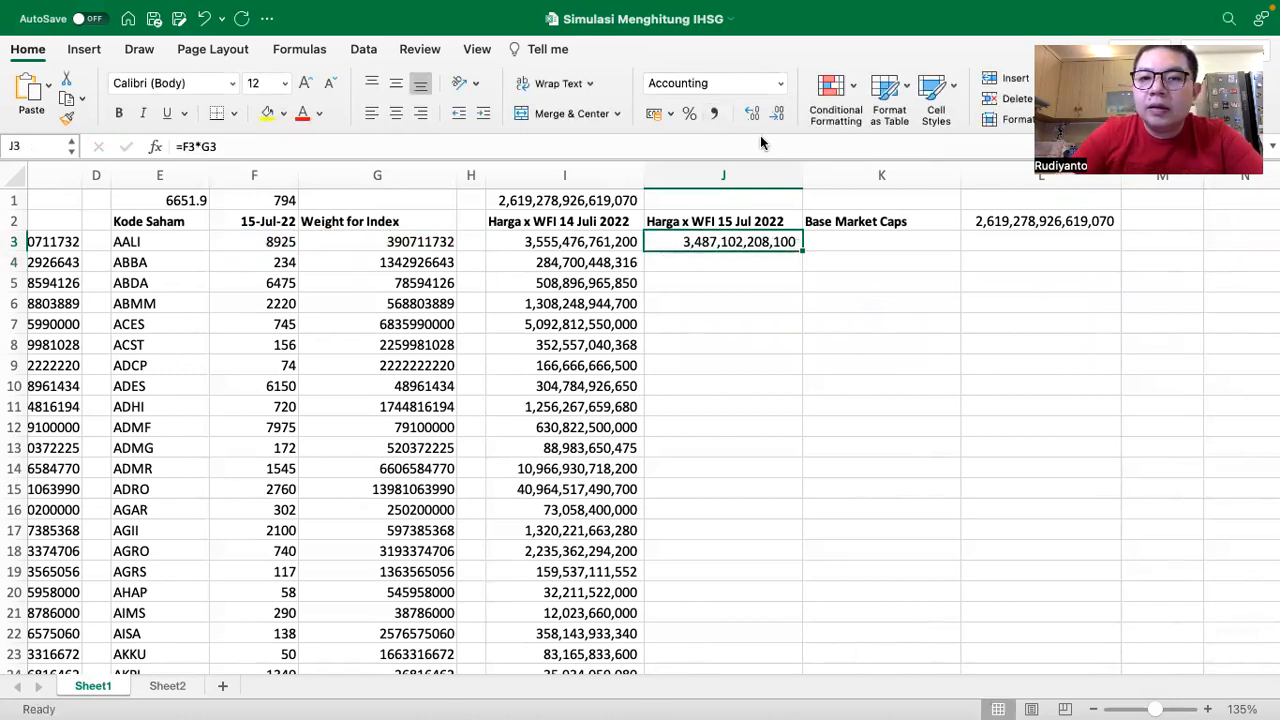
pyautogui.doubleClick(802, 247)
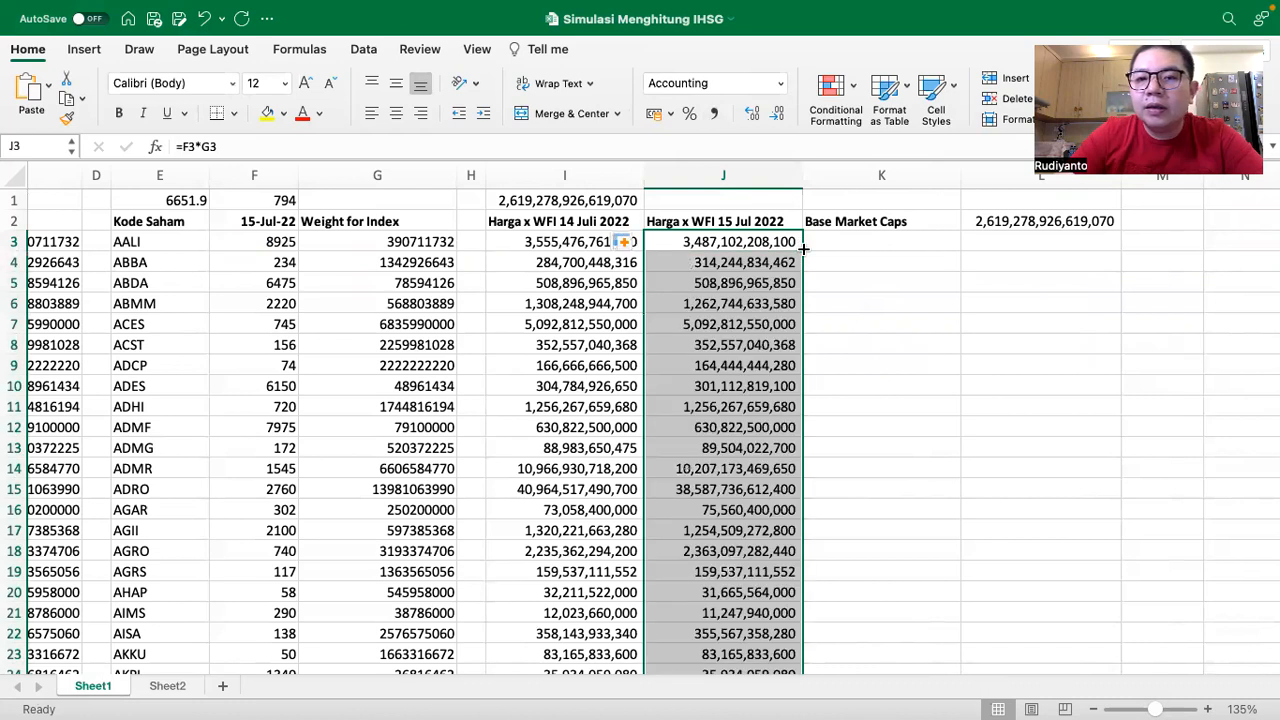
# Step: Copy the sum formula from I1 to J1 to total the 15 July values in column J
pyautogui.click(611, 196)
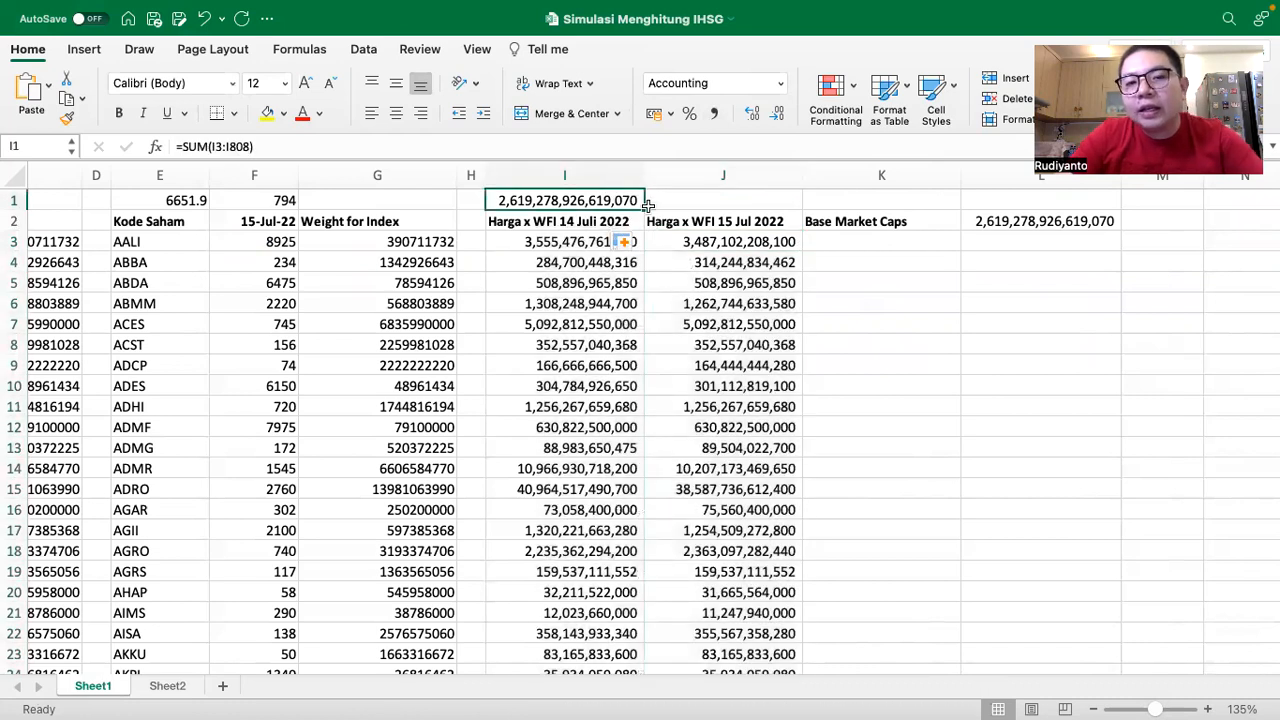
pyautogui.moveTo(646, 206); pyautogui.dragTo(762, 205)
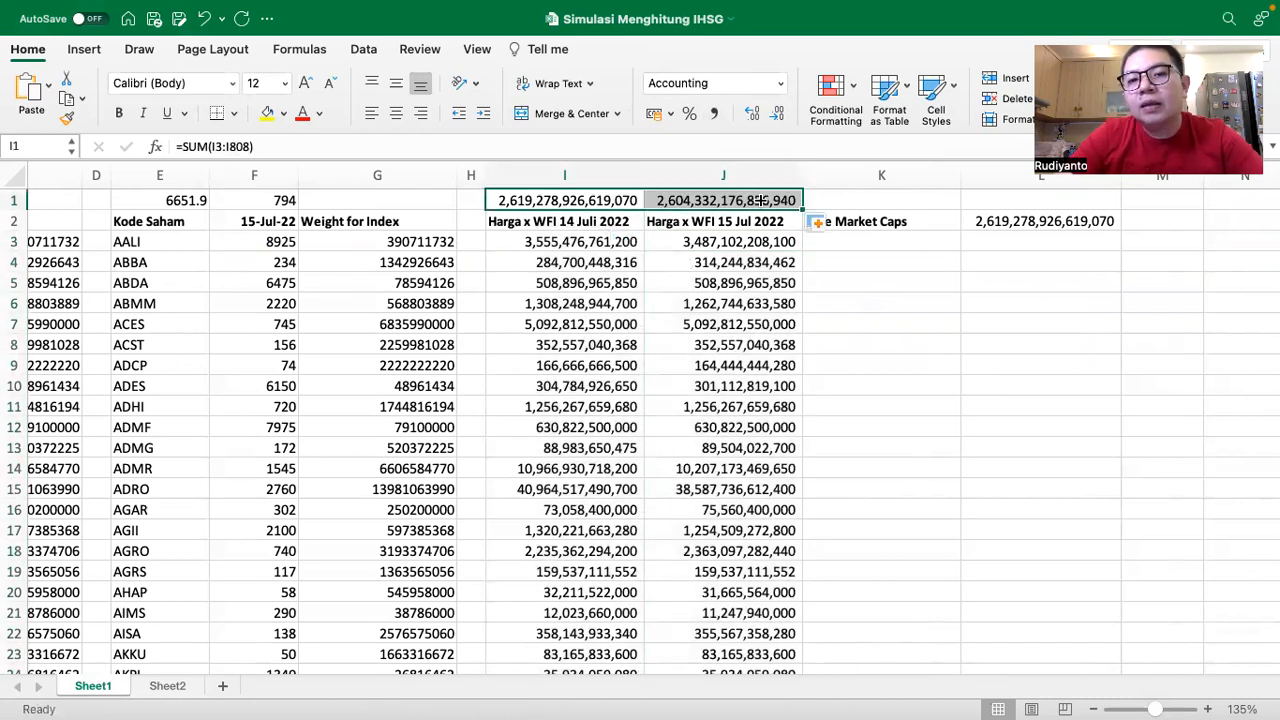
pyautogui.click(547, 195)
pyautogui.click(679, 200)
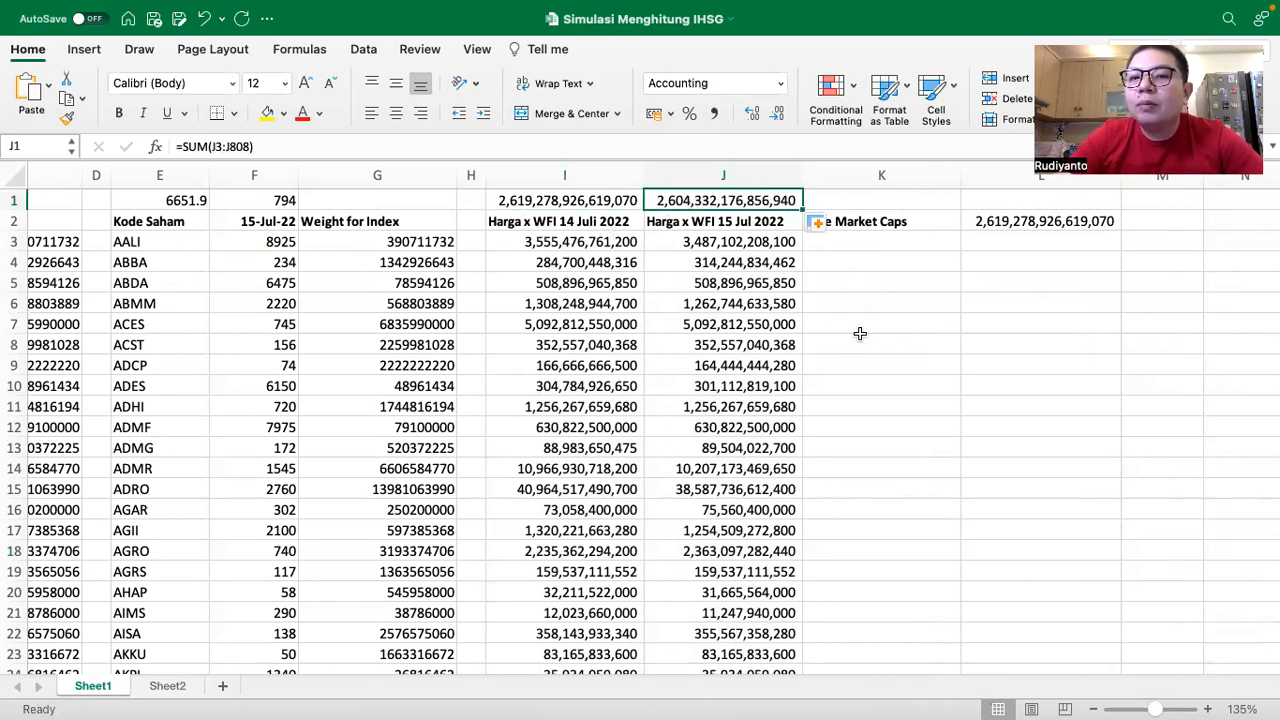
# Step: Highlight the "Harga x WFI 14 Juli 2022" header in I2 with a yellow fill
pyautogui.hscroll(1, 860, 333)
pyautogui.click(892, 221)
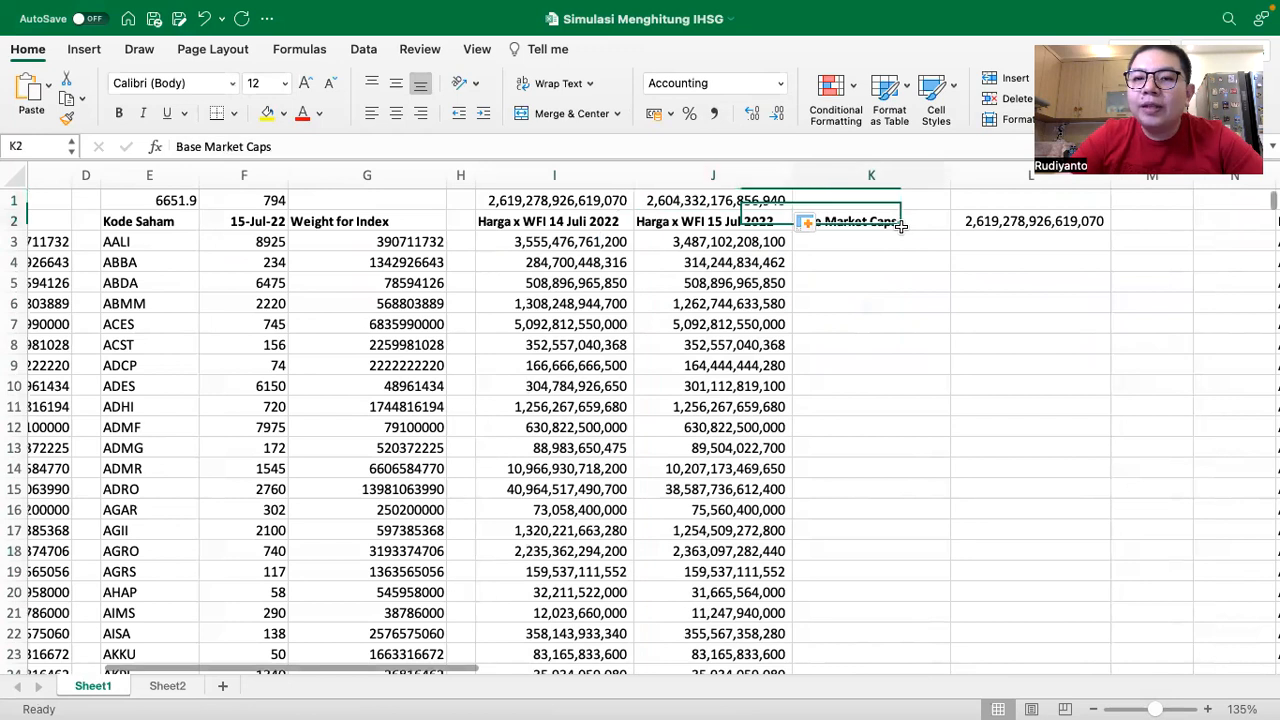
pyautogui.click(538, 221)
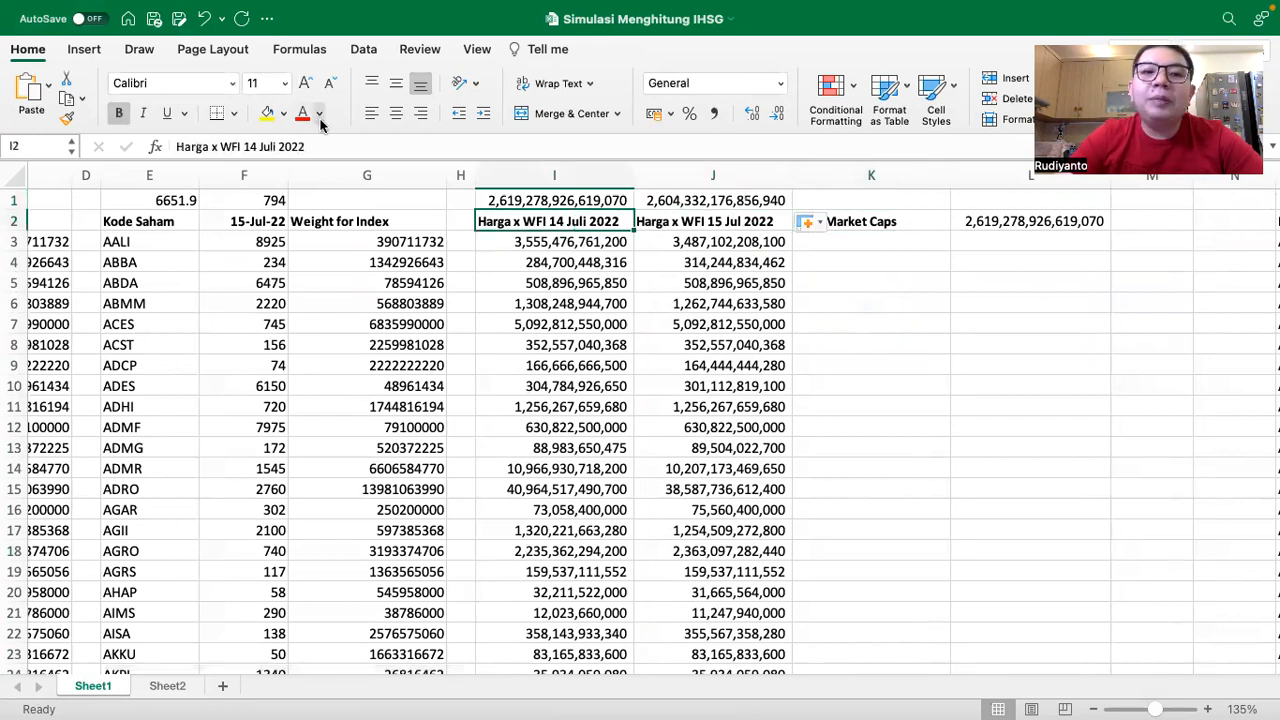
pyautogui.click(266, 113)
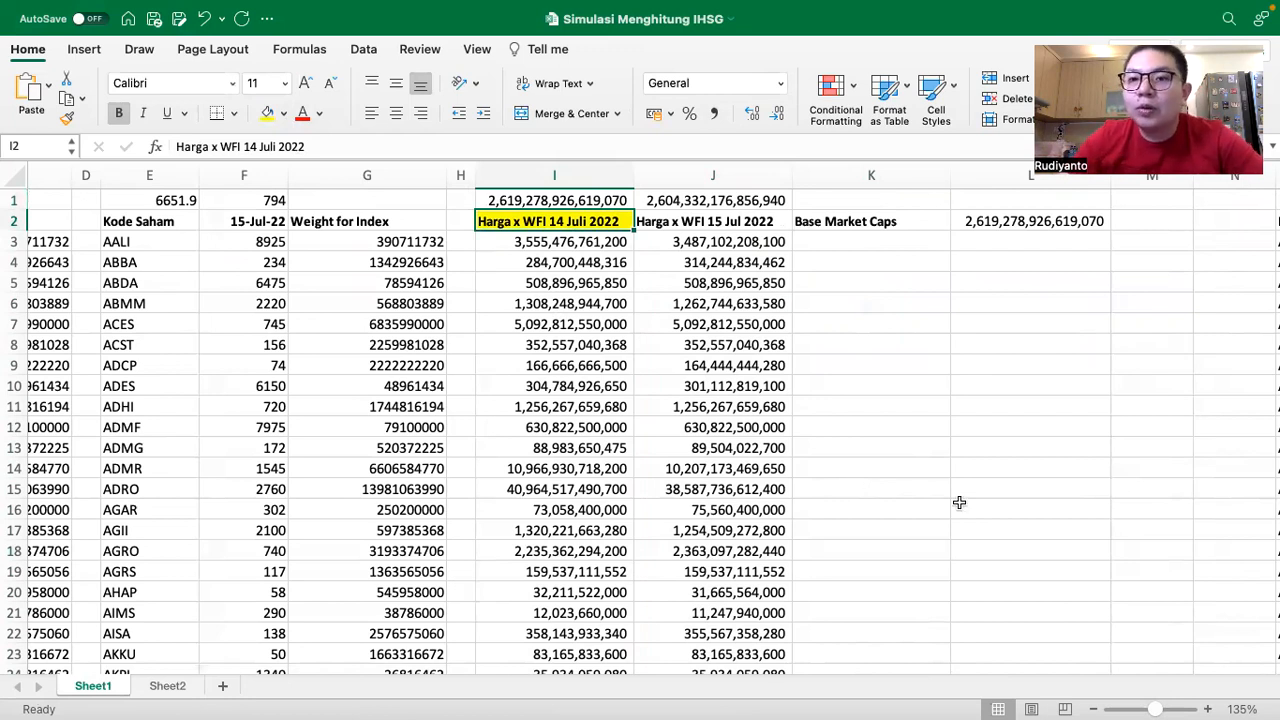
pyautogui.hscroll(2, 1022, 434)
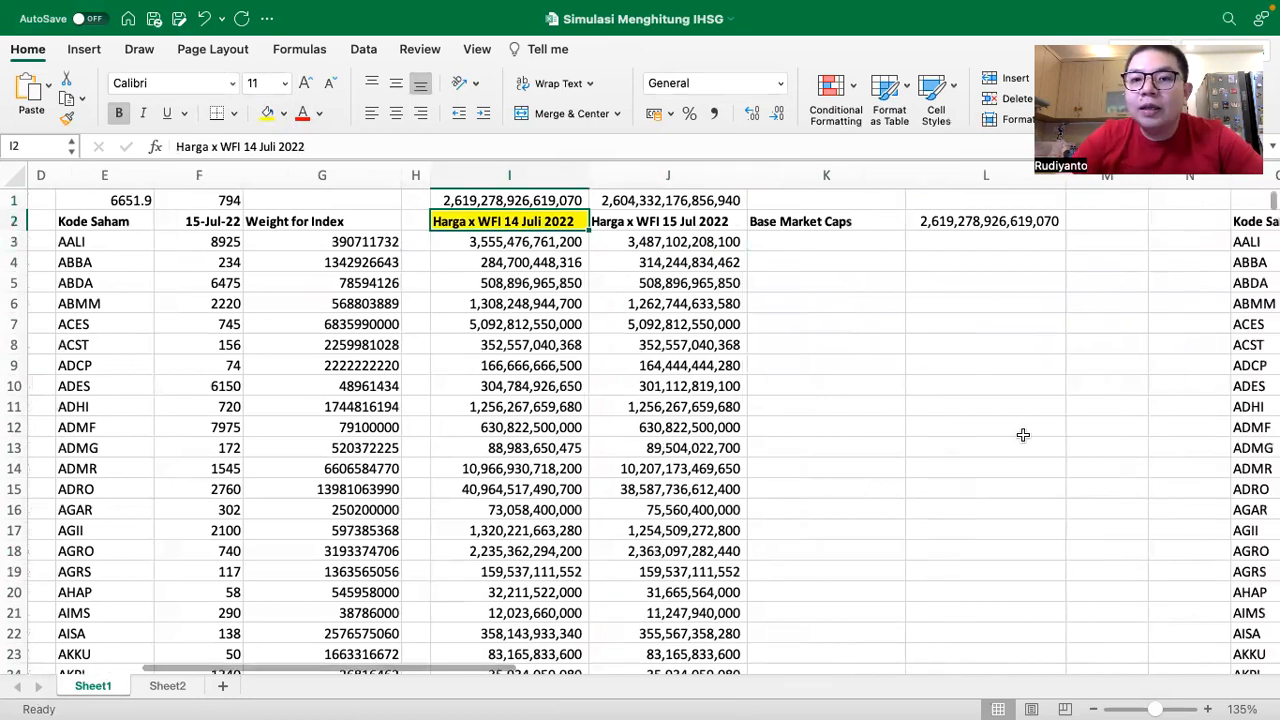
# Step: Enter the label "Current Maret Caps" in K3 and link L3 to the 15 July total in J1
pyautogui.click(824, 238)
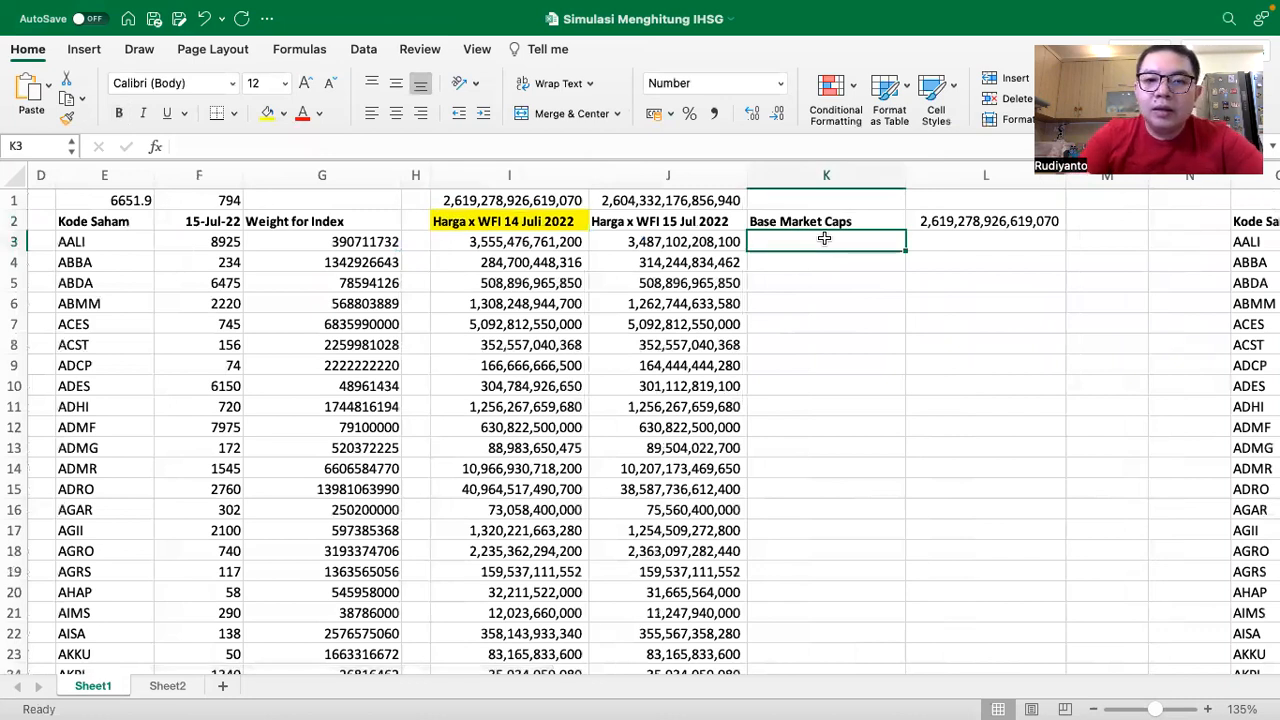
pyautogui.write('Cur')
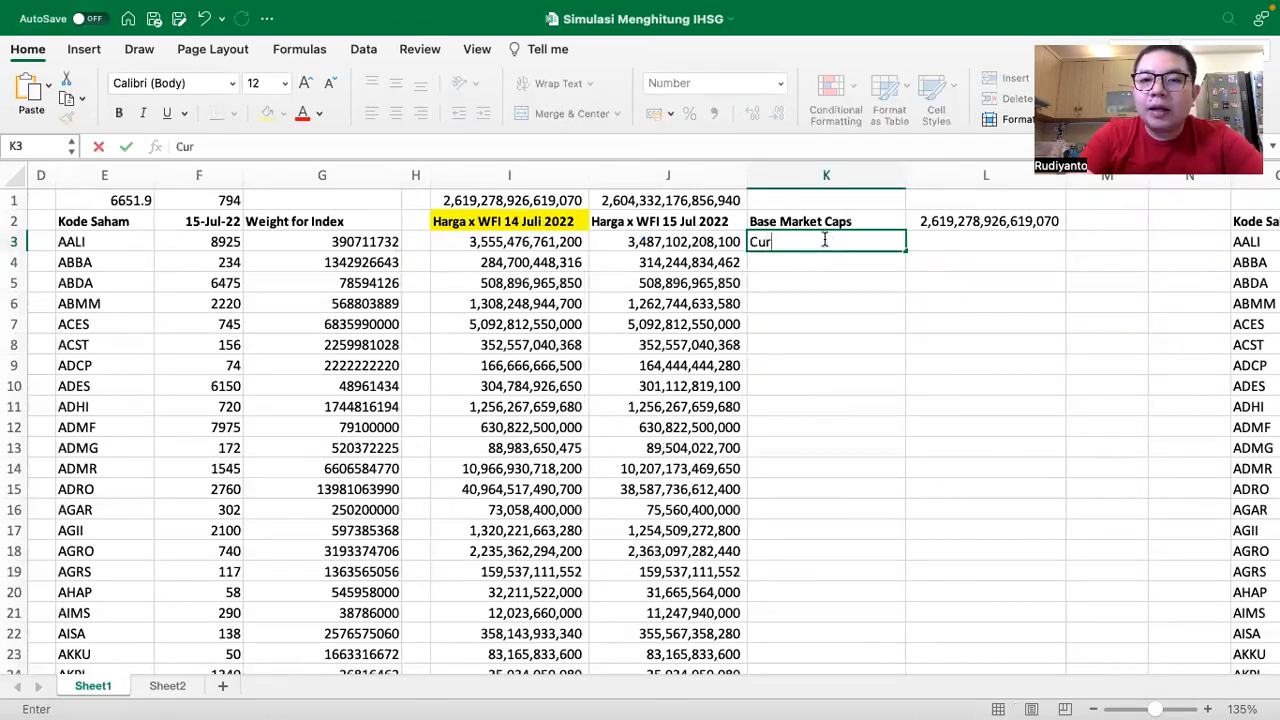
pyautogui.write('rent Maret Caps')
pyautogui.press('Tab')
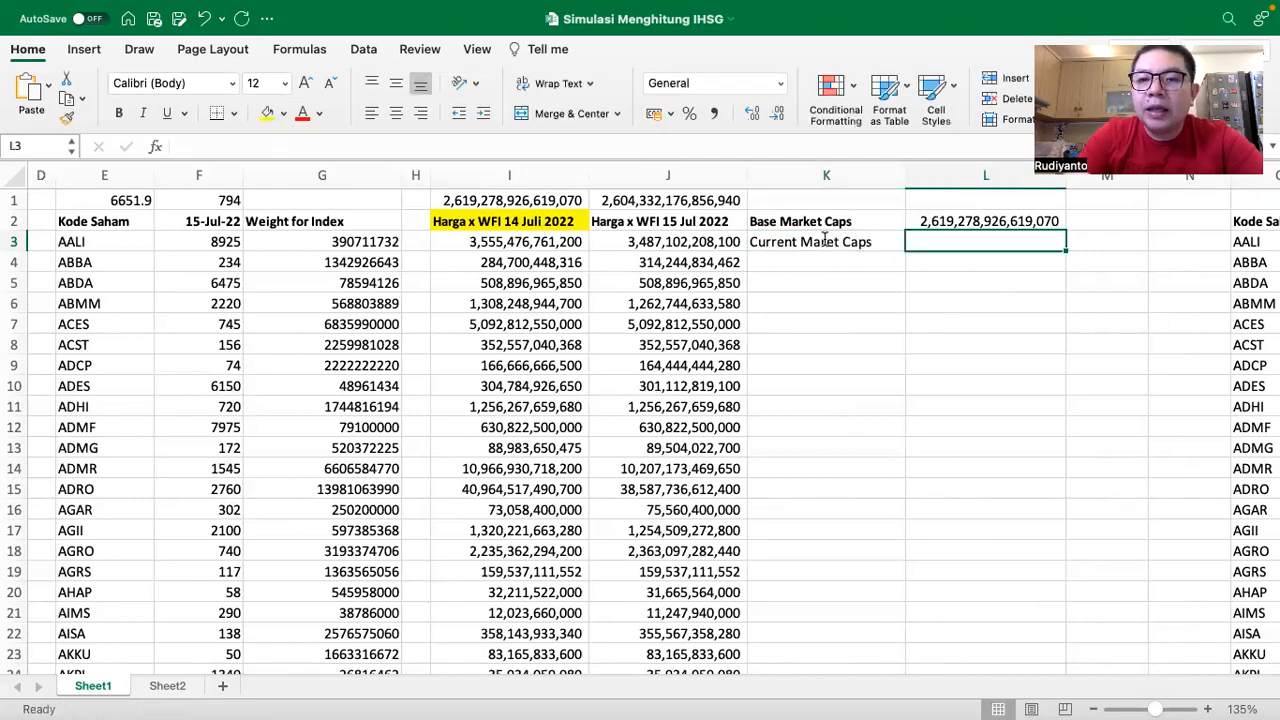
pyautogui.write('=')
pyautogui.click(642, 202)
pyautogui.press('Return')
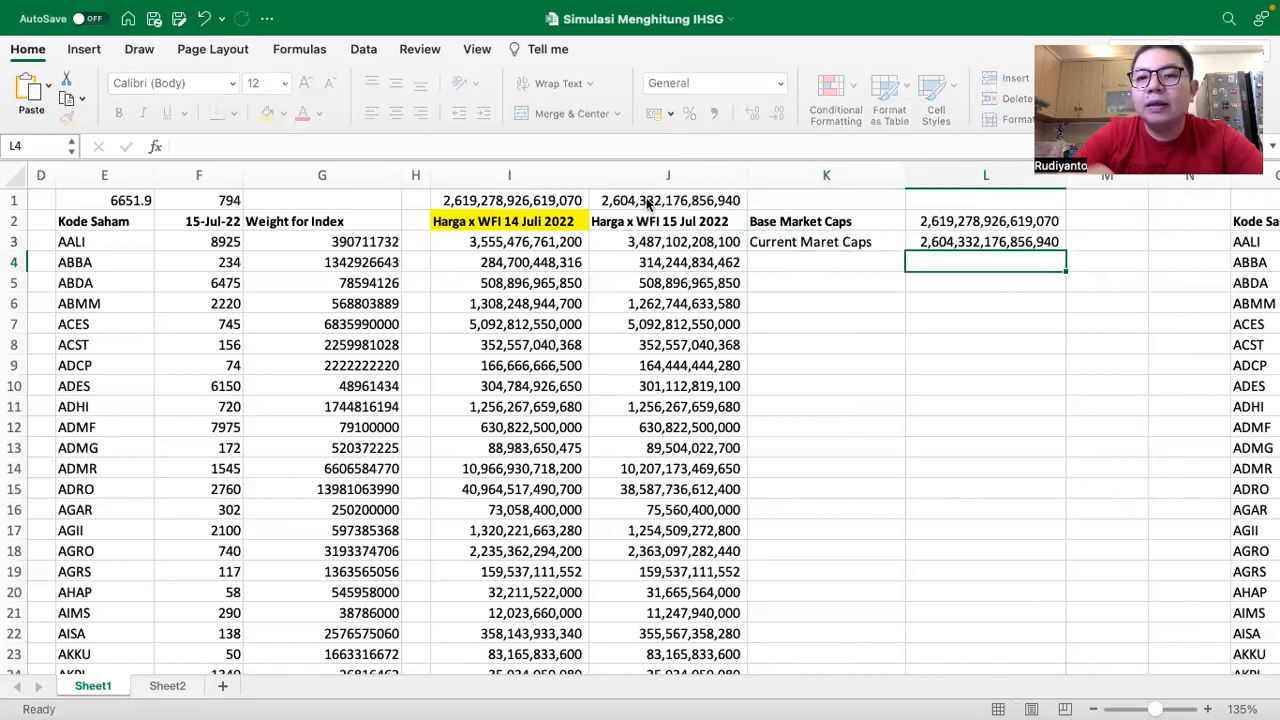
# Step: Enter the label "Selisihnya" in K4 and calculate the relative change in L4 with =(L3-L2)/L2
pyautogui.click(780, 258)
pyautogui.write('Selisihnya')
pyautogui.press('Tab')
pyautogui.write('=')
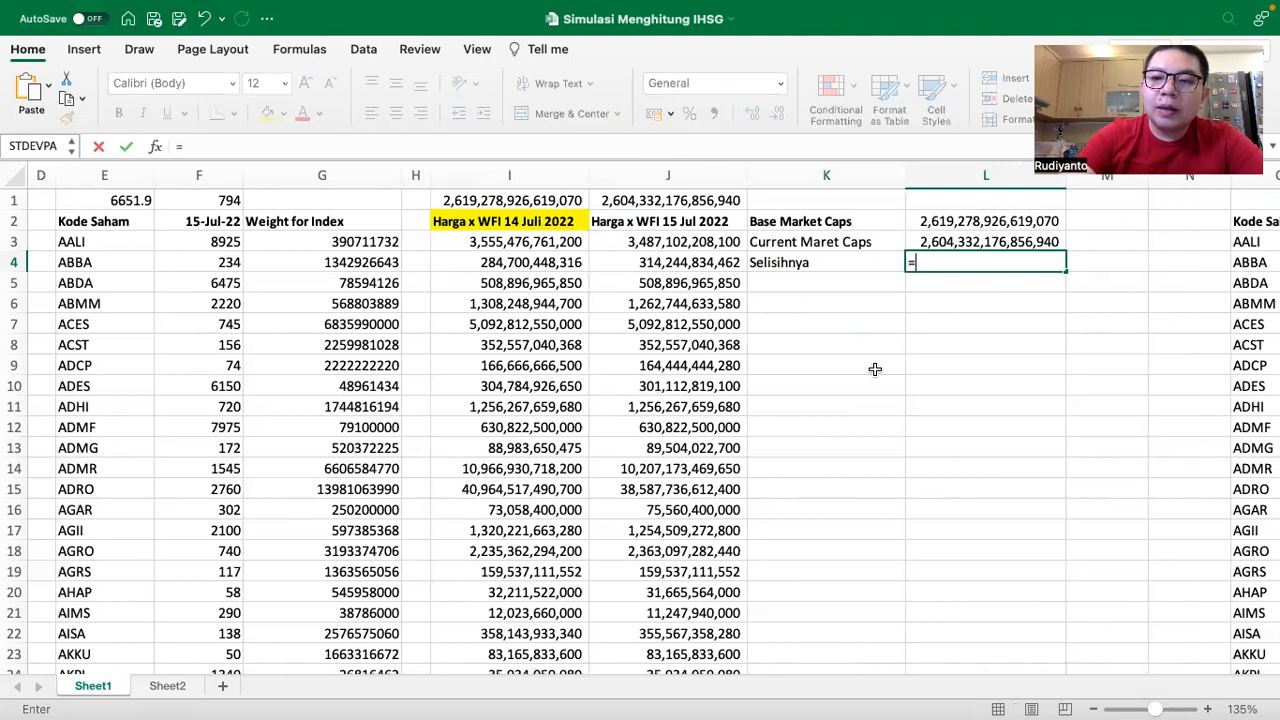
pyautogui.write('(')
pyautogui.press('Up')
pyautogui.write('-')
pyautogui.press('Up')
pyautogui.press('Up')
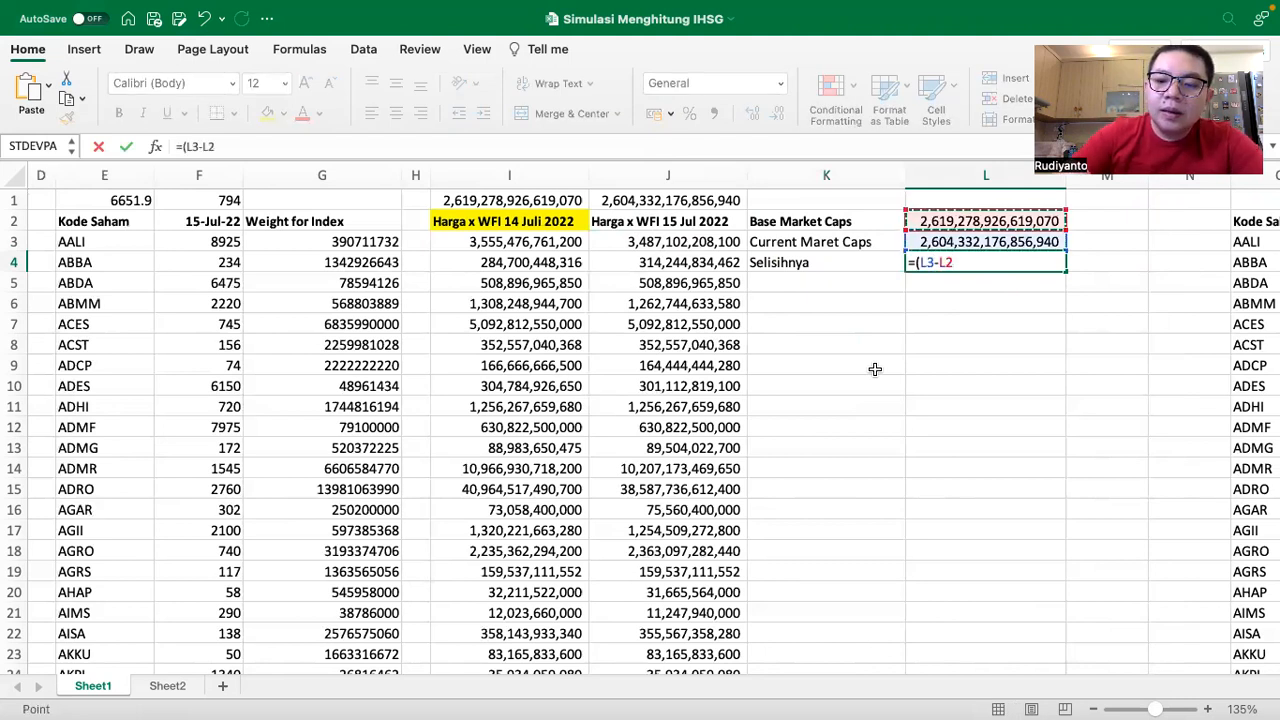
pyautogui.write(')/')
pyautogui.press('Up')
pyautogui.press('Up')
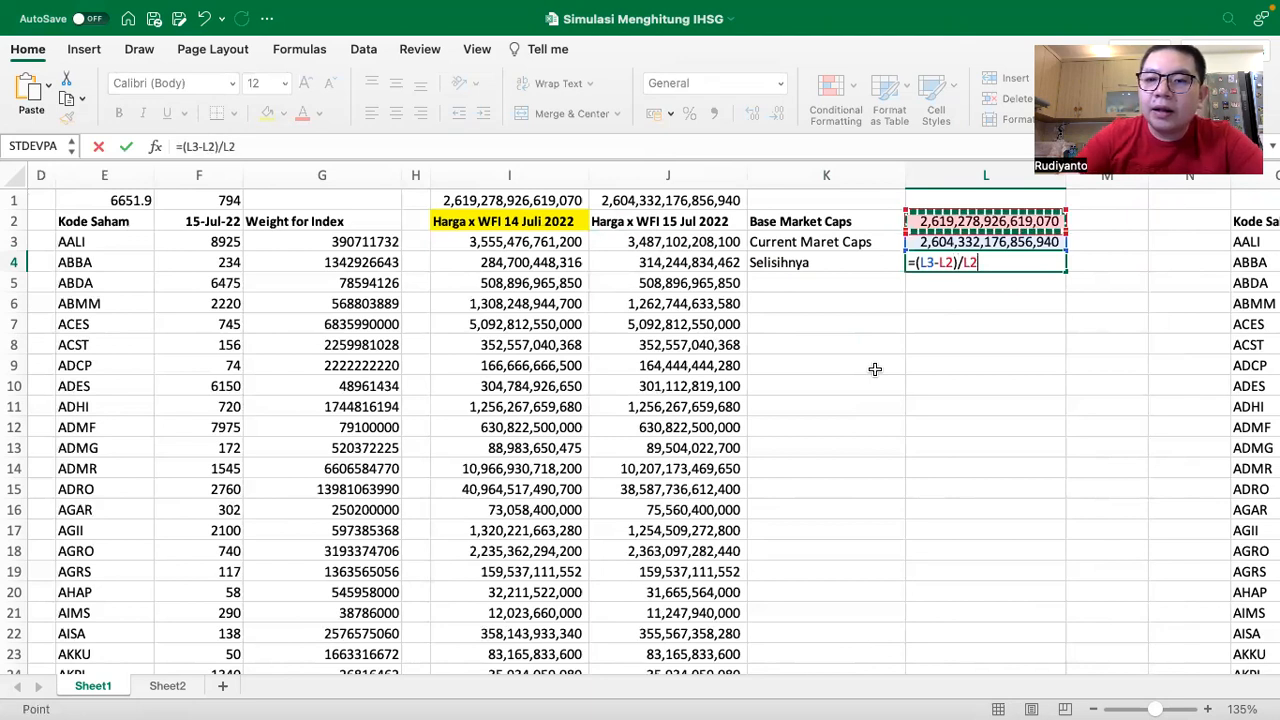
pyautogui.press('Return')
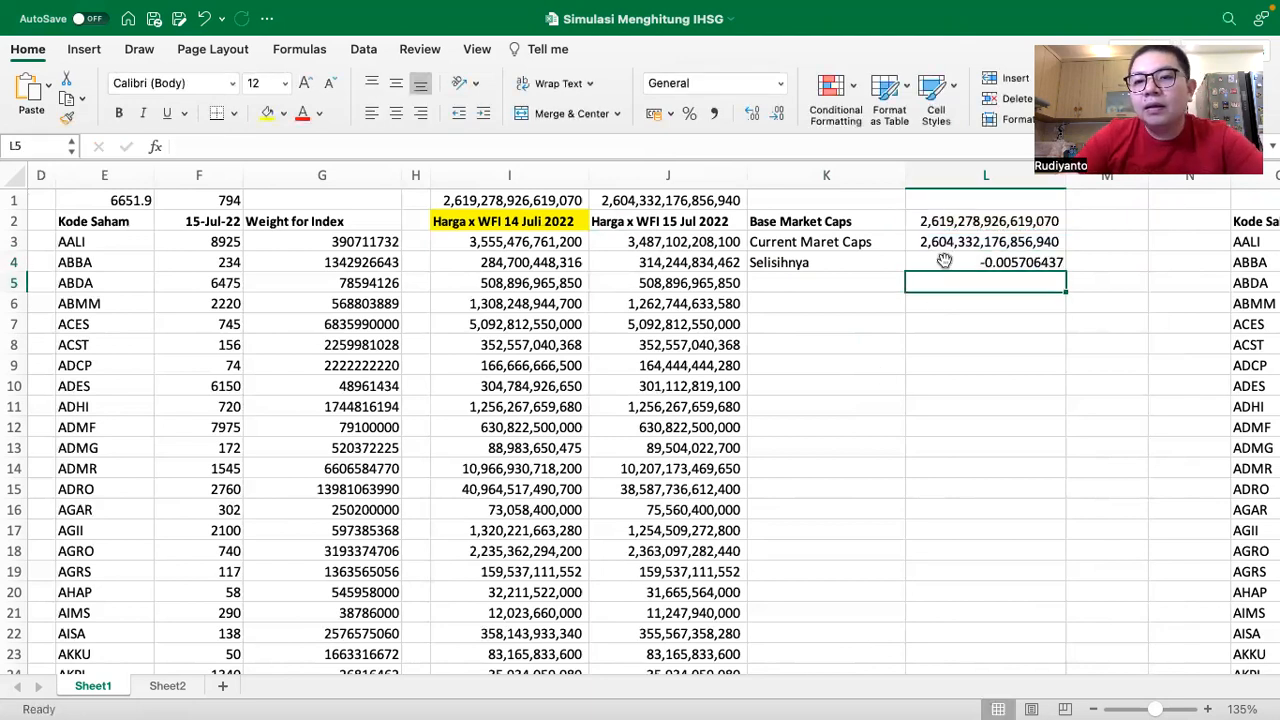
# Step: Format the change in L4 as a percentage with four decimal places, then select L5
pyautogui.click(943, 262)
pyautogui.click(688, 114)
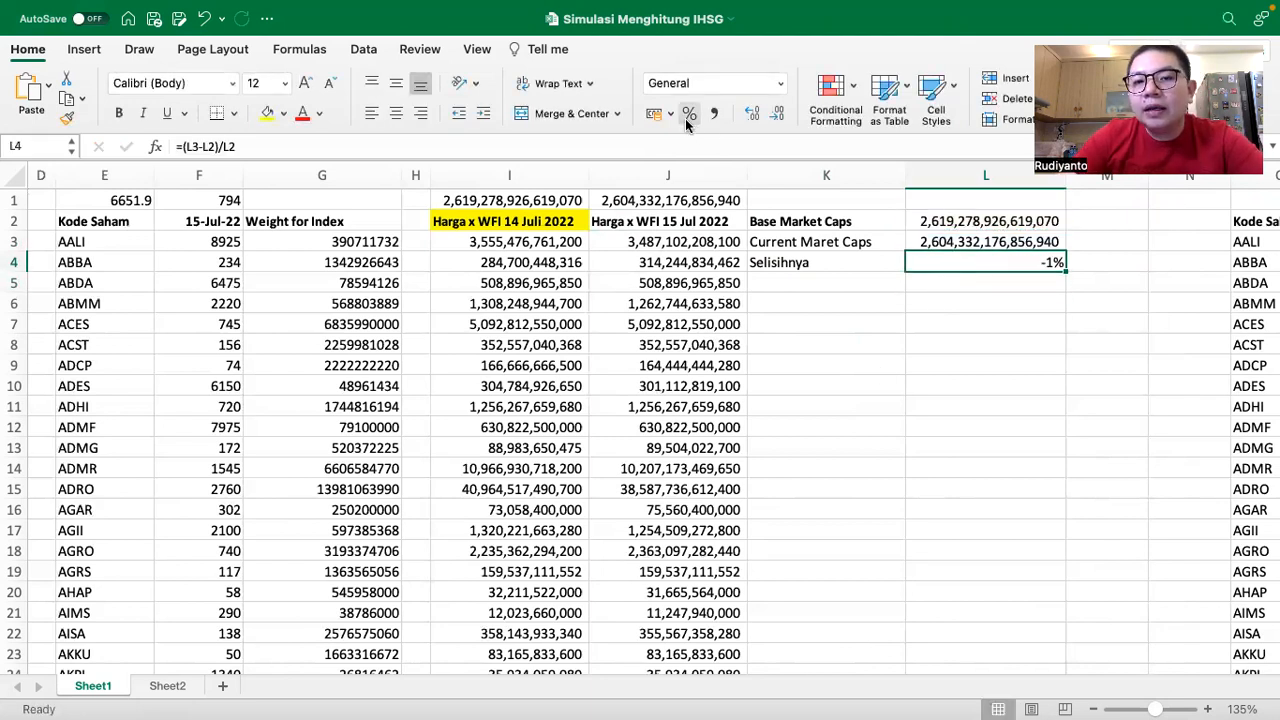
pyautogui.click(747, 114)
pyautogui.click(747, 114)
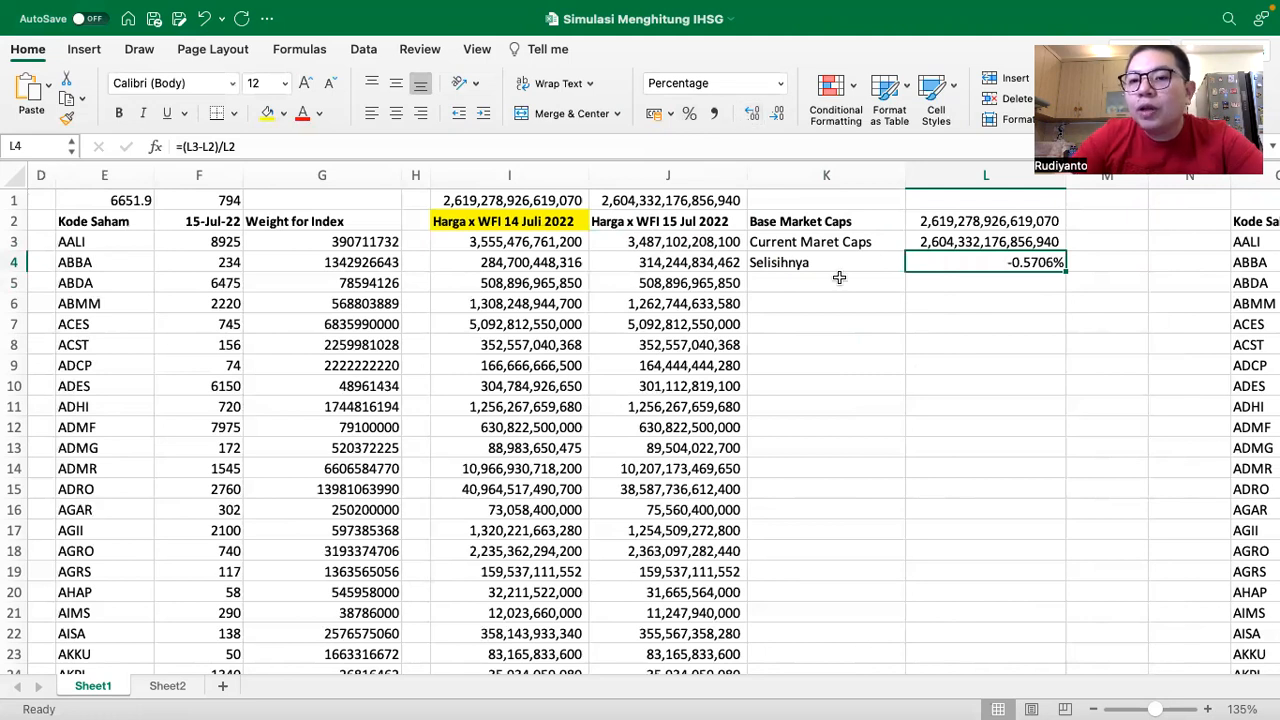
pyautogui.click(959, 283)
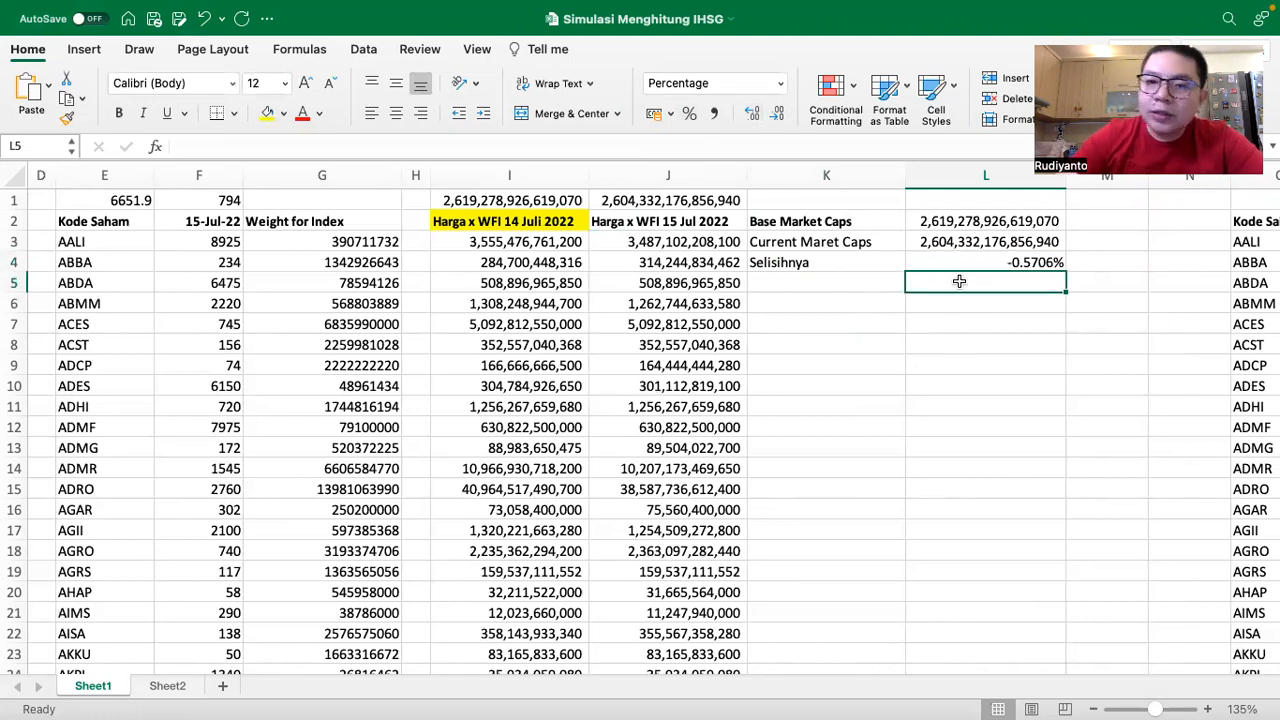
# Step: Cross-check the market cap change in L5 with =L3/L2-1 as a percentage, and clear the cell
pyautogui.write('=')
pyautogui.press('Up')
pyautogui.press('Up')
pyautogui.write('/')
pyautogui.press('Up')
pyautogui.press('Up')
pyautogui.press('Up')
pyautogui.write('-1')
pyautogui.press('Return')
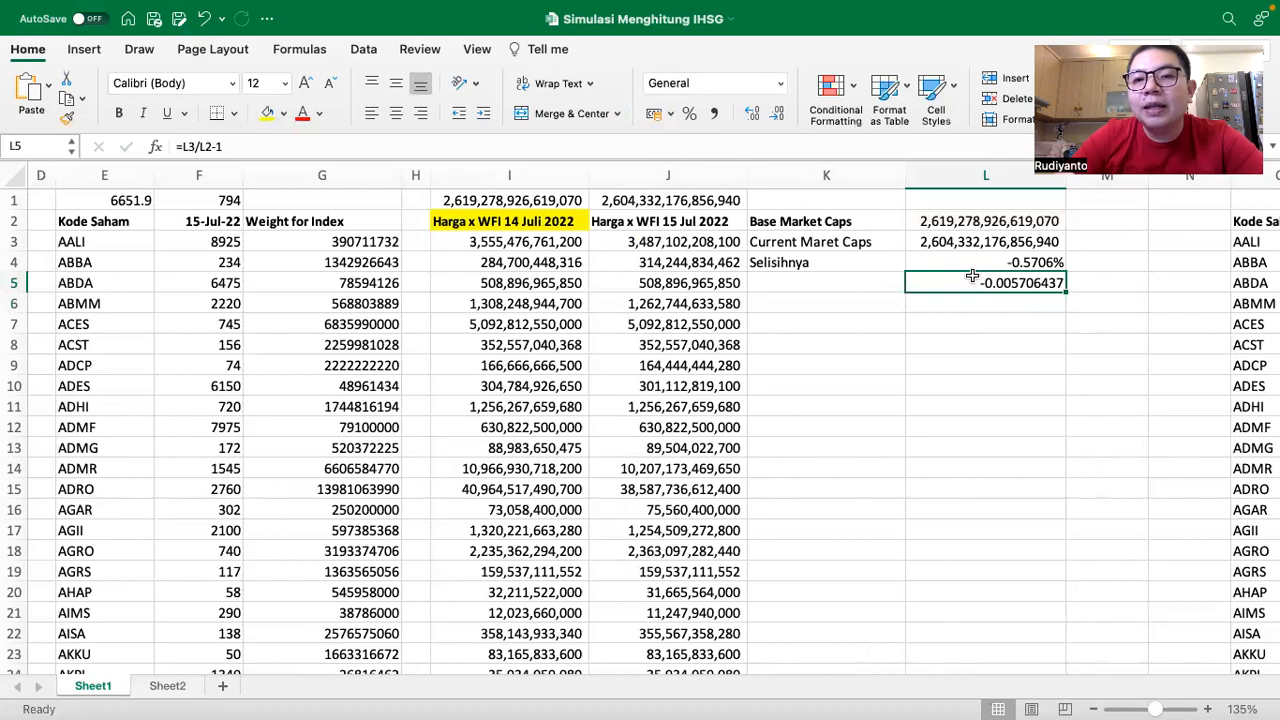
pyautogui.click(689, 113)
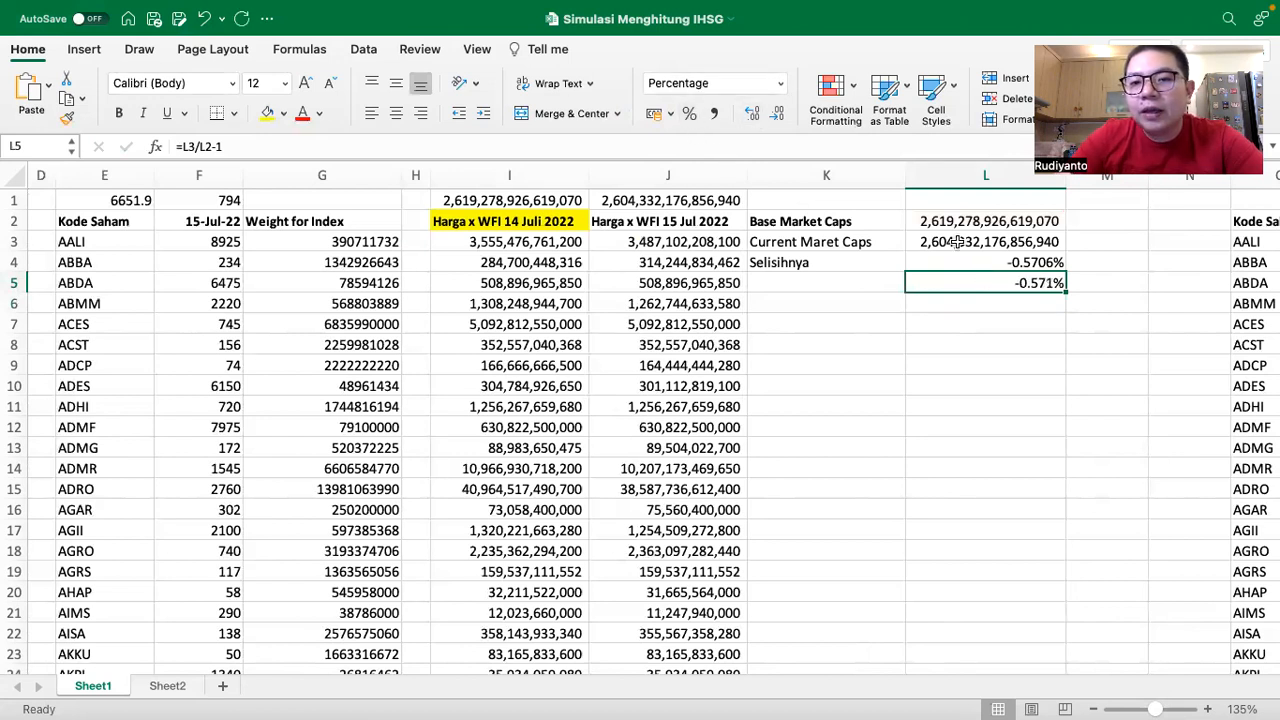
pyautogui.press('Delete')
# Step: Enter the labels "IHSG 14 Juli 2022" in K6 and "IHSG 15 Juli 2022" in K7
pyautogui.click(820, 300)
pyautogui.write('IHS')
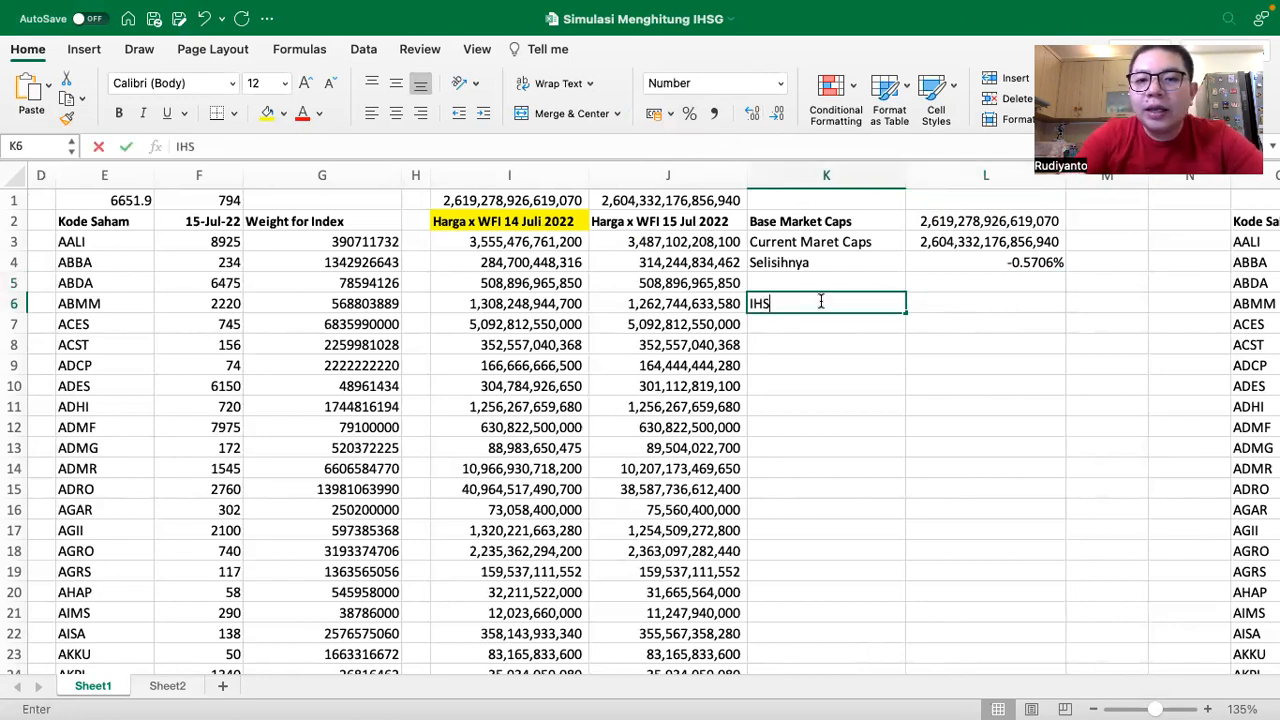
pyautogui.write('G 14 Juli 2022')
pyautogui.press('Return')
pyautogui.write('1')
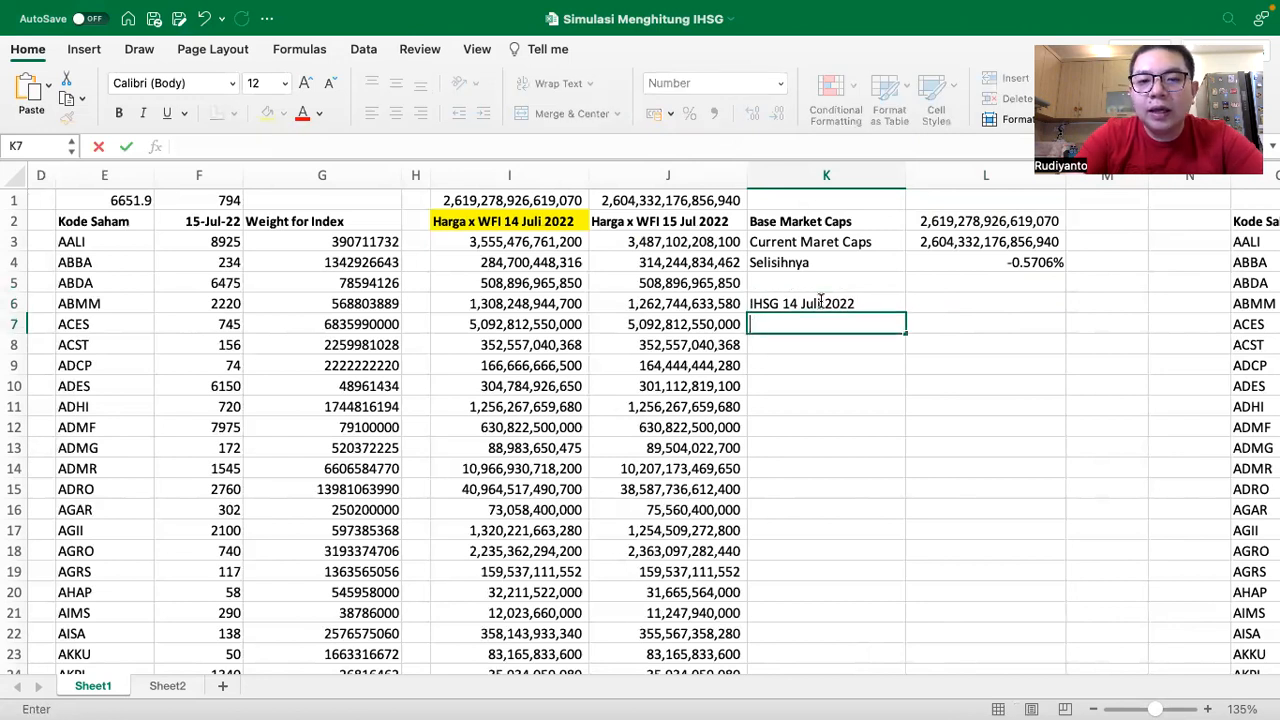
pyautogui.write('IHSG 15 Juli 2022')
pyautogui.press('Return')
# Step: Link L6 to the 14 July index value in A1 and L7 to the 15 July index value in E1
pyautogui.click(940, 302)
pyautogui.write('=')
pyautogui.hscroll(-5, 600, 300)
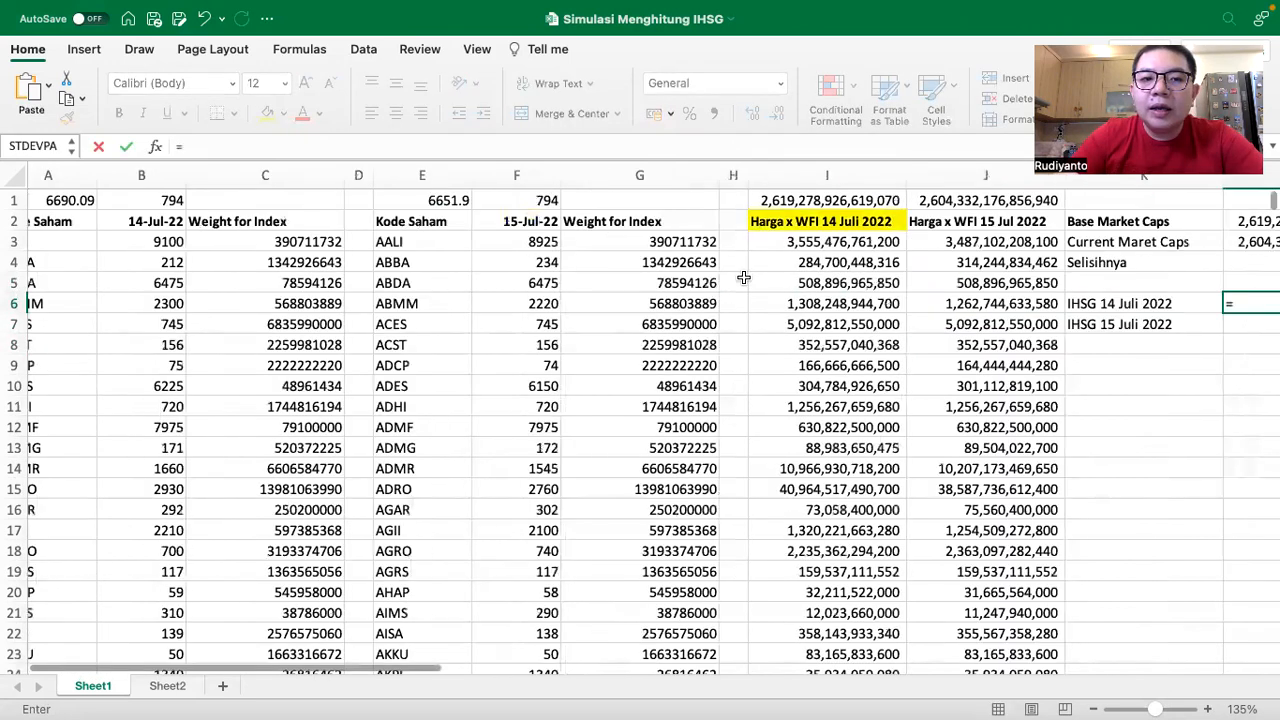
pyautogui.click(90, 200)
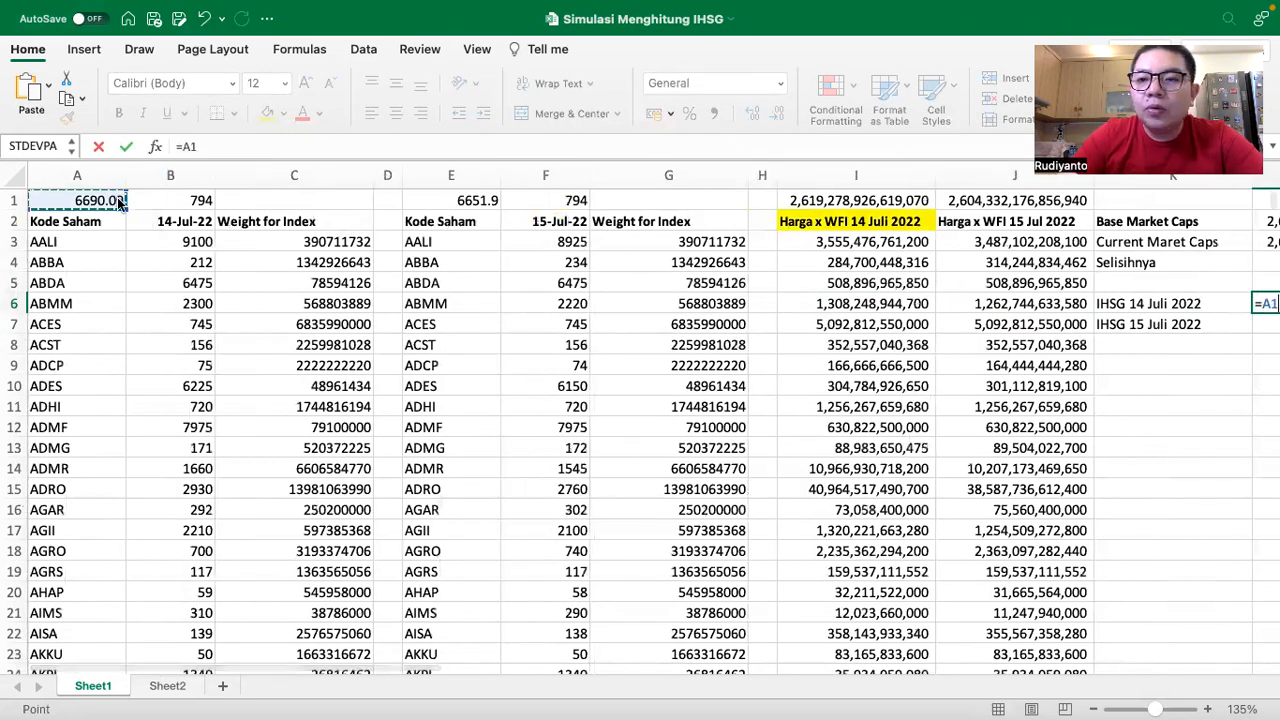
pyautogui.press('Return')
pyautogui.write('=')
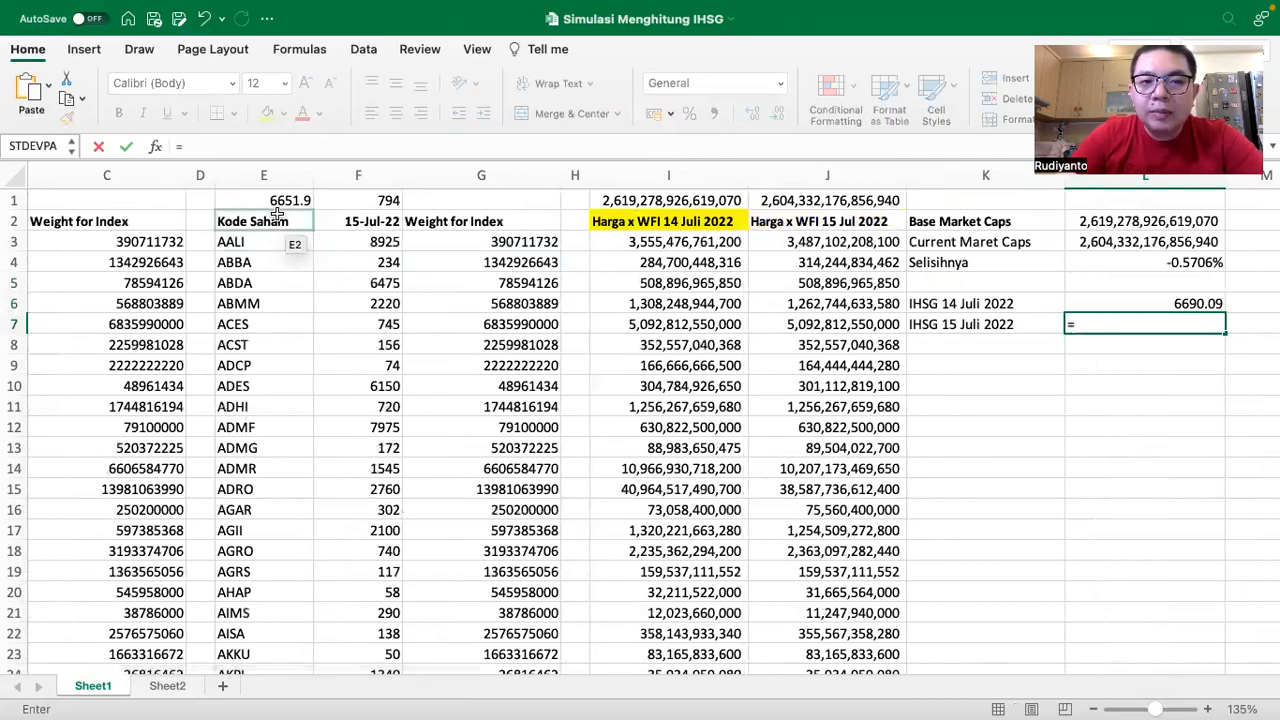
pyautogui.click(276, 199)
pyautogui.press('Return')
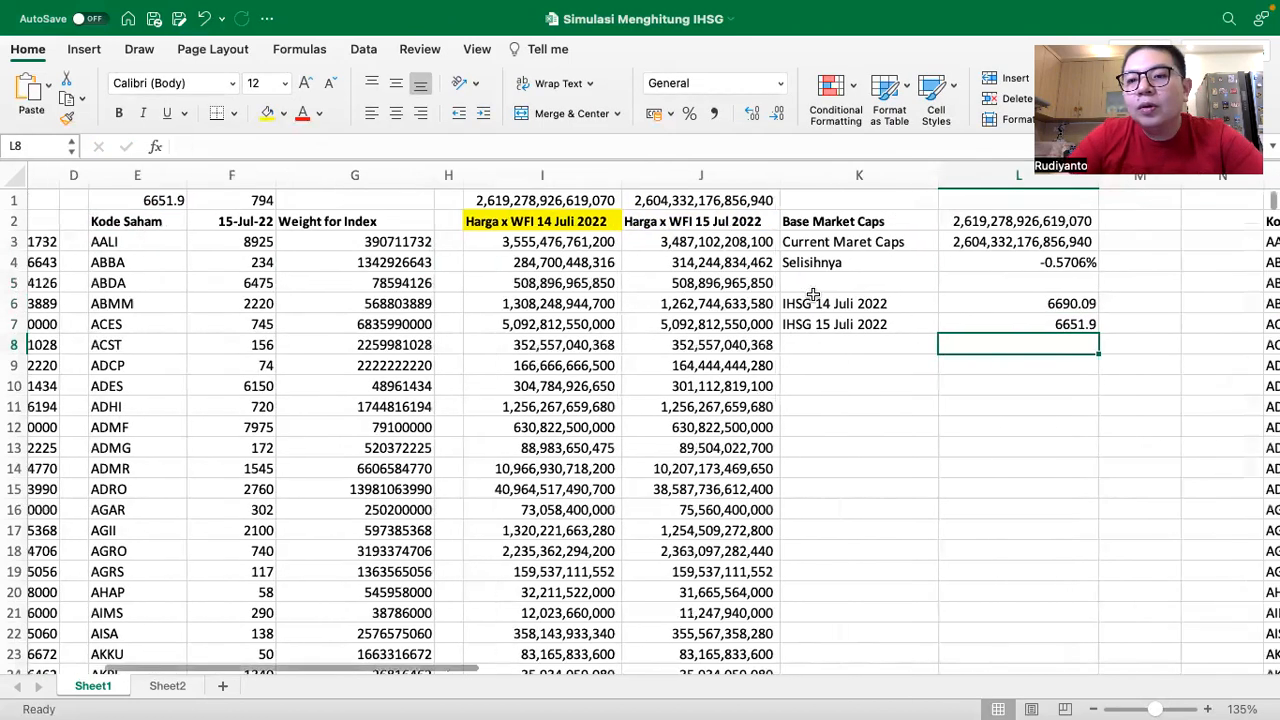
pyautogui.click(916, 318)
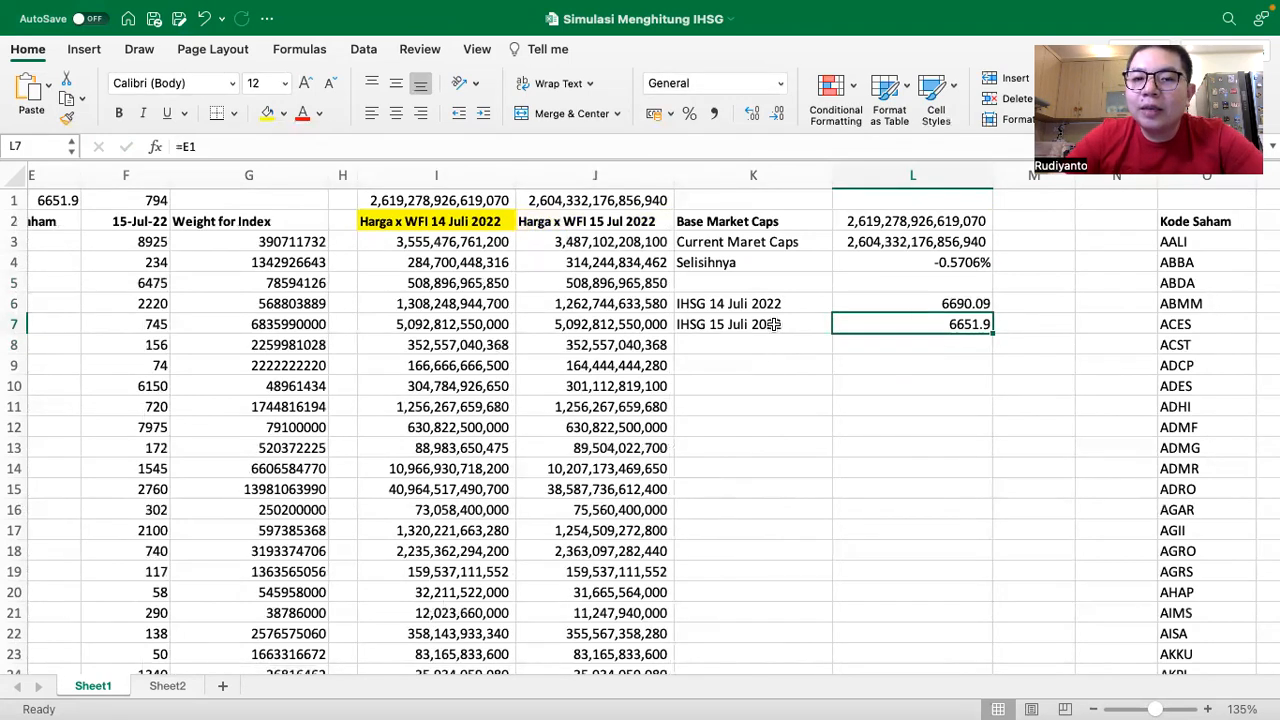
# Step: Copy the IHSG 14 Juli 2022 label and value from K6:L6 to K9:L9, and correct the L9 formula to =L6
pyautogui.moveTo(786, 298); pyautogui.dragTo(852, 303)
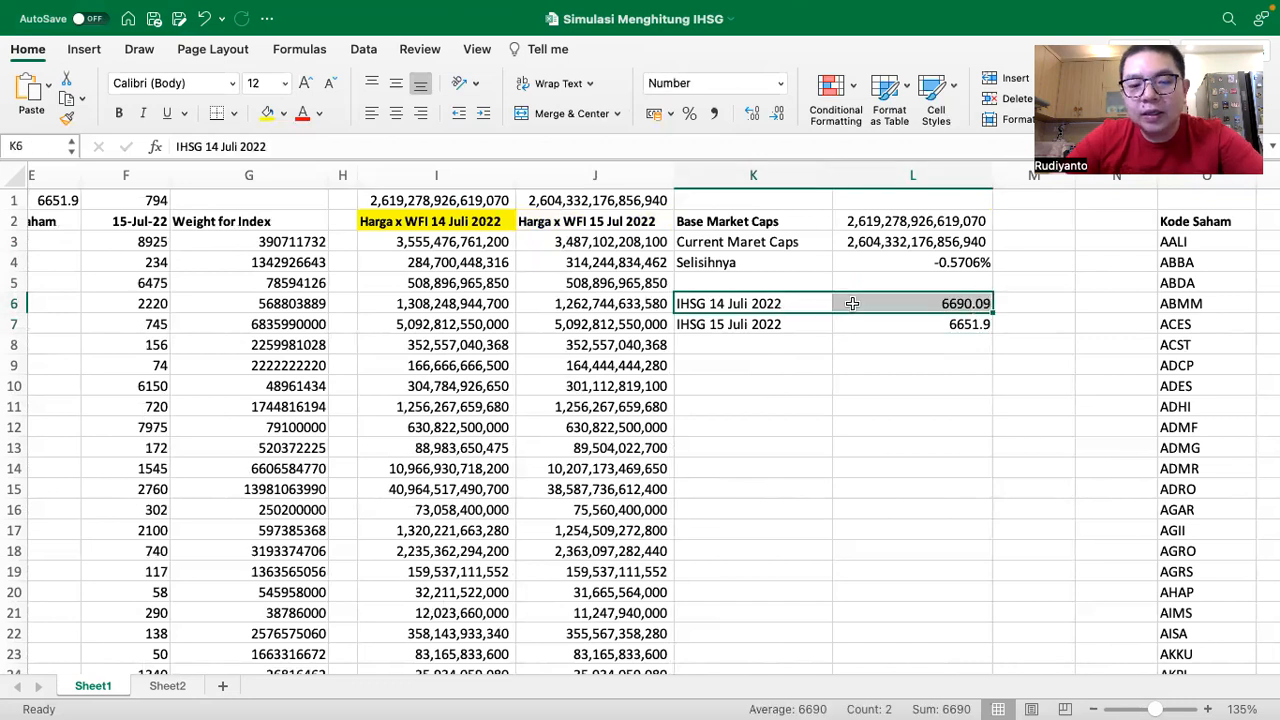
pyautogui.press('super+c')
pyautogui.click(792, 360)
pyautogui.press('super+v')
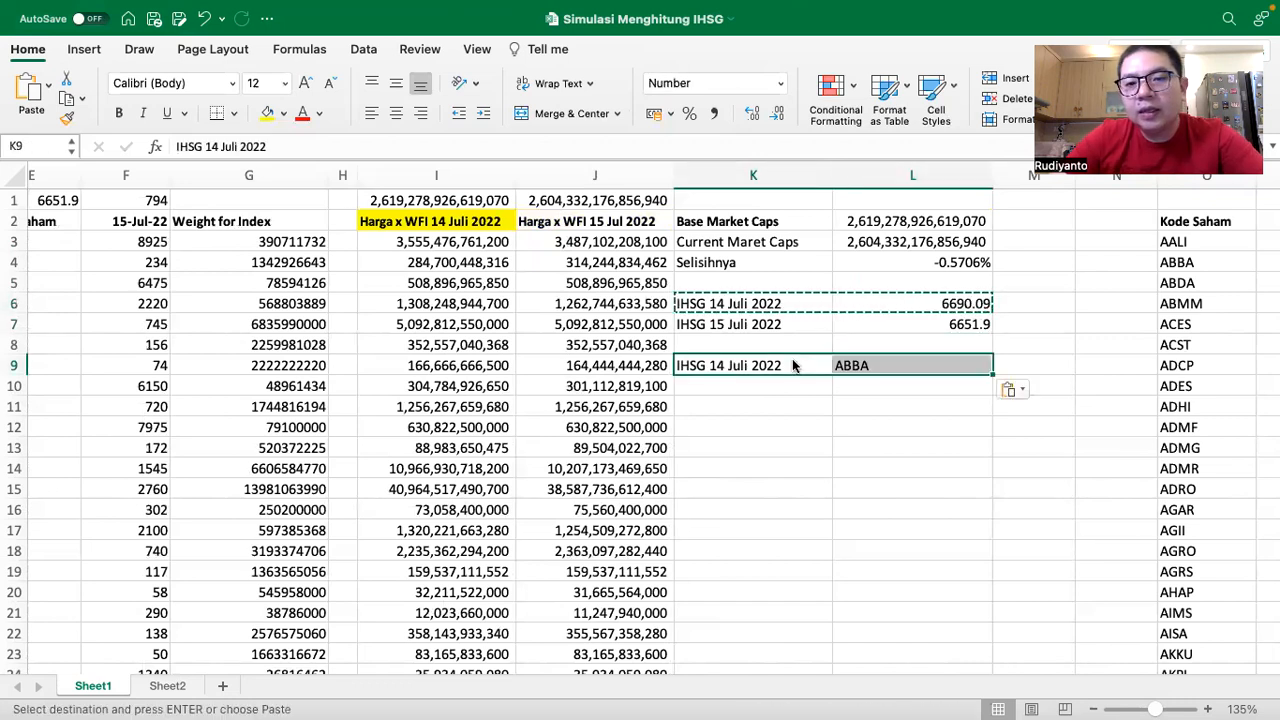
pyautogui.click(879, 366)
pyautogui.doubleClick(879, 366)
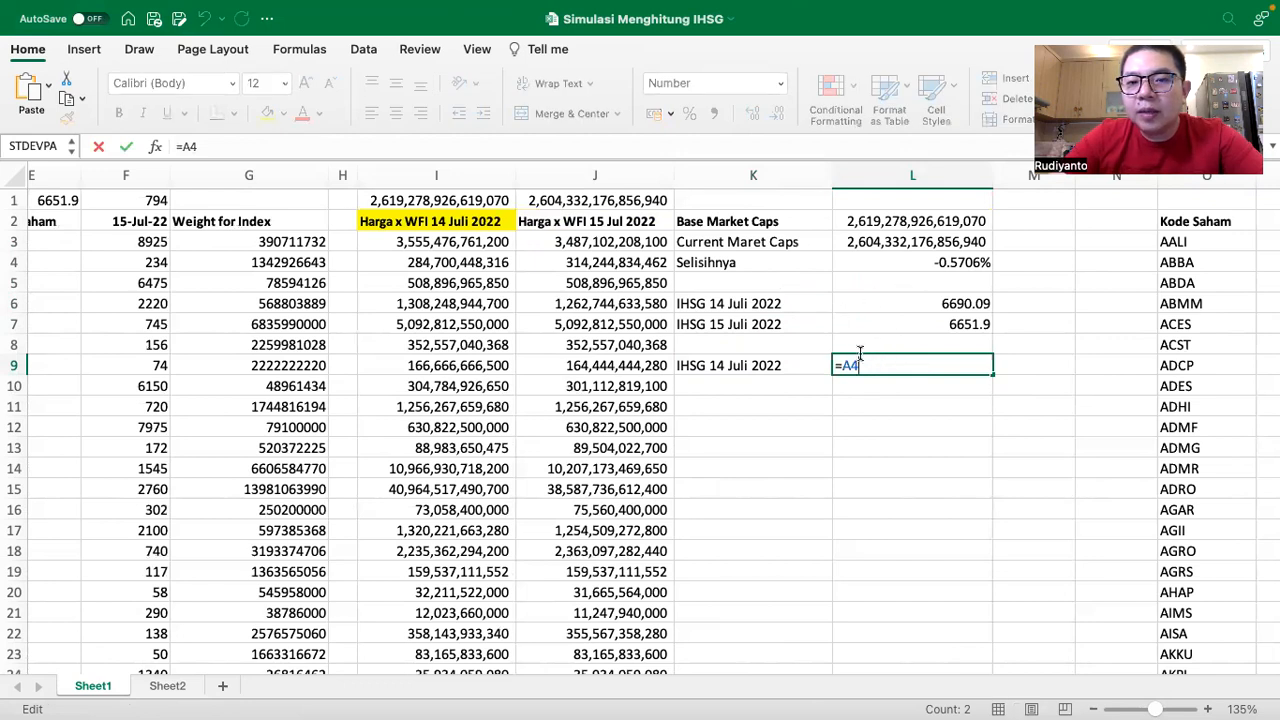
pyautogui.click(940, 304)
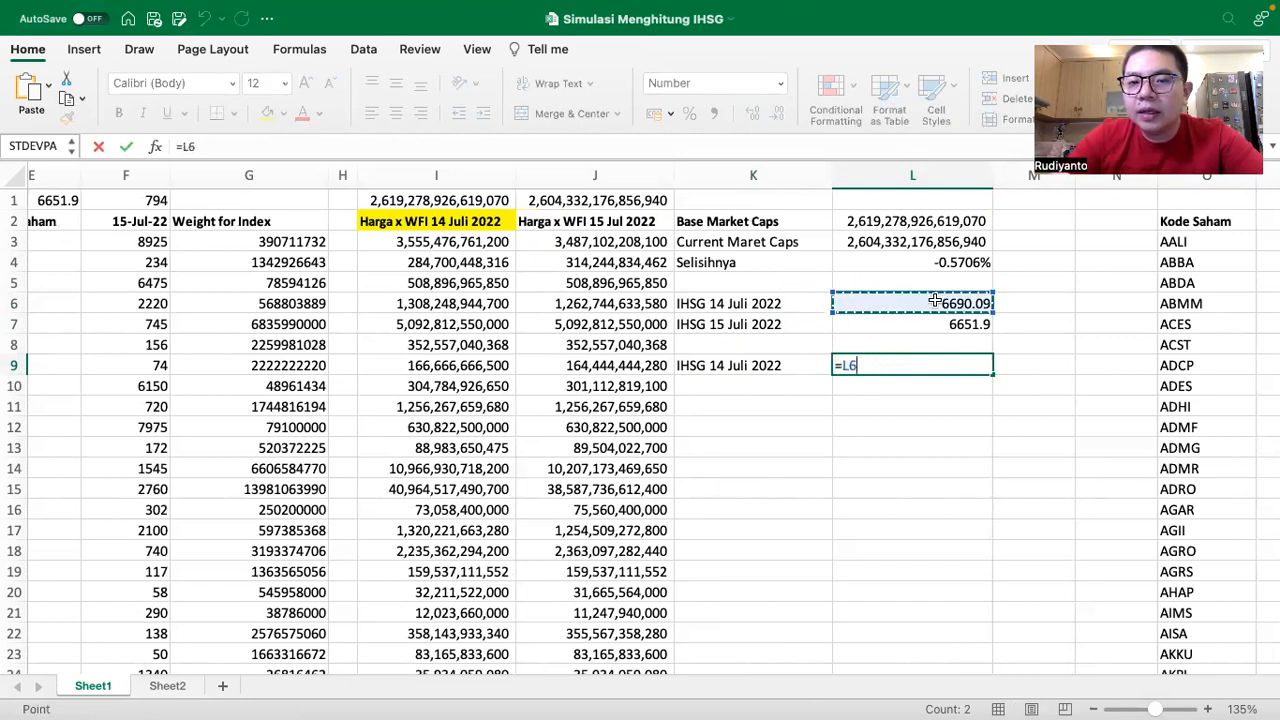
pyautogui.press('Return')
# Step: Enter the label "Selisihnya" in K10
pyautogui.click(757, 381)
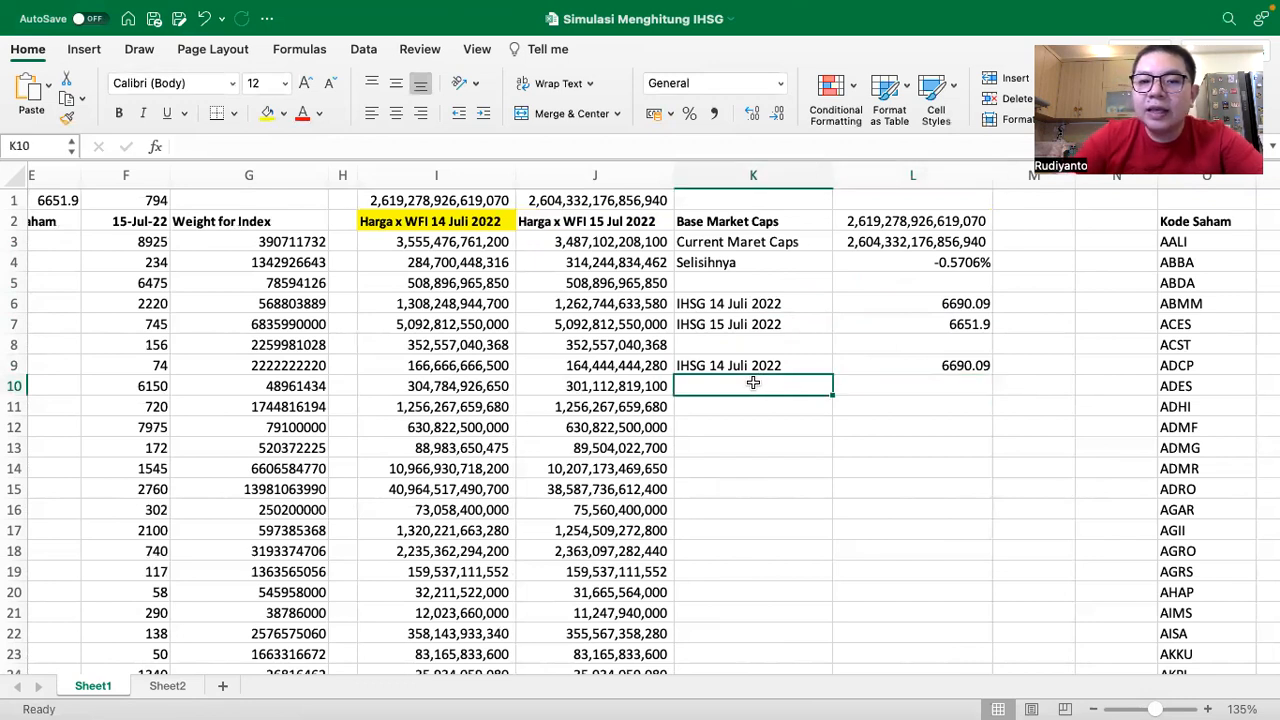
pyautogui.write('Selisih')
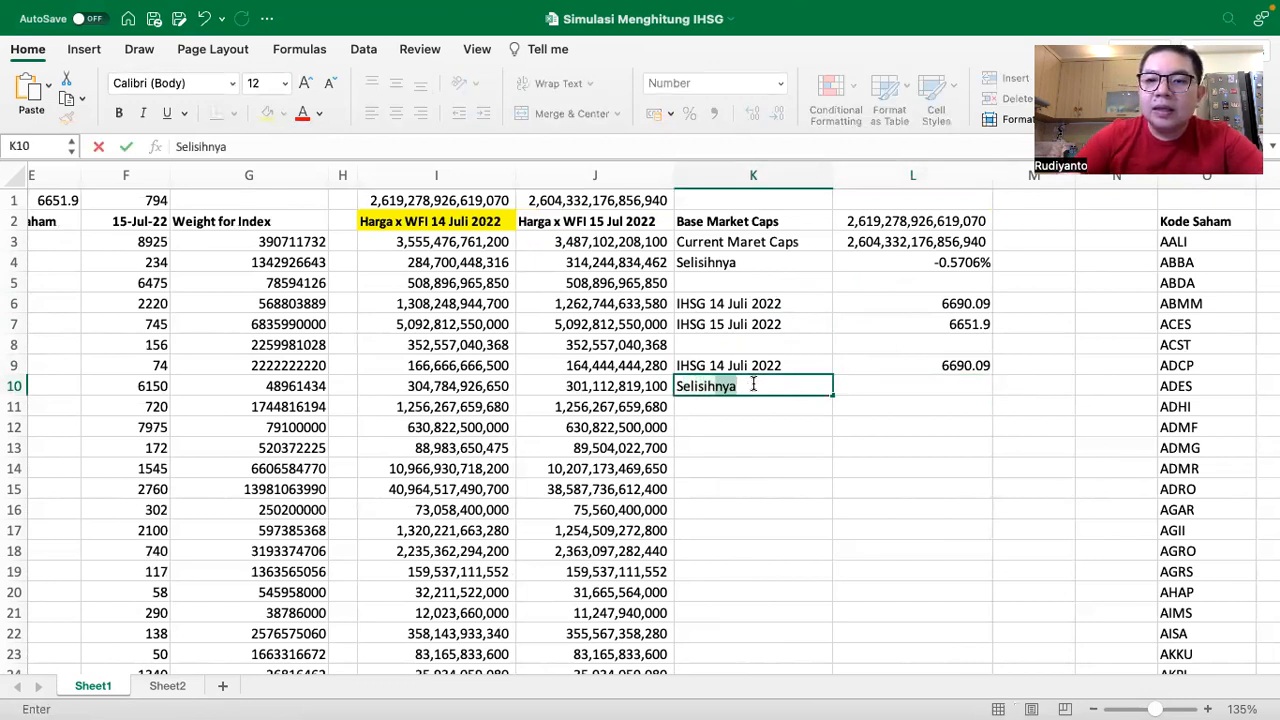
pyautogui.press('Tab')
pyautogui.write('=')
pyautogui.press('Up')
pyautogui.press('Up')
pyautogui.press('Up')
pyautogui.press('Up')
pyautogui.press('Up')
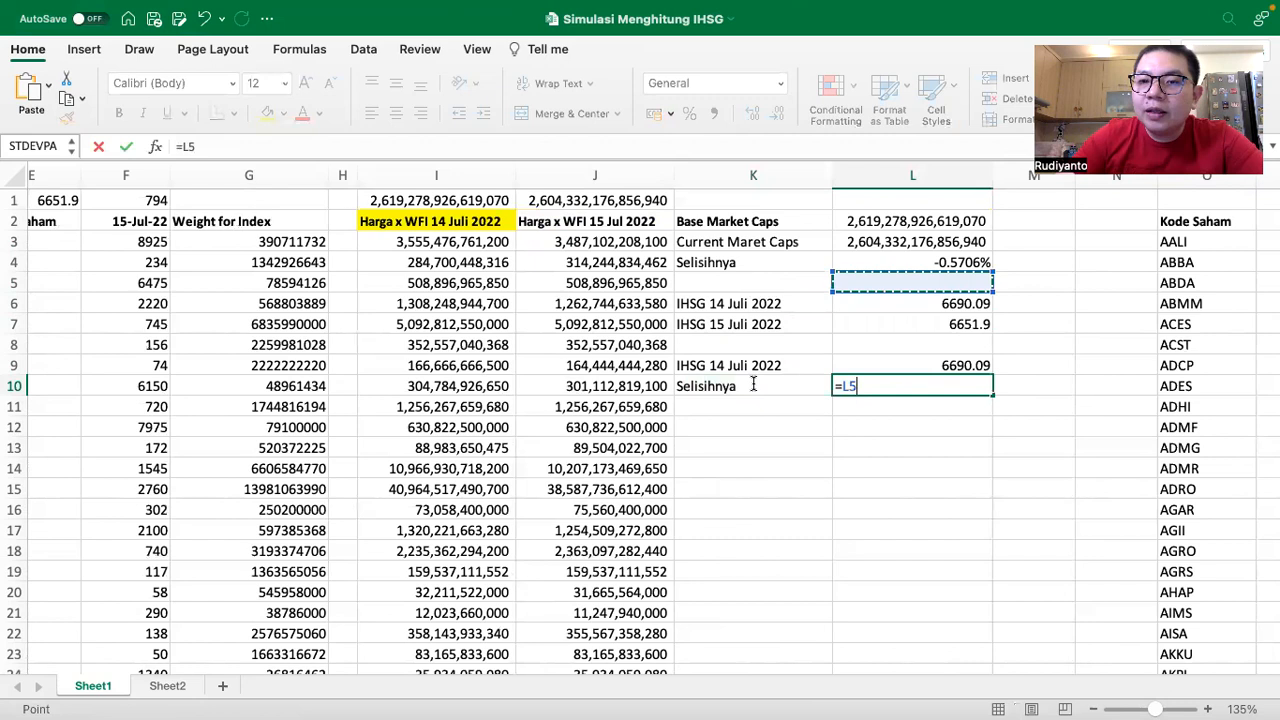
pyautogui.press('Up')
pyautogui.press('Up')
pyautogui.press('Return')
# Step: Link L10 to the percentage change in L4
pyautogui.press('Up')
pyautogui.write('=')
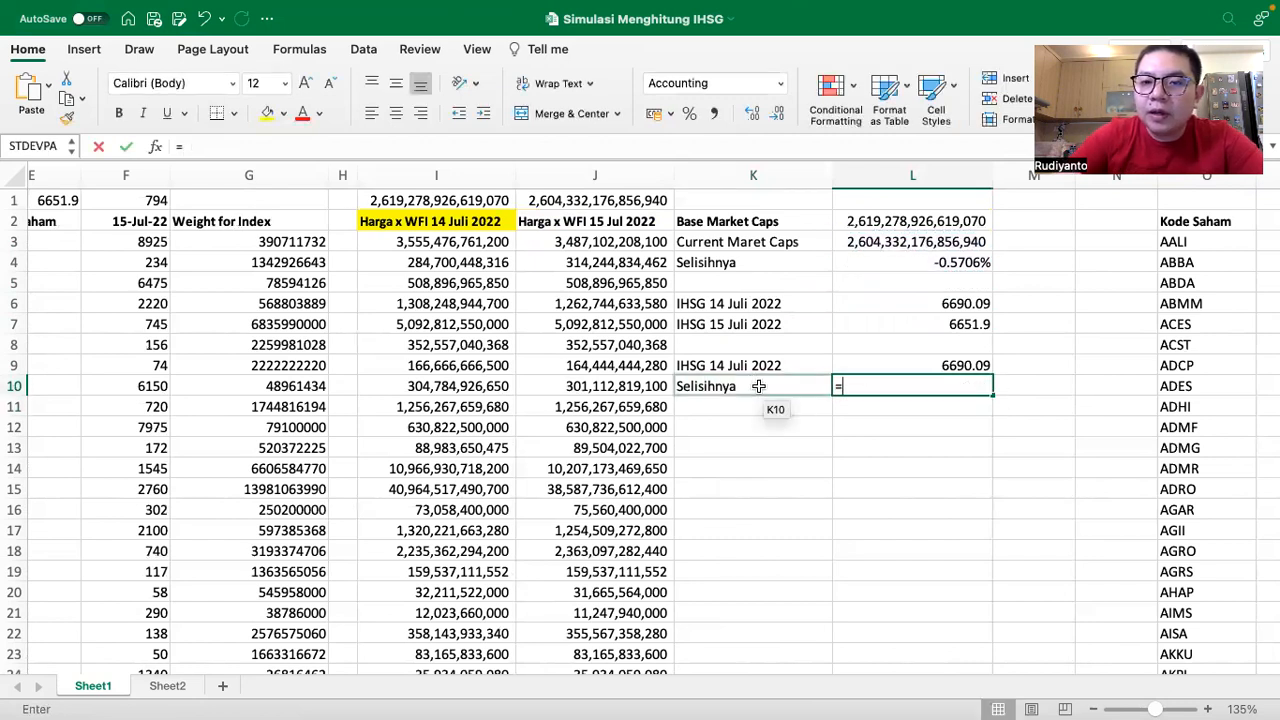
pyautogui.click(900, 262)
pyautogui.press('Return')
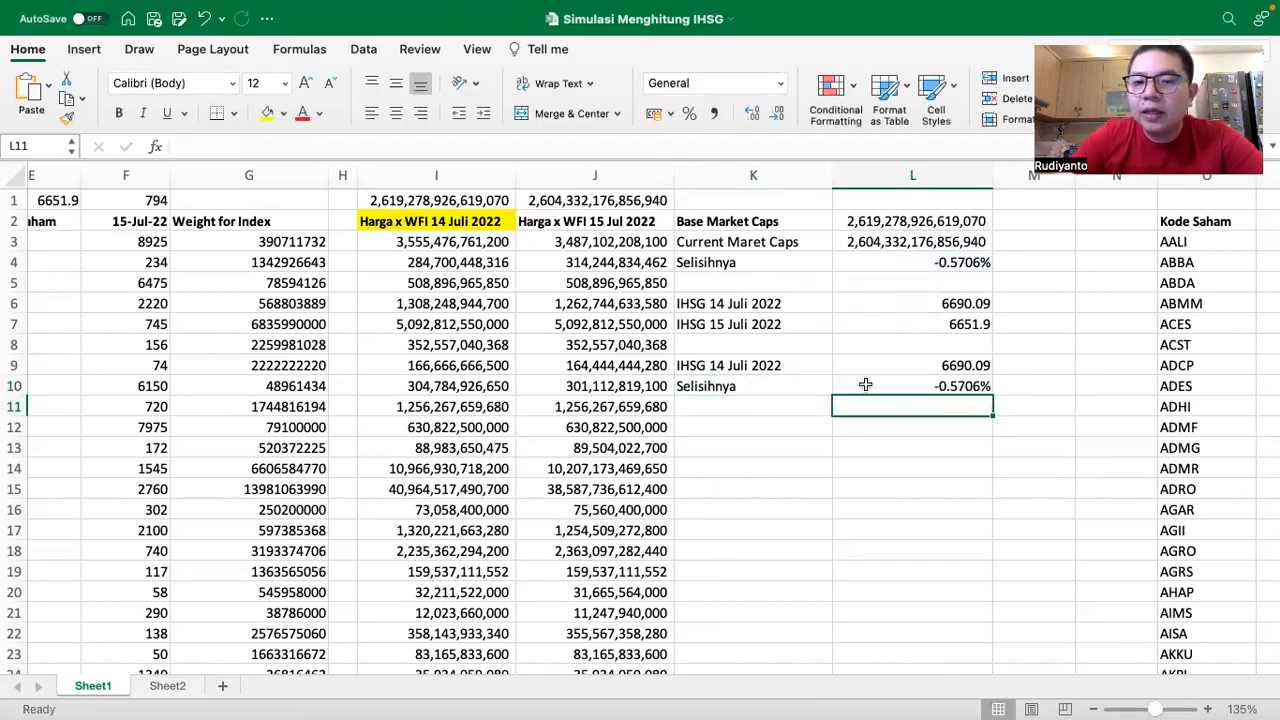
# Step: Enter the label "IHSG baru" in K11 and calculate the new index in L11 with =L9*(1+L10)
pyautogui.click(749, 408)
pyautogui.write('IHSG baru')
pyautogui.press('Tab')
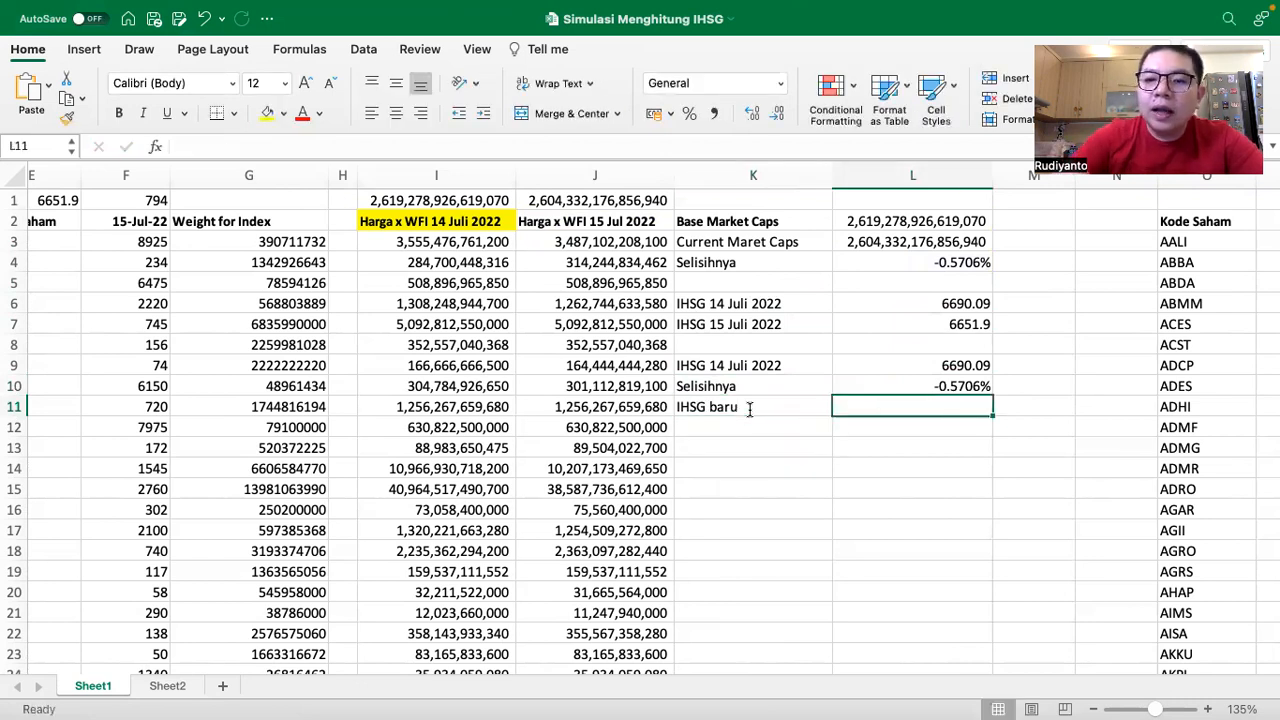
pyautogui.write('=')
pyautogui.press('Up')
pyautogui.press('Up')
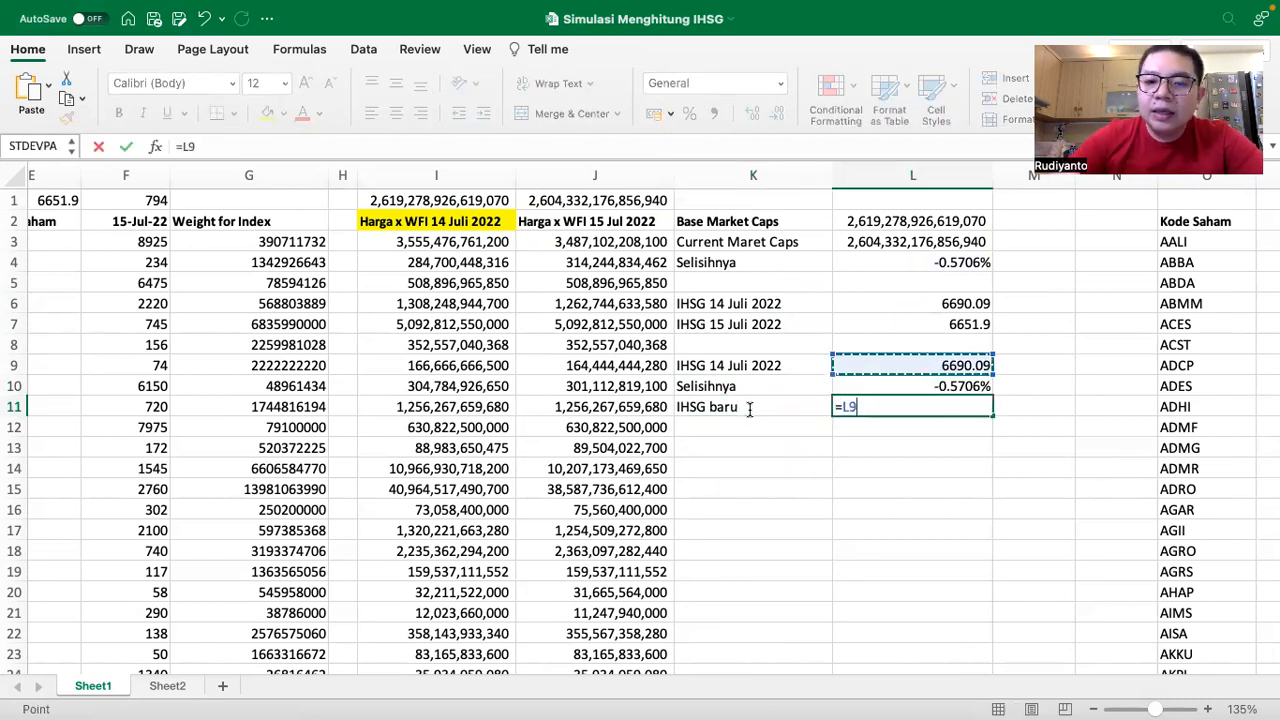
pyautogui.write('*(1+')
pyautogui.press('Up')
pyautogui.write(')')
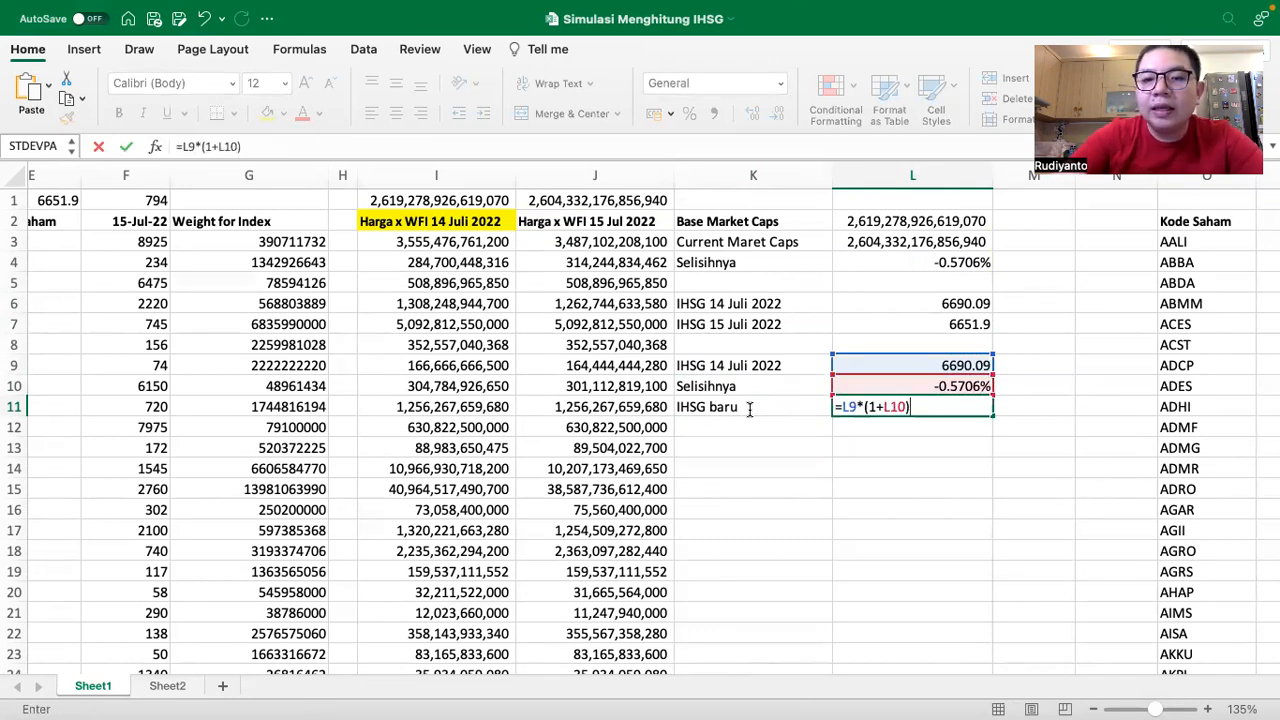
pyautogui.press('Return')
# Step: Highlight the 15 July index in L7 and the calculated index in L11 with a yellow fill
pyautogui.click(895, 401)
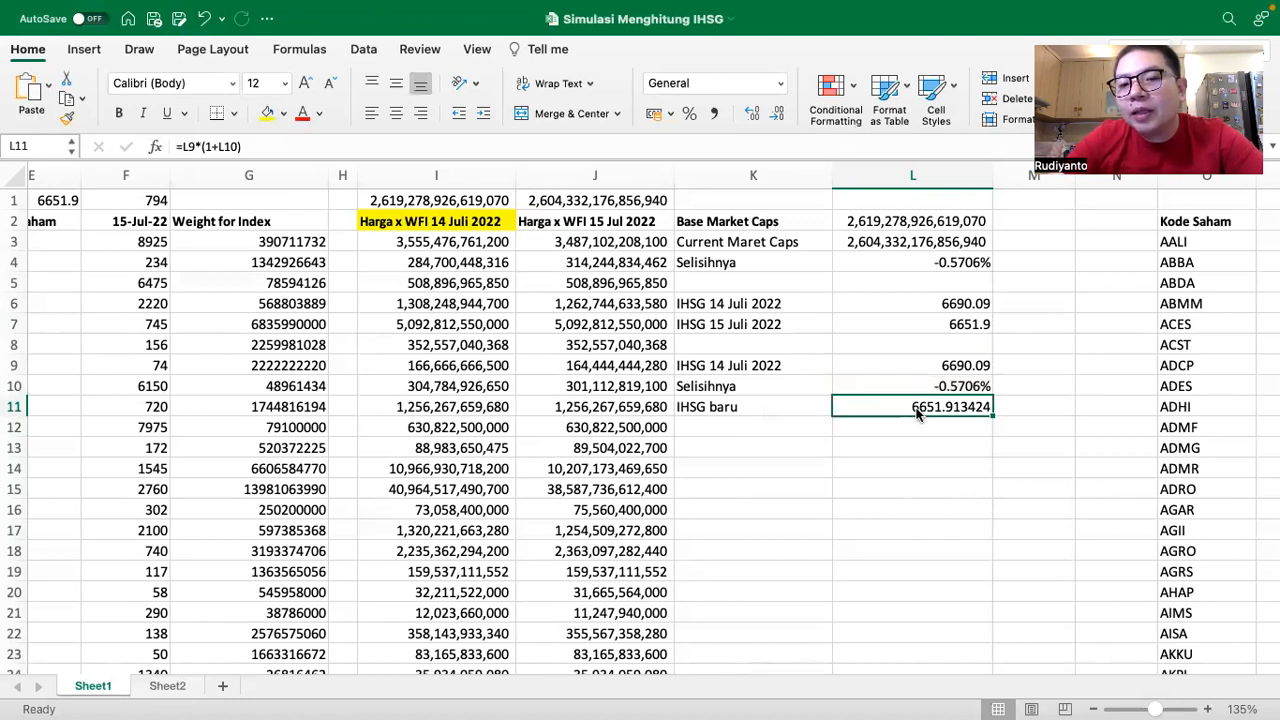
pyautogui.click(940, 316)
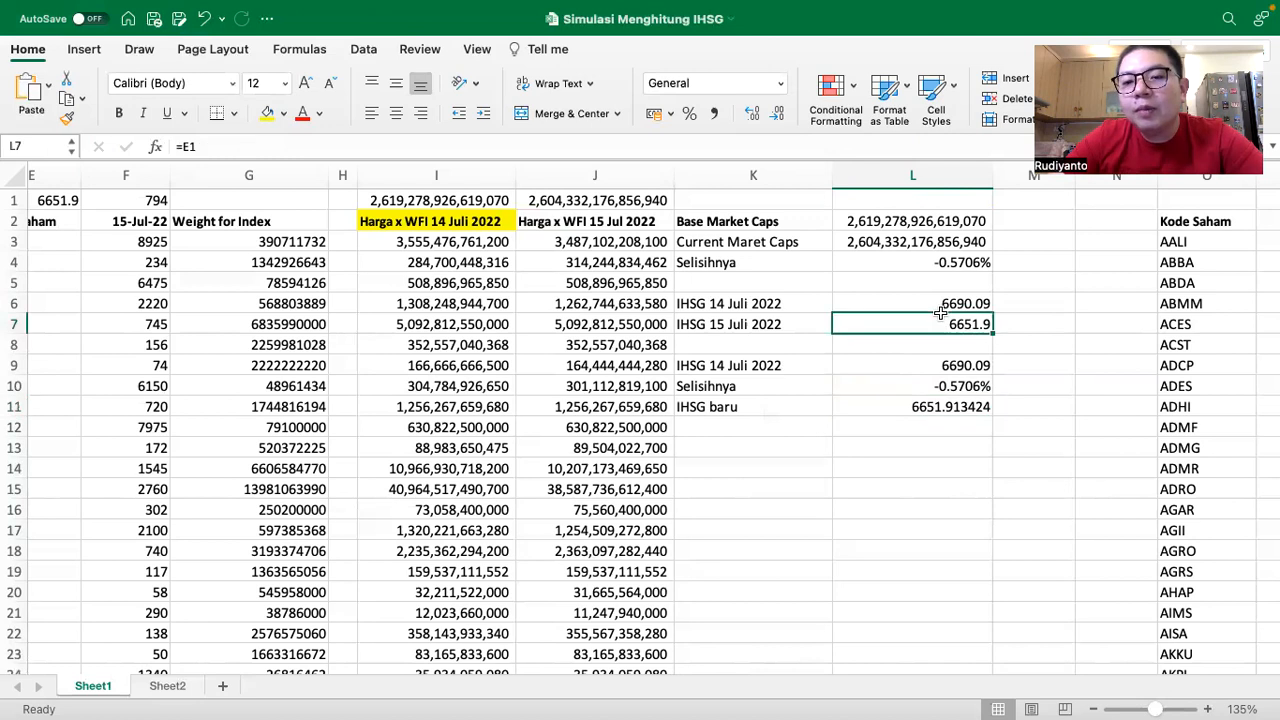
pyautogui.click(267, 113)
pyautogui.click(919, 414)
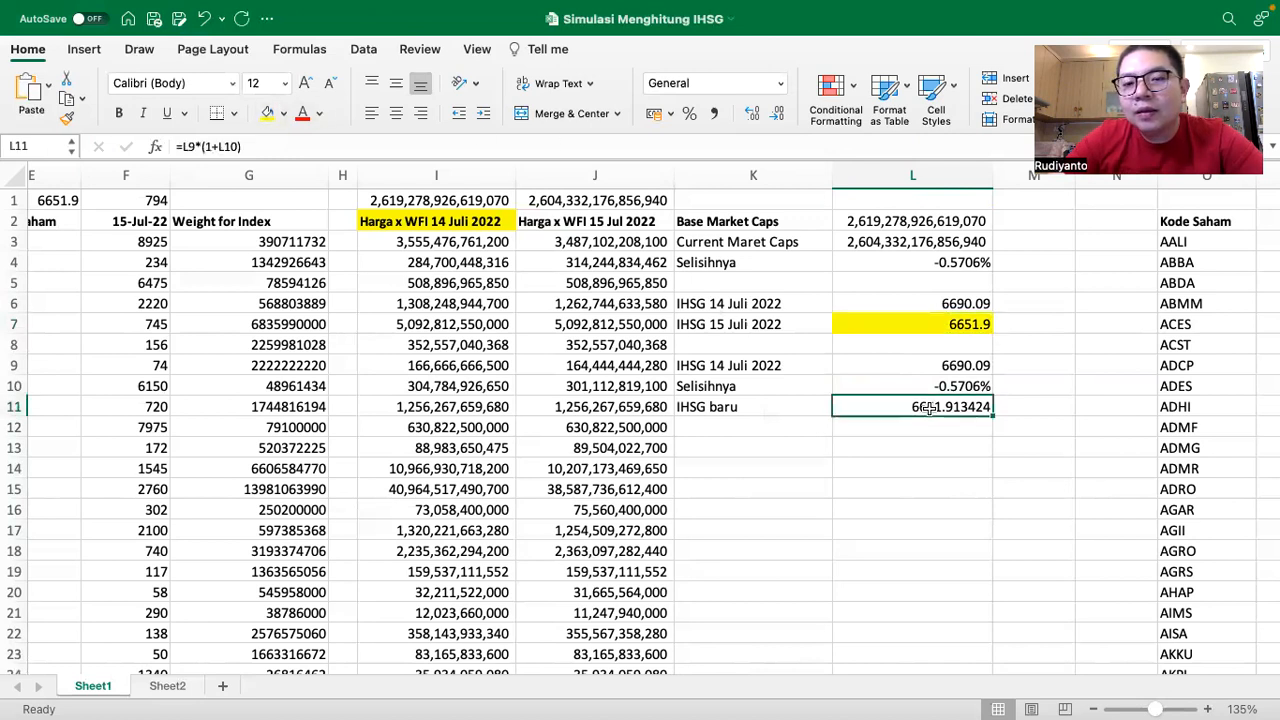
pyautogui.click(267, 113)
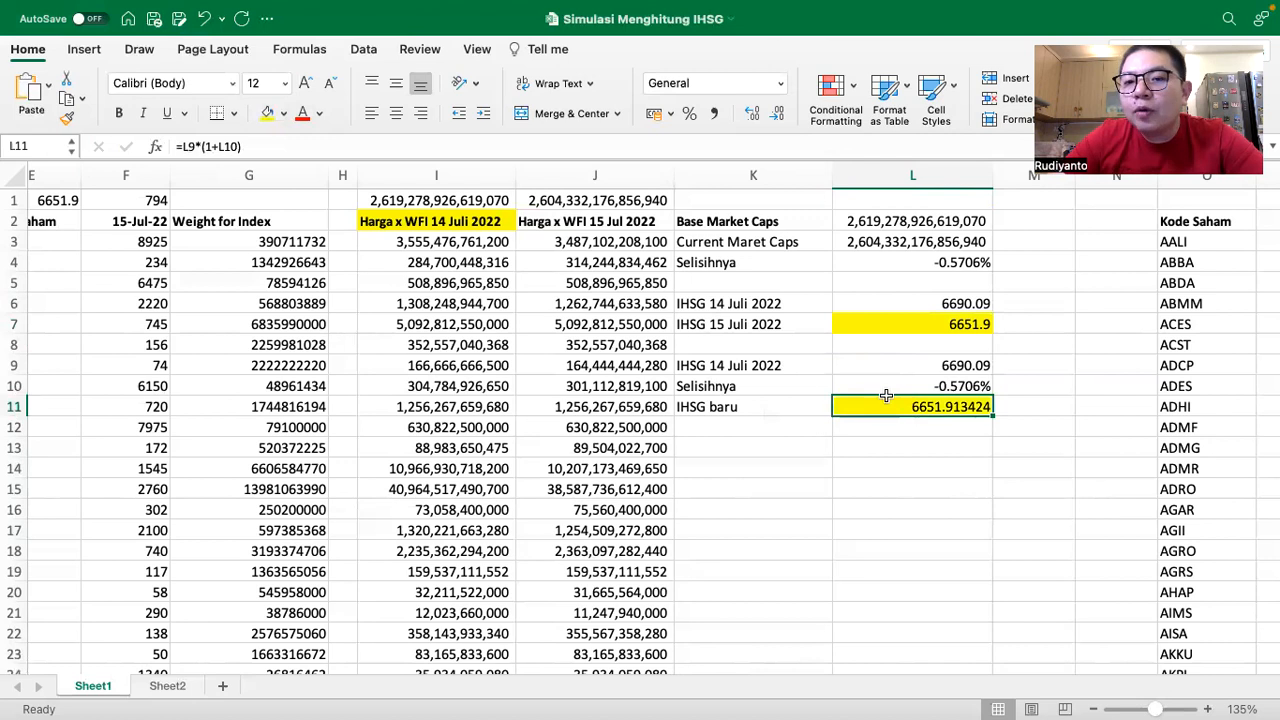
# Step: Check the index change in L8 with =L7/L6-1 as a percentage, and clear the cell
pyautogui.click(925, 345)
pyautogui.write('=')
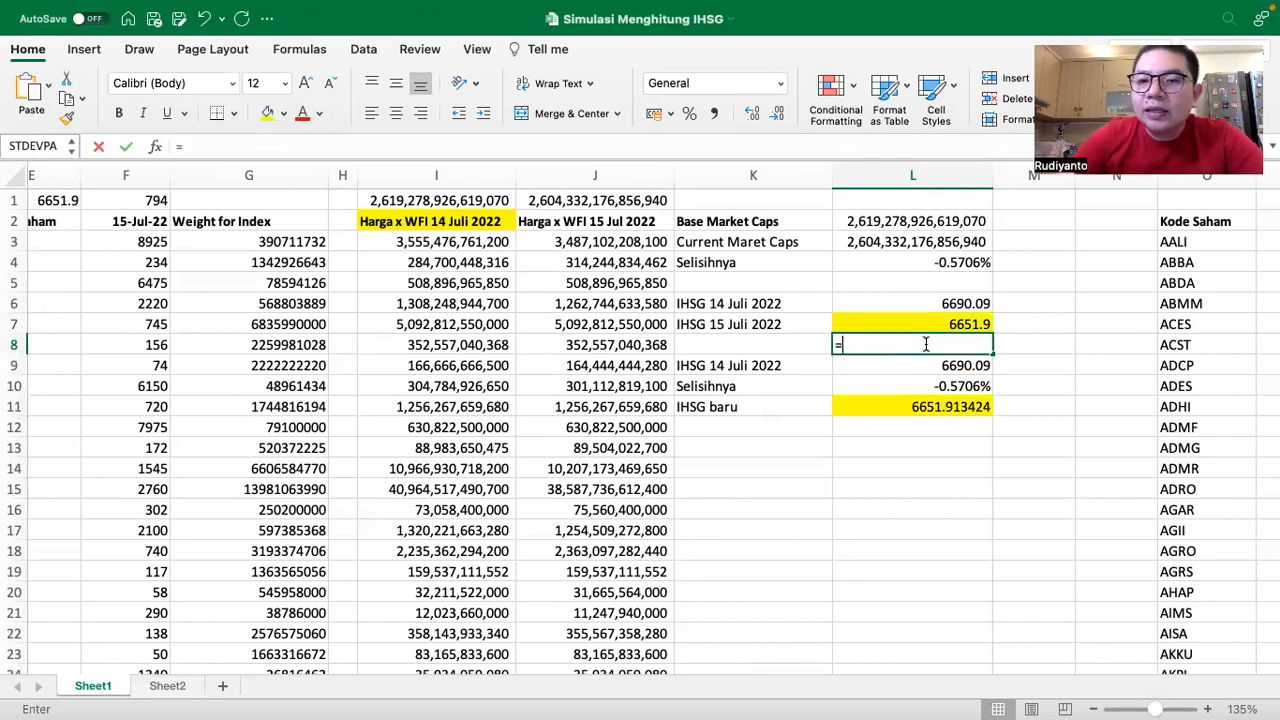
pyautogui.press('Up')
pyautogui.write('/')
pyautogui.press('Up')
pyautogui.press('Up')
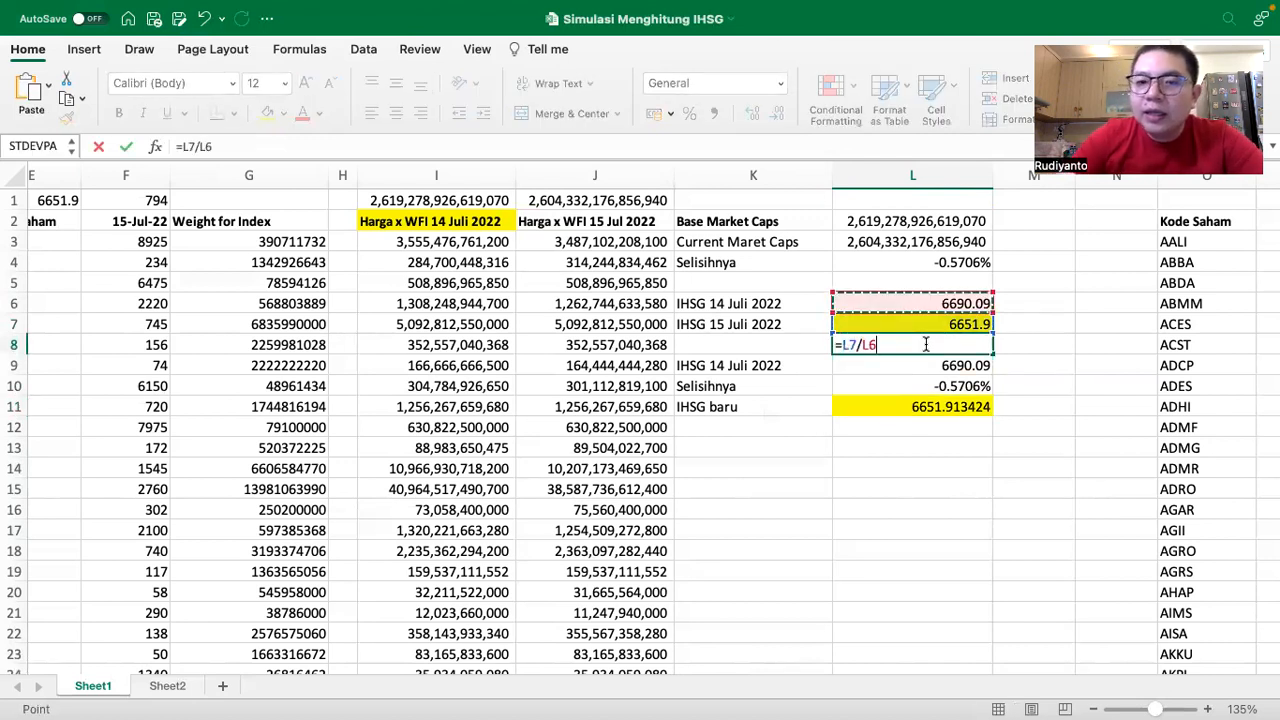
pyautogui.write('-1')
pyautogui.press('Return')
pyautogui.click(925, 344)
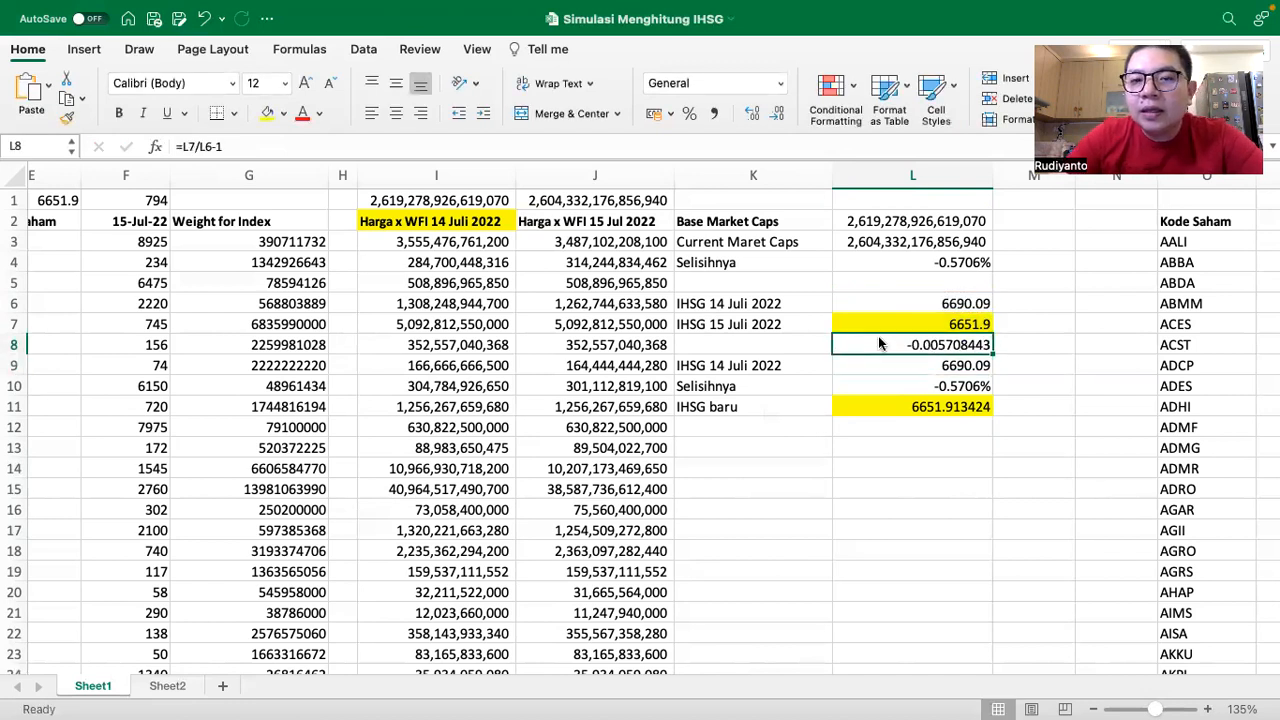
pyautogui.click(690, 114)
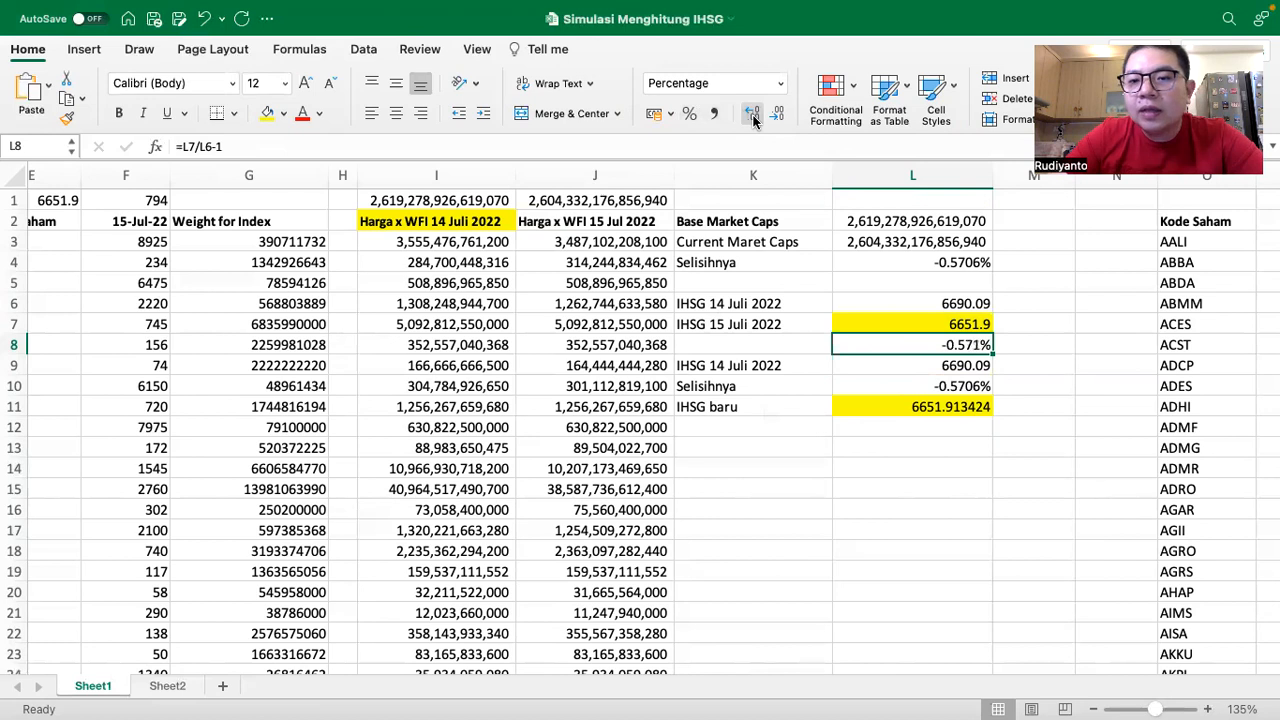
pyautogui.click(950, 325)
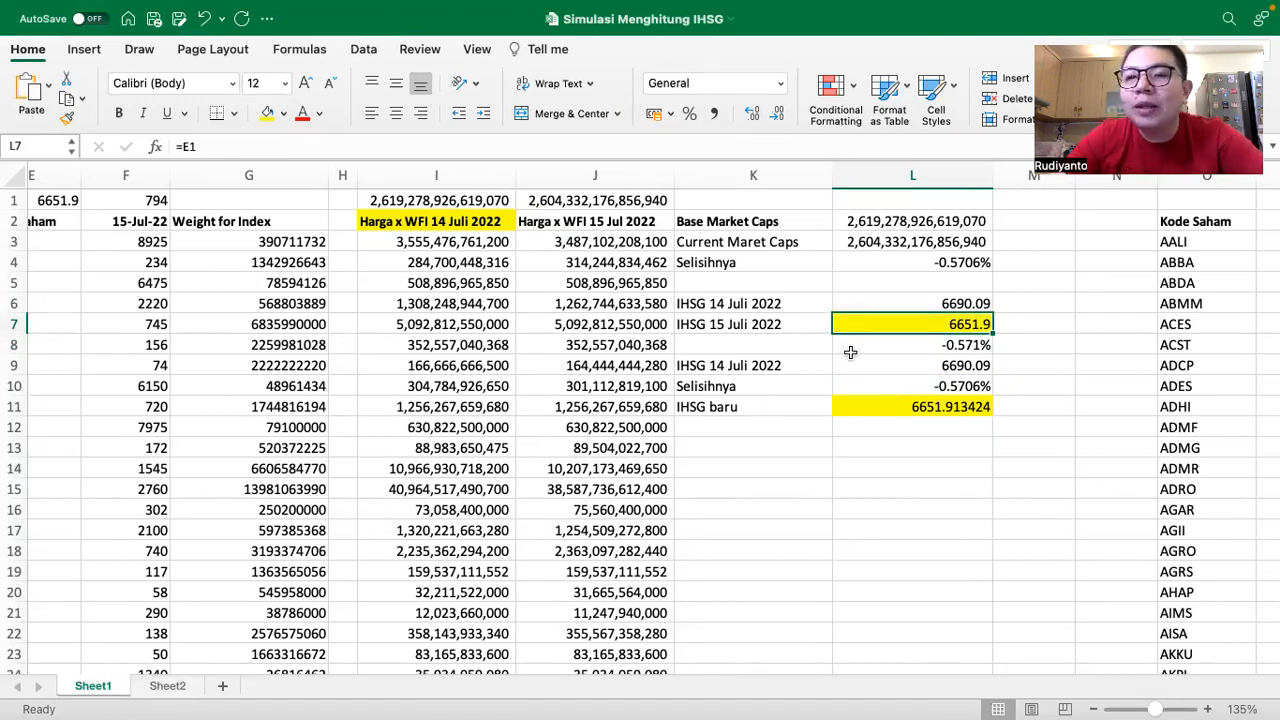
pyautogui.click(932, 347)
pyautogui.press('Delete')
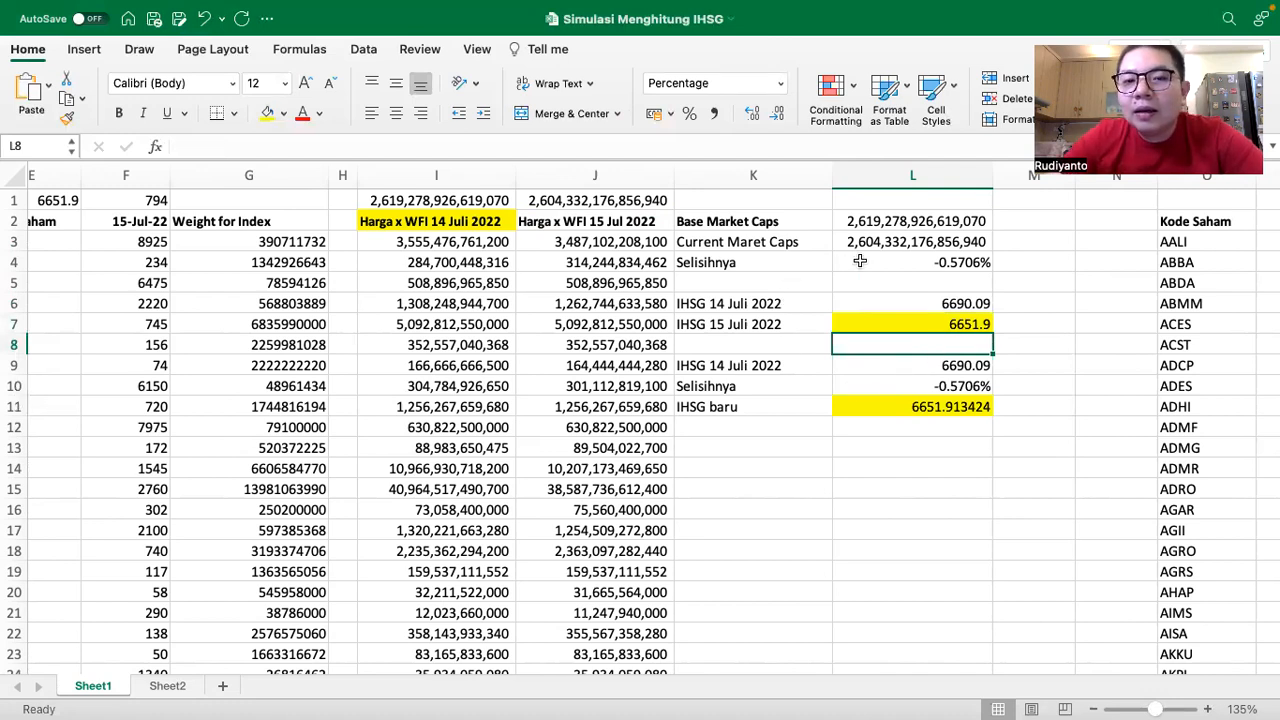
# Step: Review the base and current market caps, their change, and the IHSG entries for 14 and 15 July 2022
pyautogui.click(891, 215)
pyautogui.click(795, 242)
pyautogui.click(877, 242)
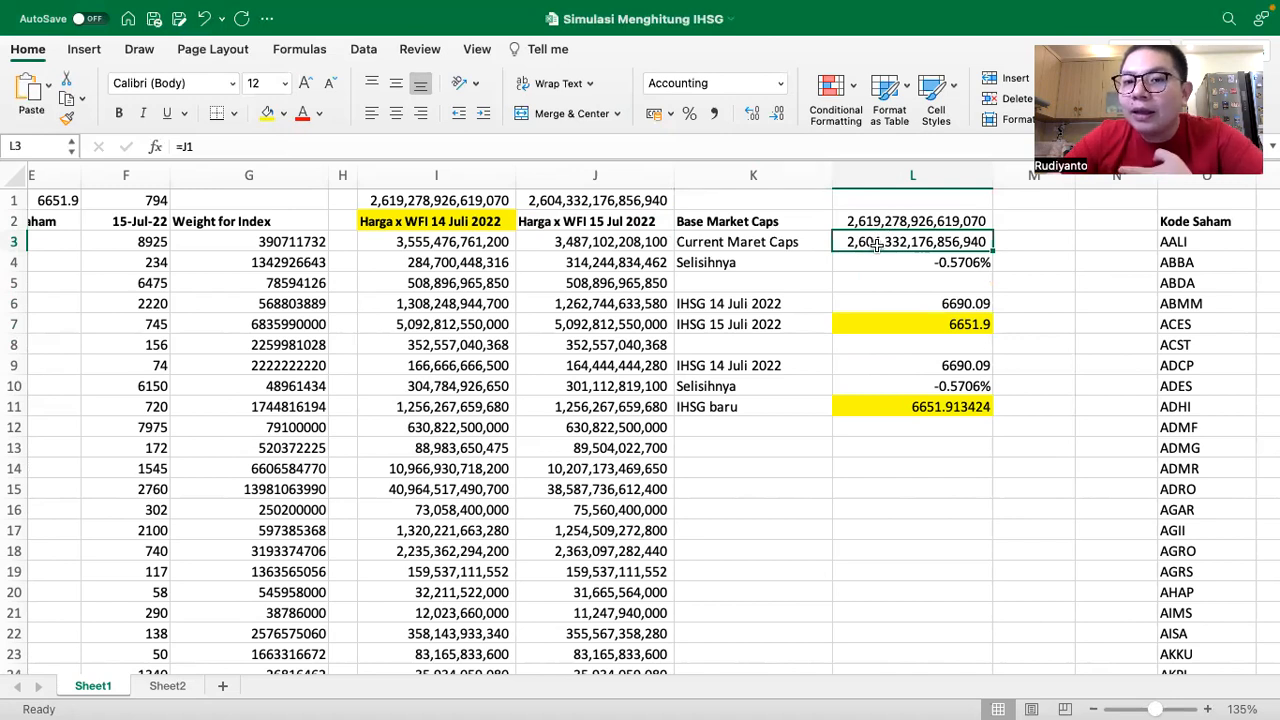
pyautogui.click(910, 262)
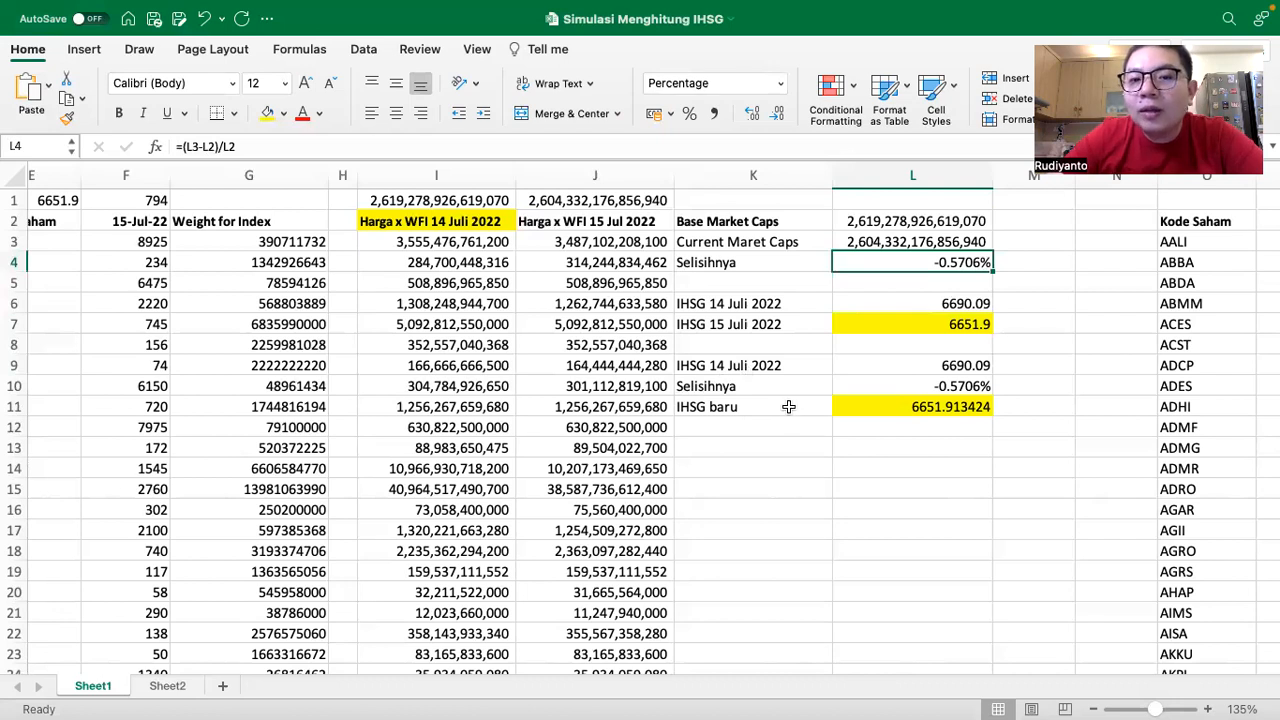
pyautogui.click(758, 326)
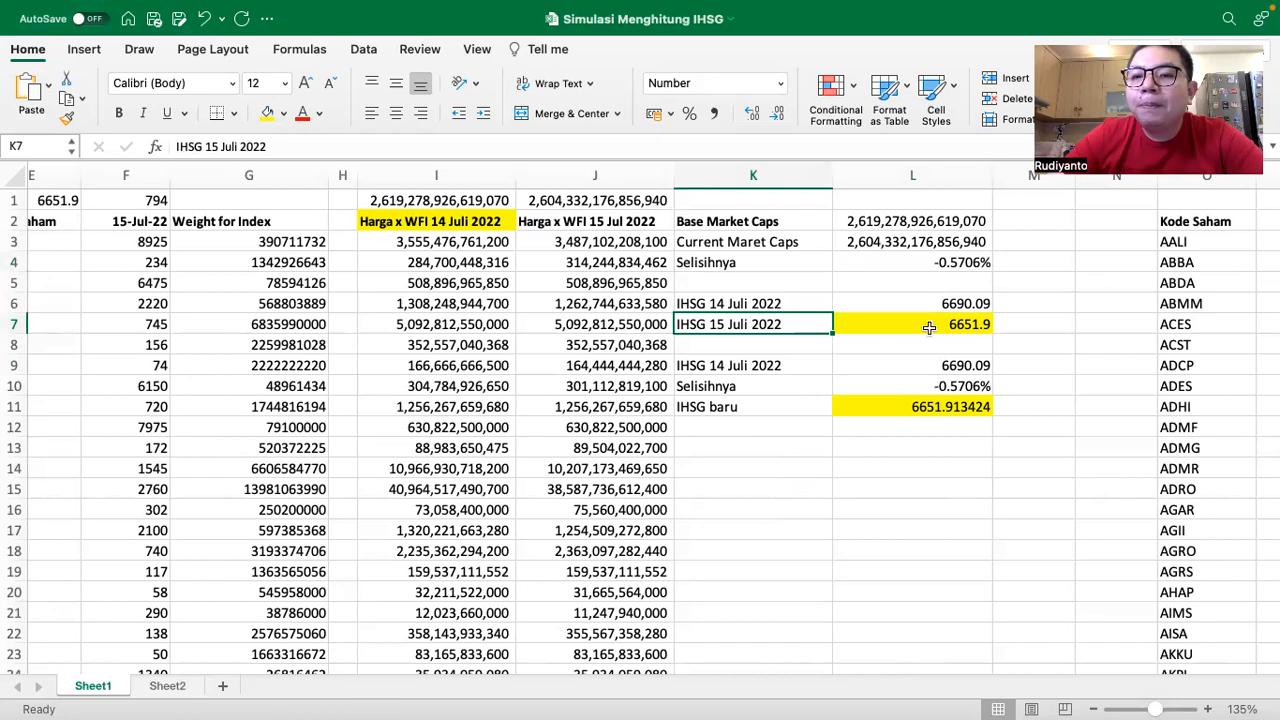
pyautogui.click(910, 303)
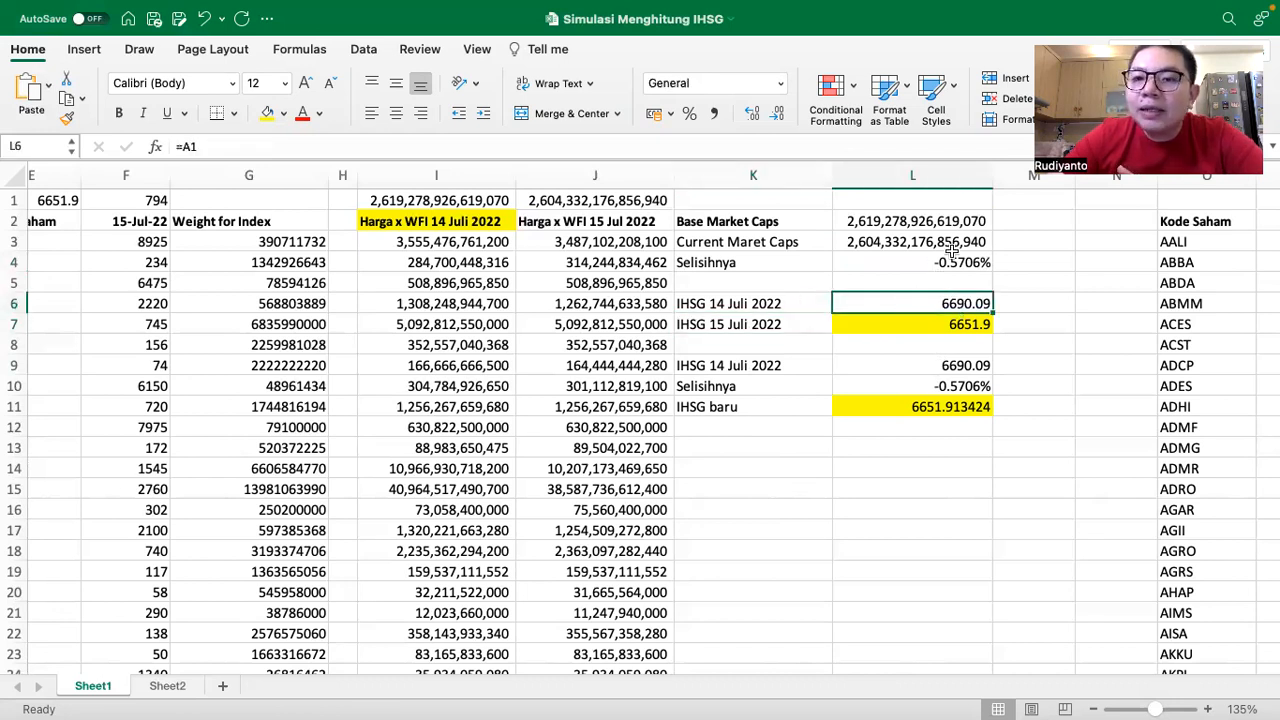
# Step: Compare the 15 July index in L7 with the calculated index in L11, and examine the 8 April and 11 April 2022 data headings
pyautogui.click(948, 260)
pyautogui.click(908, 320)
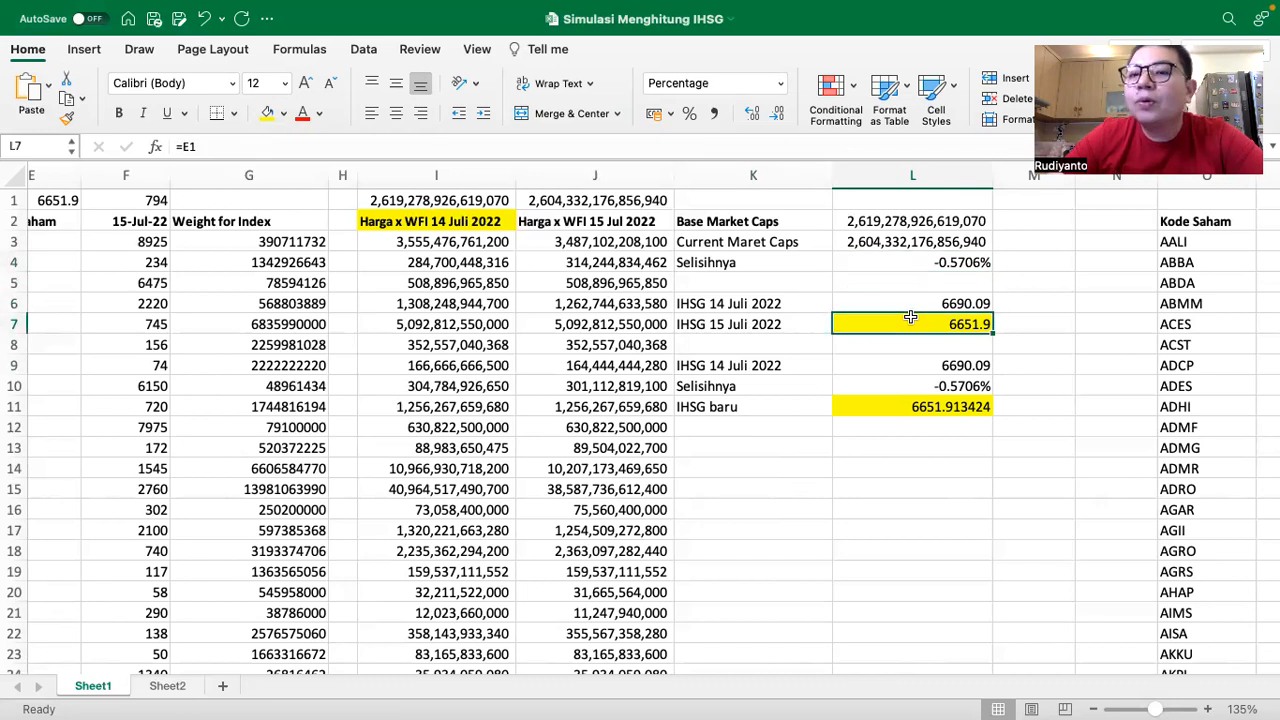
pyautogui.click(908, 408)
pyautogui.click(908, 323)
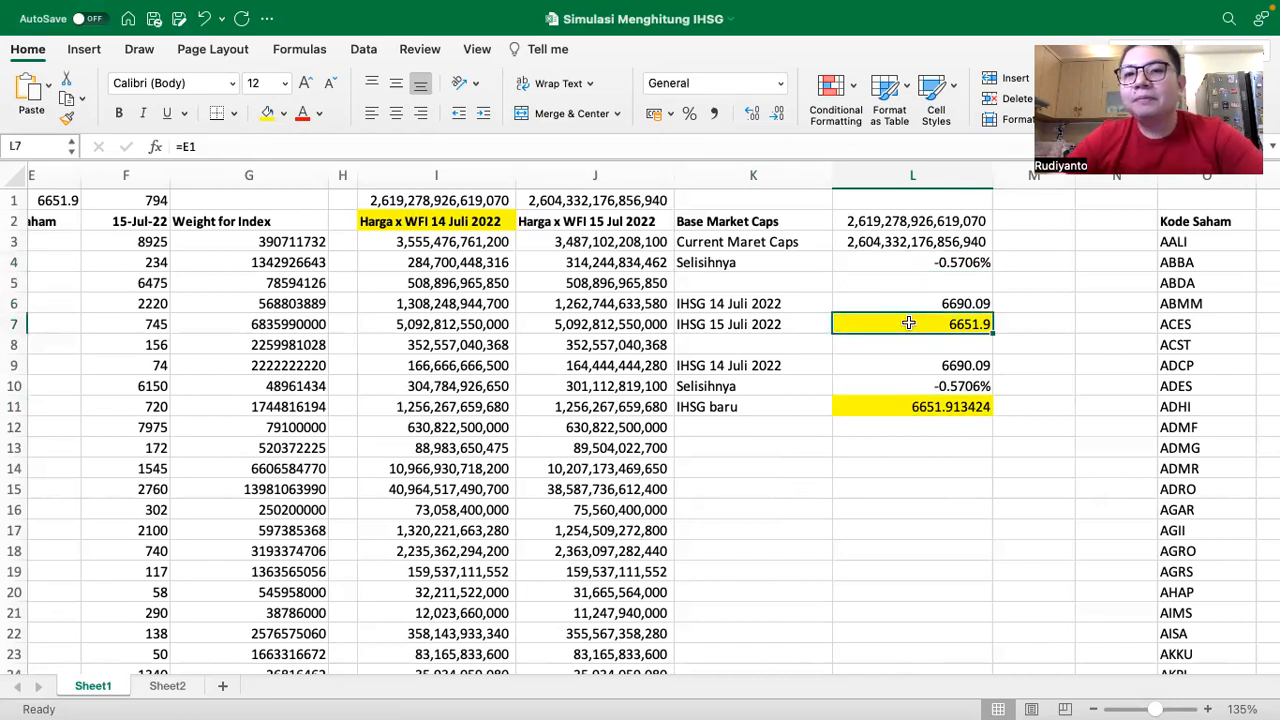
pyautogui.moveTo(950, 30)
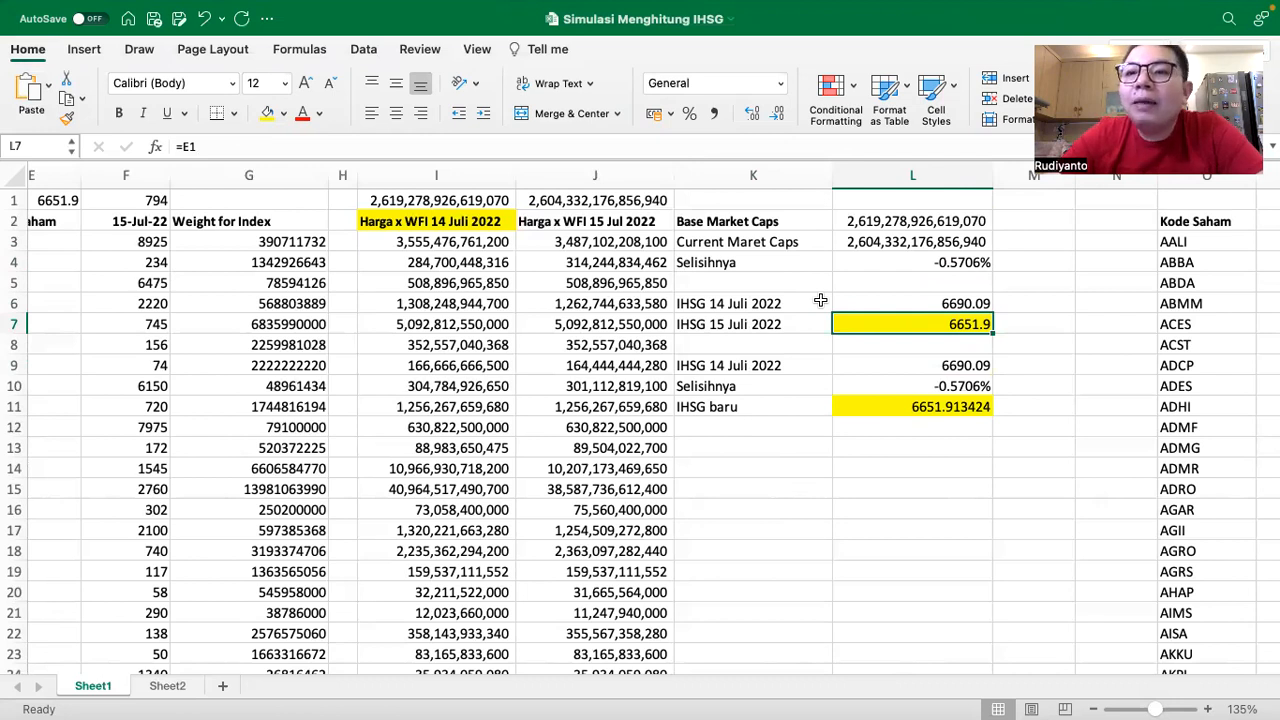
pyautogui.hscroll(10, 820, 300)
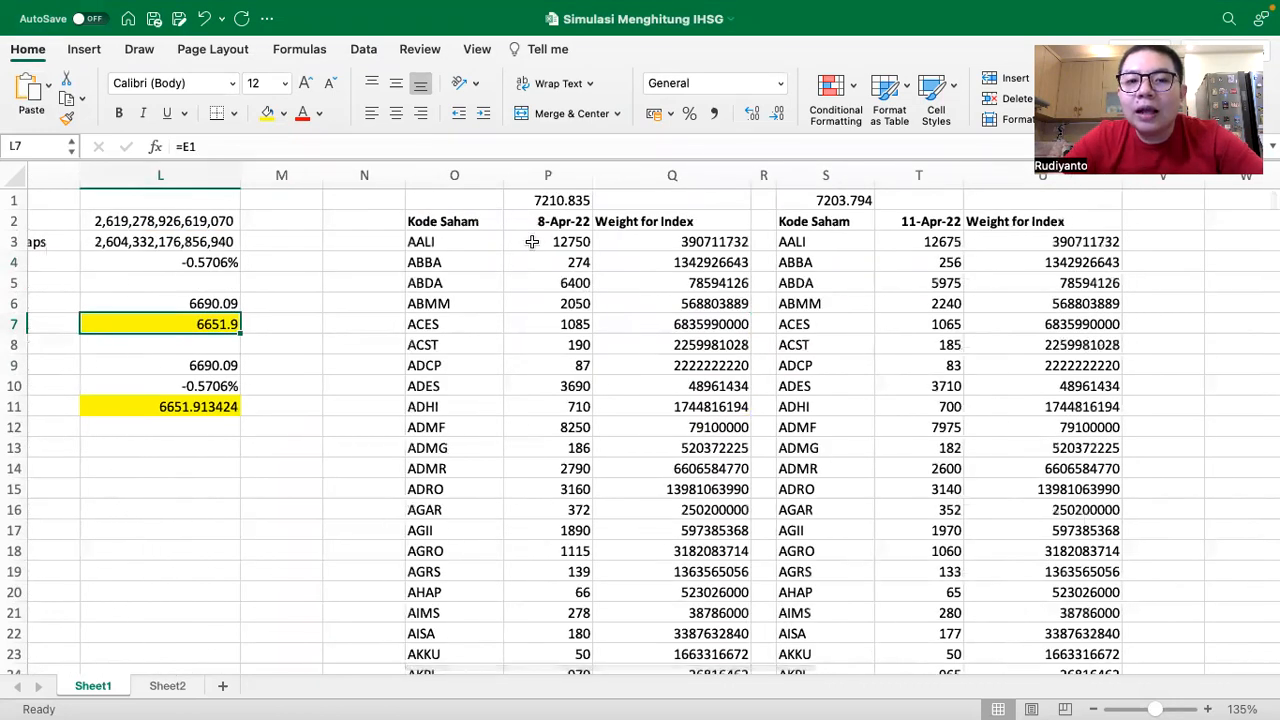
pyautogui.click(537, 222)
pyautogui.click(922, 221)
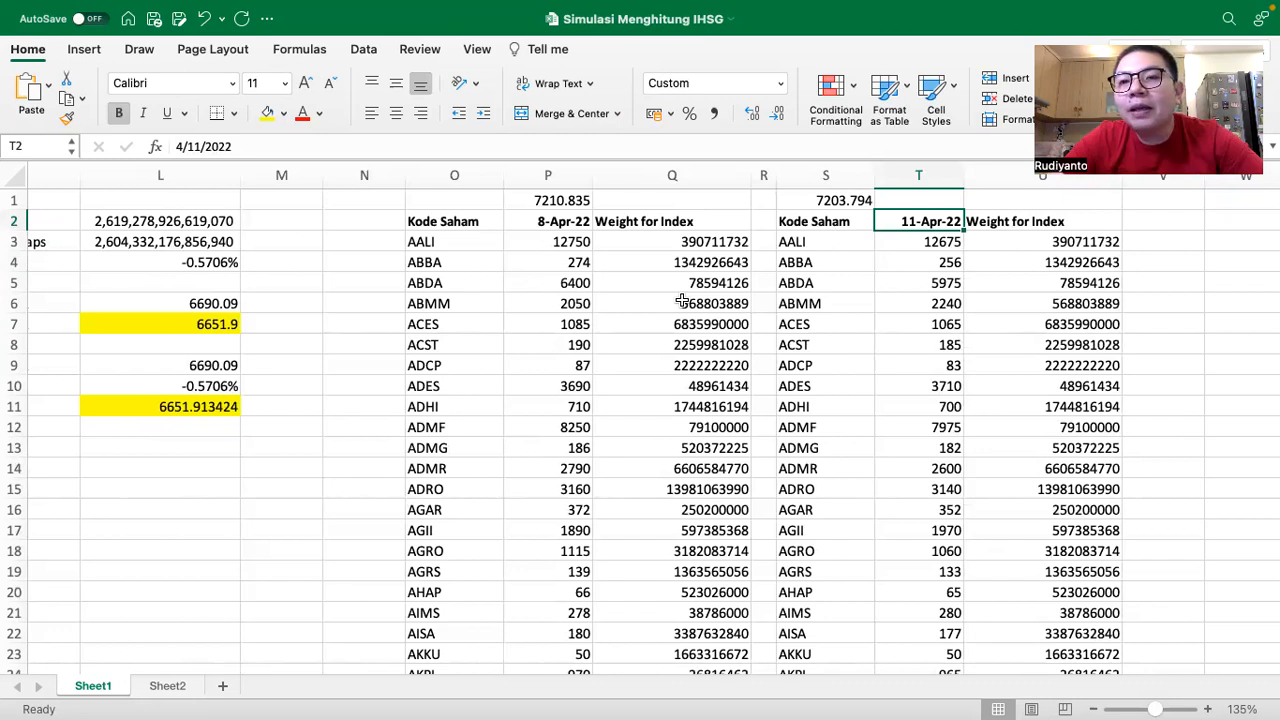
# Step: Try to copy the stock count formula from B1 into Q1
pyautogui.hscroll(-15, 681, 302)
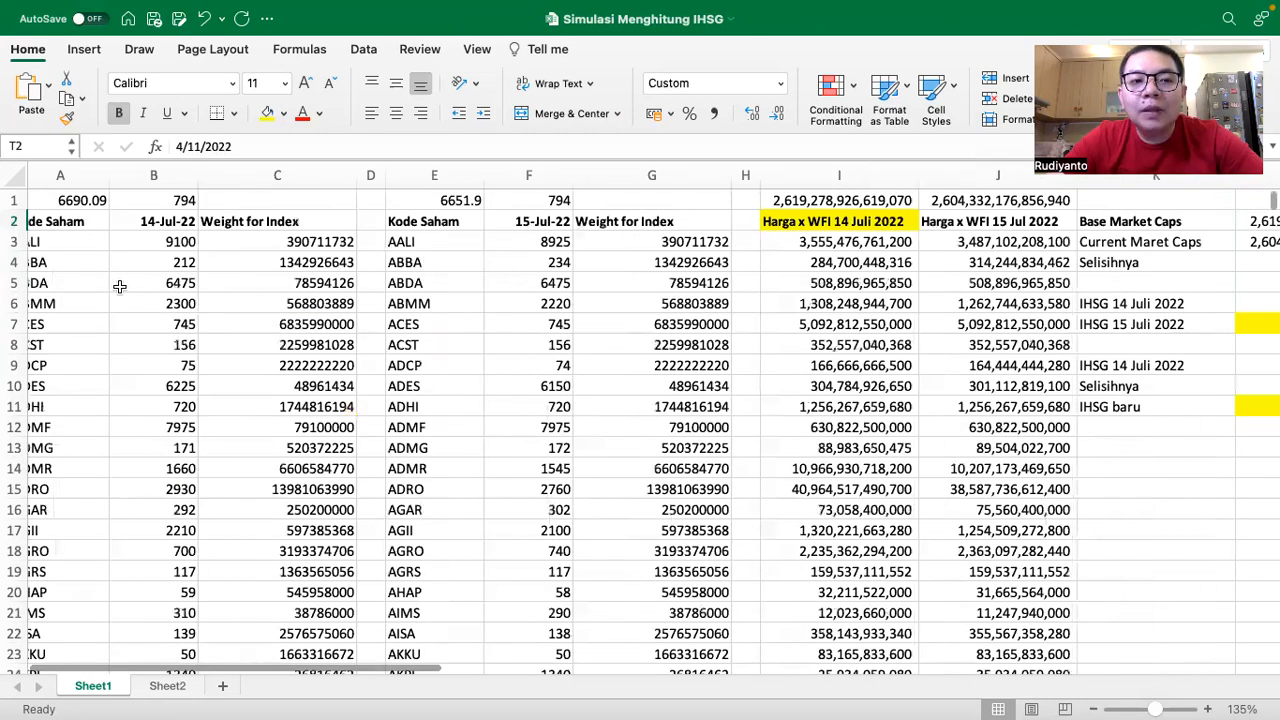
pyautogui.click(177, 205)
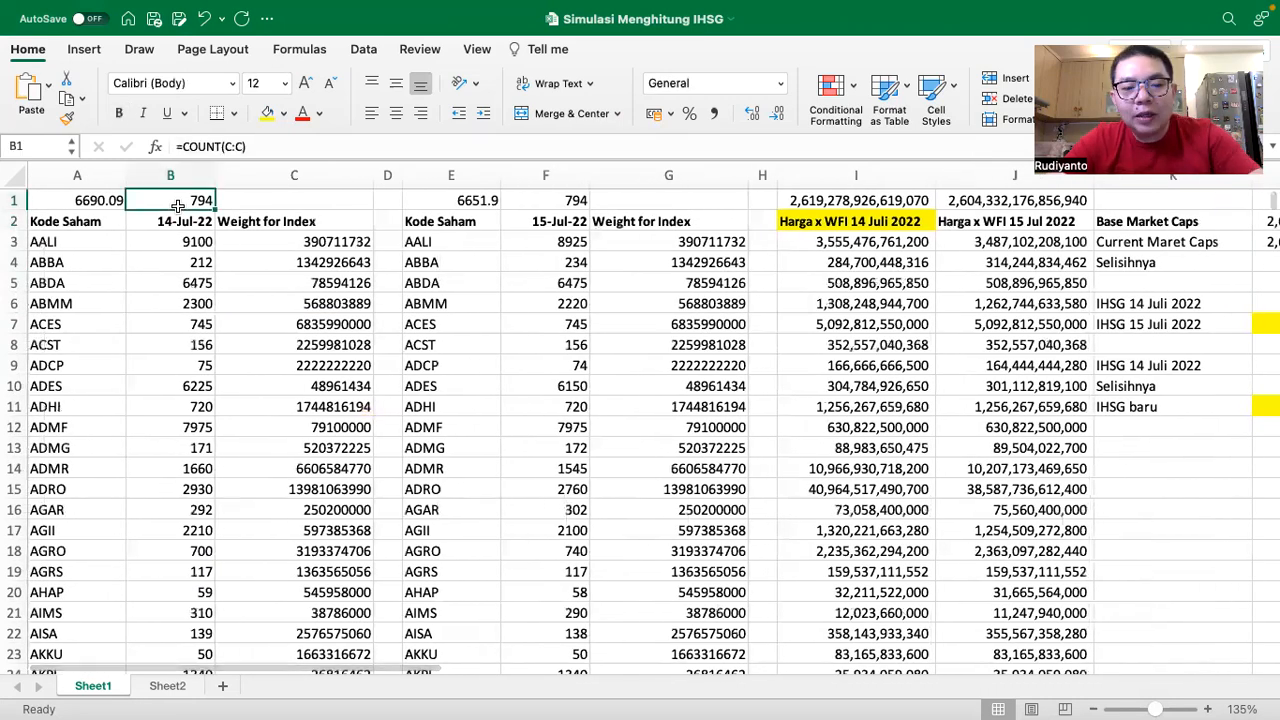
pyautogui.hotkey('ctrl', 'c')
pyautogui.hscroll(1, 431, 223)
pyautogui.hscroll(3, 431, 223)
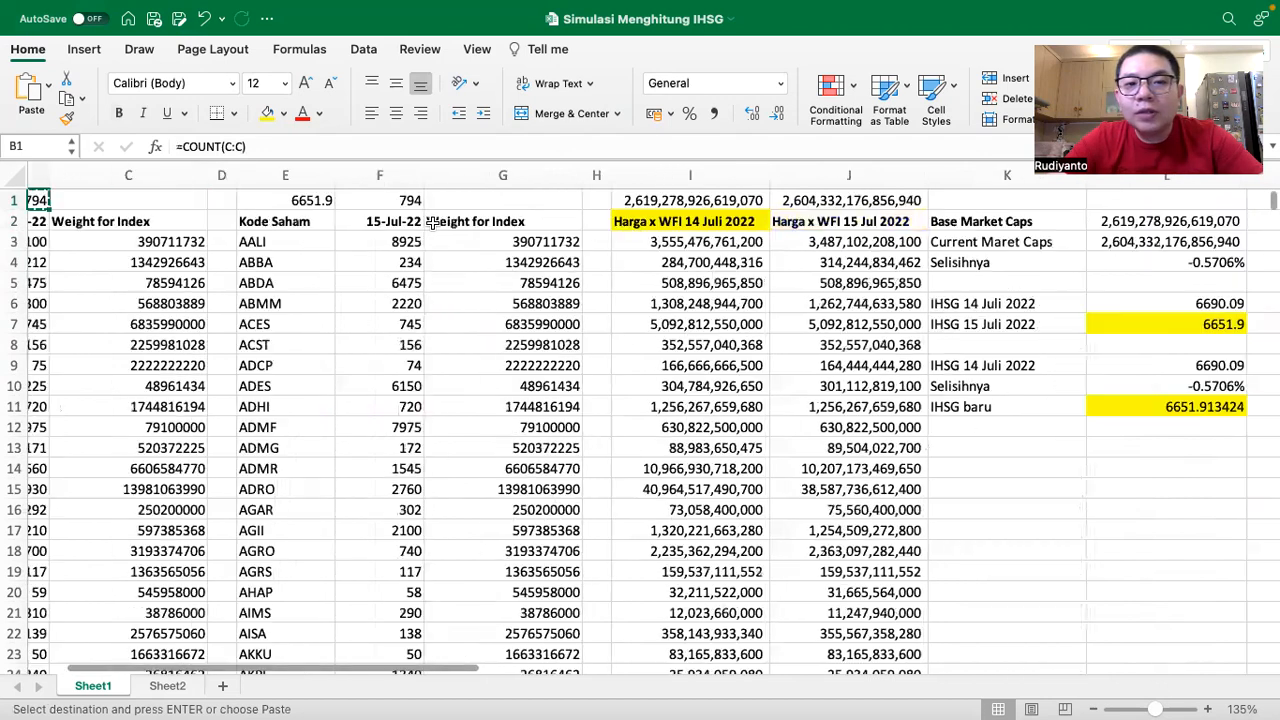
pyautogui.hscroll(10, 431, 223)
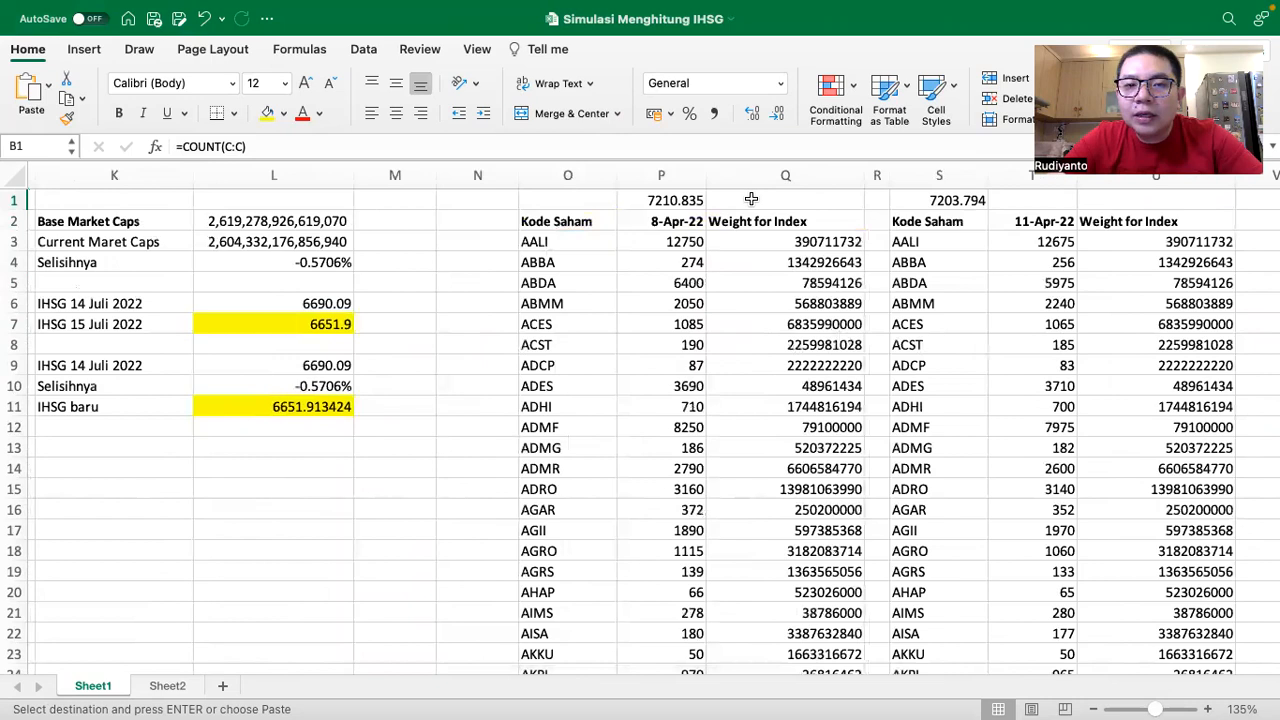
pyautogui.click(745, 199)
pyautogui.press('super+v')
# Step: Move the 8 April index value from P1 to O1 and clear cell Q1
pyautogui.click(664, 202)
pyautogui.press('super+c')
pyautogui.click(564, 212)
pyautogui.click(564, 202)
pyautogui.press('super+v')
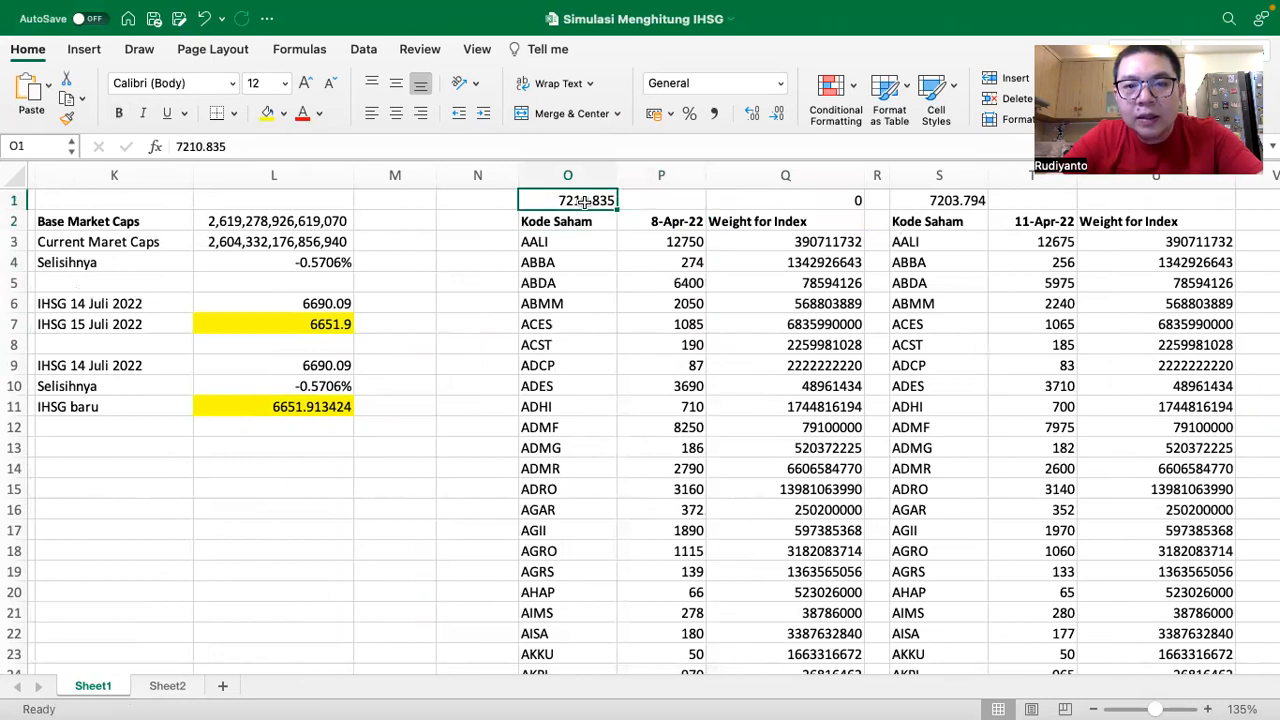
pyautogui.click(738, 201)
pyautogui.press('Delete')
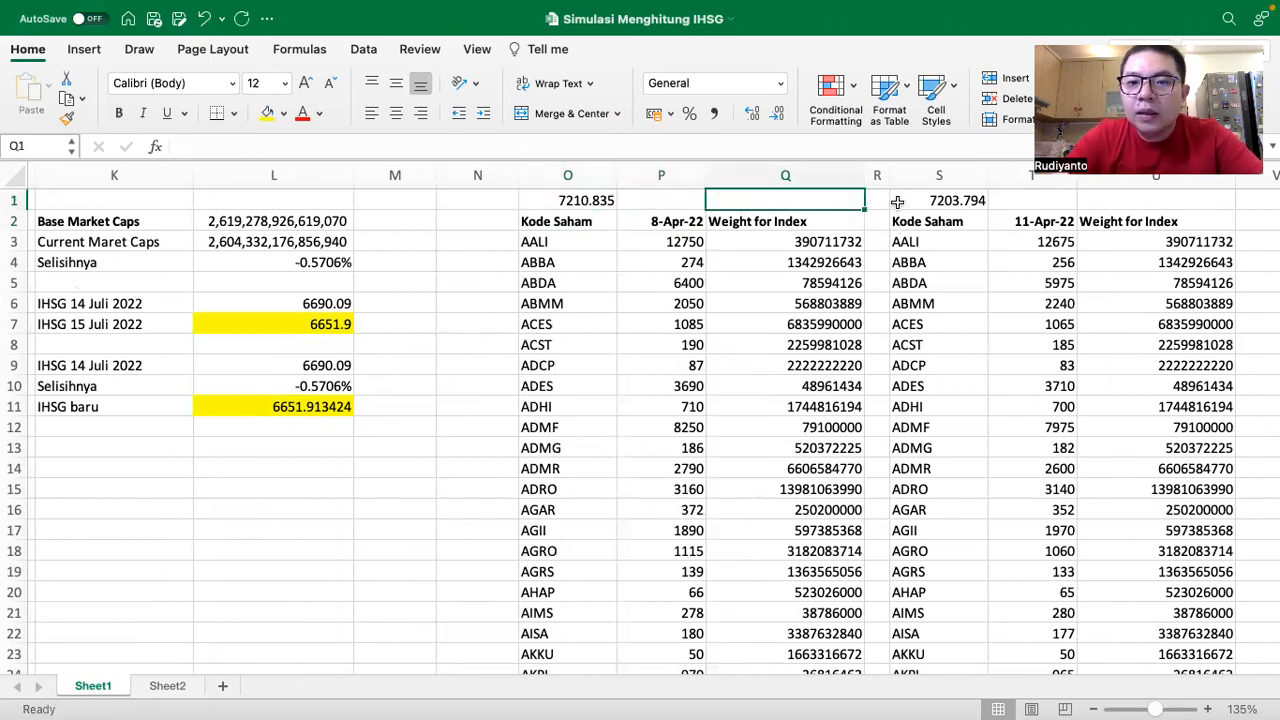
# Step: Copy the stock count formula from B1 into P1 and T1 for the 8 April and 11 April lists
pyautogui.hscroll(-10, 671, 243)
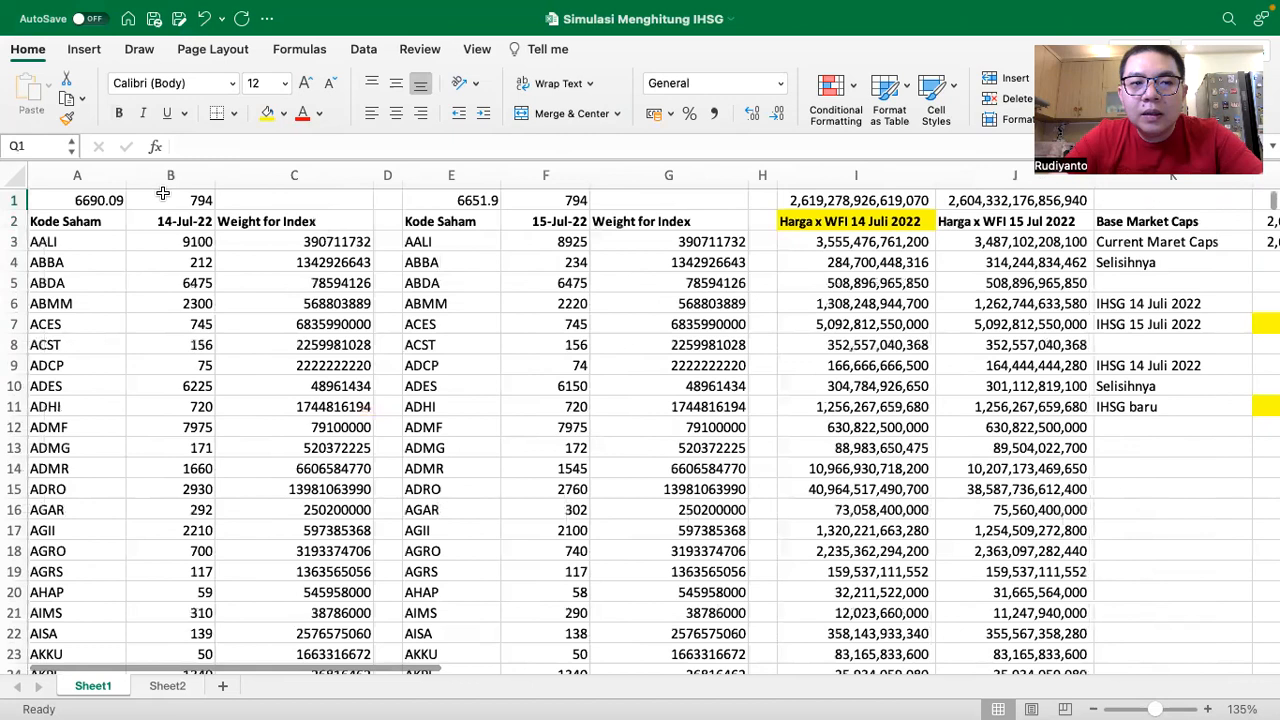
pyautogui.click(165, 198)
pyautogui.press('super+c')
pyautogui.hscroll(1, 424, 249)
pyautogui.hscroll(10, 424, 249)
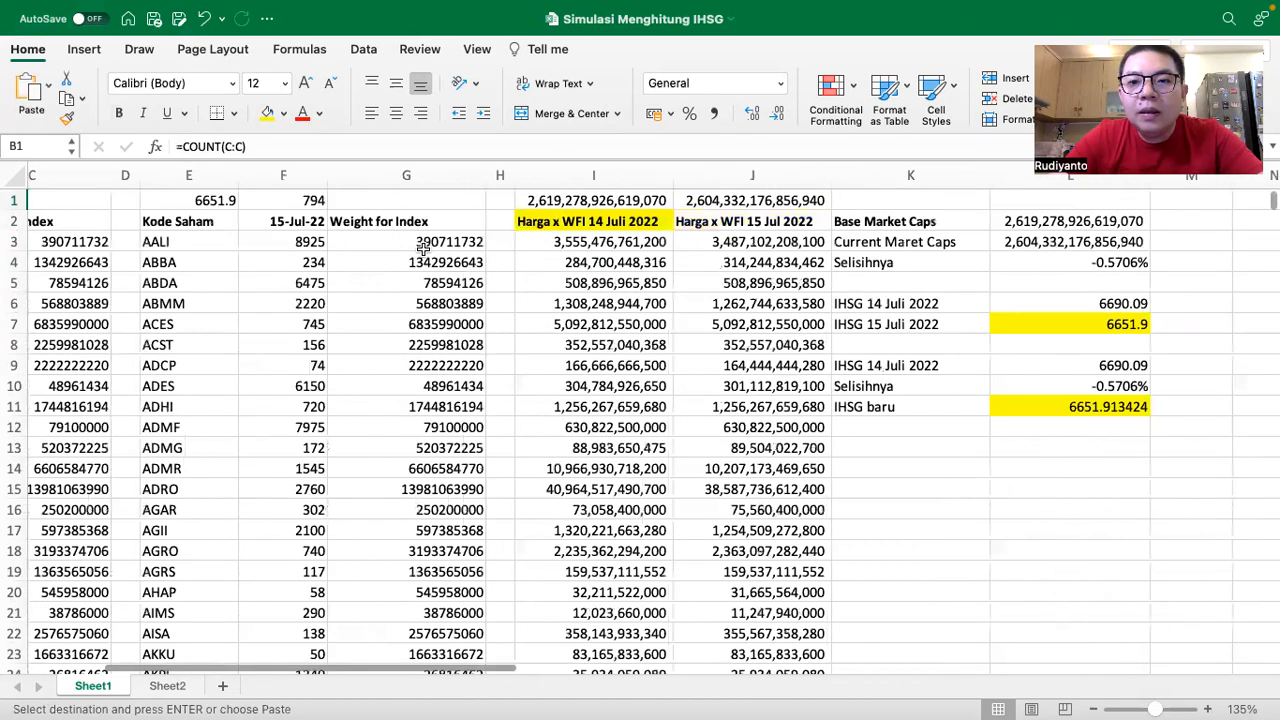
pyautogui.click(764, 201)
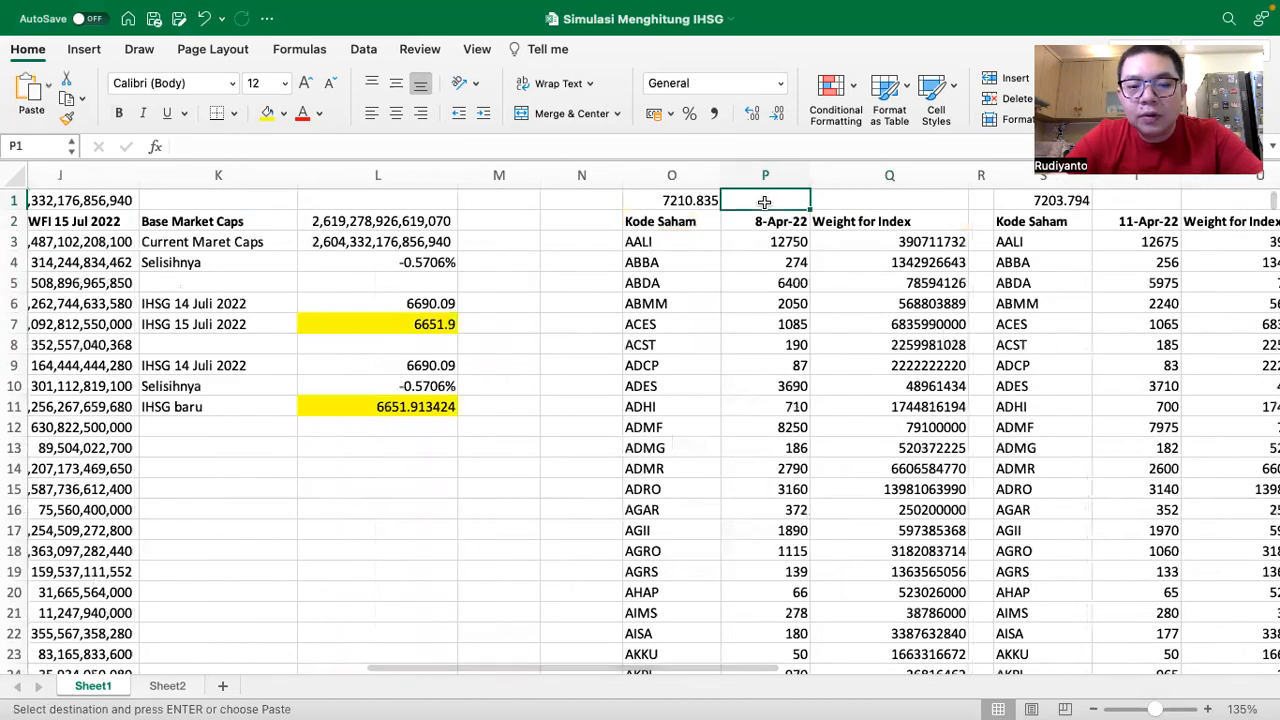
pyautogui.press('super+v')
pyautogui.hscroll(3, 829, 214)
pyautogui.hscroll(1, 845, 241)
pyautogui.click(790, 200)
pyautogui.press('super+v')
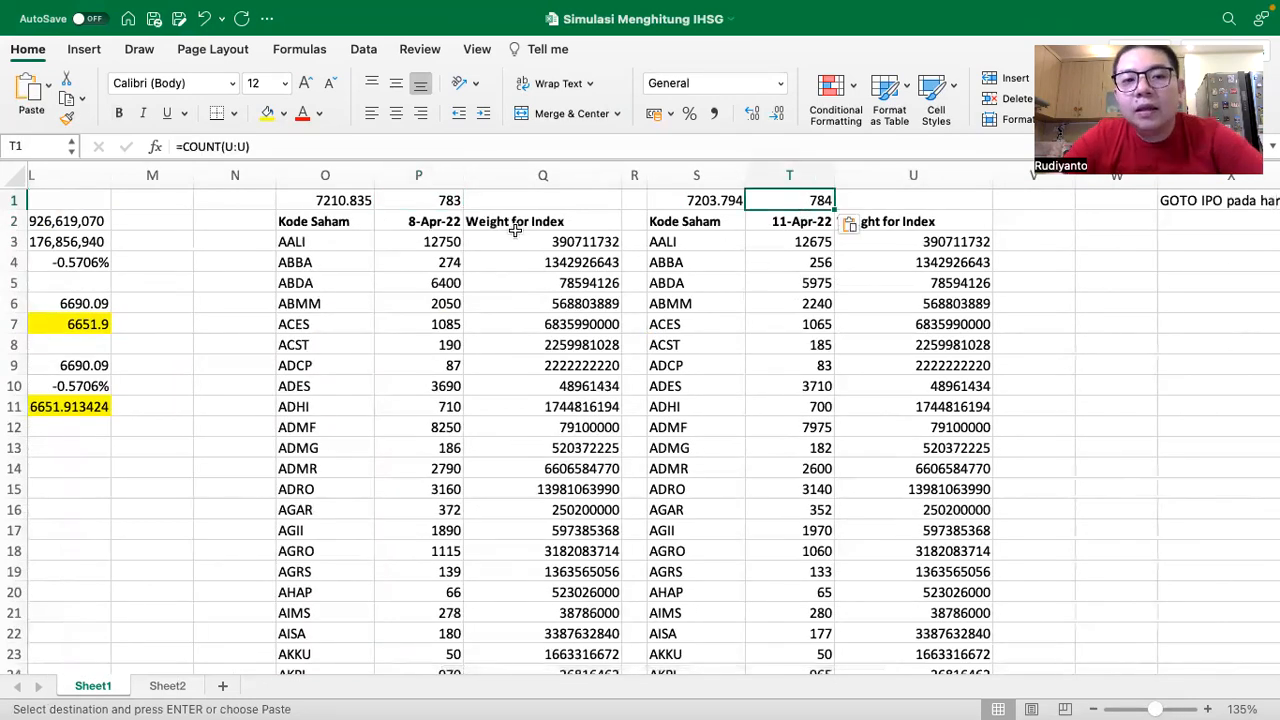
# Step: Check the ranges counted by the formulas in P1 and T1
pyautogui.doubleClick(437, 200)
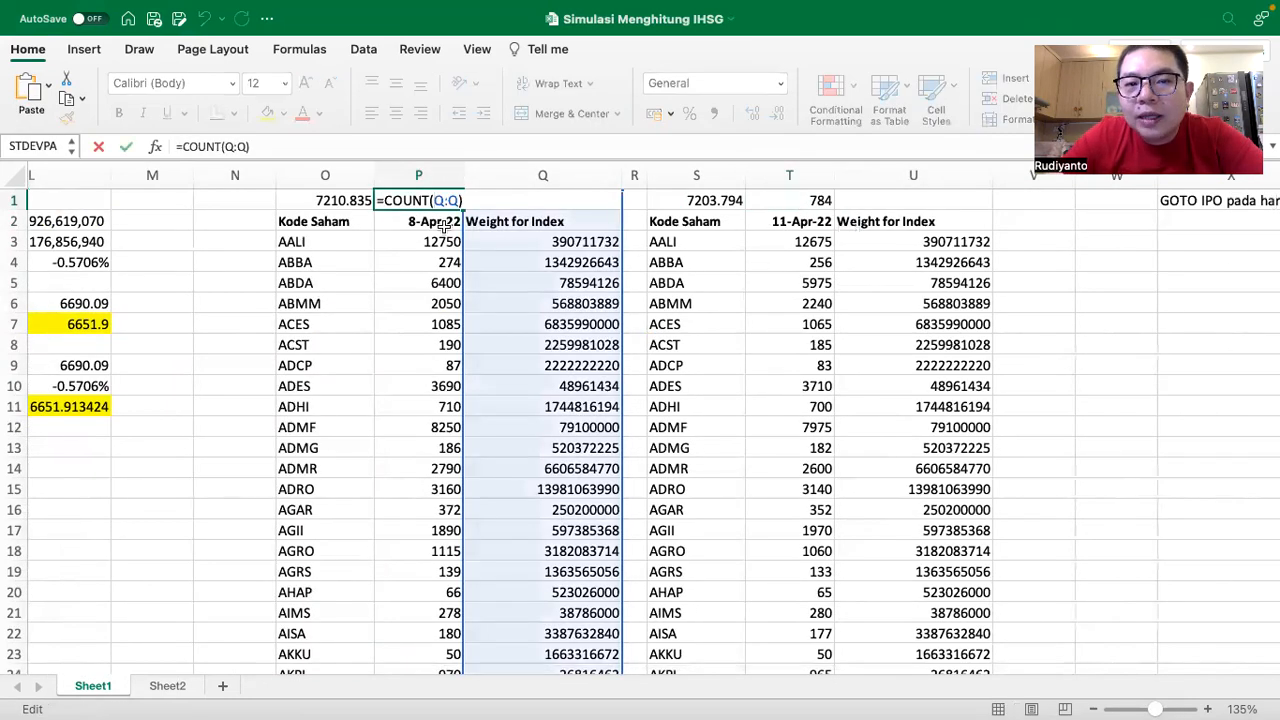
pyautogui.press('Return')
pyautogui.doubleClick(803, 198)
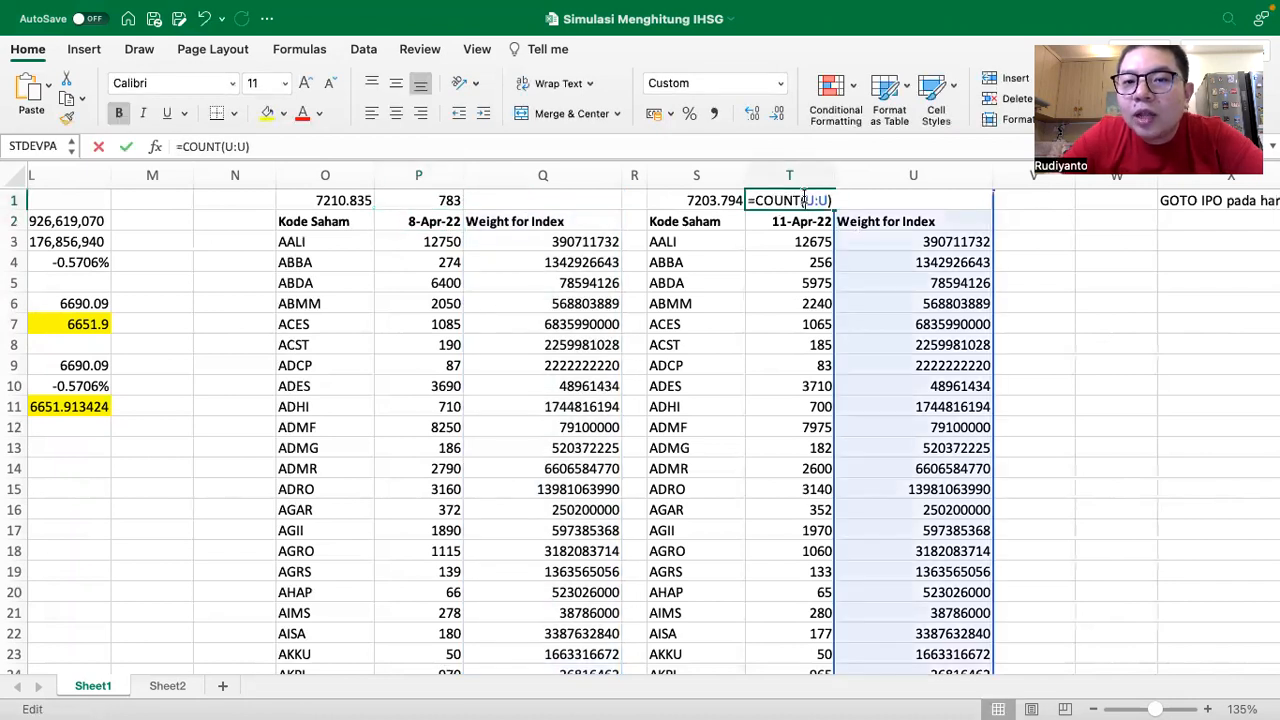
pyautogui.press('Return')
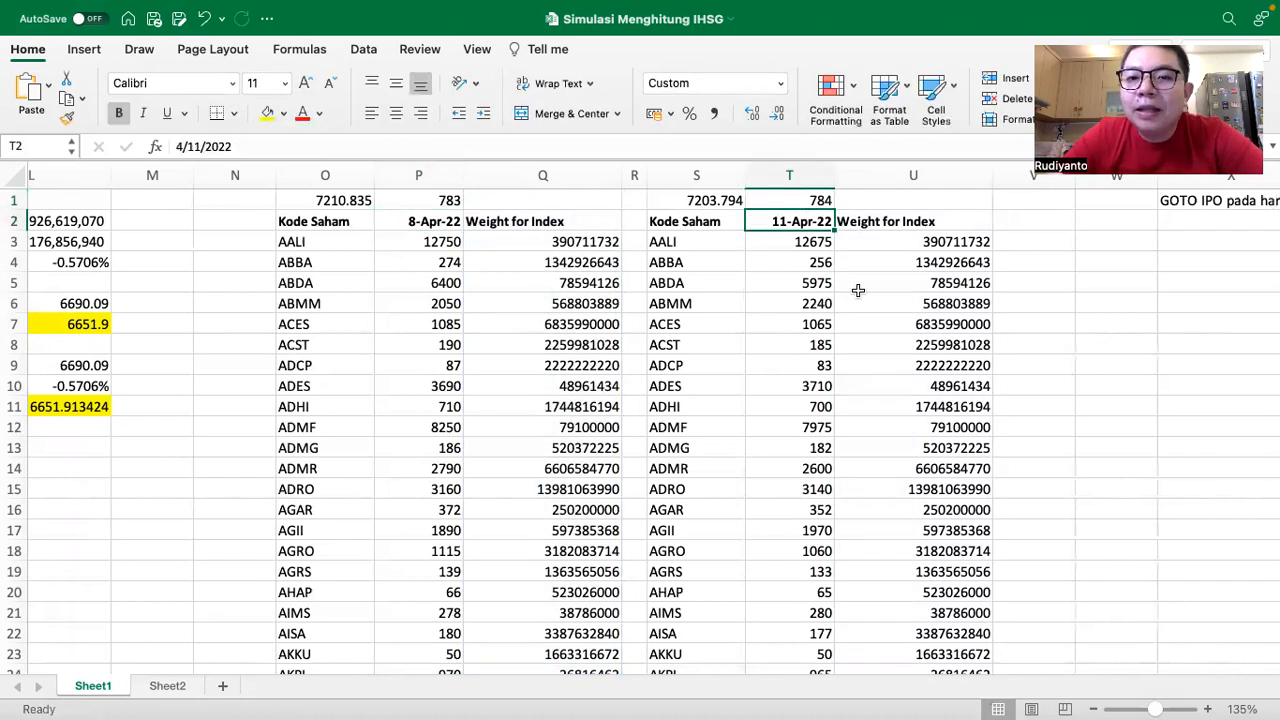
# Step: Locate GOTO in the 11 April stock list and review the note on its IPO price
pyautogui.scroll(-20, 858, 290)
pyautogui.scroll(-20, 858, 290)
pyautogui.scroll(-5, 858, 290)
pyautogui.scroll(1, 752, 289)
pyautogui.click(703, 302)
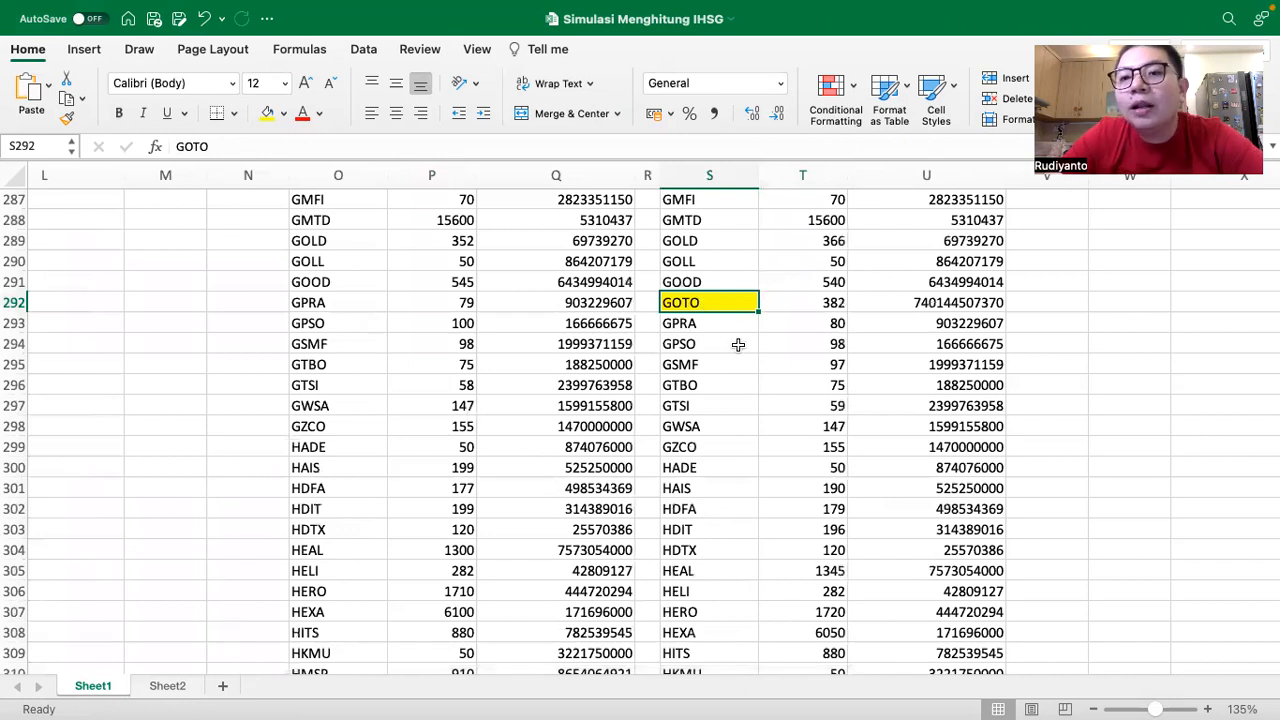
pyautogui.scroll(20, 738, 344)
pyautogui.scroll(20, 738, 344)
pyautogui.hscroll(-2, 738, 344)
pyautogui.hscroll(4, 738, 344)
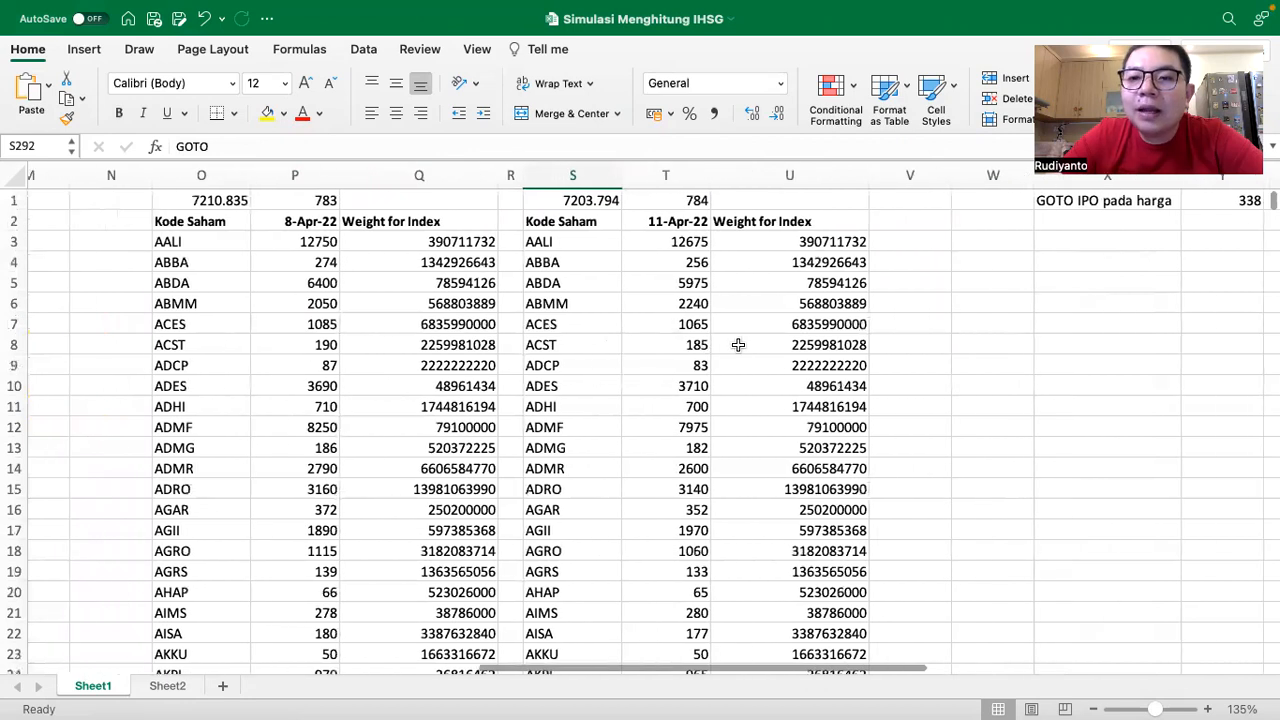
# Step: Enter the heading "Harga x WFI 8 April" in W2
pyautogui.hscroll(1, 738, 344)
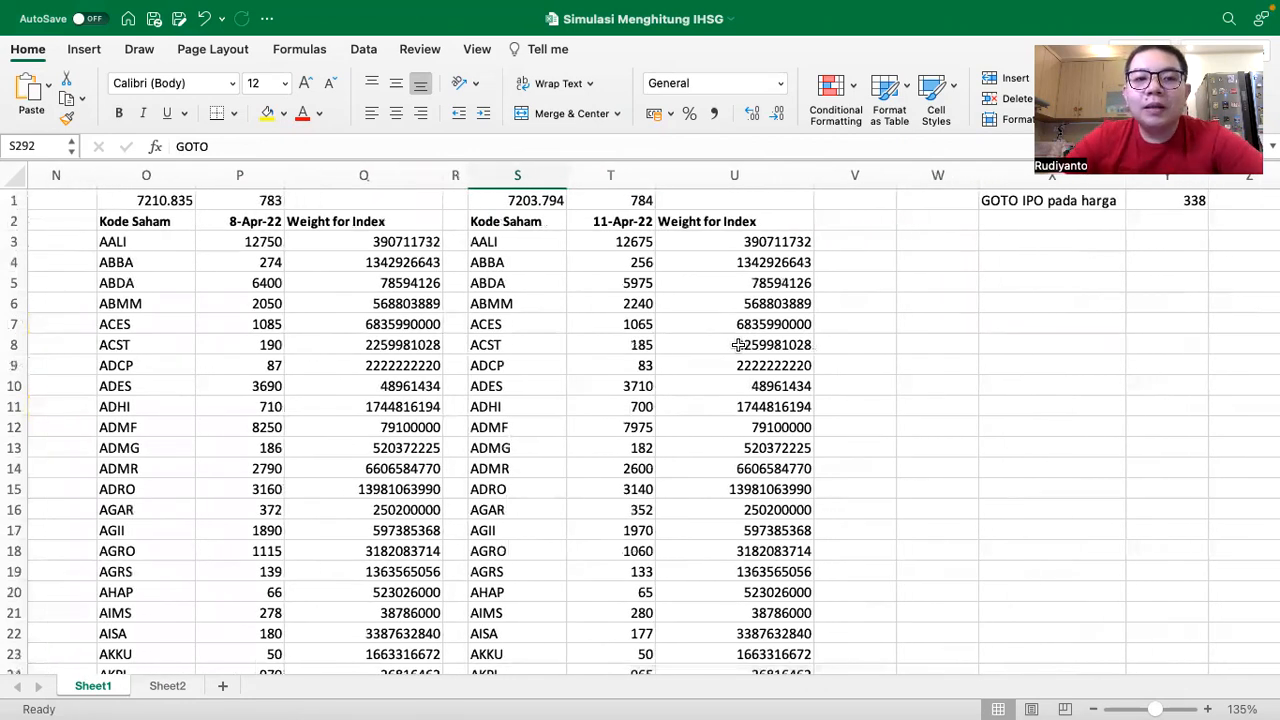
pyautogui.click(912, 221)
pyautogui.write('Harga x WFI')
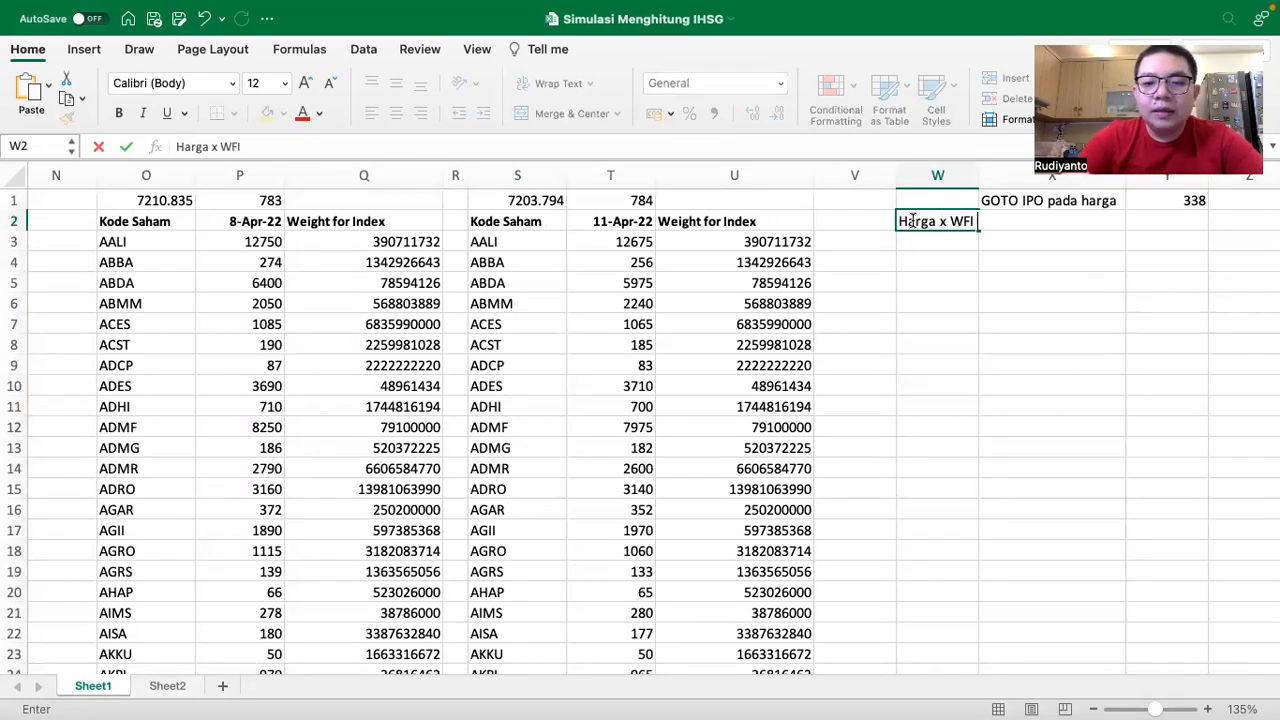
pyautogui.write(' 8 April')
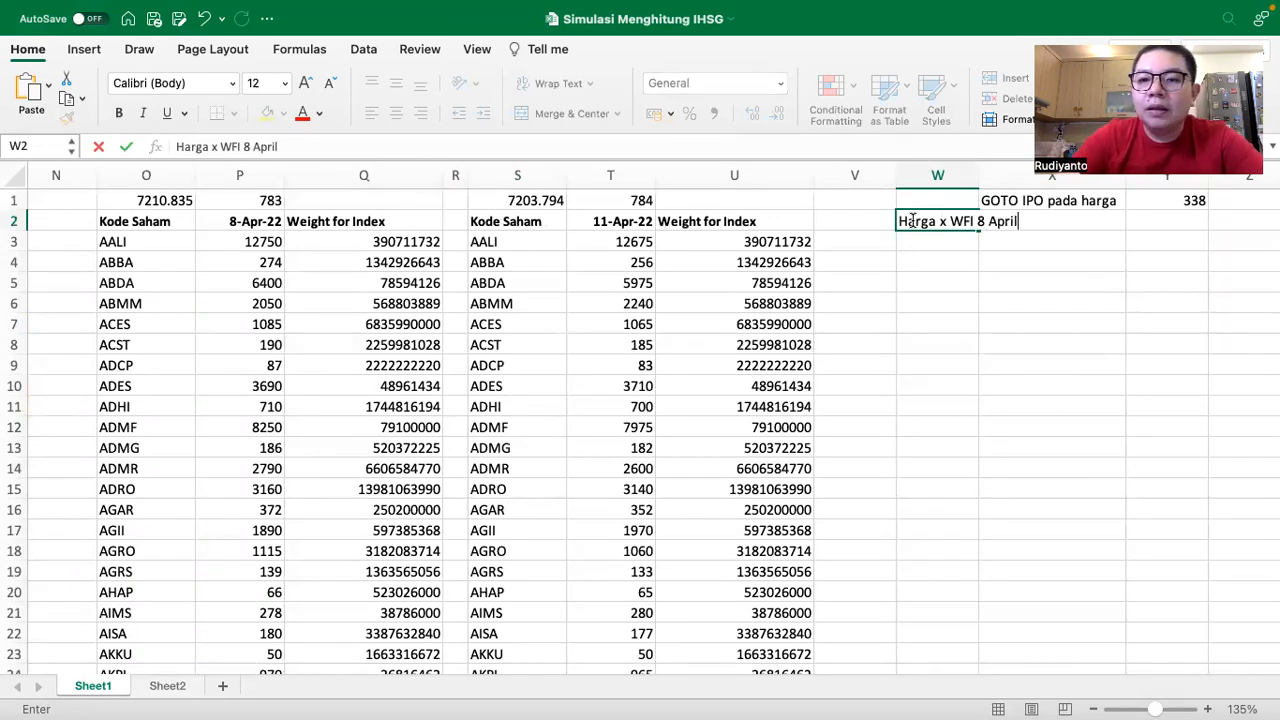
pyautogui.click(963, 322)
# Step: Move the GOTO IPO price note from X1:Y1 to AA3:AB3, and adjust the column widths of V and W to fit the heading
pyautogui.hscroll(6, 963, 320)
pyautogui.moveTo(708, 198); pyautogui.dragTo(1026, 248)
pyautogui.hscroll(-2, 899, 311)
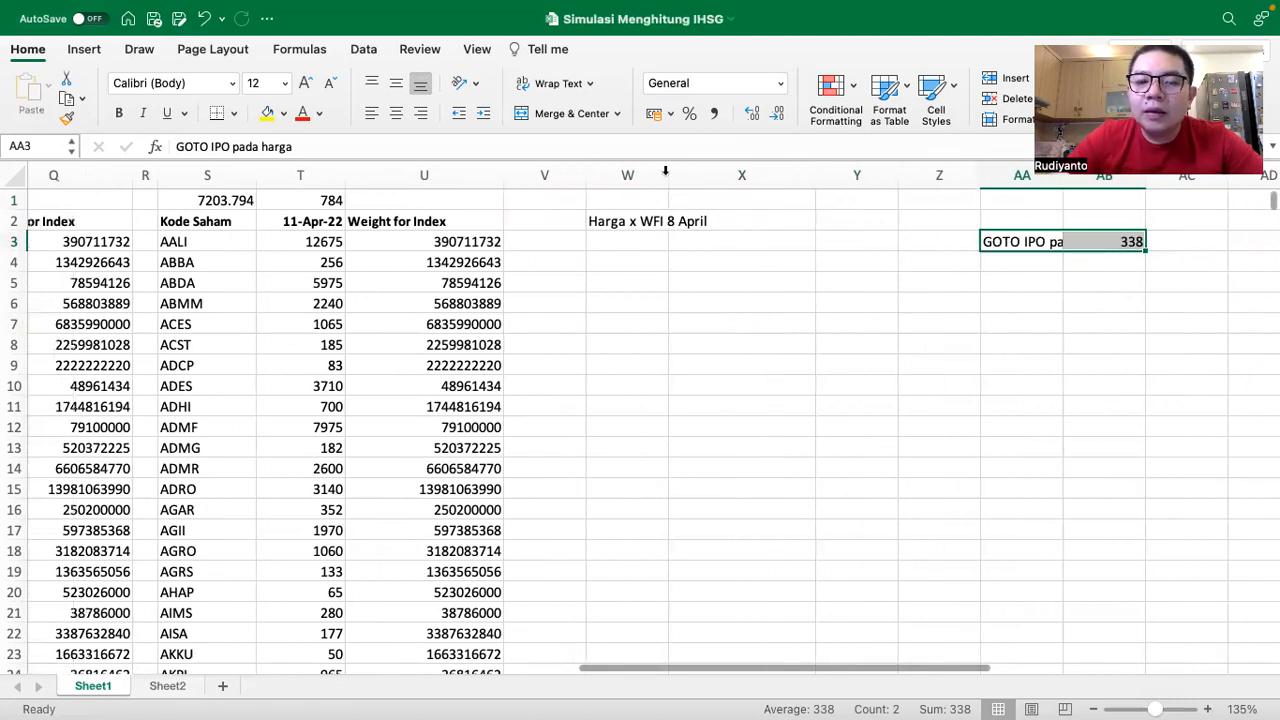
pyautogui.moveTo(586, 174); pyautogui.dragTo(519, 173)
# Step: Calculate the 8 April price times weight for AALI in W3 with =P3*Q3
pyautogui.click(586, 240)
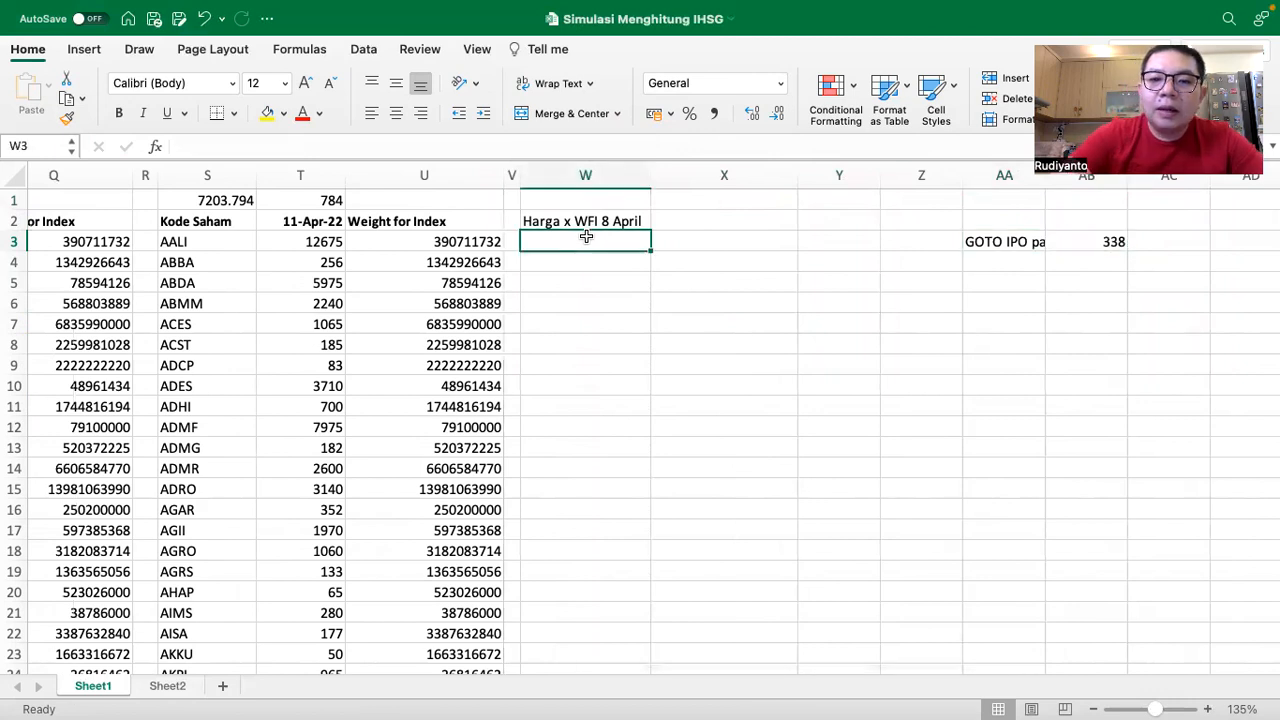
pyautogui.write('=')
pyautogui.press('Left')
pyautogui.press('Left')
pyautogui.press('Left')
pyautogui.press('Left')
pyautogui.press('Left')
pyautogui.press('Left')
pyautogui.press('Left')
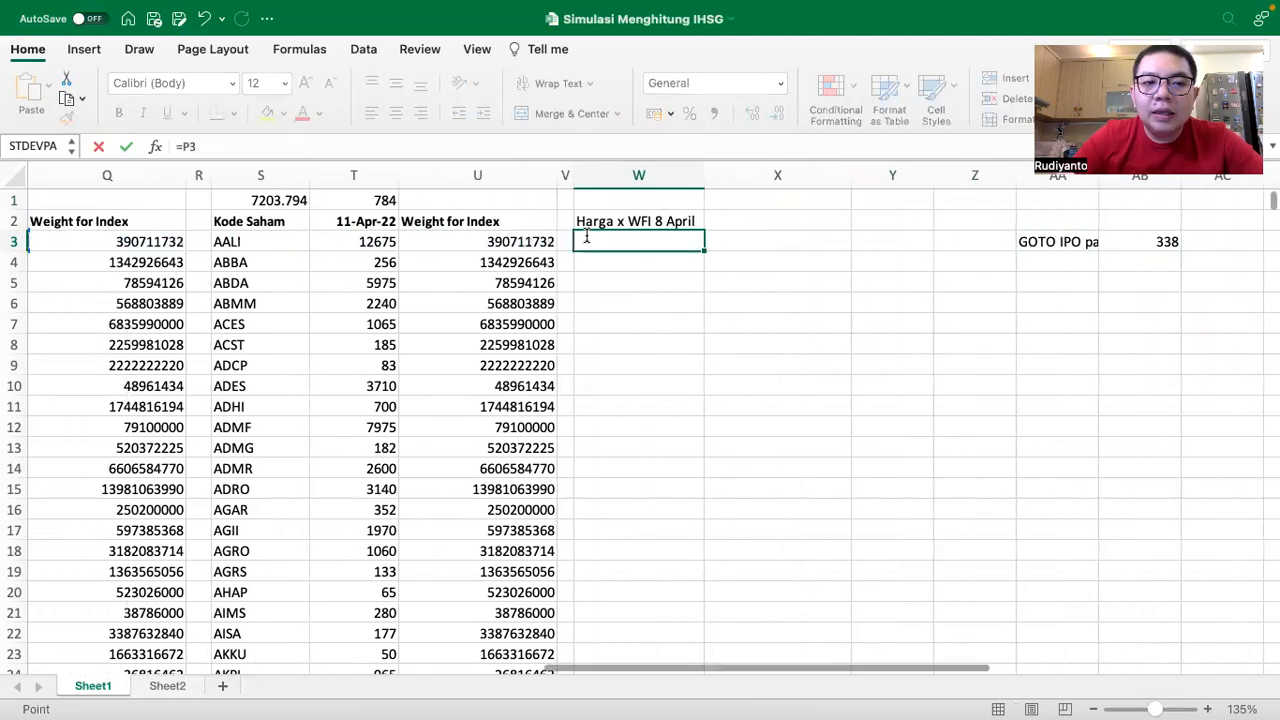
pyautogui.write('*')
pyautogui.press('Left')
pyautogui.press('Left')
pyautogui.press('Left')
pyautogui.press('Left')
pyautogui.press('Left')
pyautogui.press('Left')
pyautogui.press('Return')
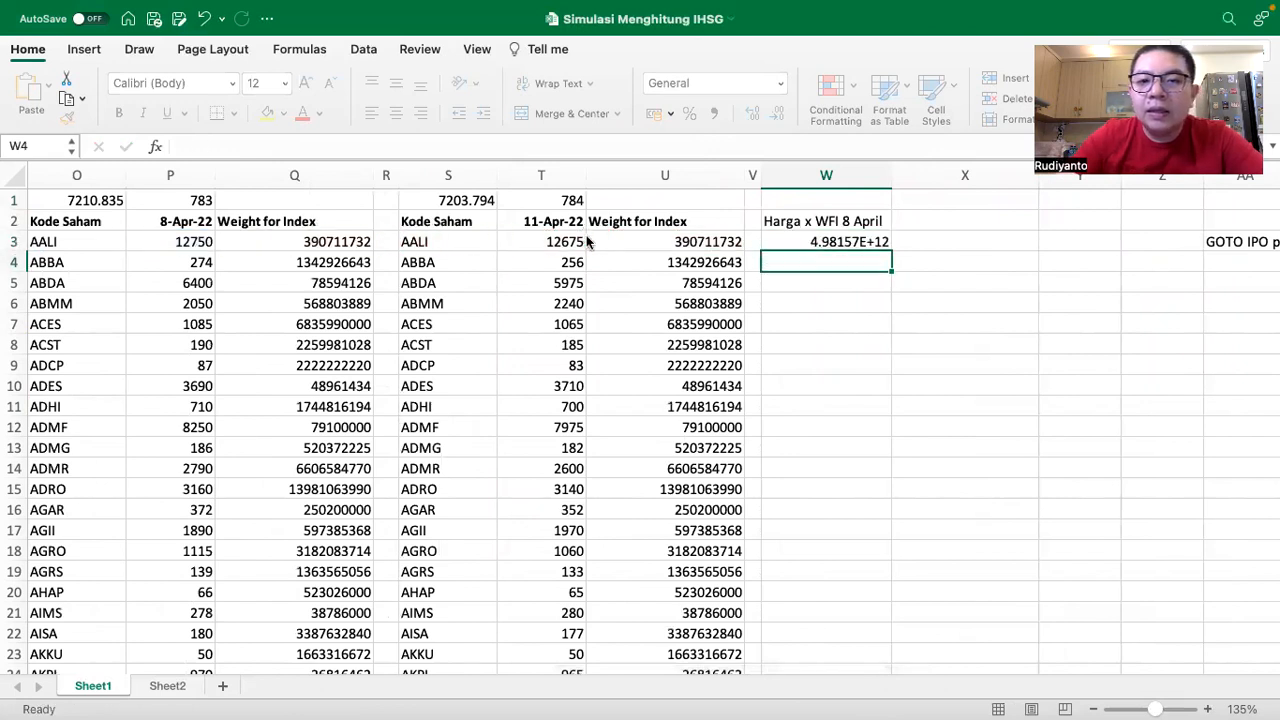
# Step: Format W3 with thousands separators and no decimals, and fill its formula down to W786
pyautogui.click(808, 241)
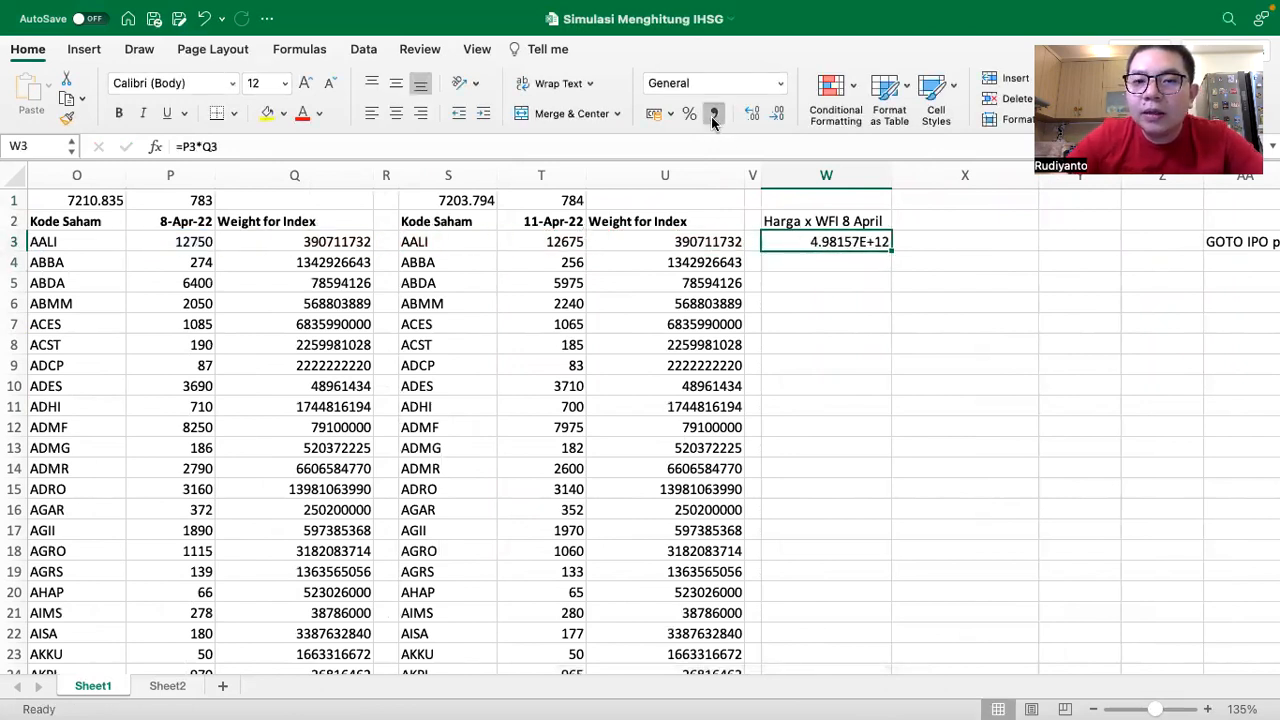
pyautogui.click(714, 117)
pyautogui.moveTo(897, 251); pyautogui.dragTo(853, 706)
pyautogui.moveTo(853, 707); pyautogui.dragTo(835, 442)
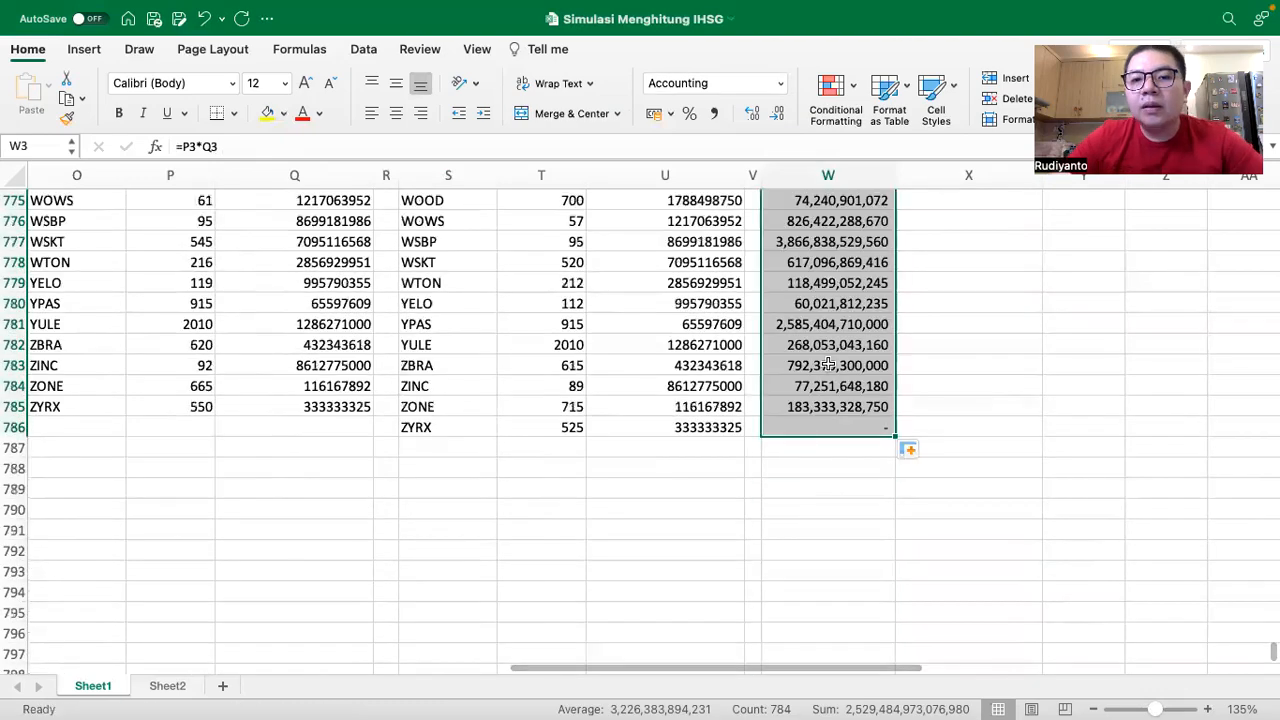
# Step: Total the 8 April values in W1 by copying the SUM formula from I1, and widen column W to fit
pyautogui.scroll(15, 830, 400)
pyautogui.scroll(20, 828, 362)
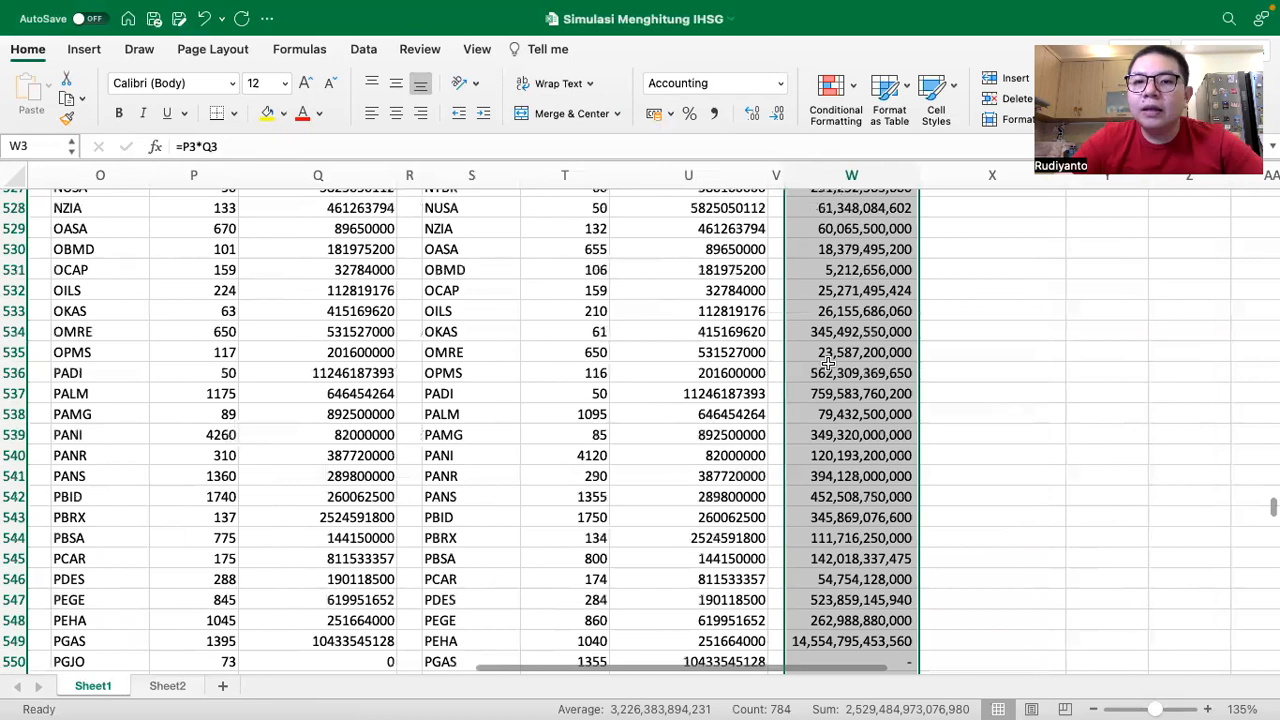
pyautogui.scroll(20, 828, 362)
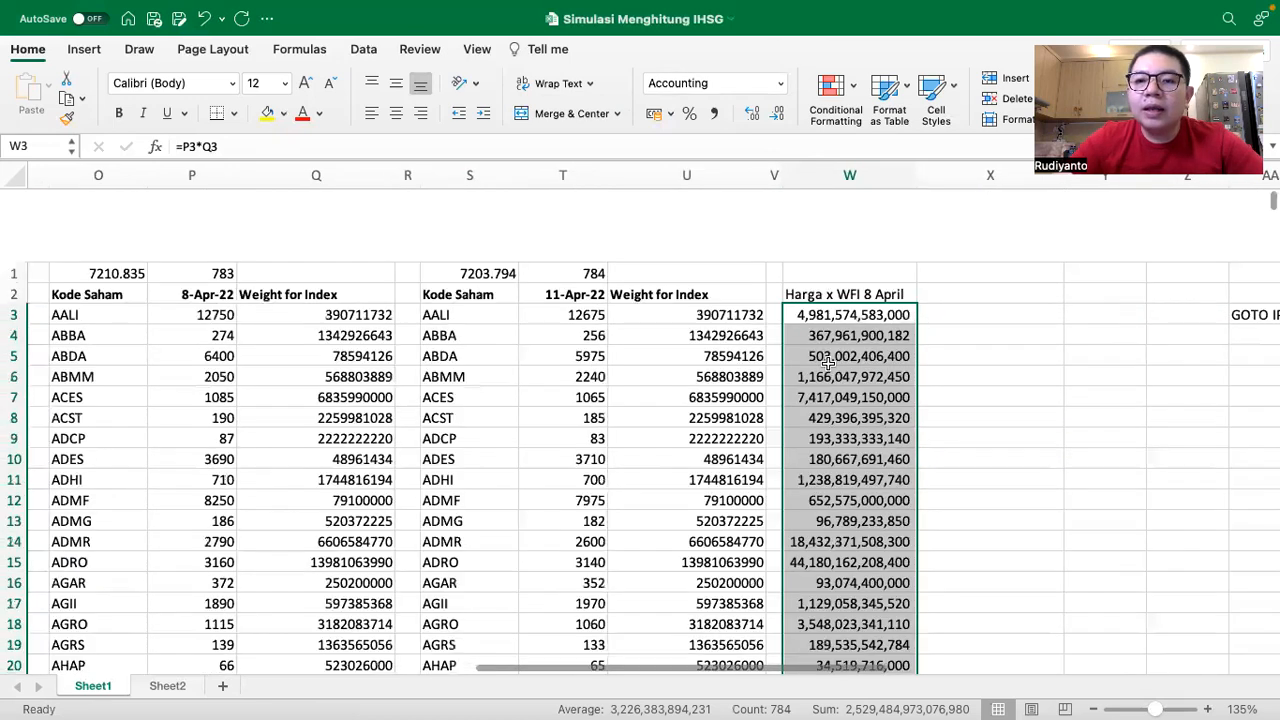
pyautogui.click(815, 204)
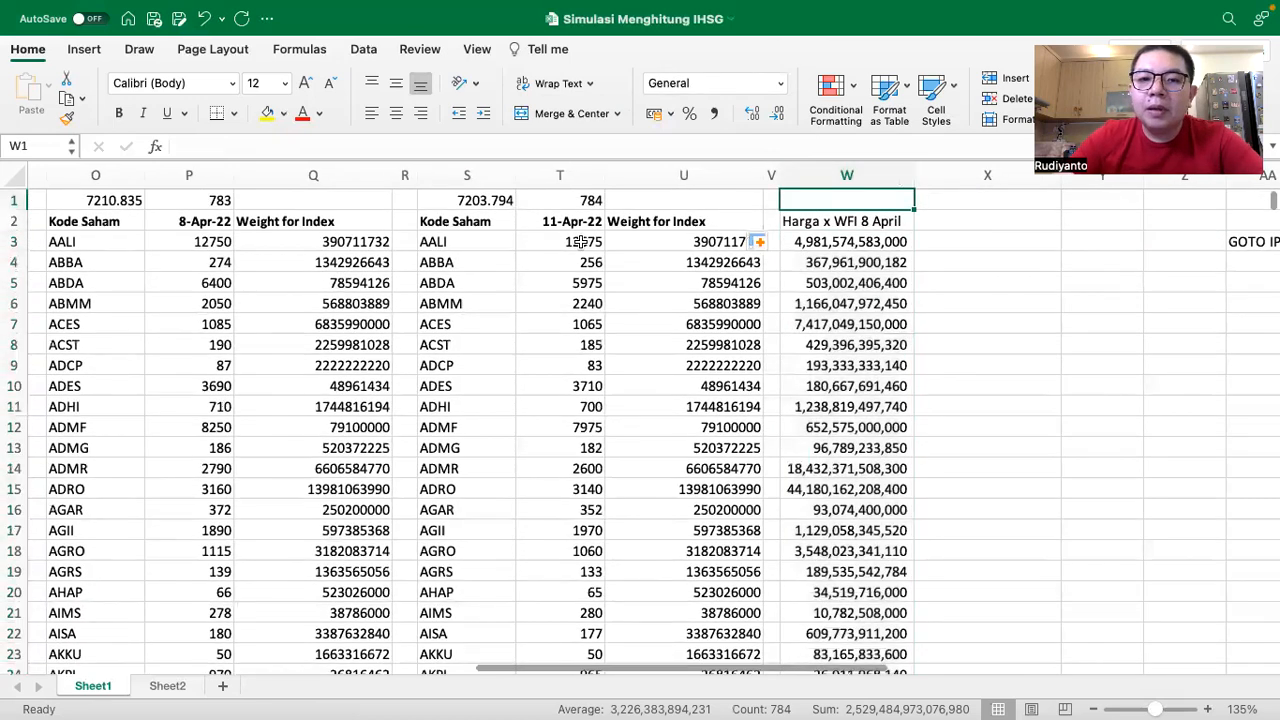
pyautogui.hscroll(-10, 528, 243)
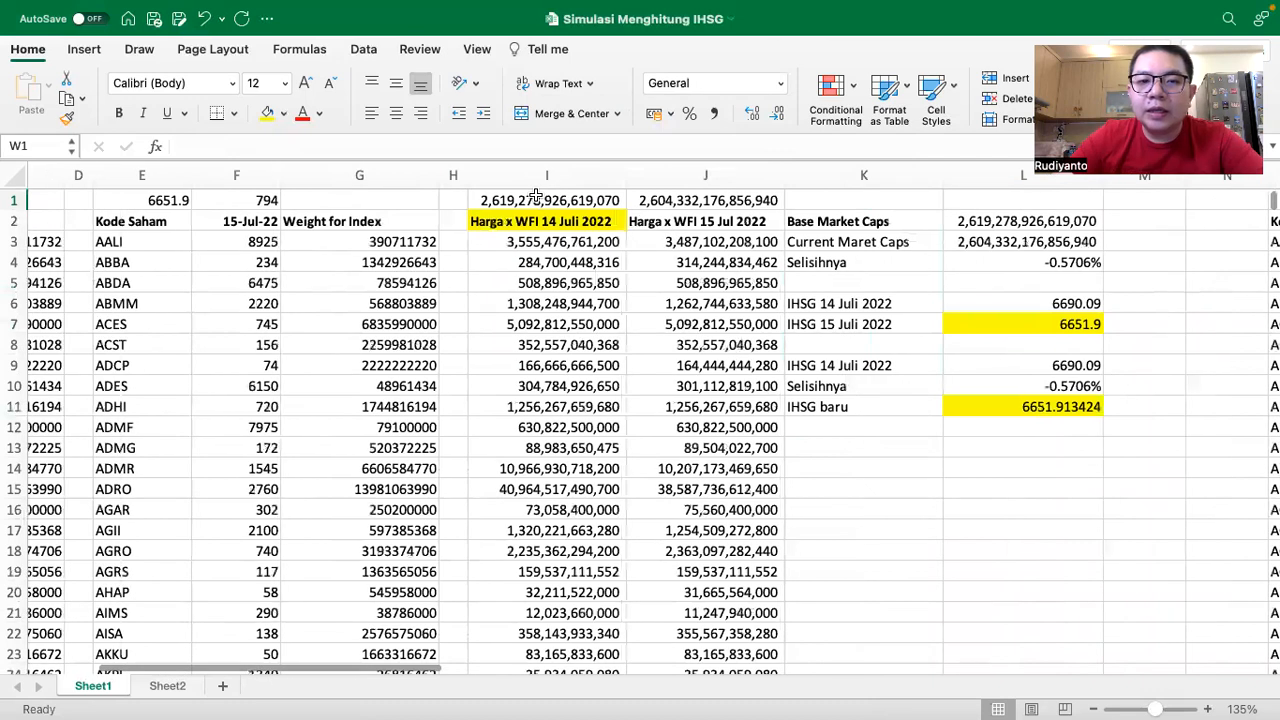
pyautogui.click(537, 196)
pyautogui.press('super+c')
pyautogui.hscroll(10, 666, 262)
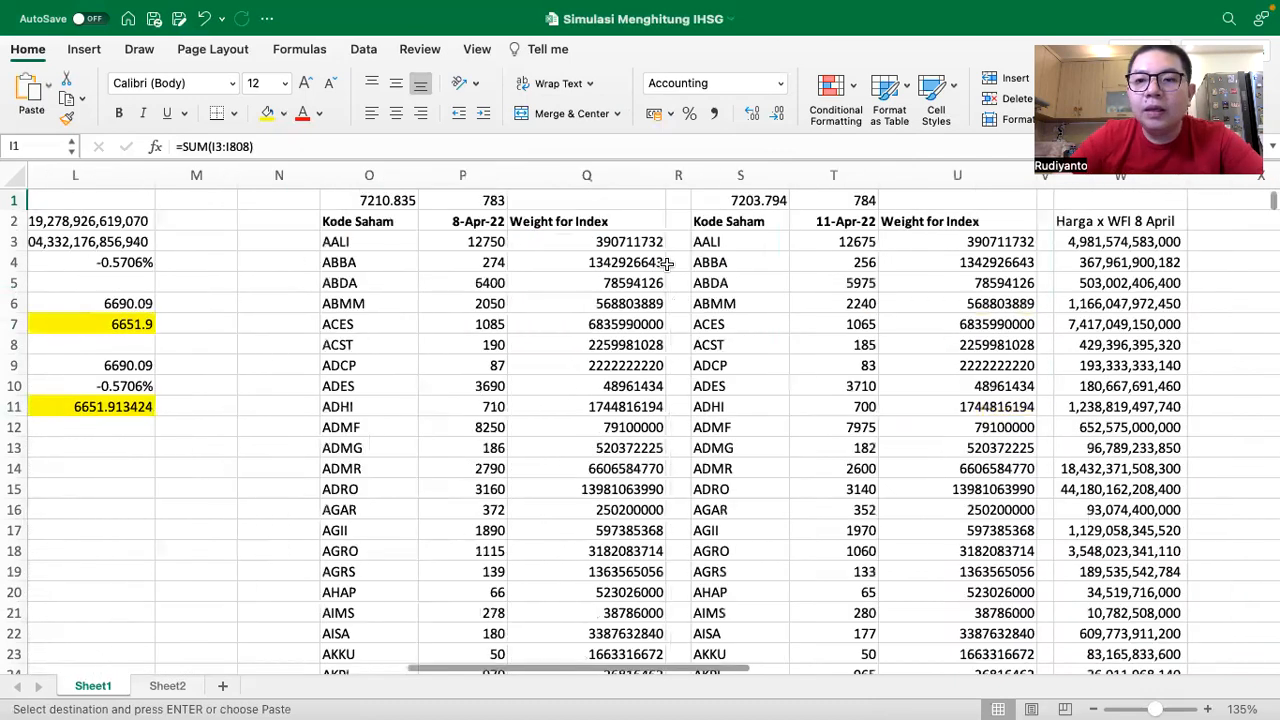
pyautogui.hscroll(6, 666, 262)
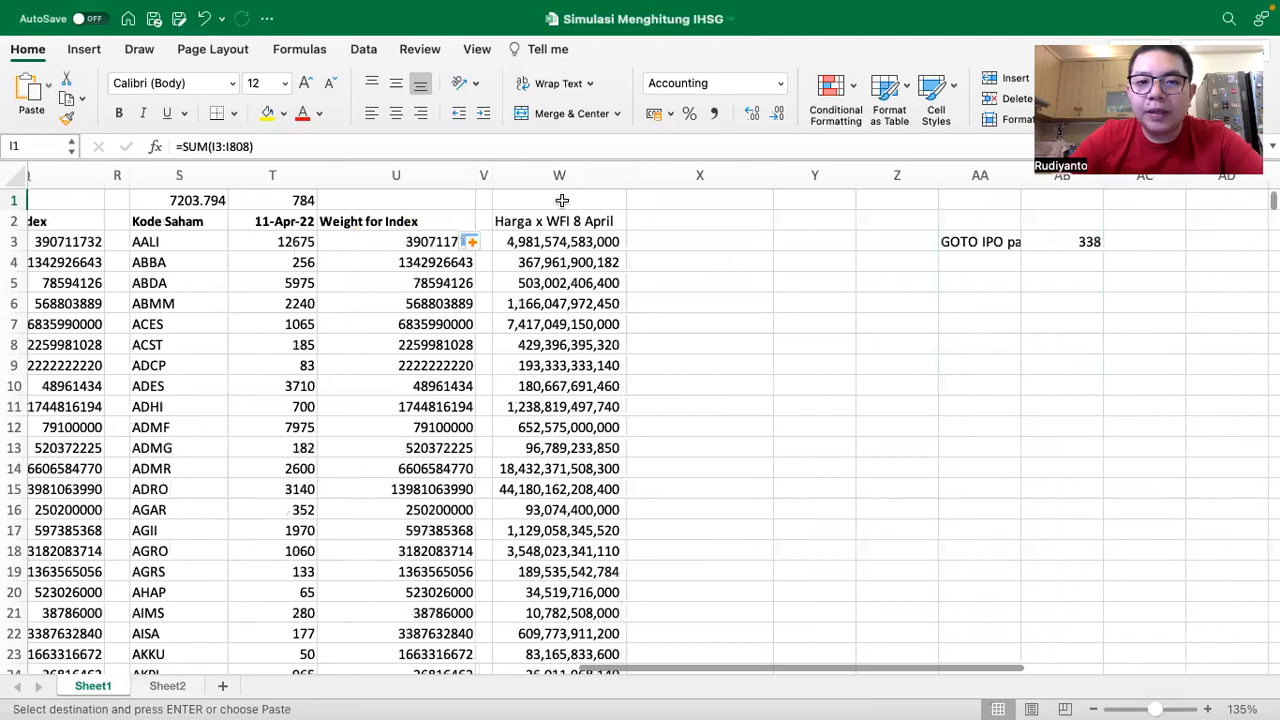
pyautogui.click(562, 200)
pyautogui.press('super+v')
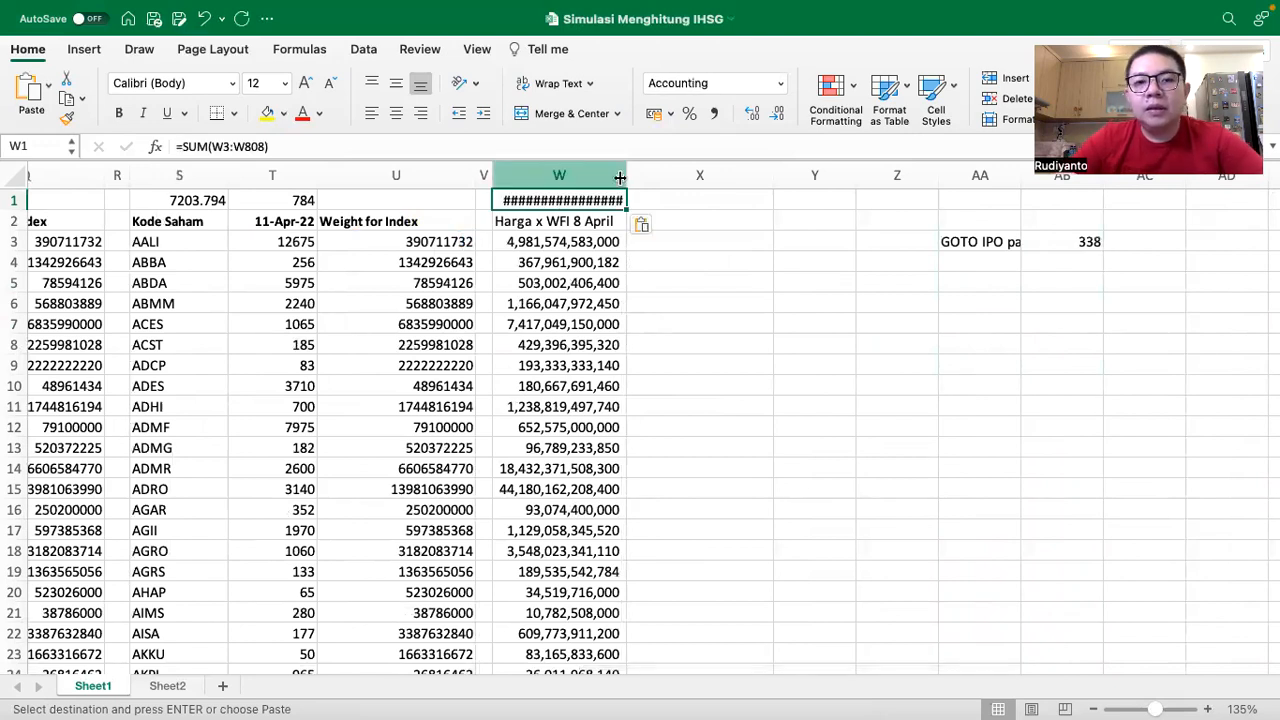
pyautogui.doubleClick(622, 177)
pyautogui.doubleClick(603, 196)
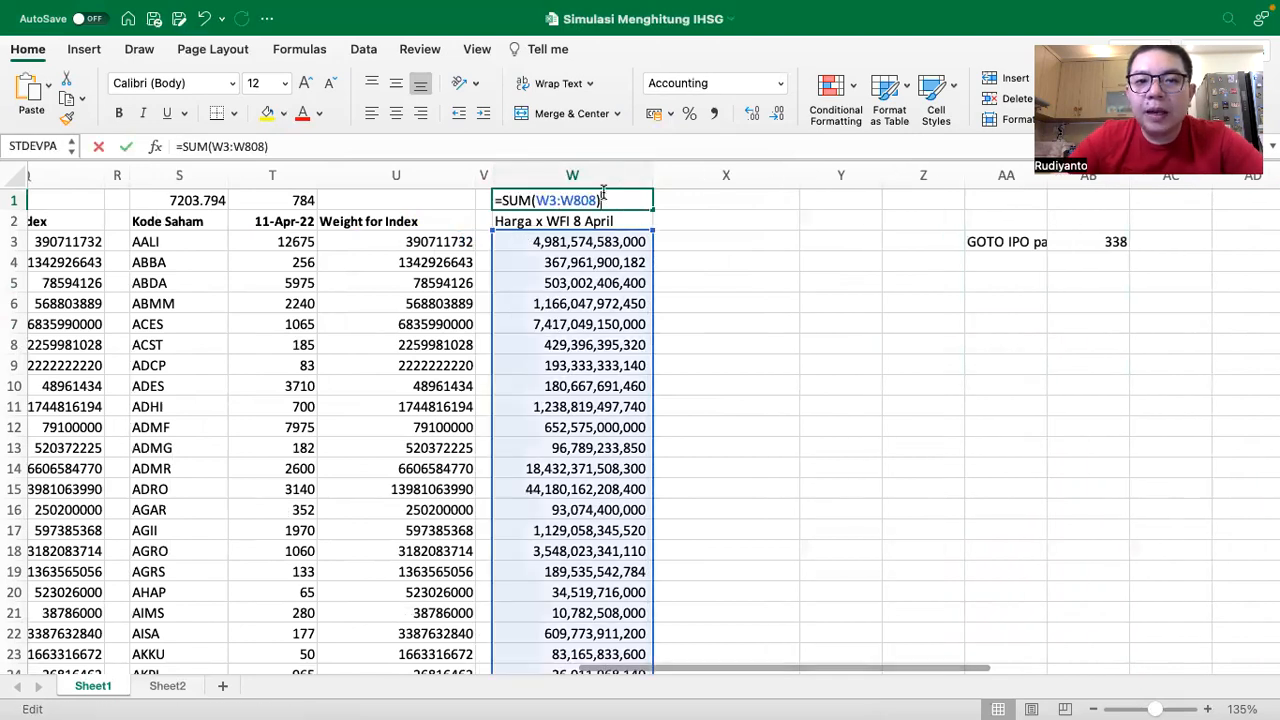
pyautogui.press('Escape')
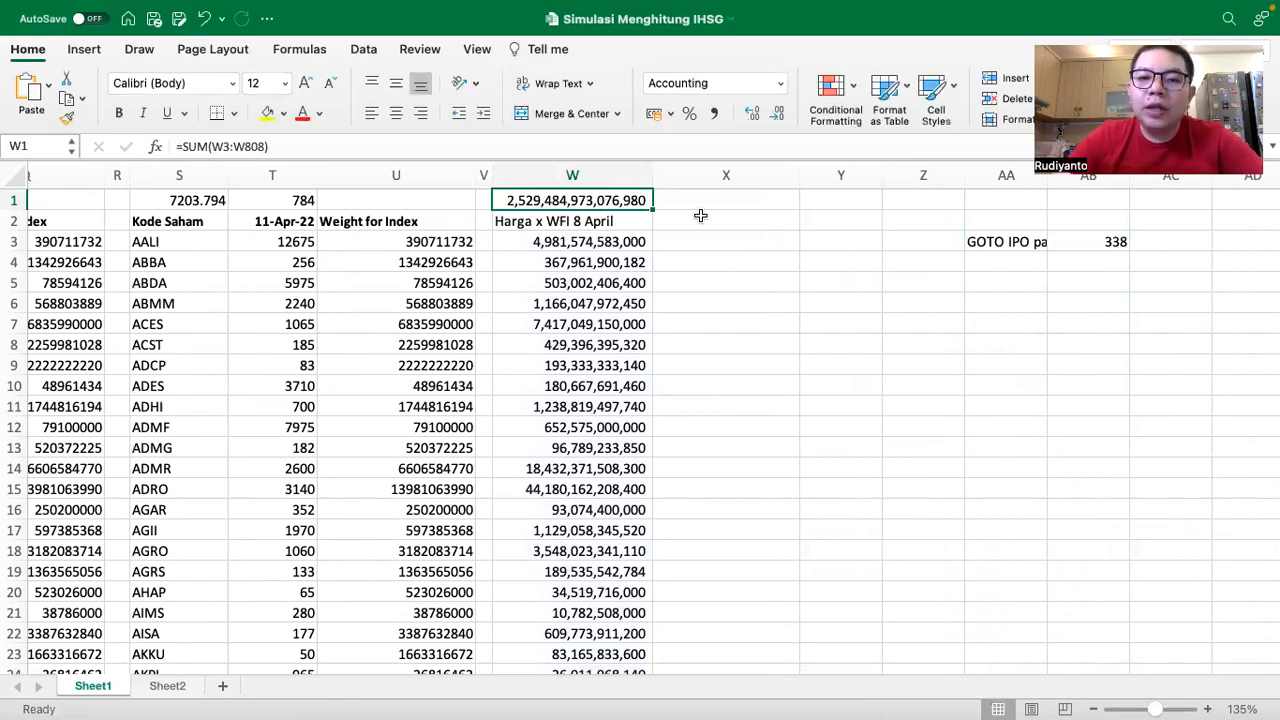
# Step: Enter the heading "Harga x WFI 11 April" in X2
pyautogui.click(700, 216)
pyautogui.write('Harga x WFI 11 April')
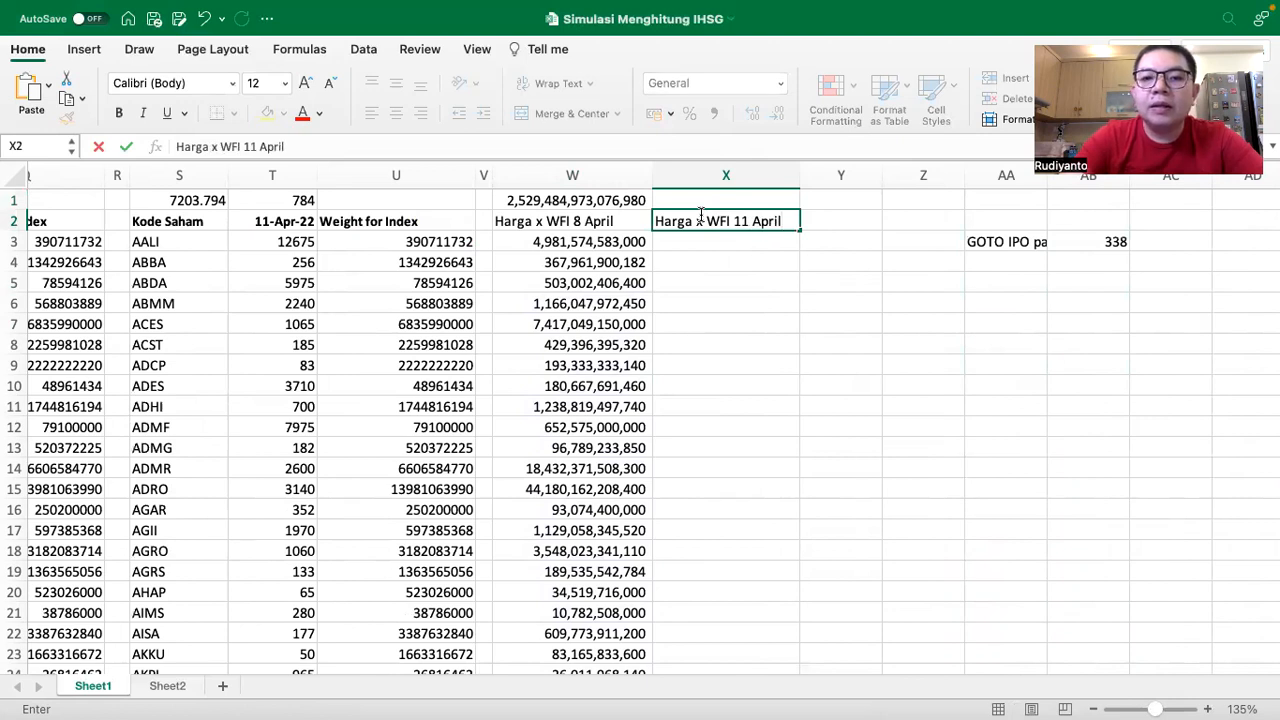
pyautogui.press('Return')
# Step: Calculate the 11 April price times weight for AALI in X3 with =T3*U3
pyautogui.write('=')
pyautogui.press('Left')
pyautogui.press('Left')
pyautogui.press('Left')
pyautogui.press('Left')
pyautogui.press('Left')
pyautogui.press('Right')
pyautogui.write('*')
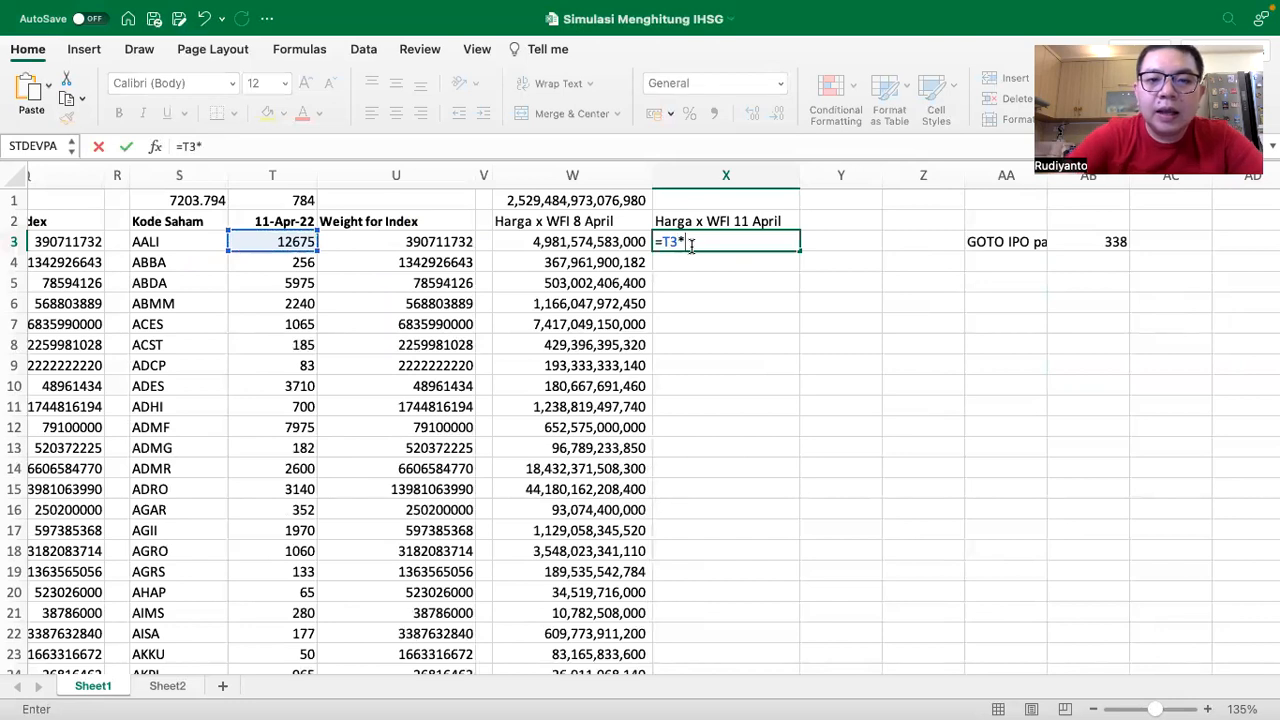
pyautogui.press('Left')
pyautogui.press('Left')
pyautogui.press('Left')
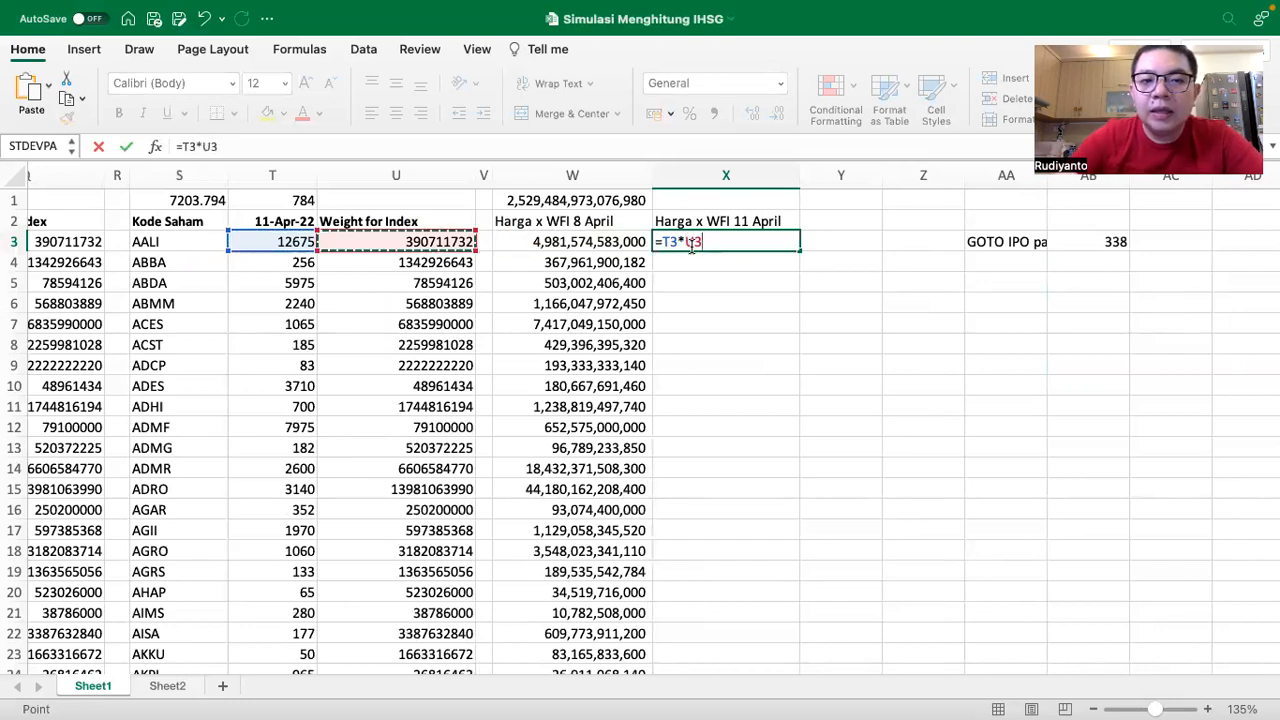
pyautogui.press('Return')
# Step: Format X3 with thousands separators and no decimals, and fill its formula down to X786
pyautogui.click(720, 245)
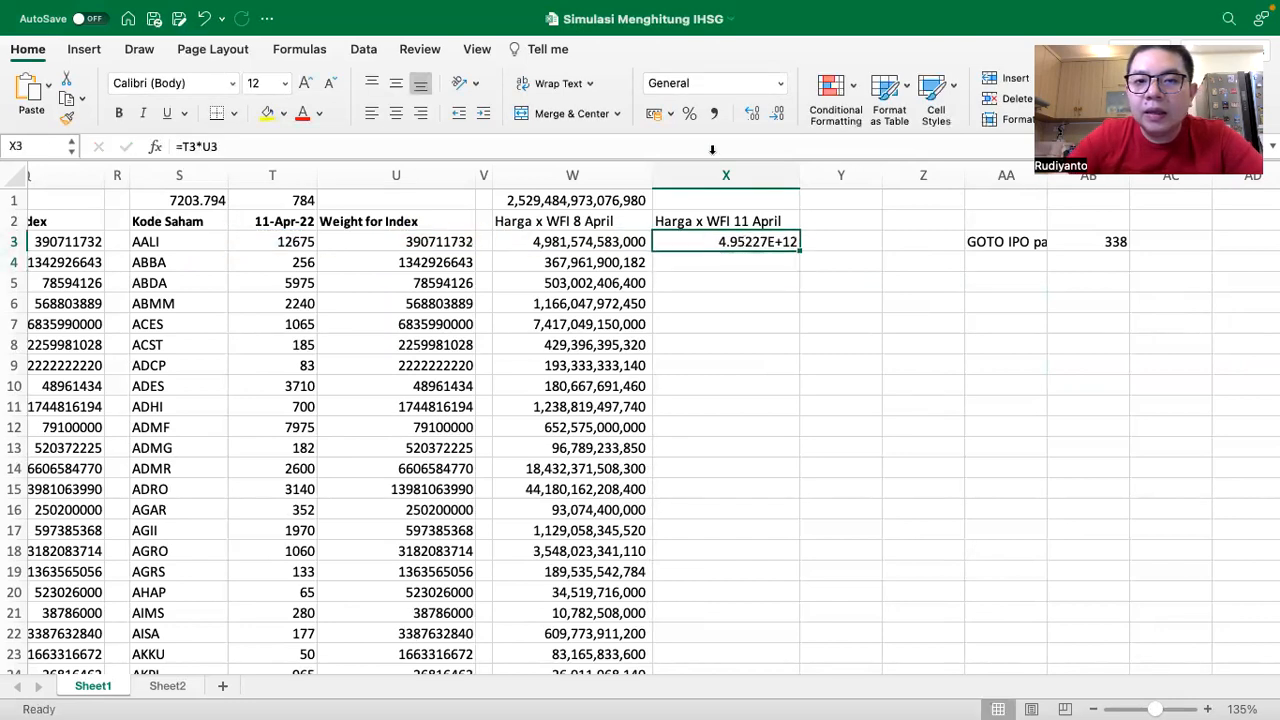
pyautogui.click(713, 114)
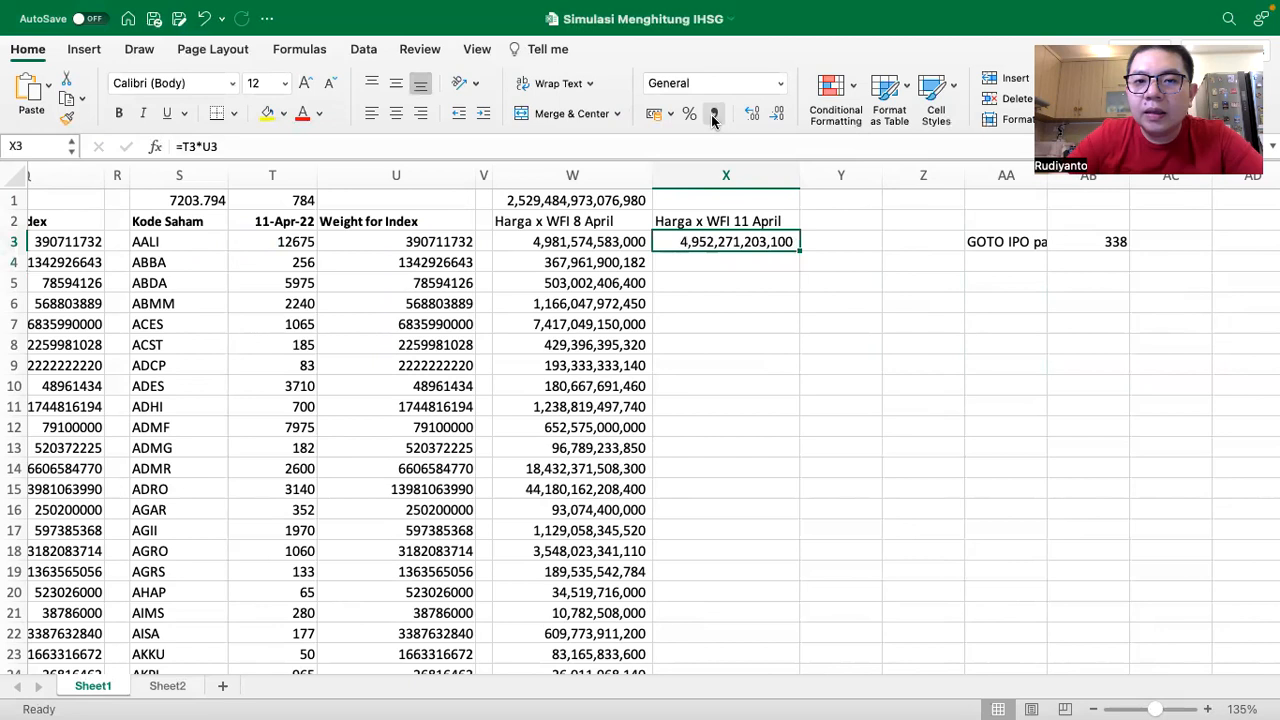
pyautogui.doubleClick(800, 251)
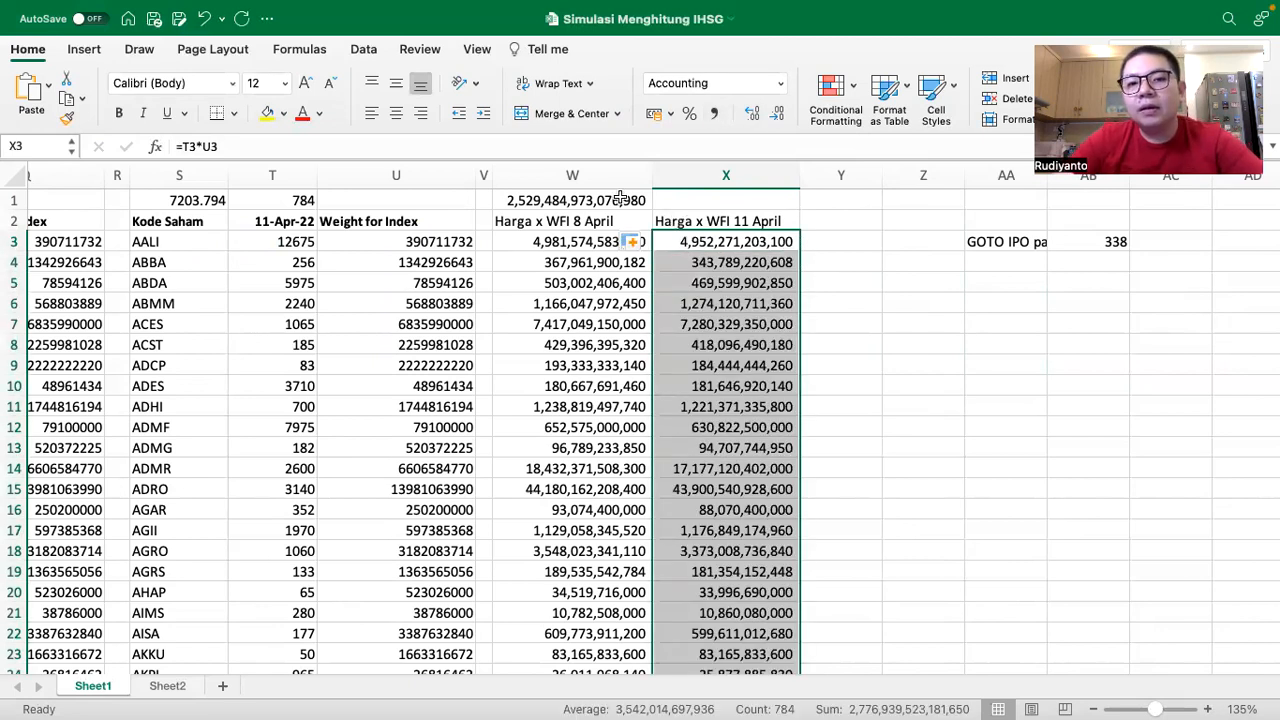
# Step: Total the 11 April values in X1 by copying the SUM formula from W1, and widen column X to fit
pyautogui.click(618, 198)
pyautogui.press('super+c')
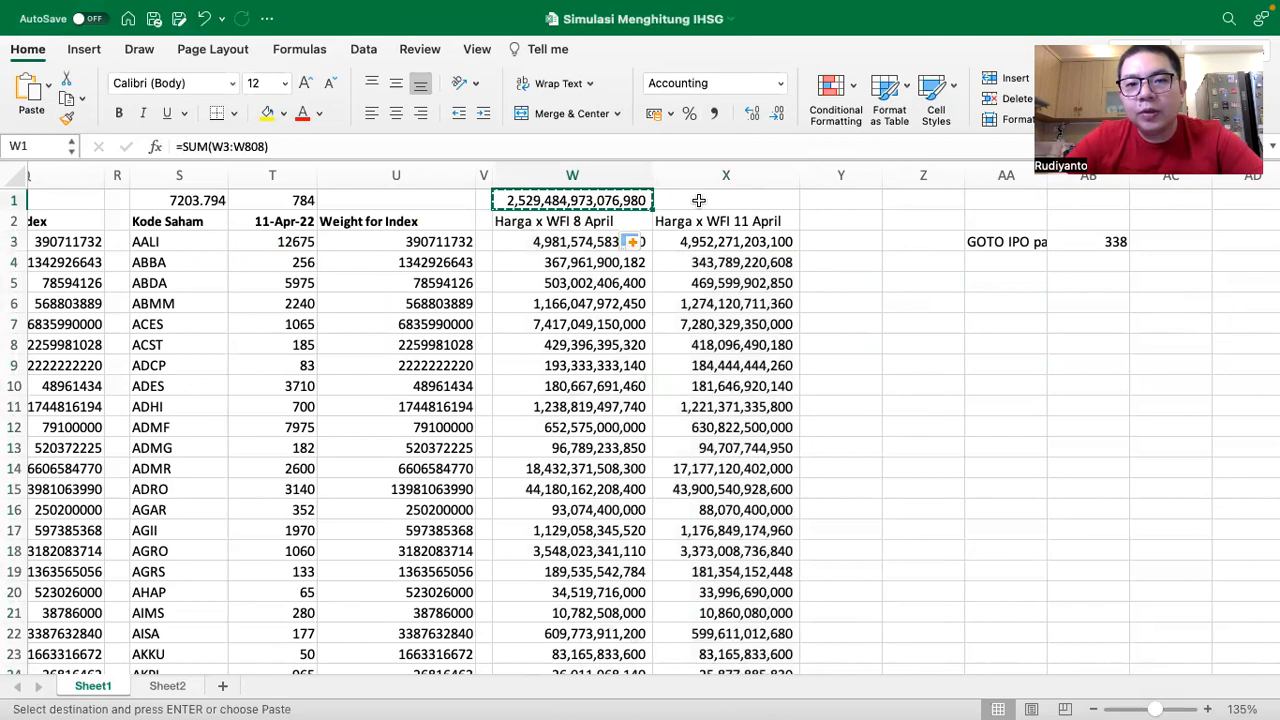
pyautogui.click(699, 200)
pyautogui.press('super+v')
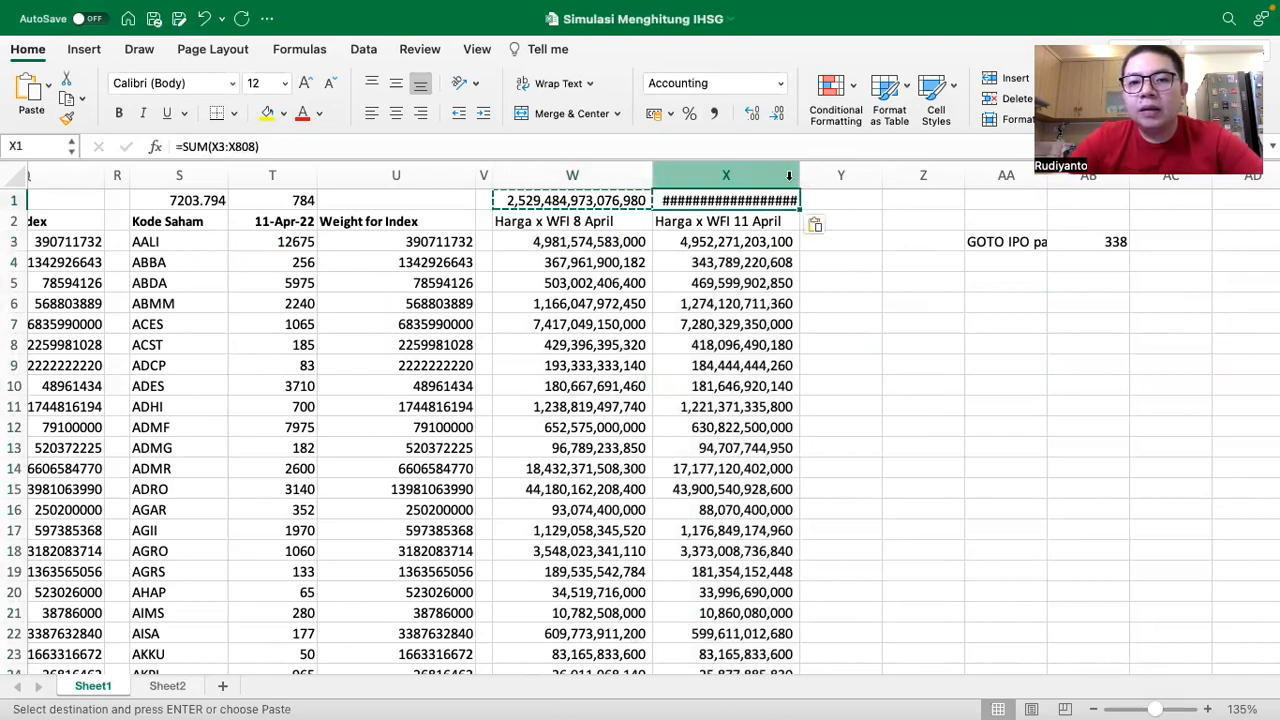
pyautogui.doubleClick(800, 176)
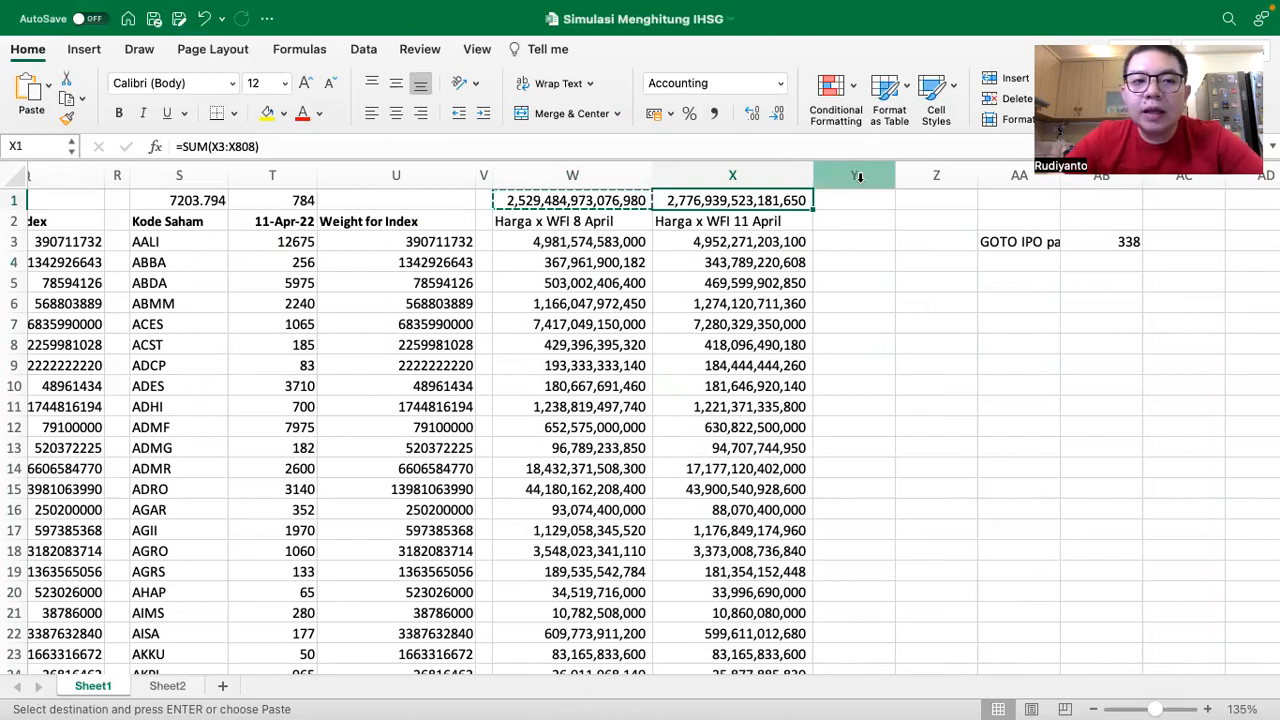
# Step: Copy the market cap comparison block K2:L4 to Z5:AA7, and widen columns Z and AA to fit
pyautogui.hscroll(-15, 333, 362)
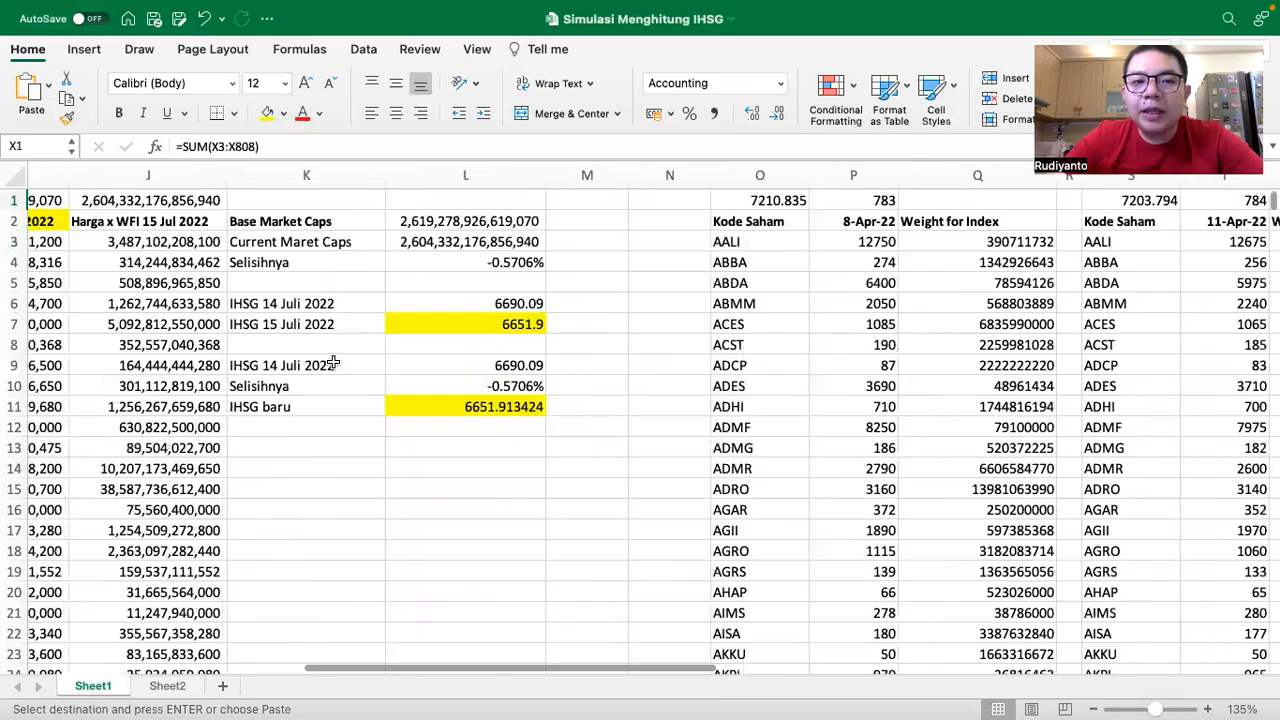
pyautogui.moveTo(570, 225); pyautogui.dragTo(727, 262)
pyautogui.hscroll(5, 771, 288)
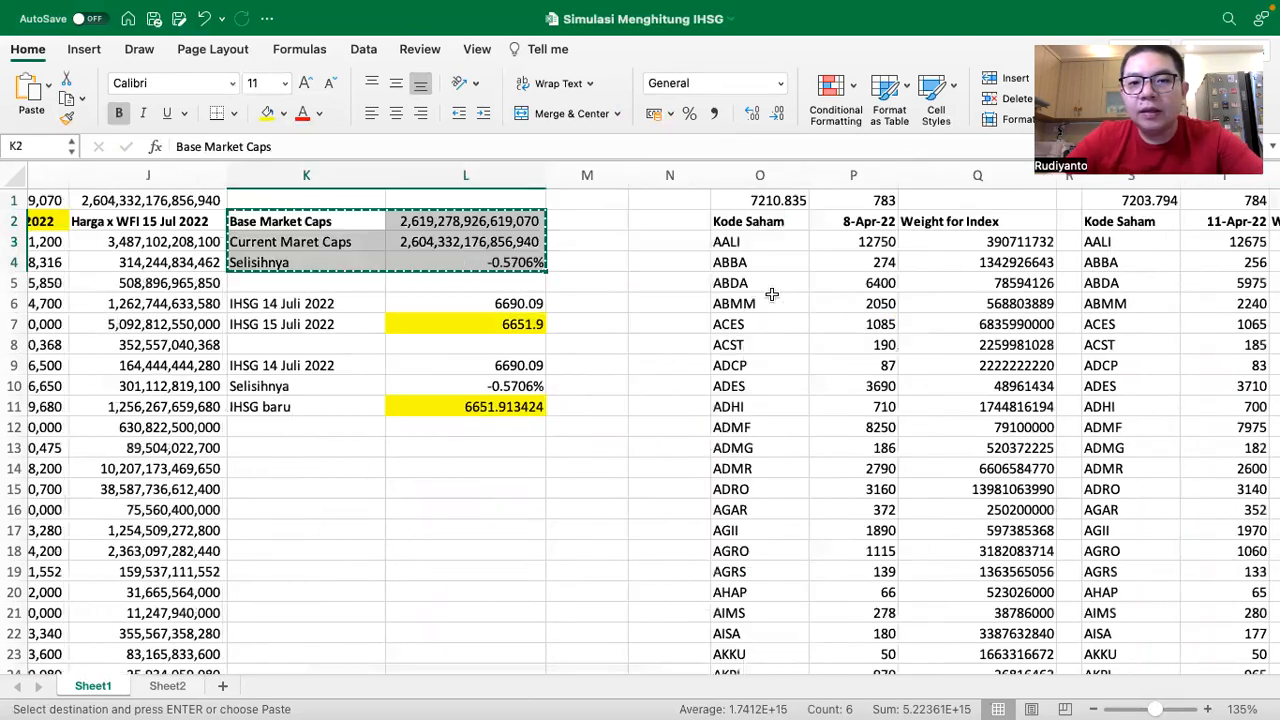
pyautogui.hscroll(10, 771, 288)
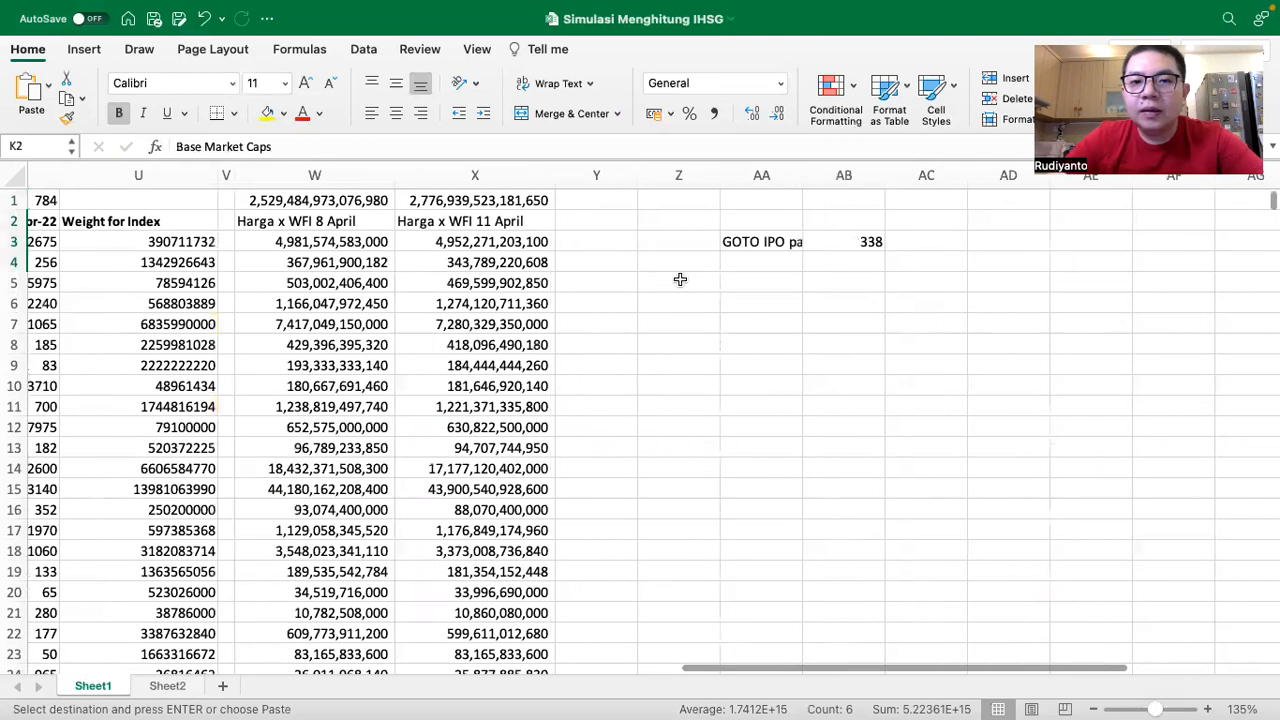
pyautogui.click(680, 280)
pyautogui.press('super+v')
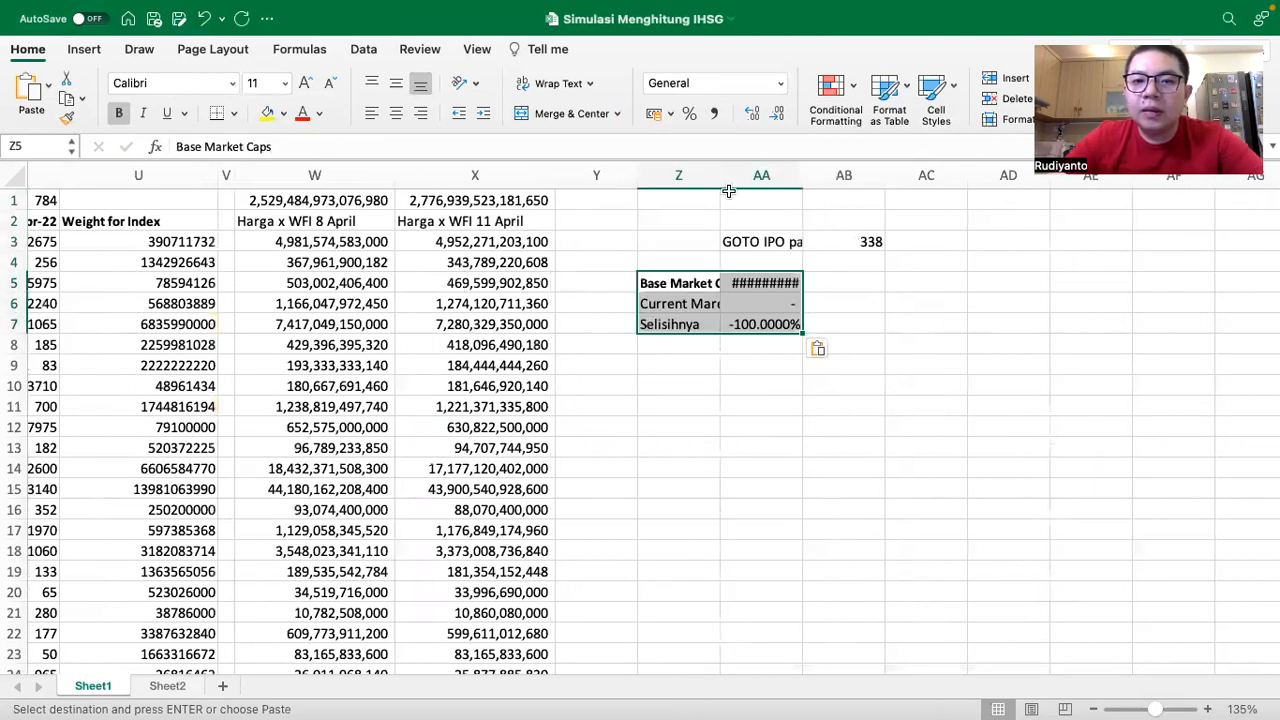
pyautogui.doubleClick(720, 183)
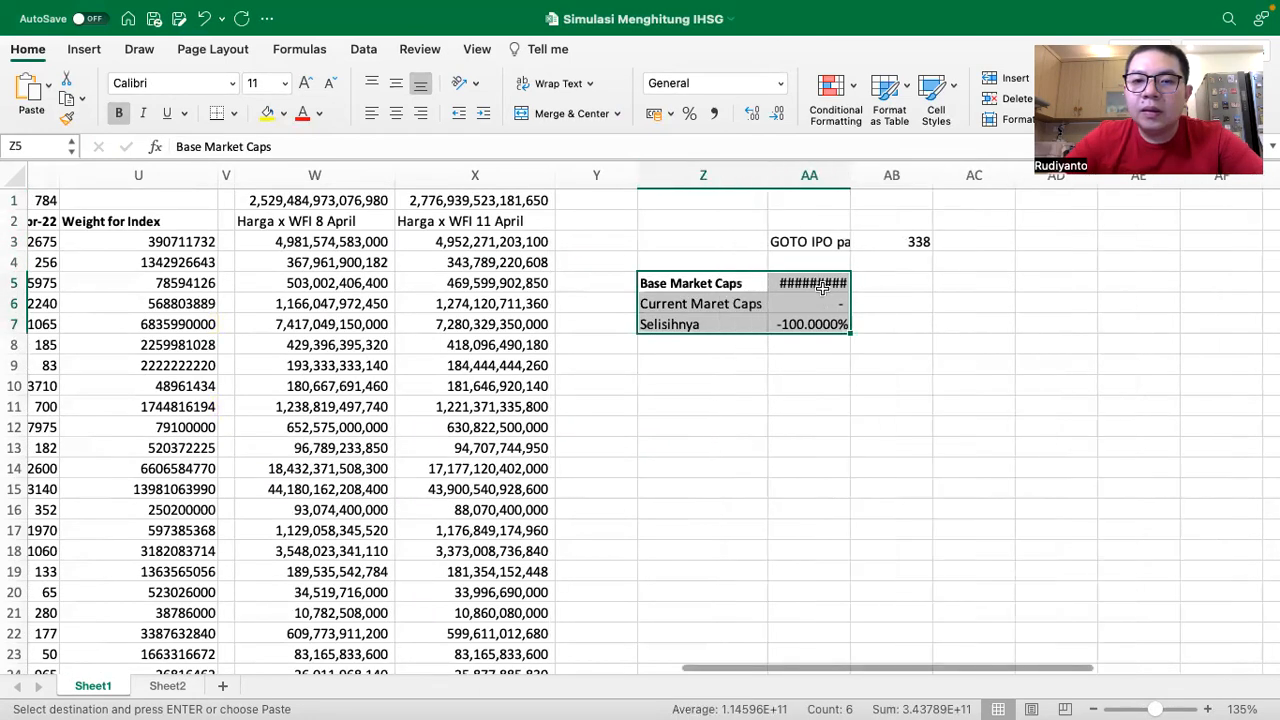
pyautogui.doubleClick(852, 177)
# Step: Link Base Market Caps in AA5 to =W1 and Current Maret Caps in AA6 to =X1
pyautogui.click(845, 286)
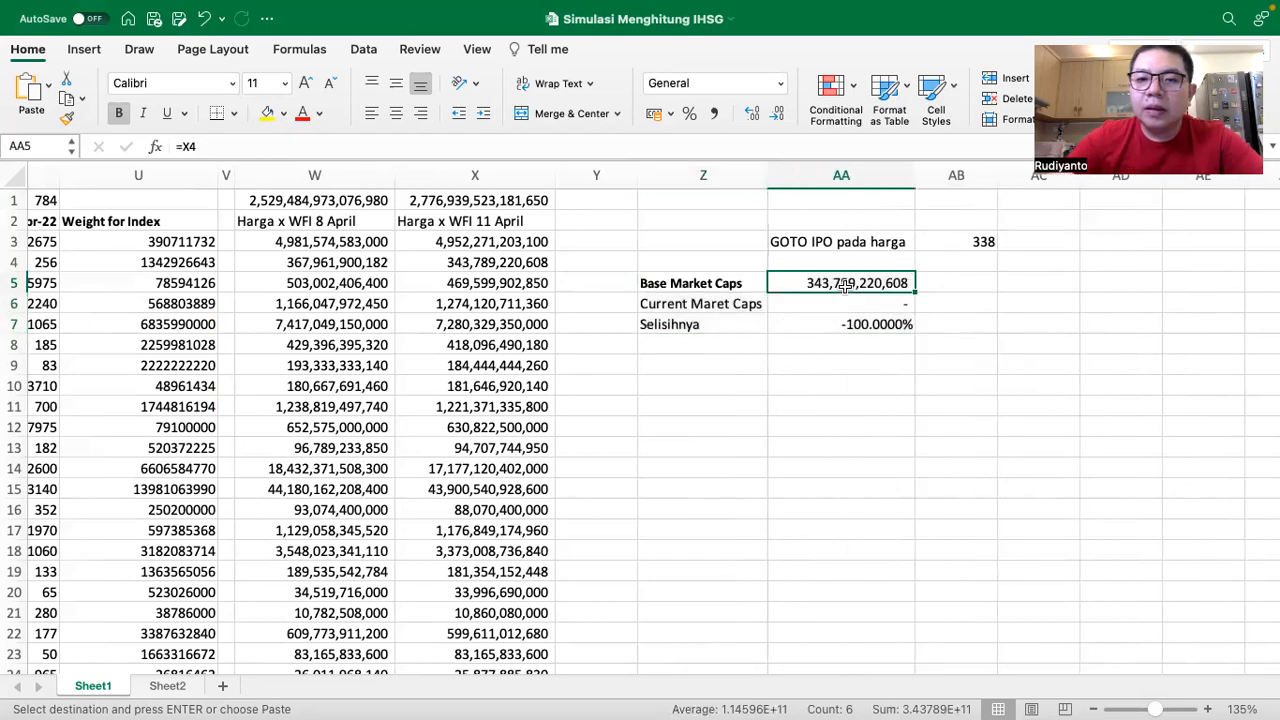
pyautogui.write('=')
pyautogui.click(343, 200)
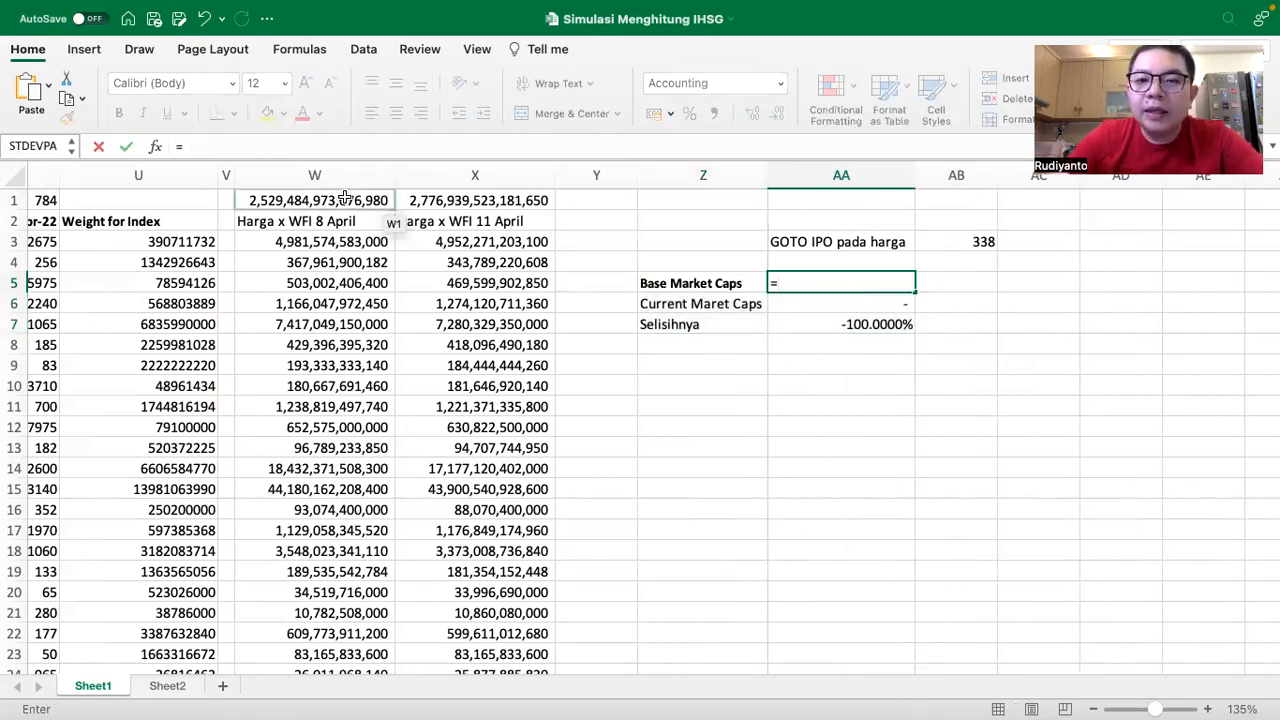
pyautogui.press('Return')
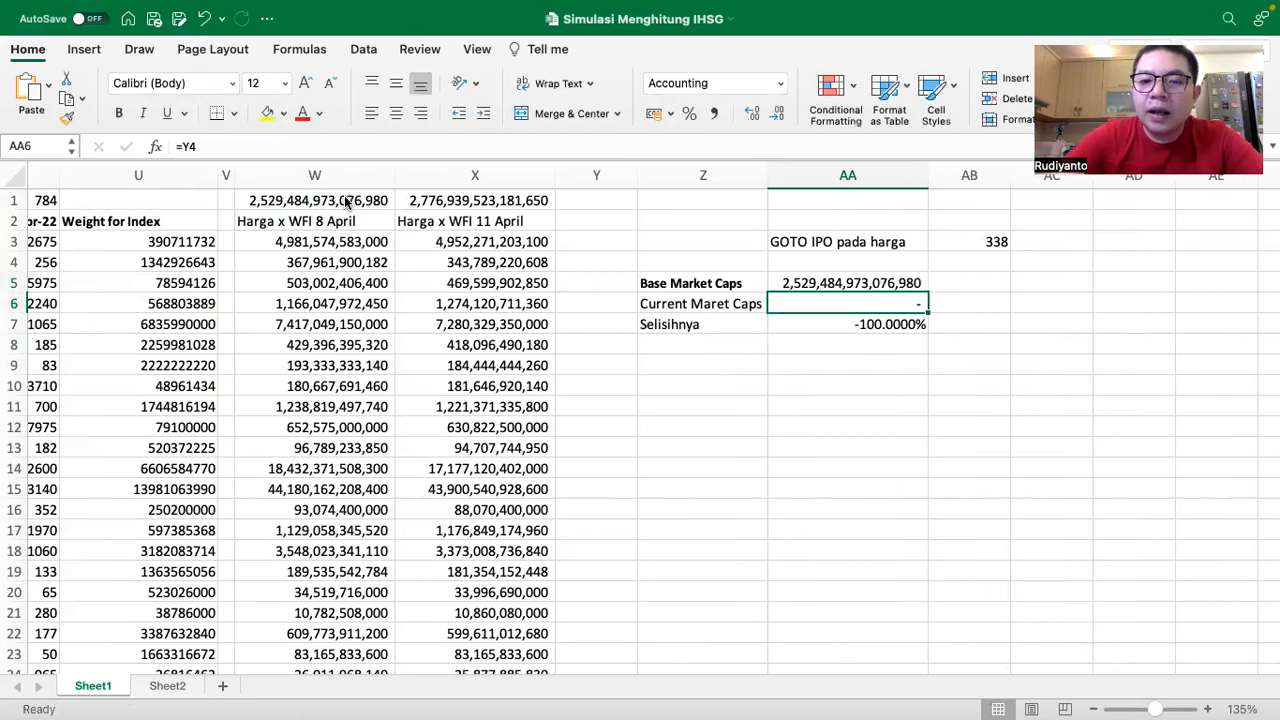
pyautogui.write('=')
pyautogui.click(437, 196)
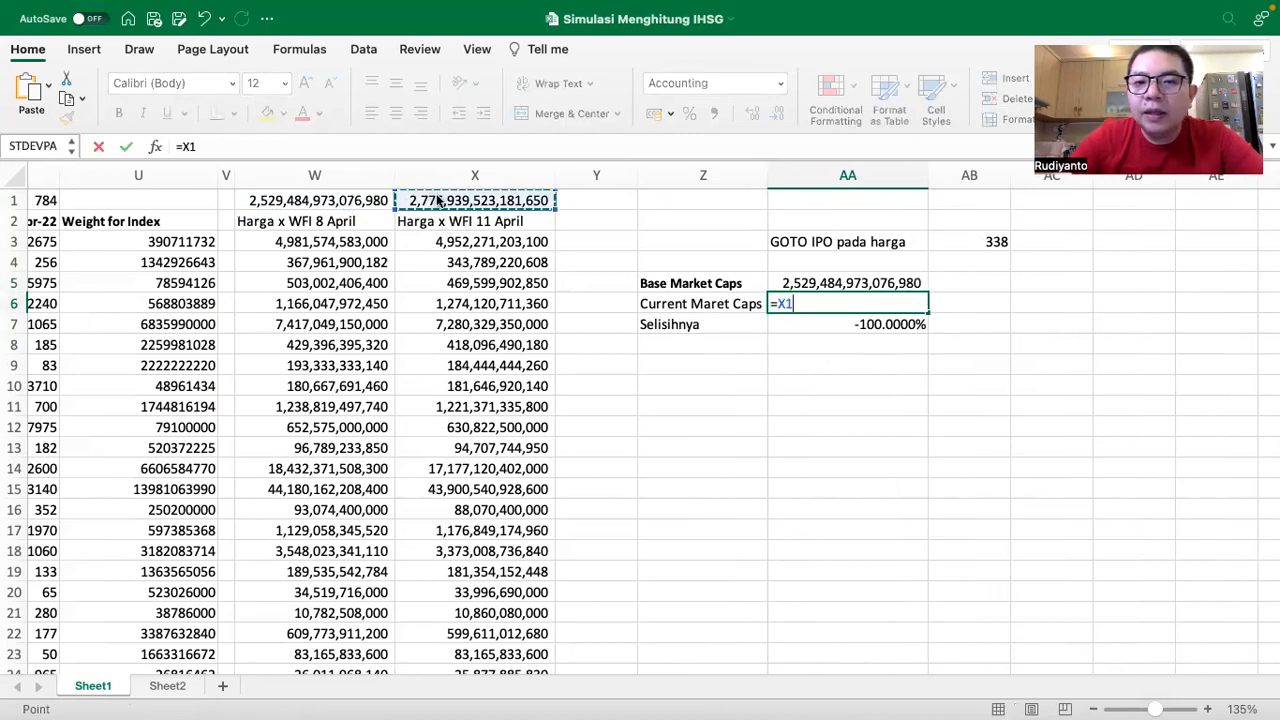
pyautogui.press('Return')
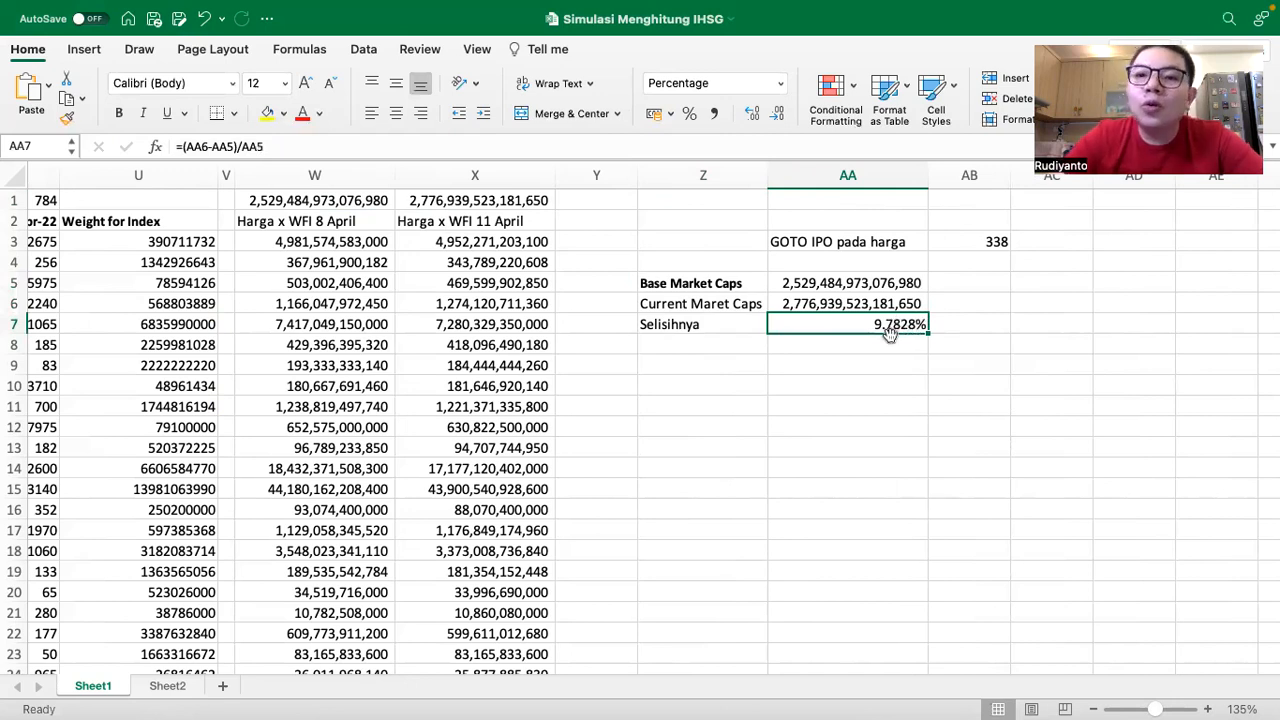
# Step: Copy GOTO's Weight for Index from U292 to AC3 beside the IPO price, and widen column AC to fit
pyautogui.click(966, 245)
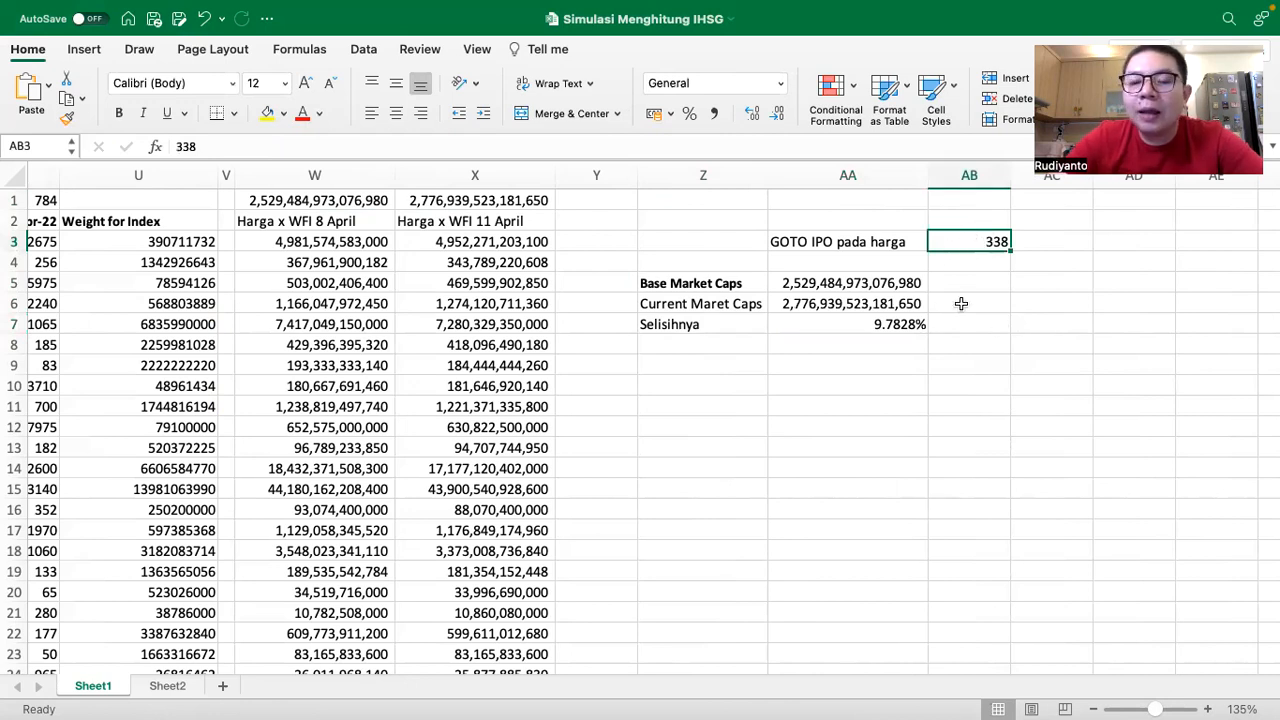
pyautogui.scroll(-4, 545, 430)
pyautogui.hscroll(-3, 545, 430)
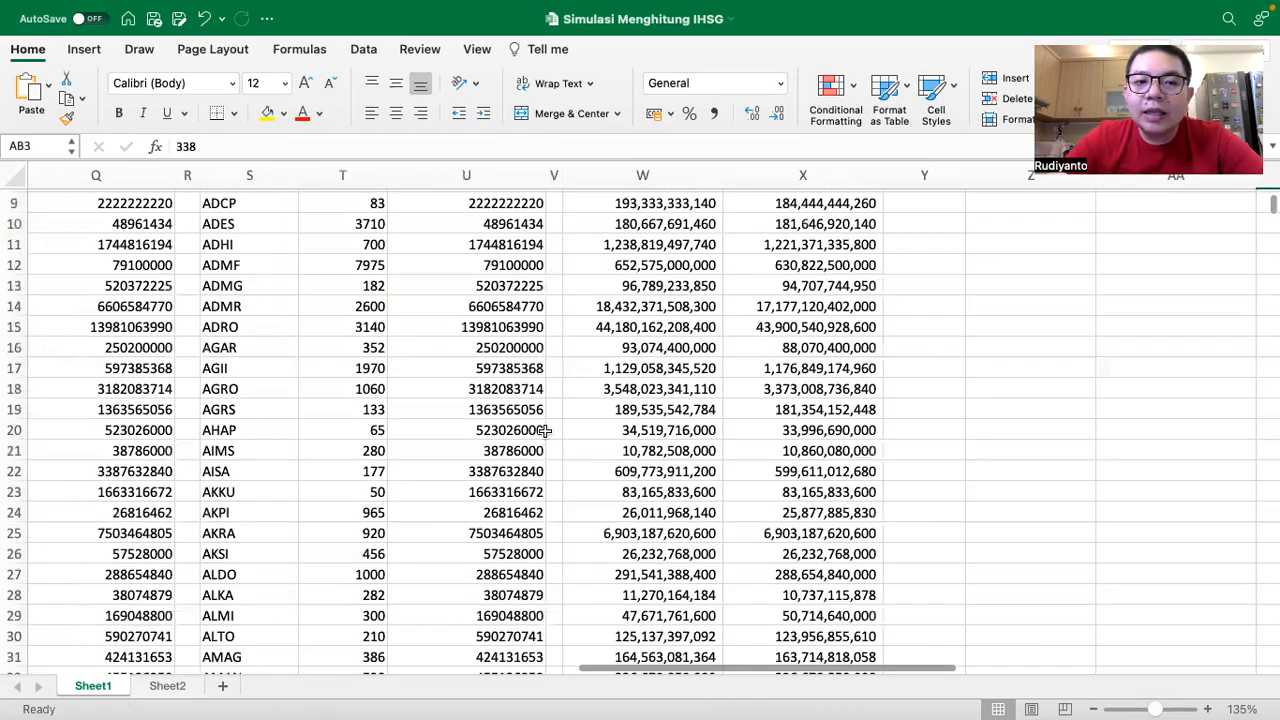
pyautogui.scroll(-12, 545, 430)
pyautogui.hscroll(-3, 545, 430)
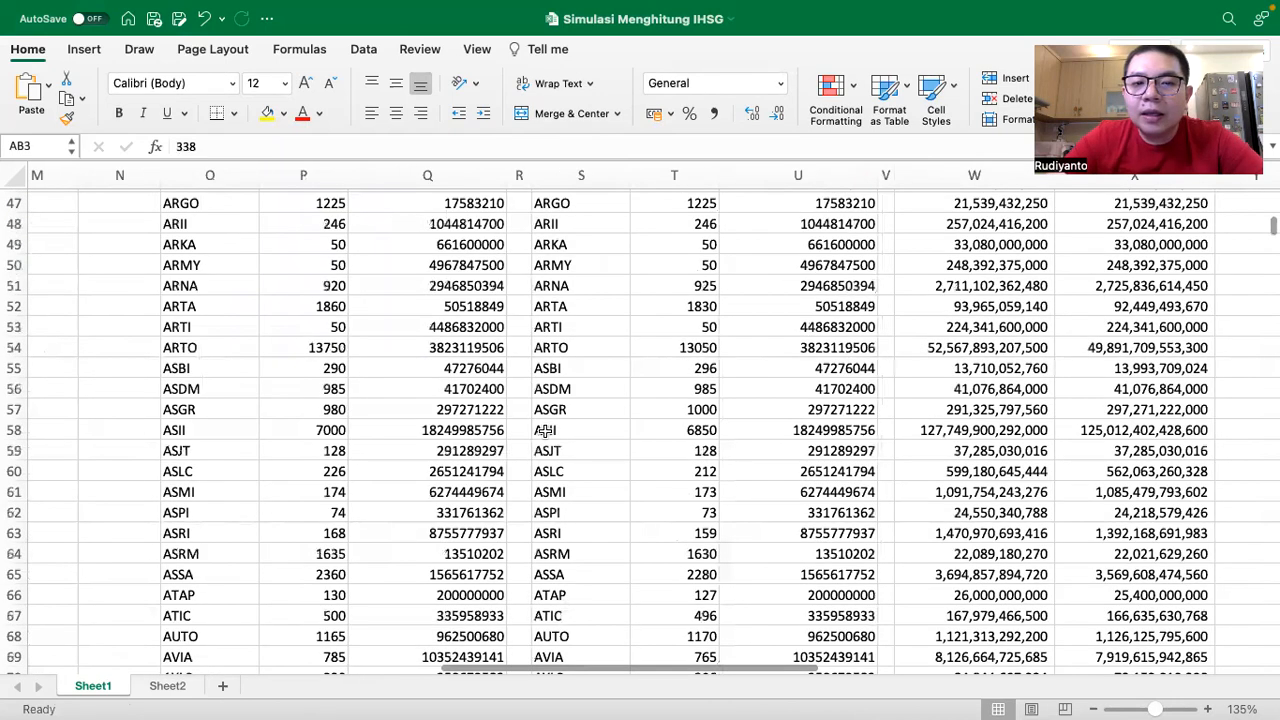
pyautogui.scroll(-20, 545, 430)
pyautogui.hscroll(1, 545, 430)
pyautogui.scroll(-20, 545, 430)
pyautogui.hscroll(1, 545, 430)
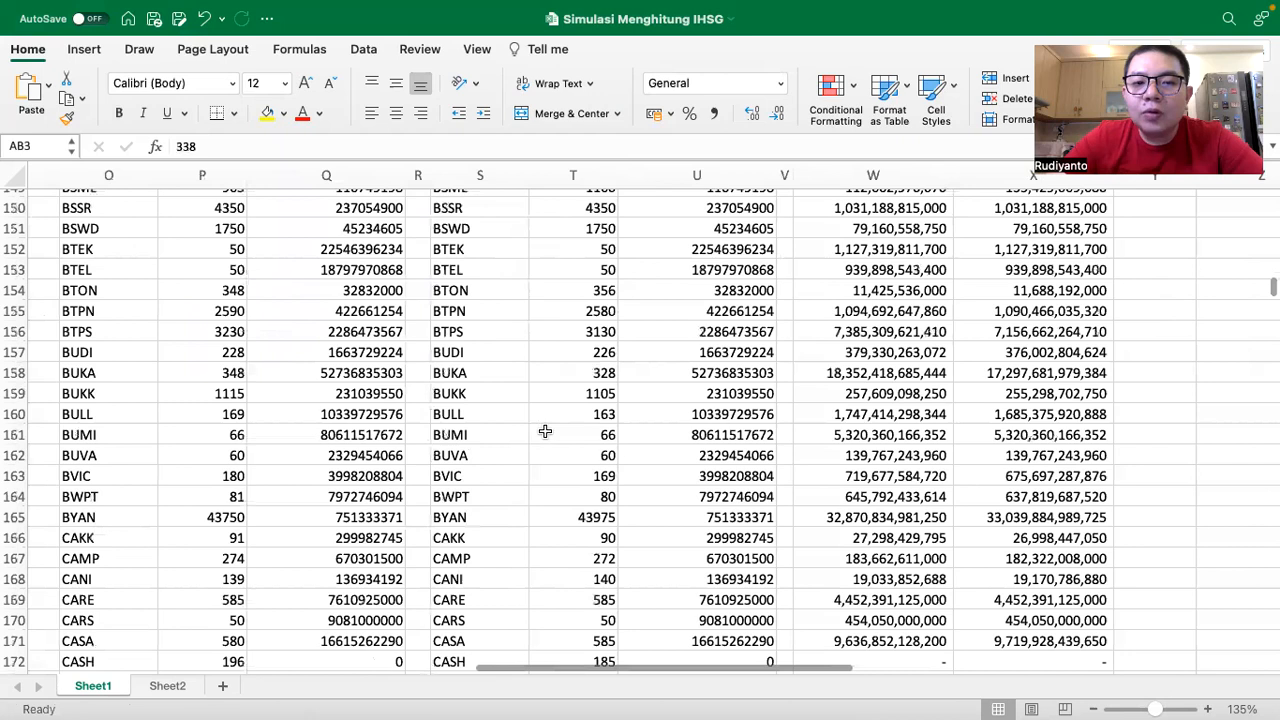
pyautogui.scroll(-20, 545, 430)
pyautogui.hscroll(1, 545, 430)
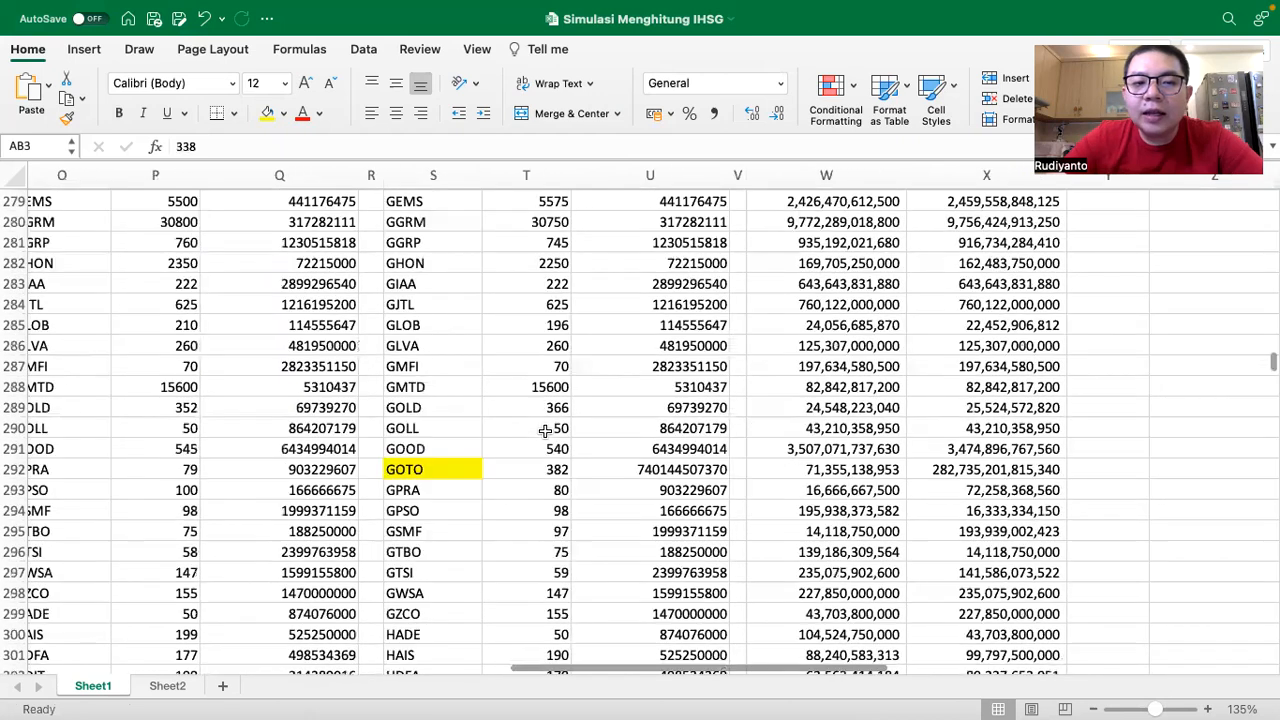
pyautogui.scroll(-2, 652, 336)
pyautogui.click(652, 336)
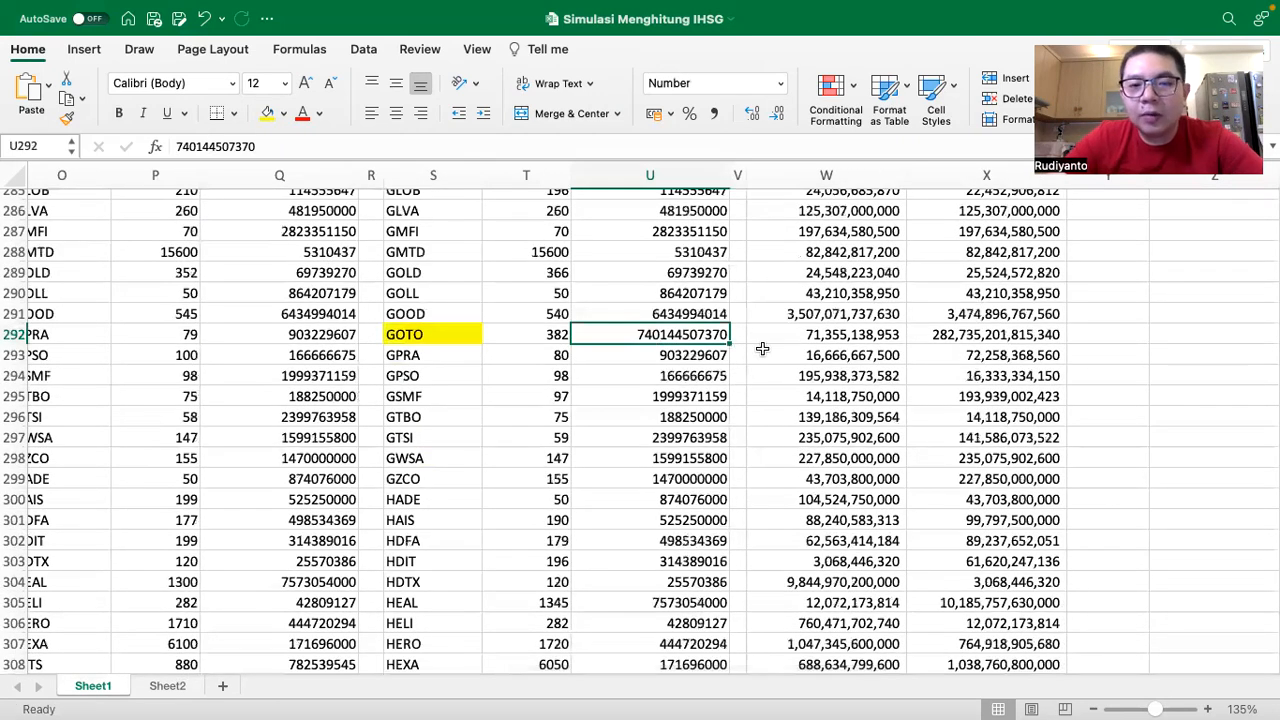
pyautogui.hotkey('ctrl', 'c')
pyautogui.scroll(4, 865, 330)
pyautogui.hscroll(1, 865, 330)
pyautogui.scroll(20, 865, 330)
pyautogui.hscroll(2, 865, 330)
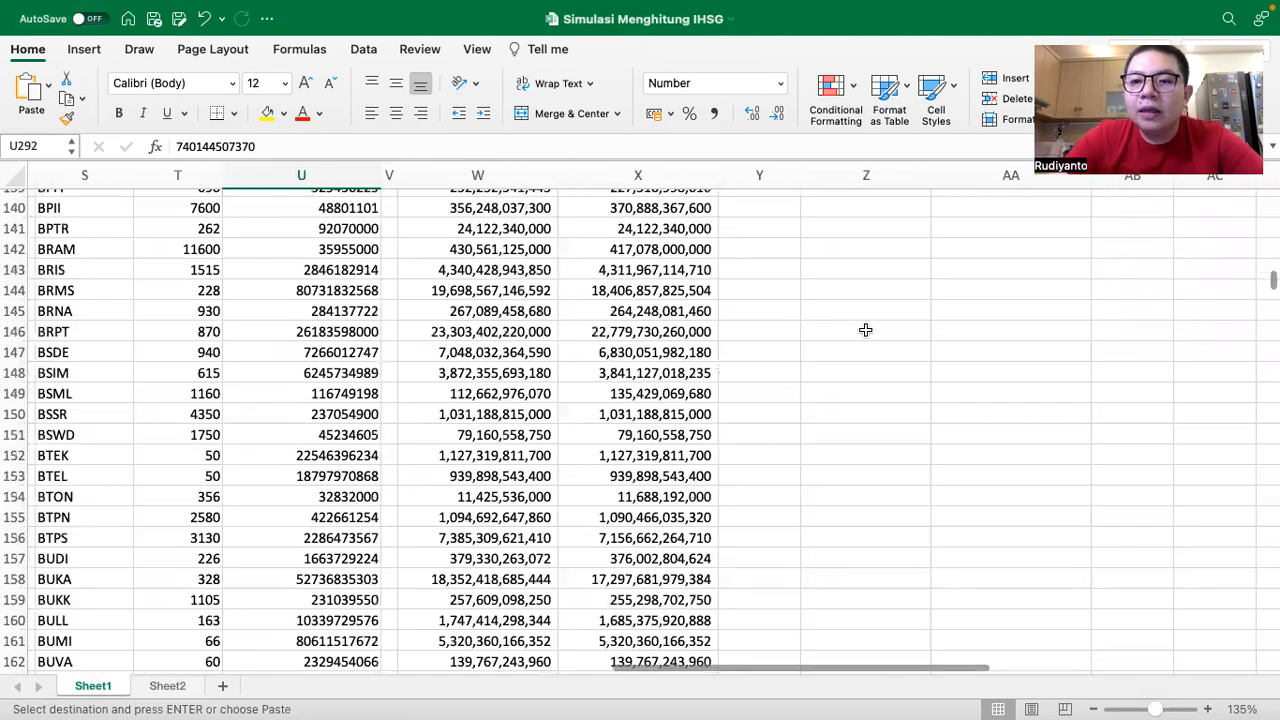
pyautogui.scroll(20, 865, 330)
pyautogui.hscroll(3, 865, 330)
pyautogui.hscroll(-1, 865, 330)
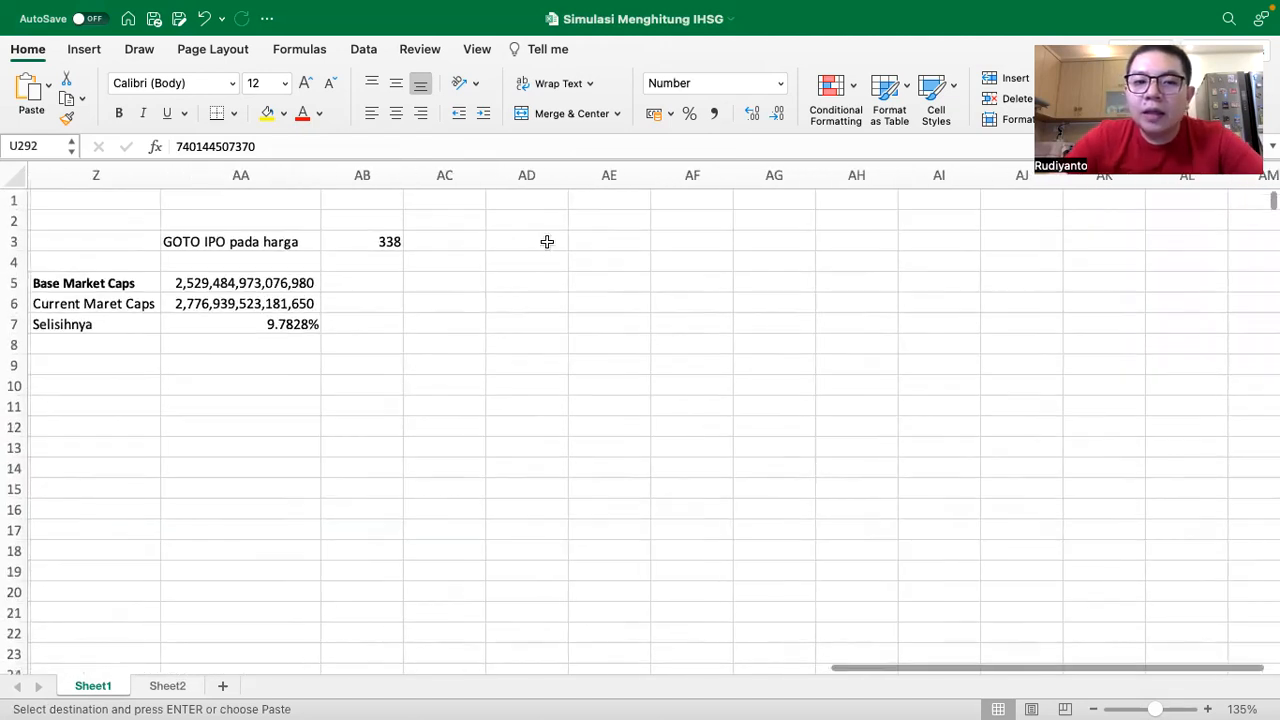
pyautogui.click(446, 242)
pyautogui.hotkey('ctrl', 'v')
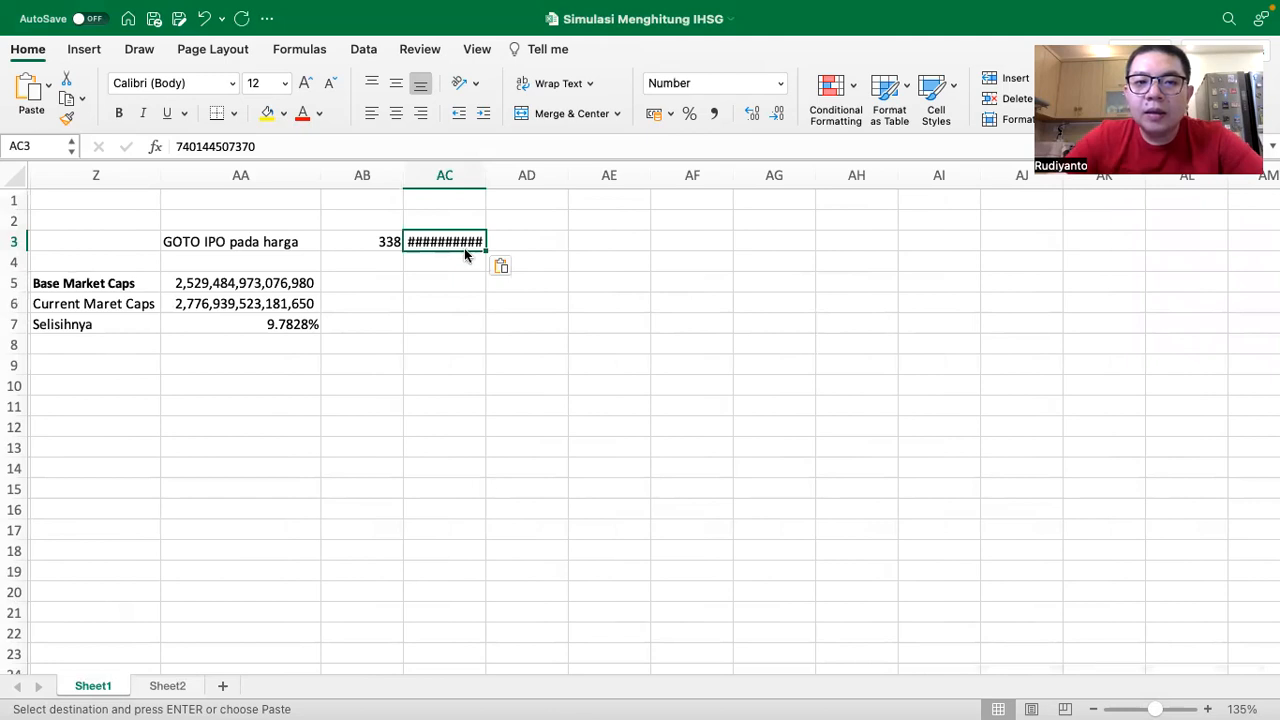
pyautogui.doubleClick(486, 165)
pyautogui.hscroll(-2, 480, 260)
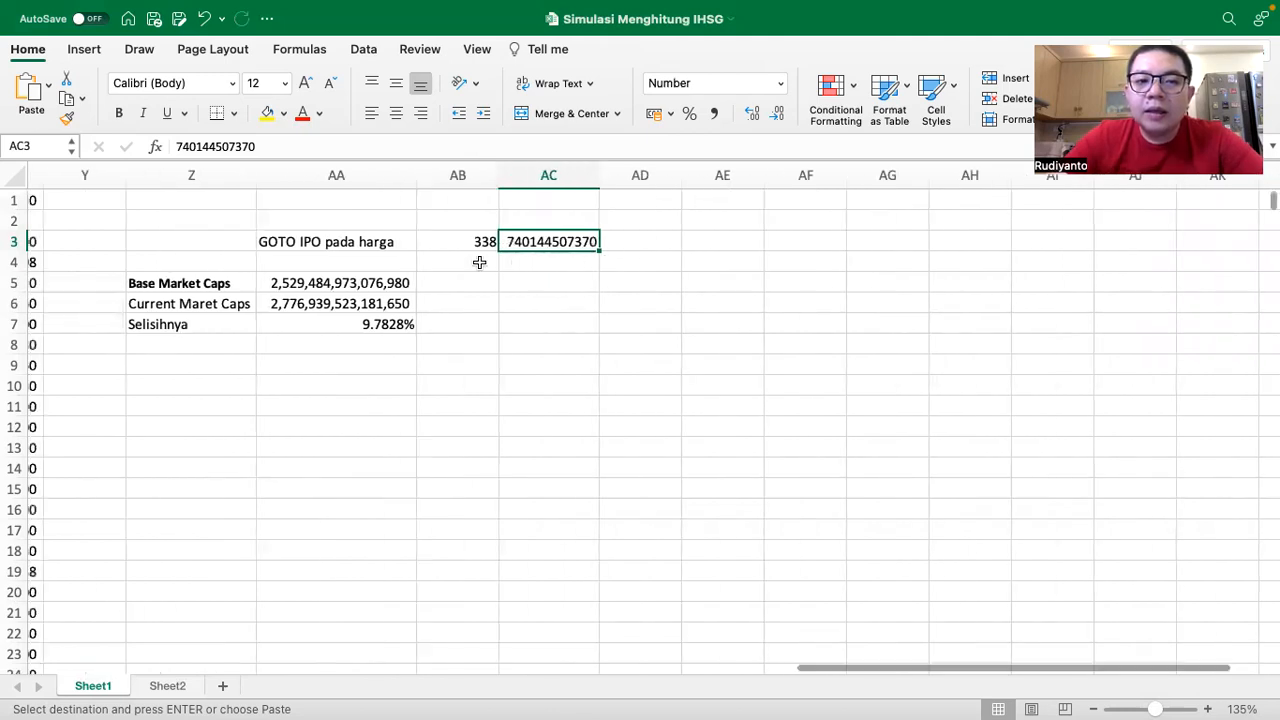
# Step: Calculate GOTO's IPO market cap in AD3 with =AB3*AC3, formatted with thousands separators and no decimals
pyautogui.click(654, 238)
pyautogui.write('=')
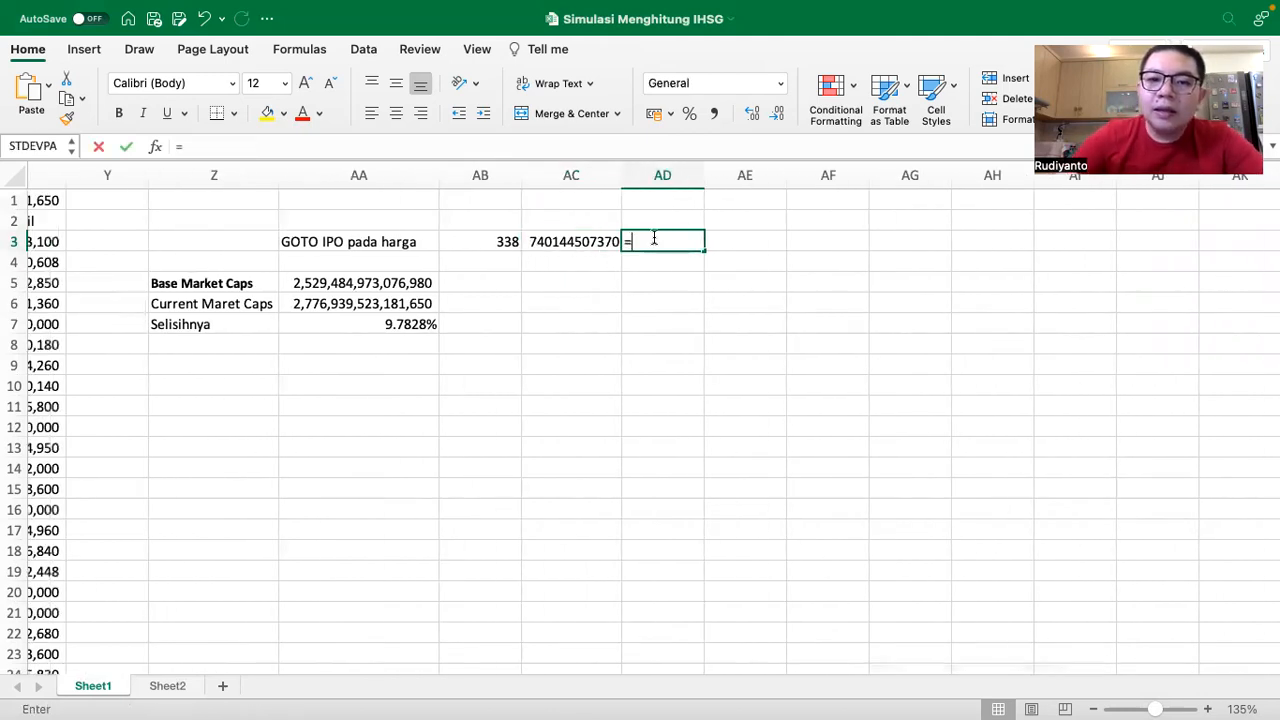
pyautogui.press('Left')
pyautogui.press('Left')
pyautogui.write('*')
pyautogui.press('Left')
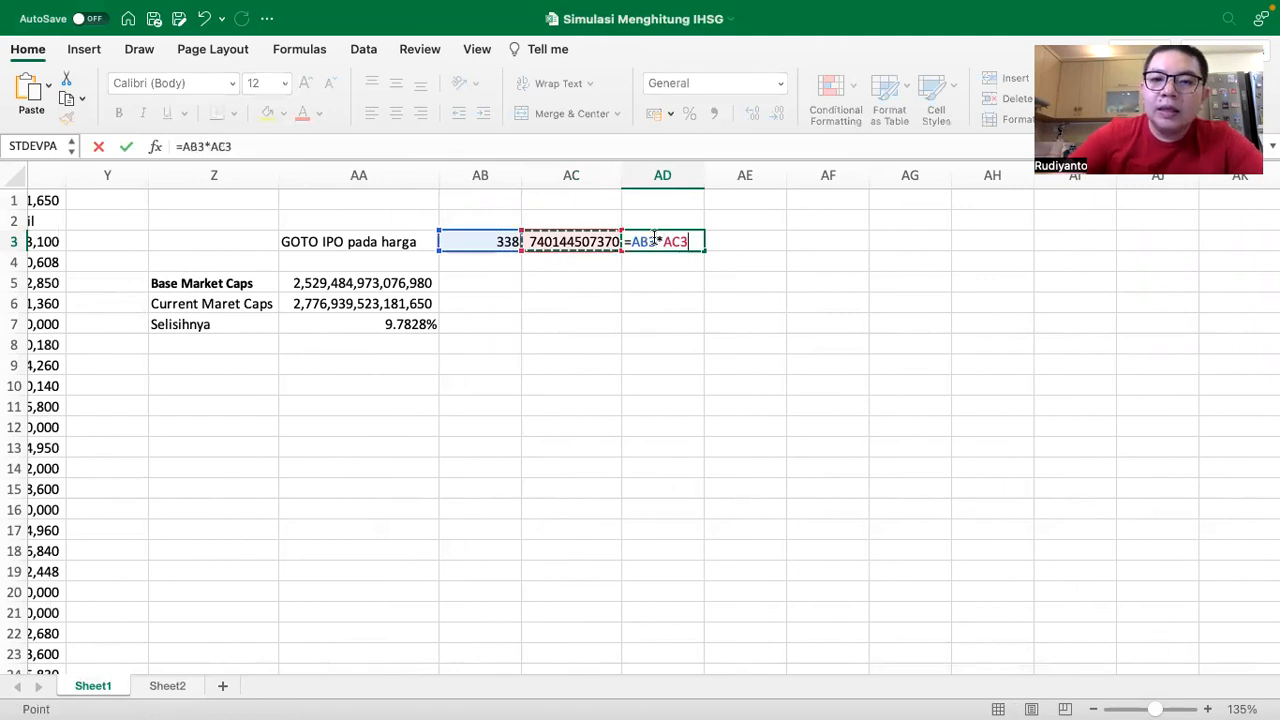
pyautogui.press('Return')
pyautogui.click(660, 240)
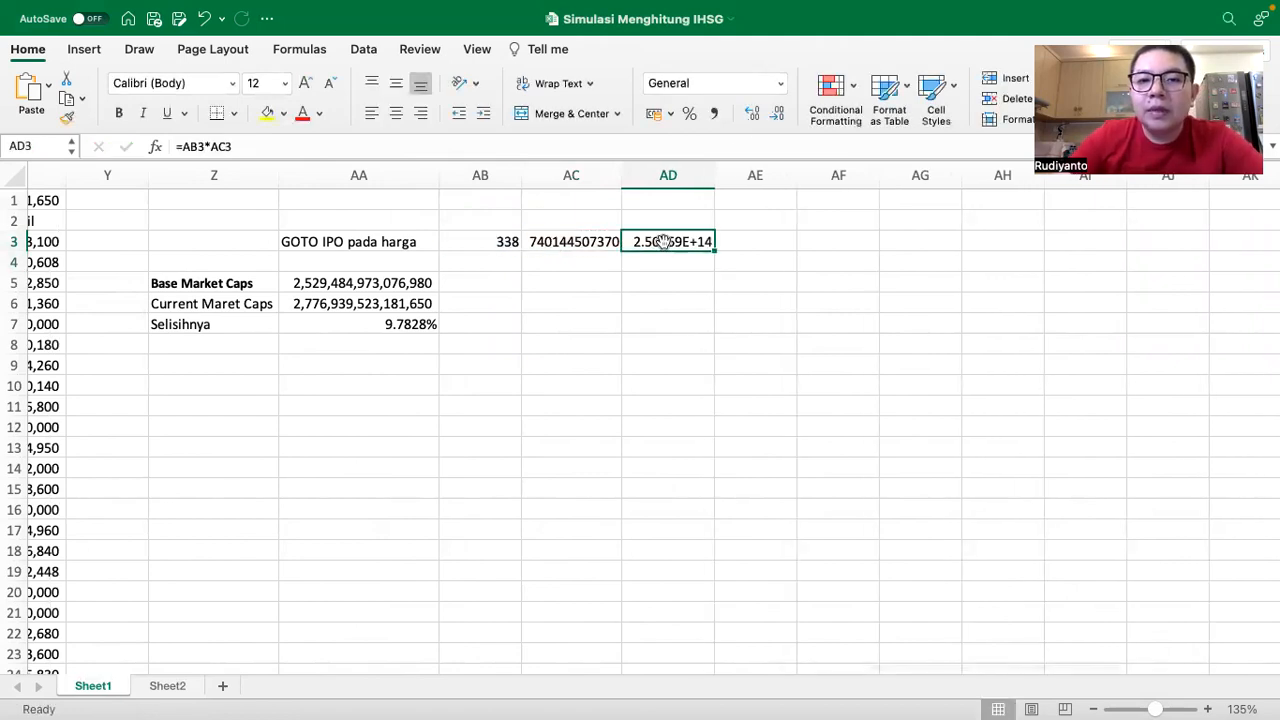
pyautogui.click(717, 113)
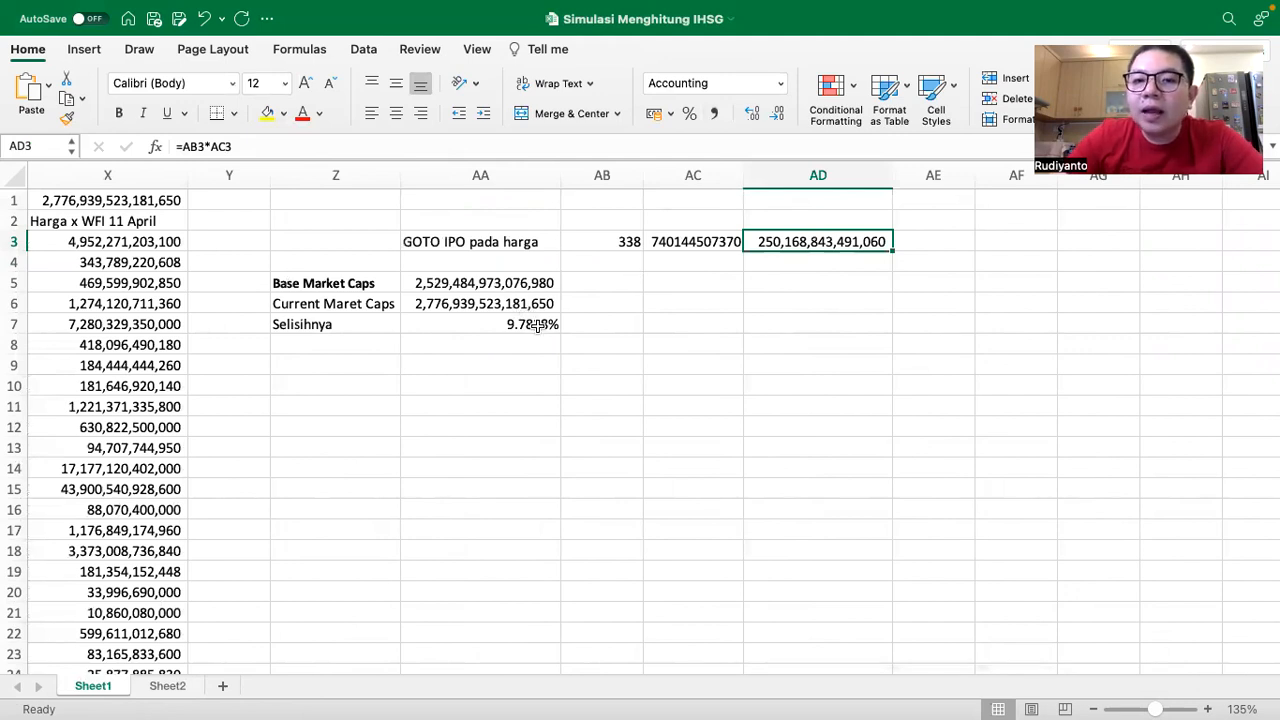
# Step: Add GOTO's IPO market cap to Base Market Caps by changing AA5 to =W1+AD3
pyautogui.click(491, 283)
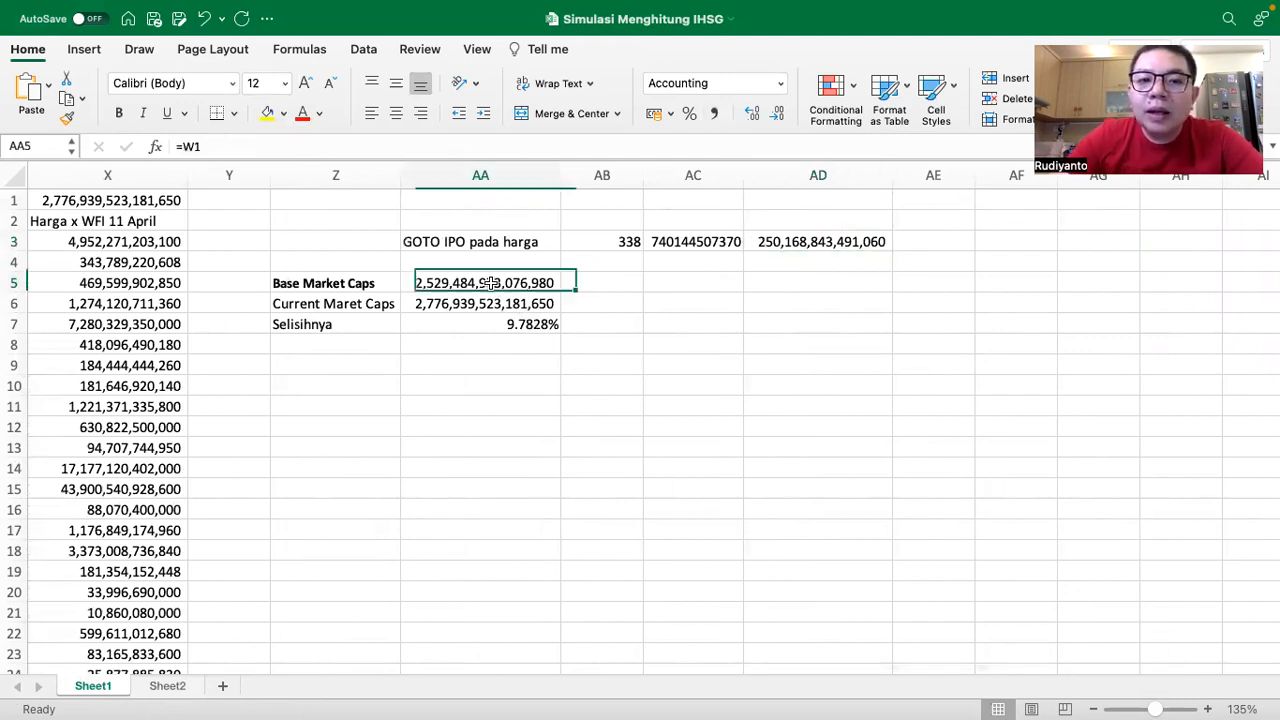
pyautogui.doubleClick(491, 283)
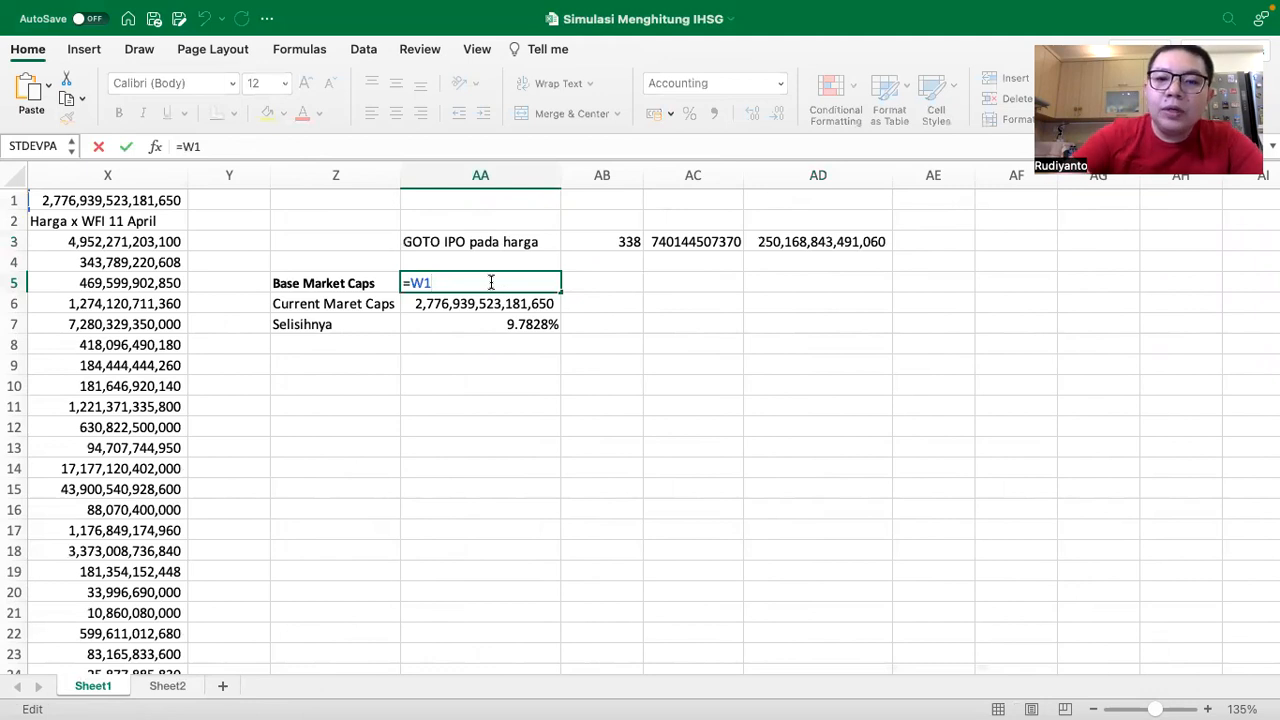
pyautogui.click(800, 244)
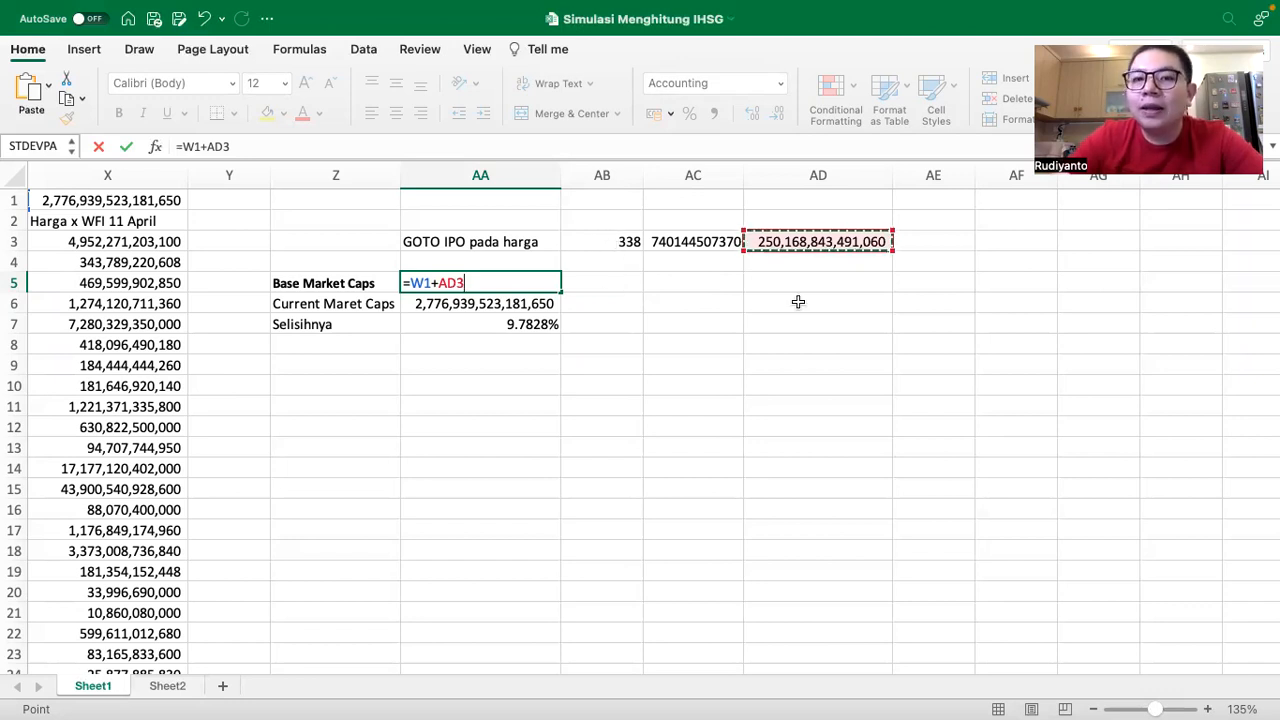
pyautogui.press('Return')
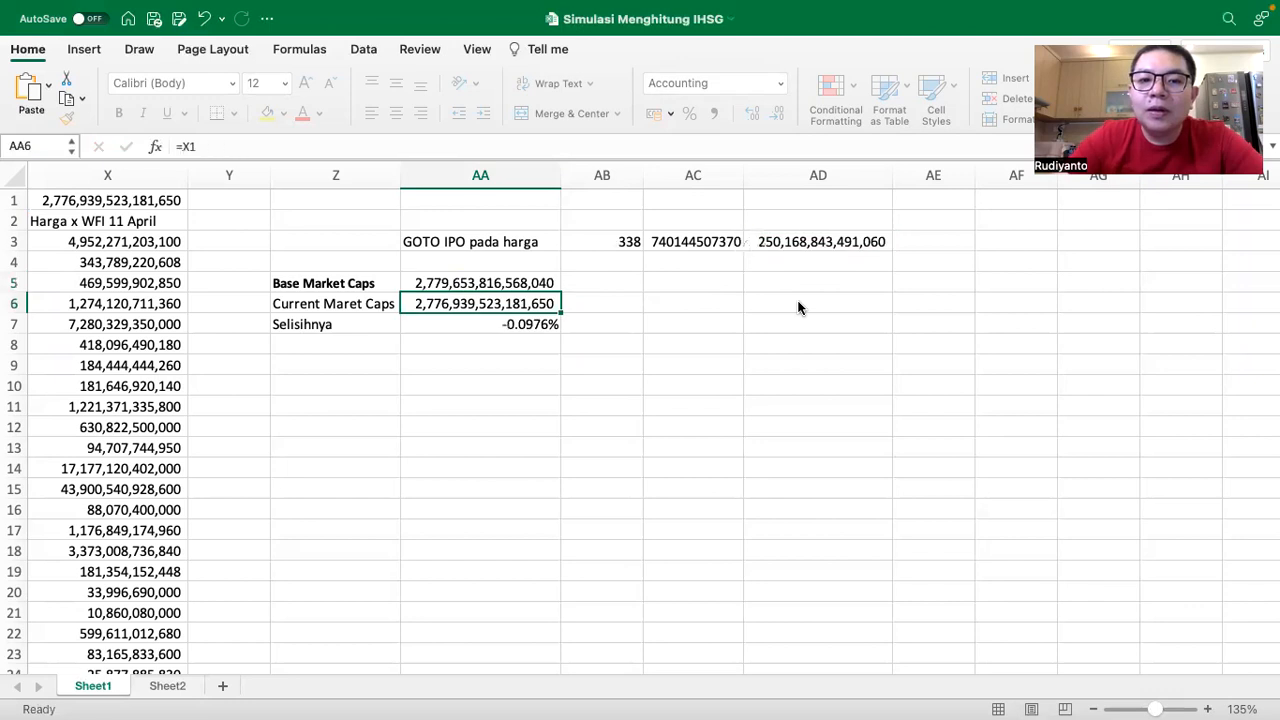
pyautogui.click(540, 324)
# Step: Label Z9 "IHSG 8 April" and link AA9 to the 8 April index value with =O1
pyautogui.hscroll(-5, 500, 393)
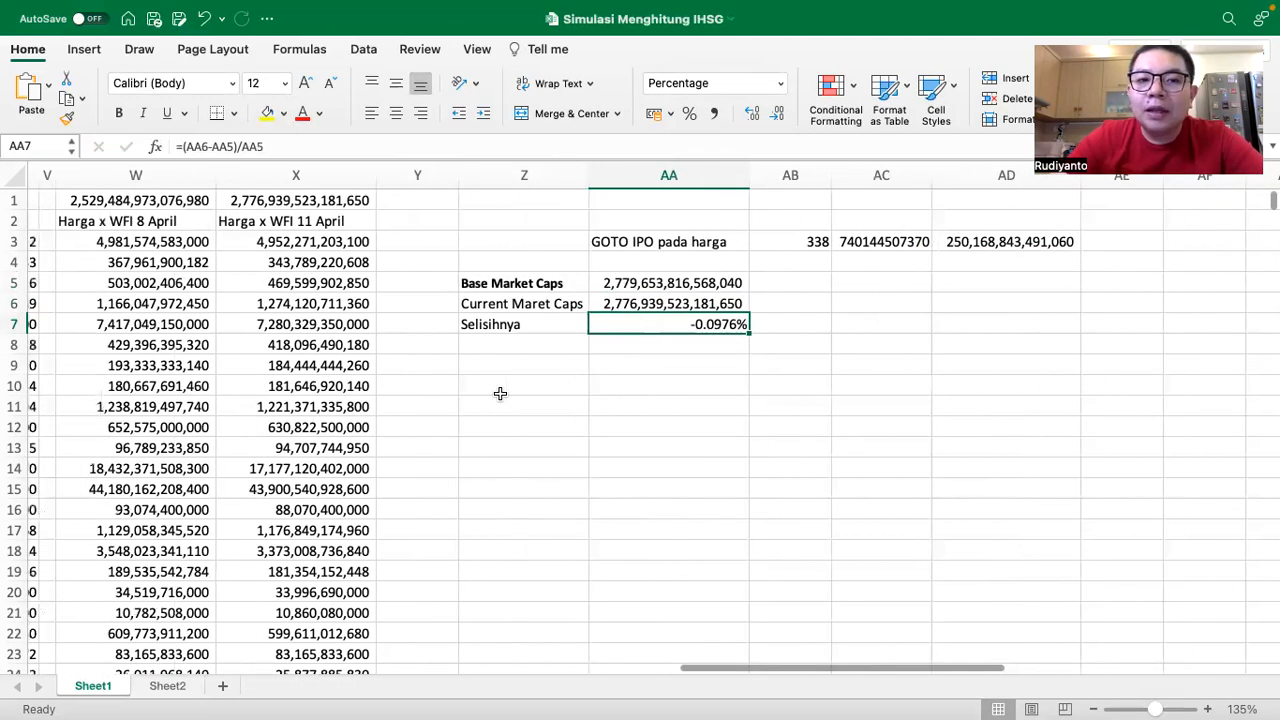
pyautogui.hscroll(-15, 500, 393)
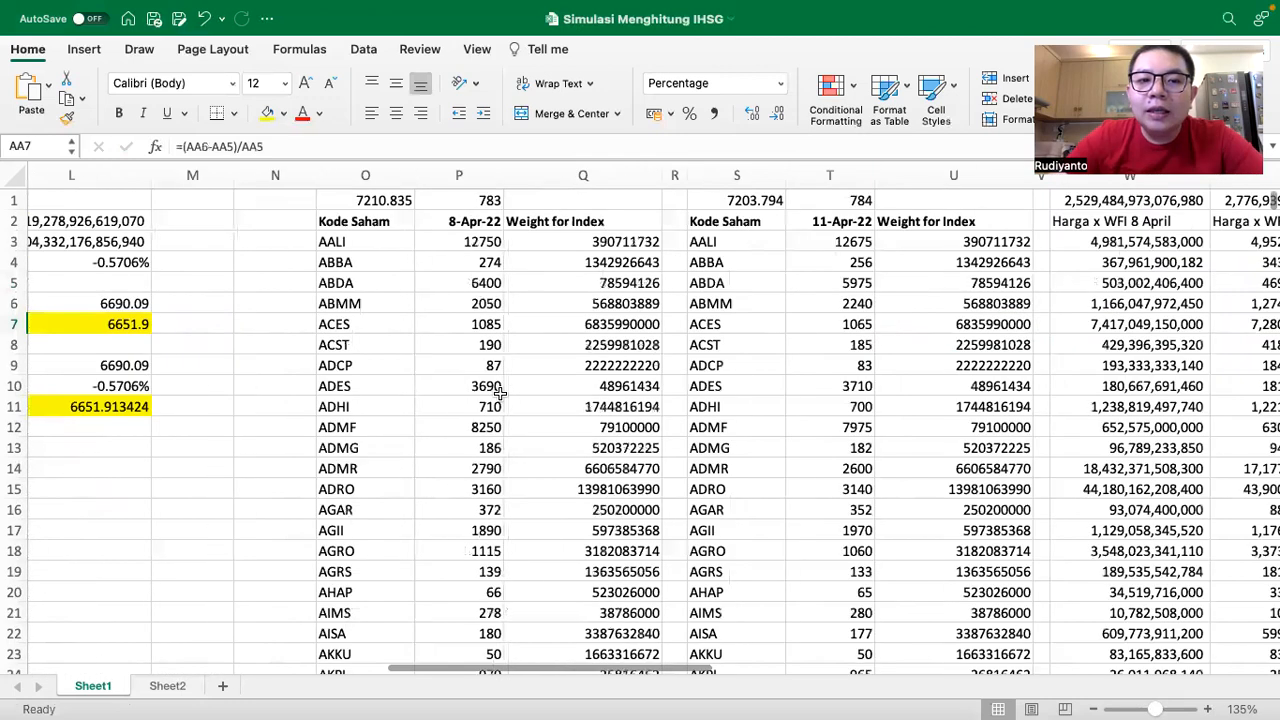
pyautogui.hscroll(20, 500, 393)
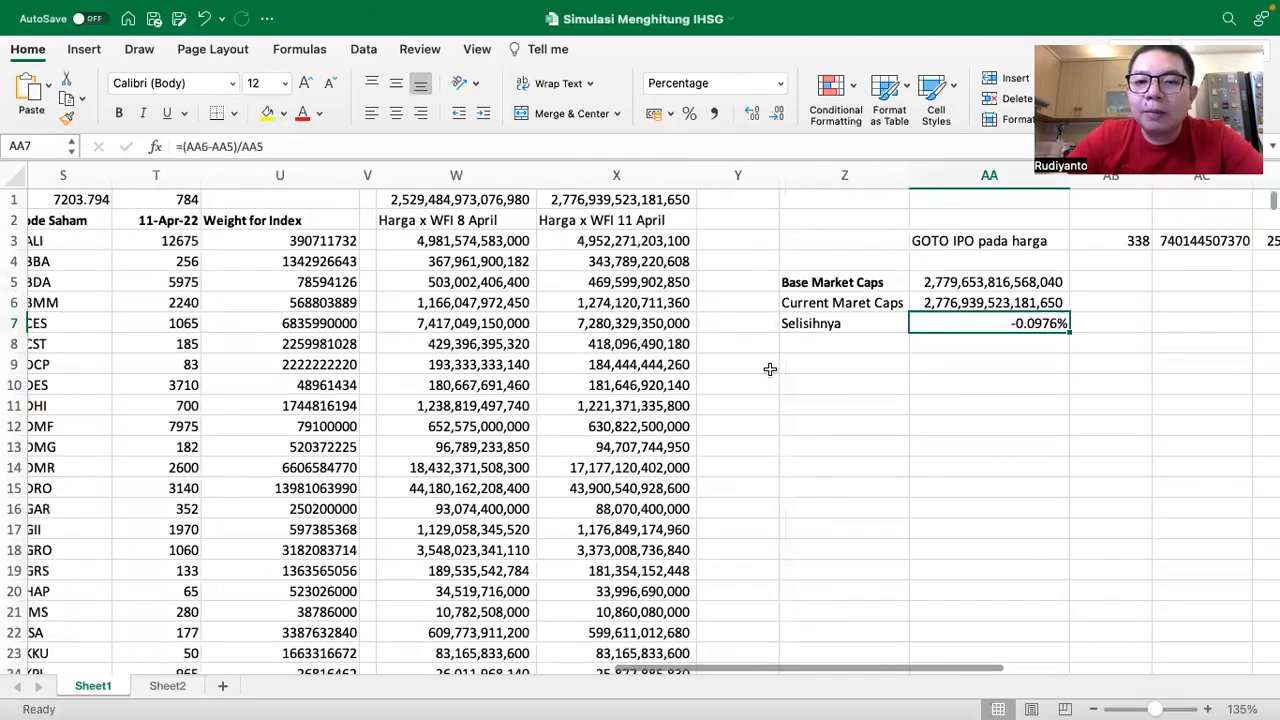
pyautogui.click(770, 370)
pyautogui.write('IHSG')
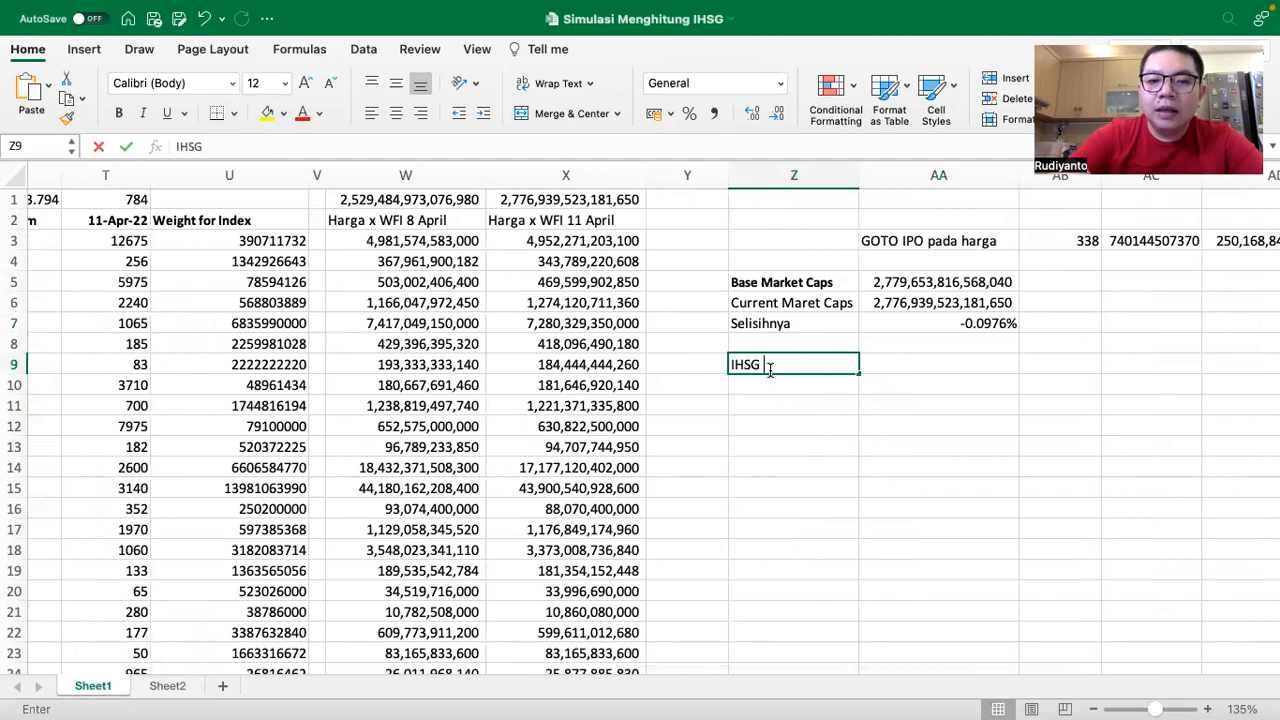
pyautogui.write(' 8 April')
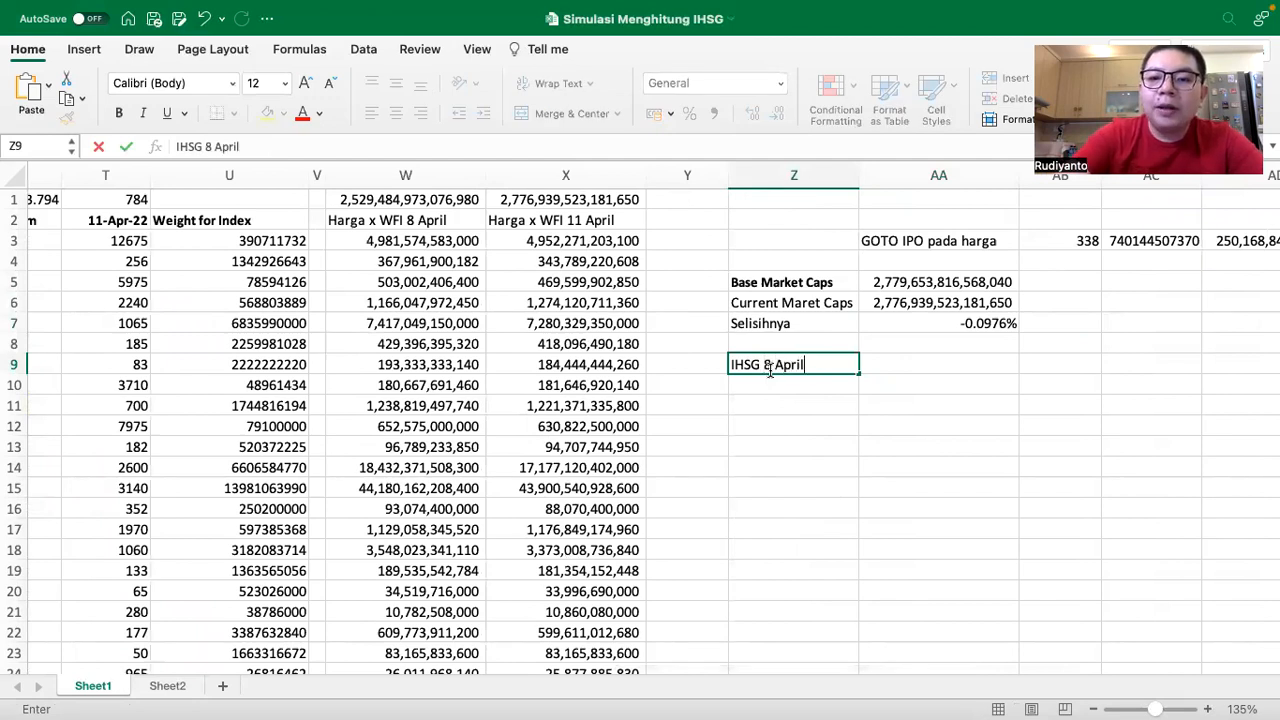
pyautogui.click(906, 363)
pyautogui.write('=')
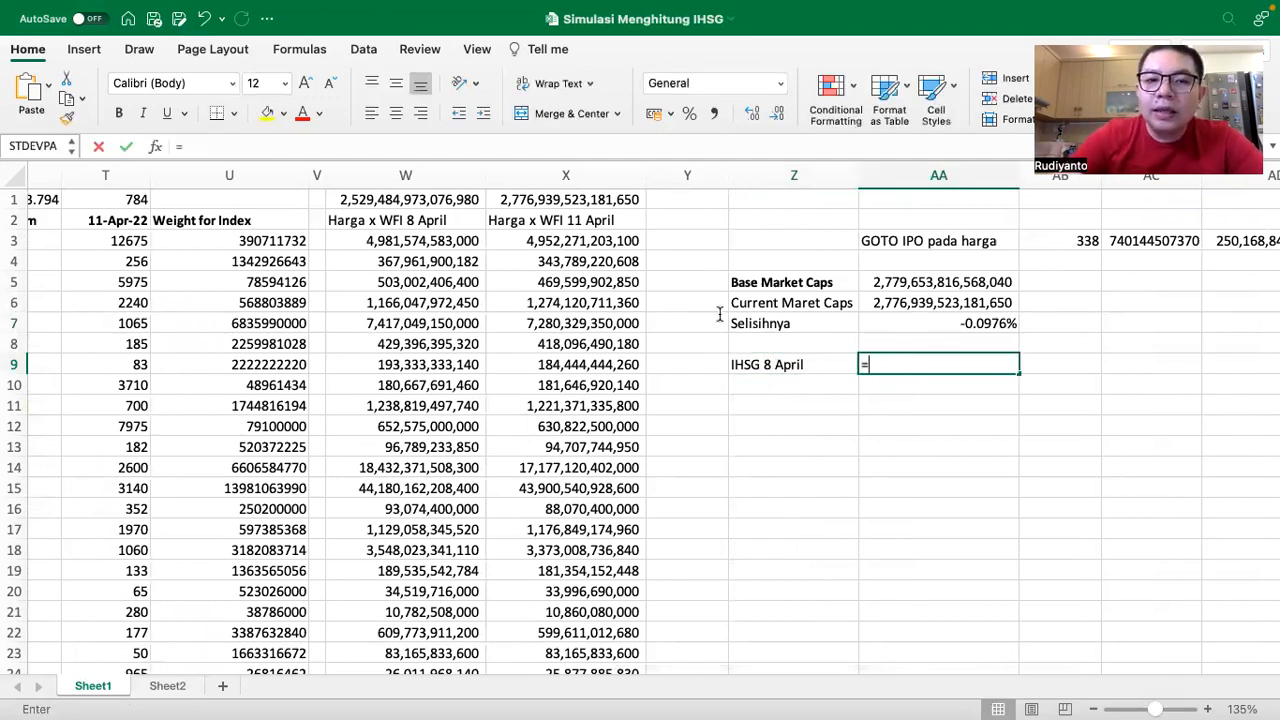
pyautogui.hscroll(-5, 719, 315)
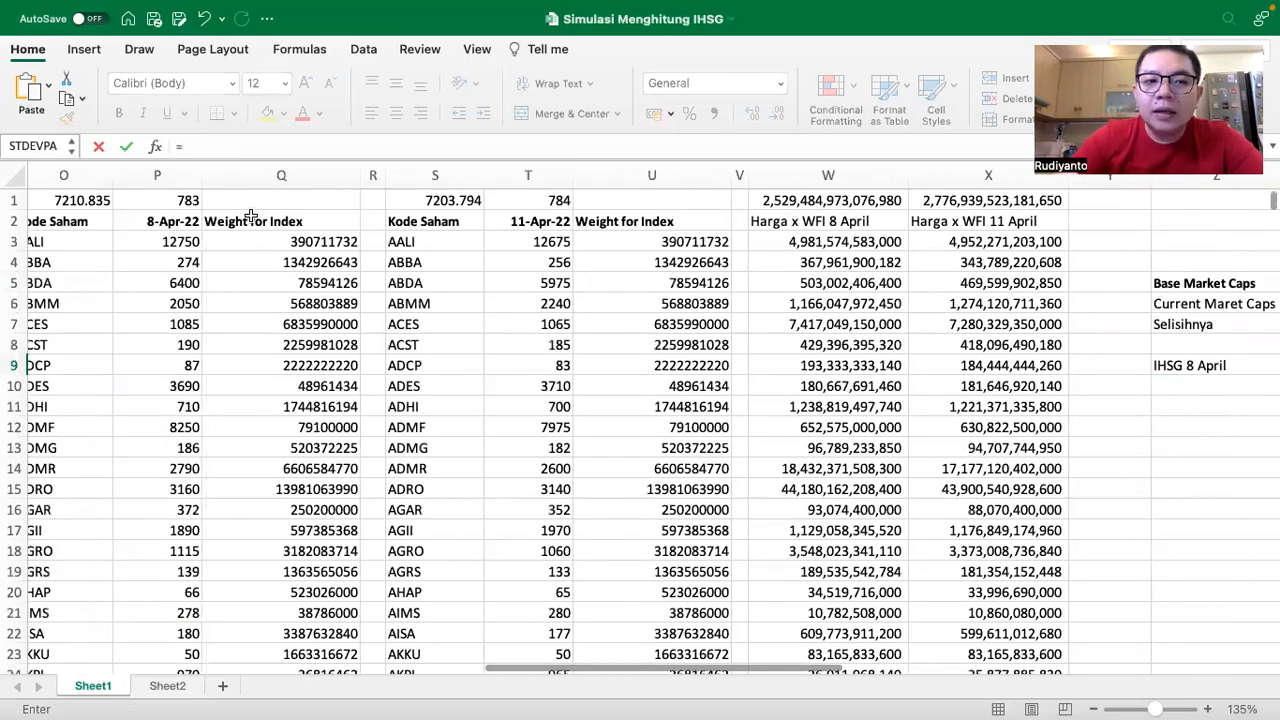
pyautogui.hscroll(-2, 252, 216)
pyautogui.click(222, 200)
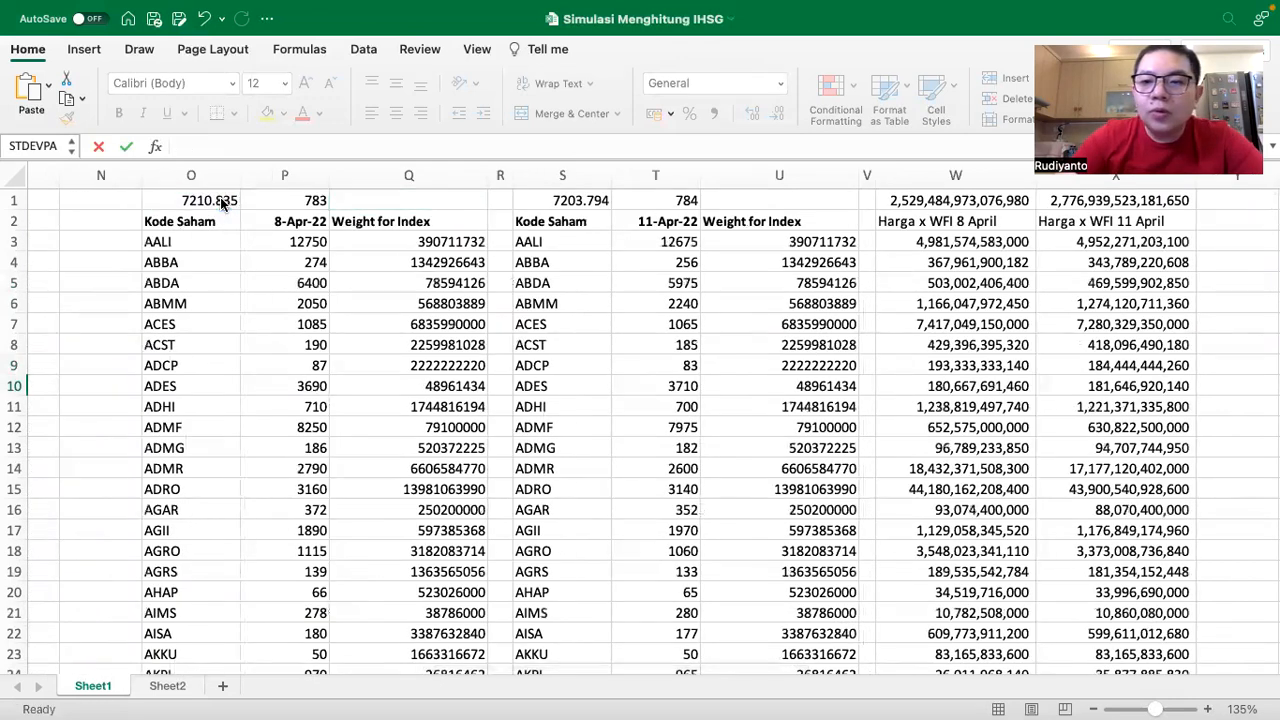
pyautogui.press('Return')
# Step: Calculate the simulated 11 April IHSG in AA10 with =AA9*(1+AA7)
pyautogui.write('=')
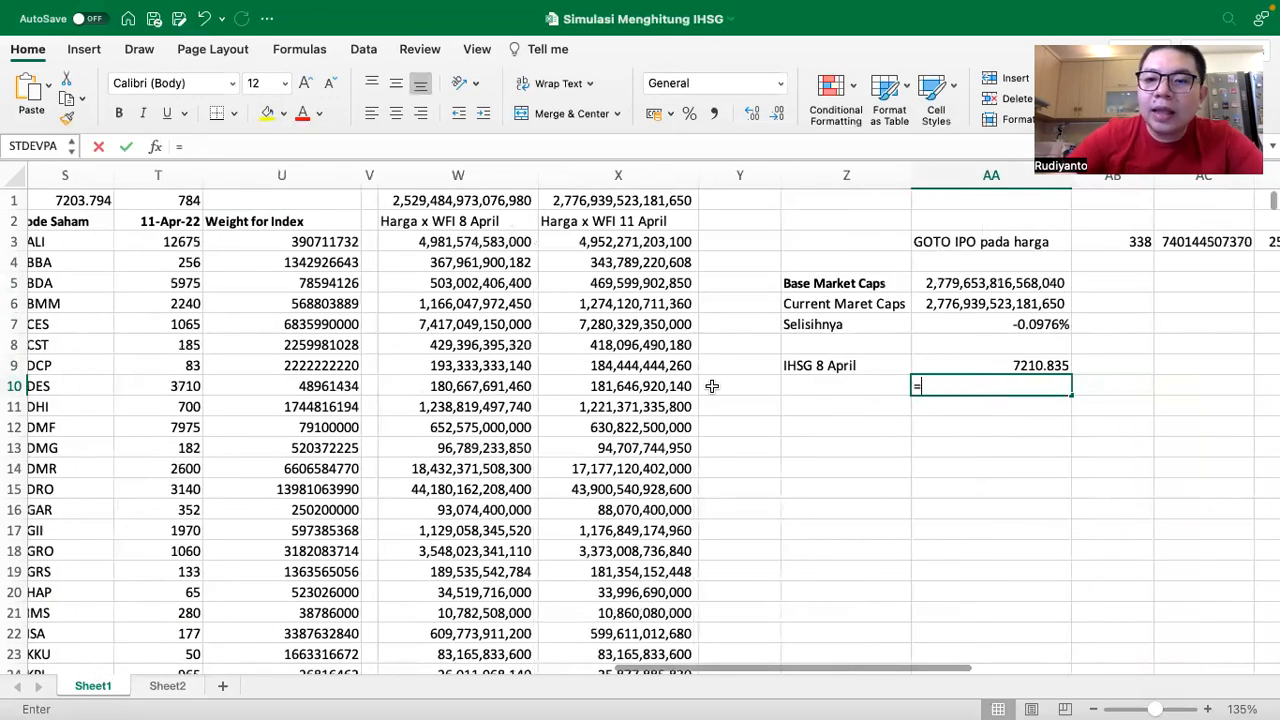
pyautogui.press('Up')
pyautogui.press('Up')
pyautogui.press('Down')
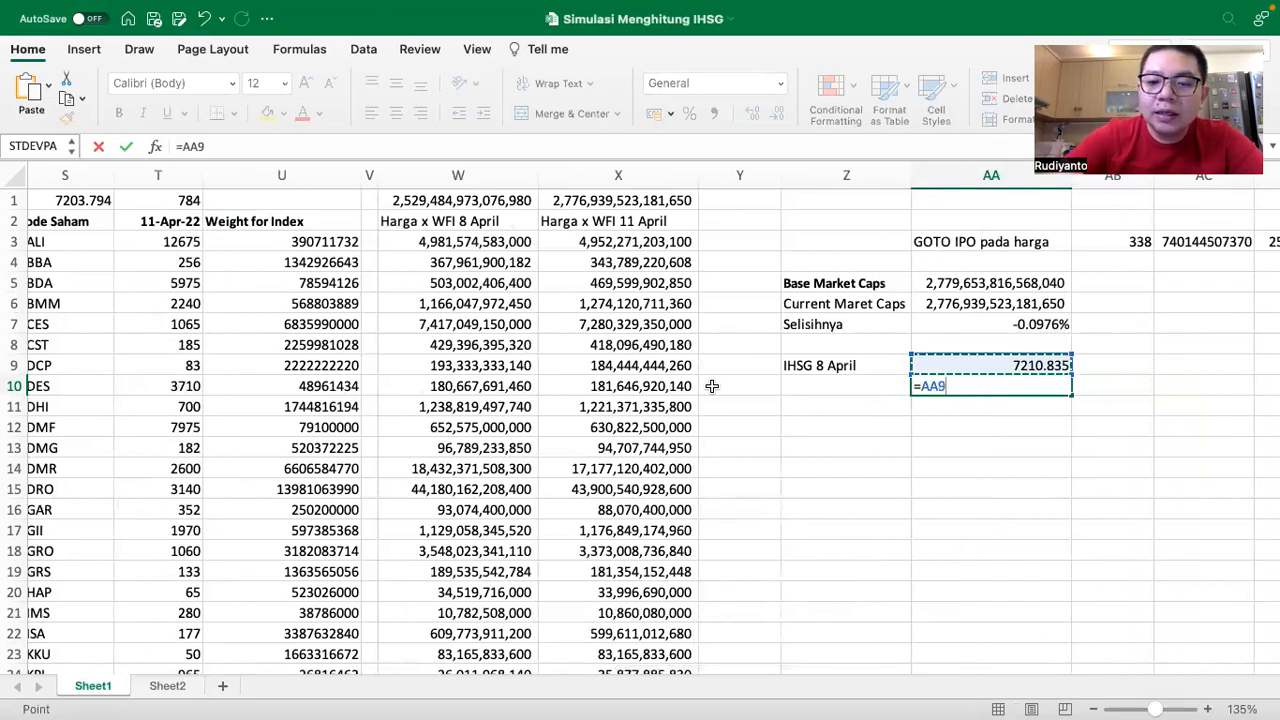
pyautogui.write('+')
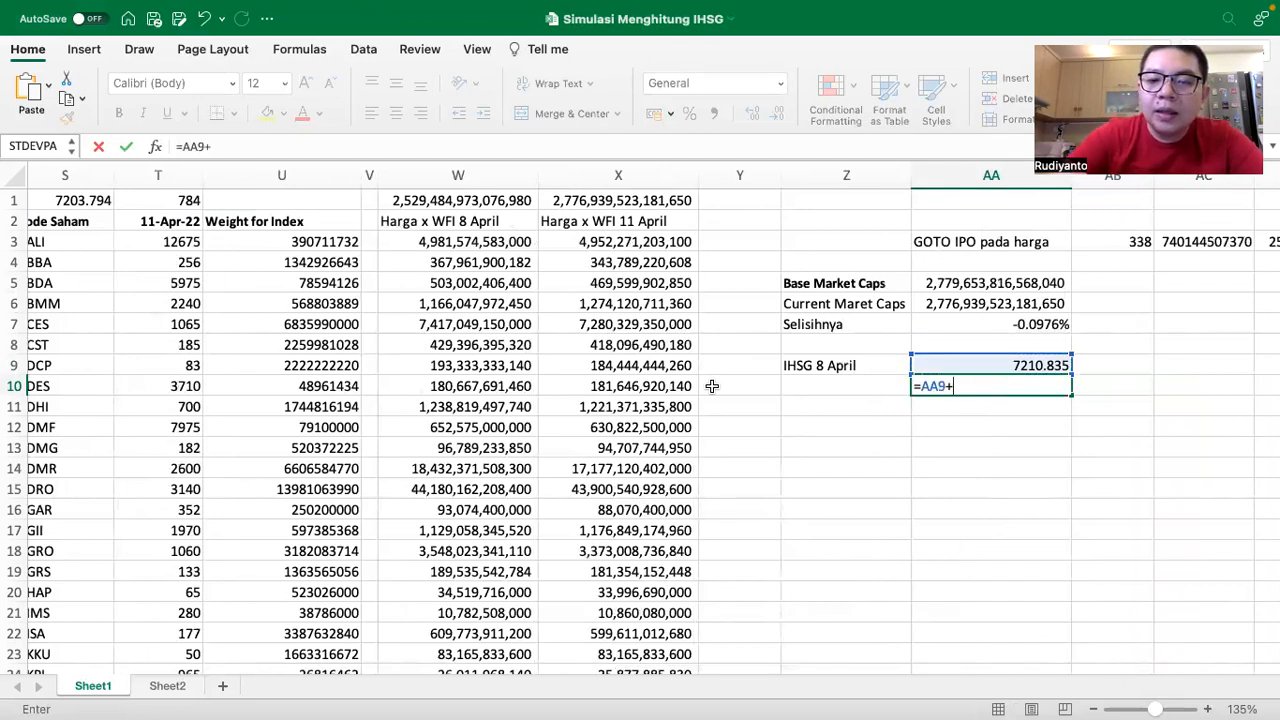
pyautogui.press('BackSpace')
pyautogui.write('x')
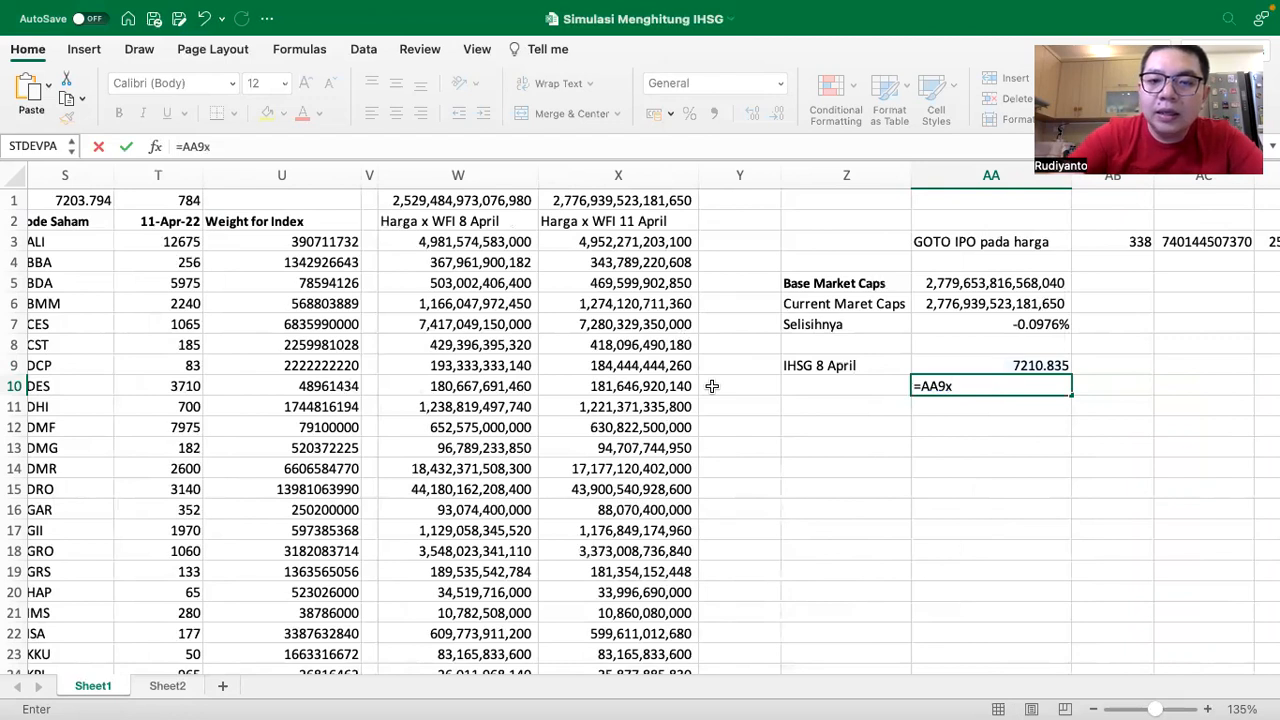
pyautogui.press('BackSpace')
pyautogui.write('*(1')
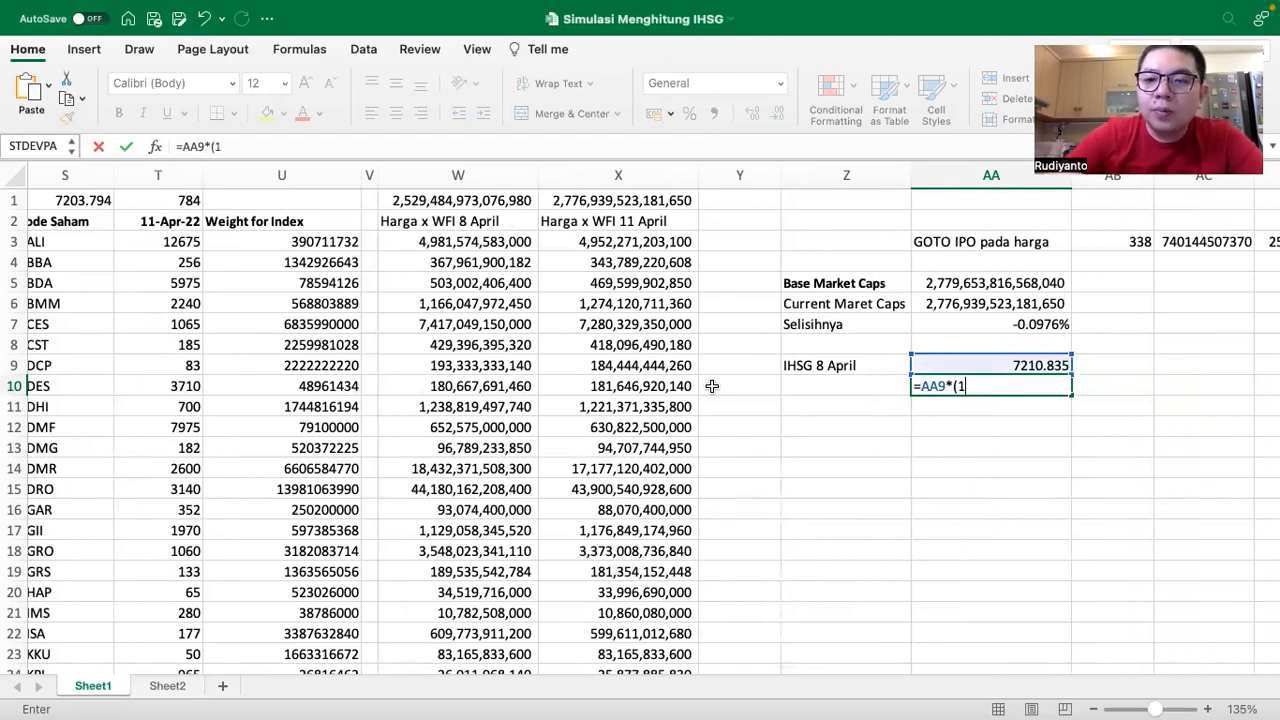
pyautogui.write('+')
pyautogui.press('Up')
pyautogui.press('Up')
pyautogui.press('Up')
pyautogui.press('Up')
pyautogui.press('Down')
pyautogui.press('Return')
pyautogui.click(694, 338)
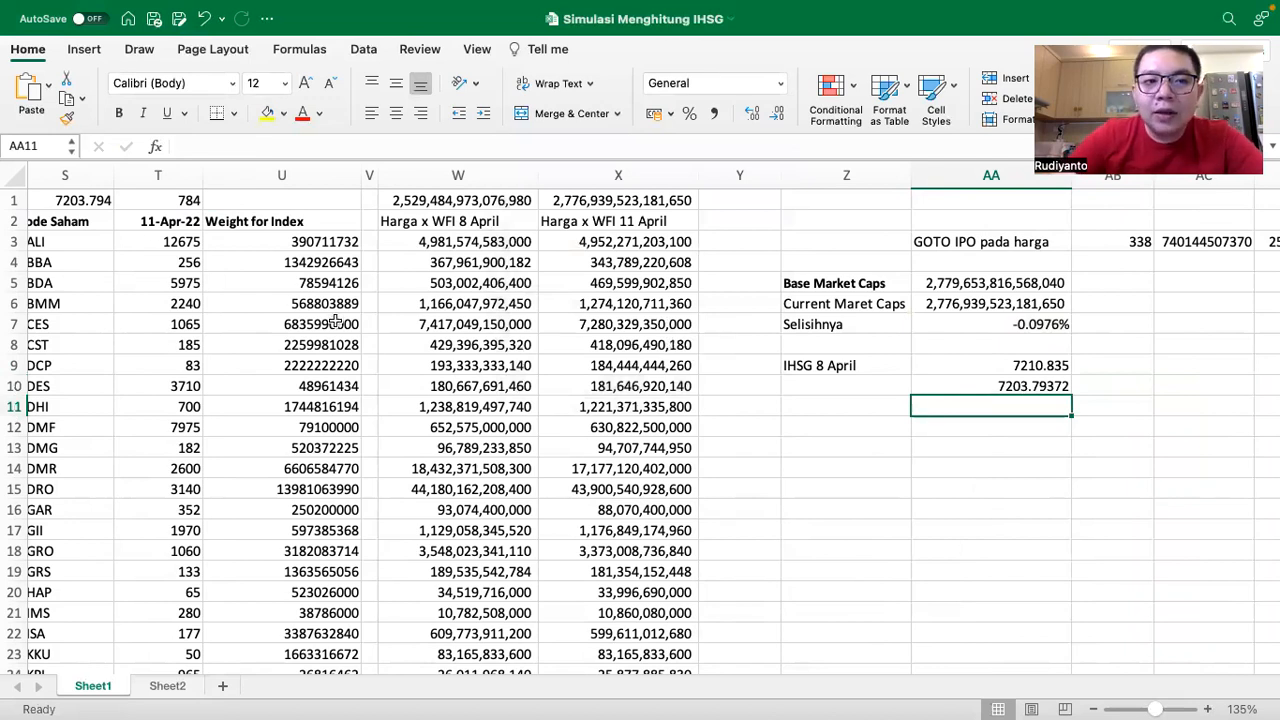
# Step: Highlight the published 11 April index in S1 and the simulated index in AA10 with yellow fill
pyautogui.click(96, 201)
pyautogui.click(265, 114)
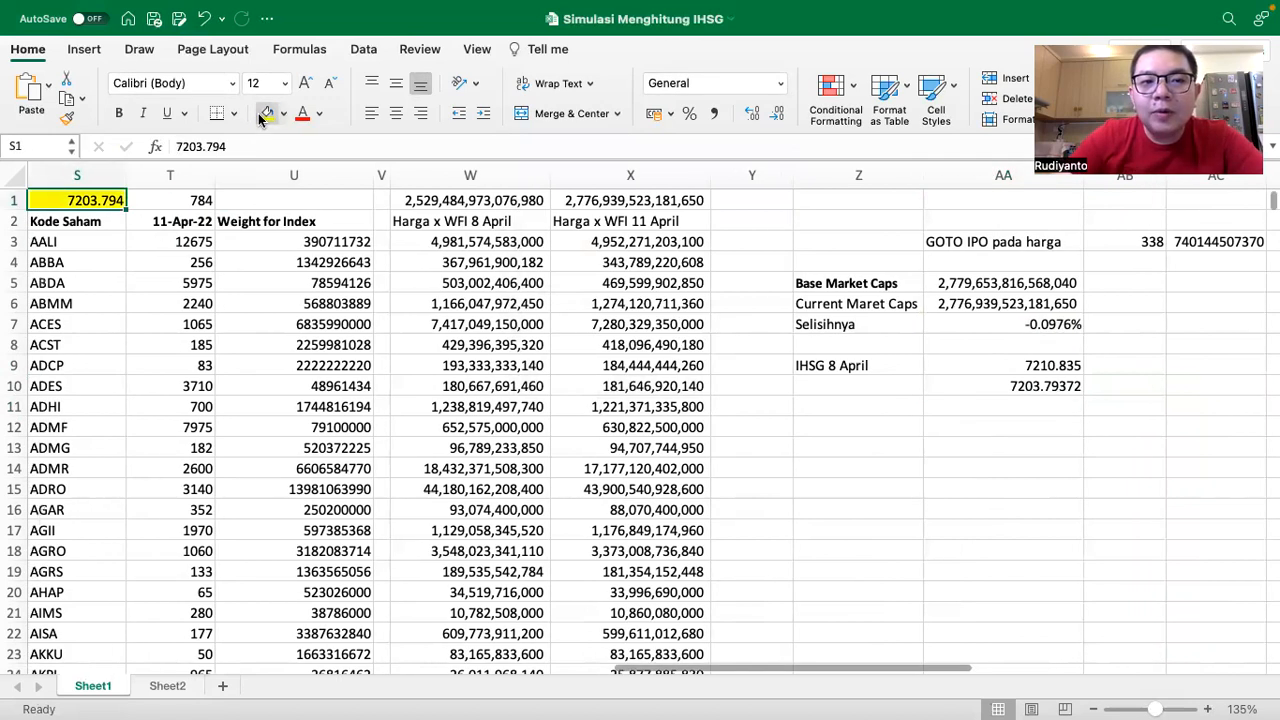
pyautogui.click(988, 386)
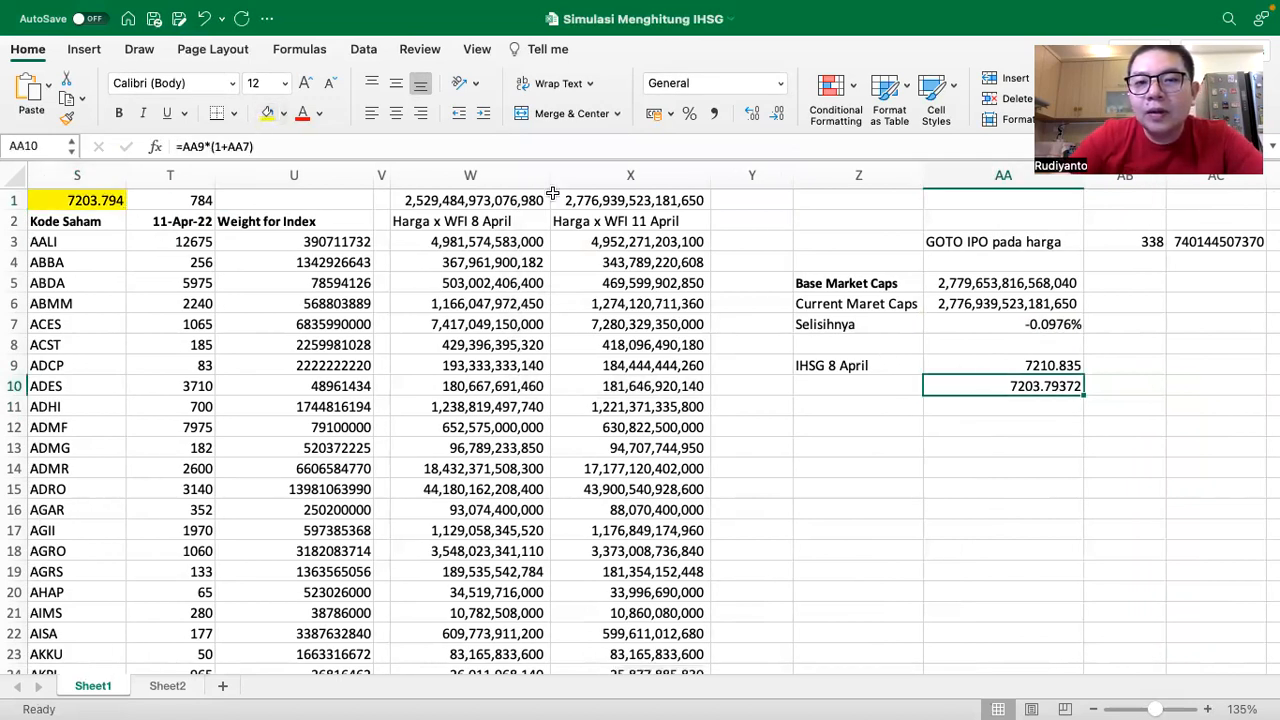
pyautogui.click(265, 114)
pyautogui.hscroll(2, 526, 309)
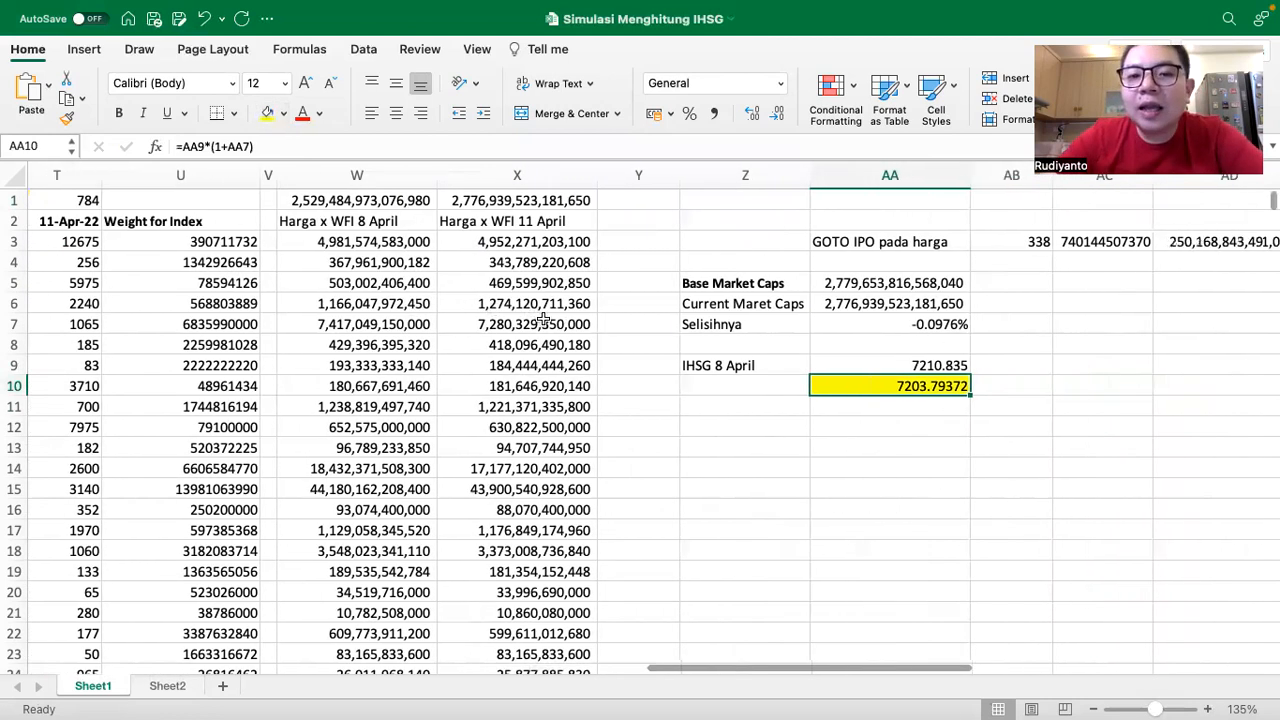
# Step: Review the Base Market Caps formula in AA5 and GOTO's IPO price and weight in AB3 and AC3
pyautogui.hscroll(-3, 600, 330)
pyautogui.hscroll(3, 684, 344)
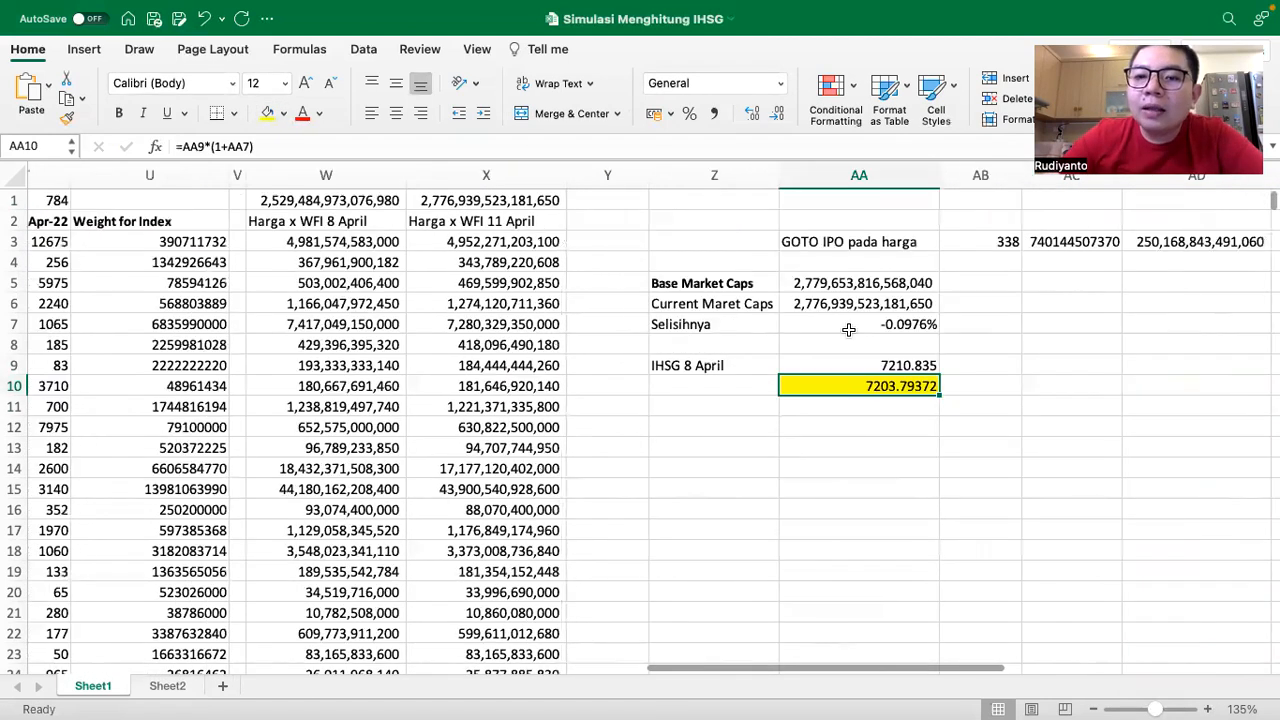
pyautogui.hscroll(1, 793, 284)
pyautogui.click(793, 284)
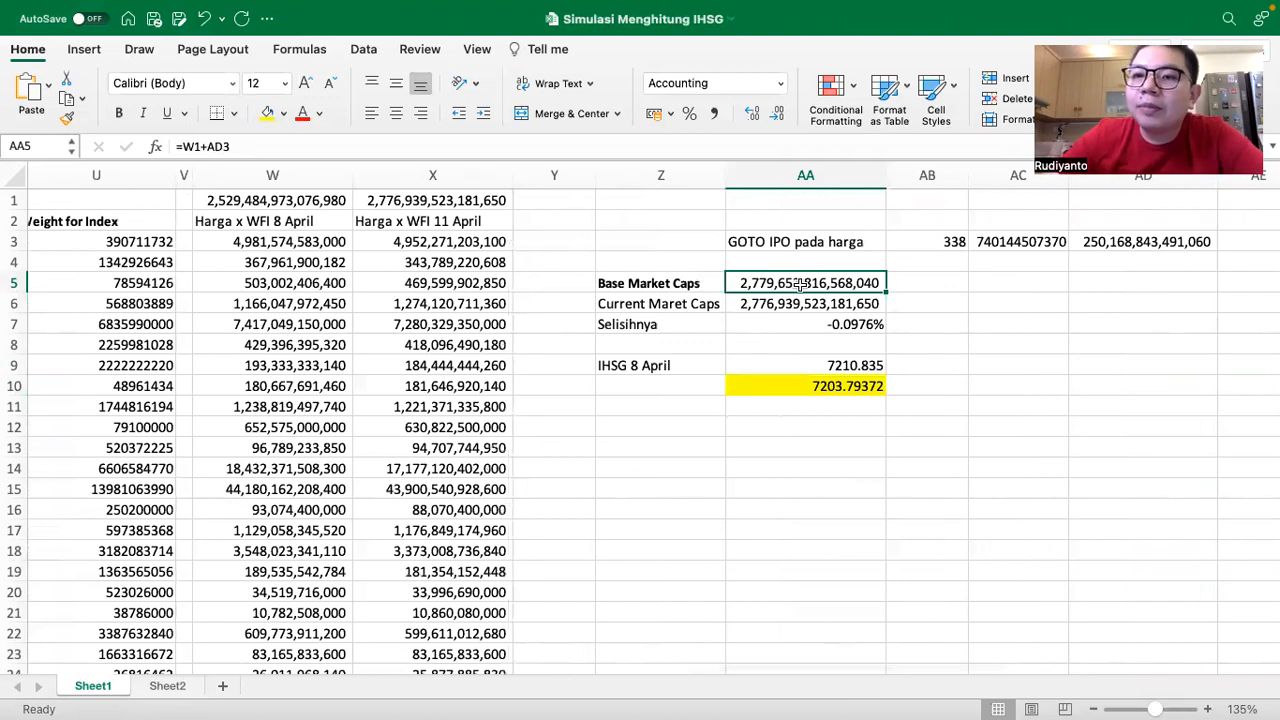
pyautogui.click(925, 240)
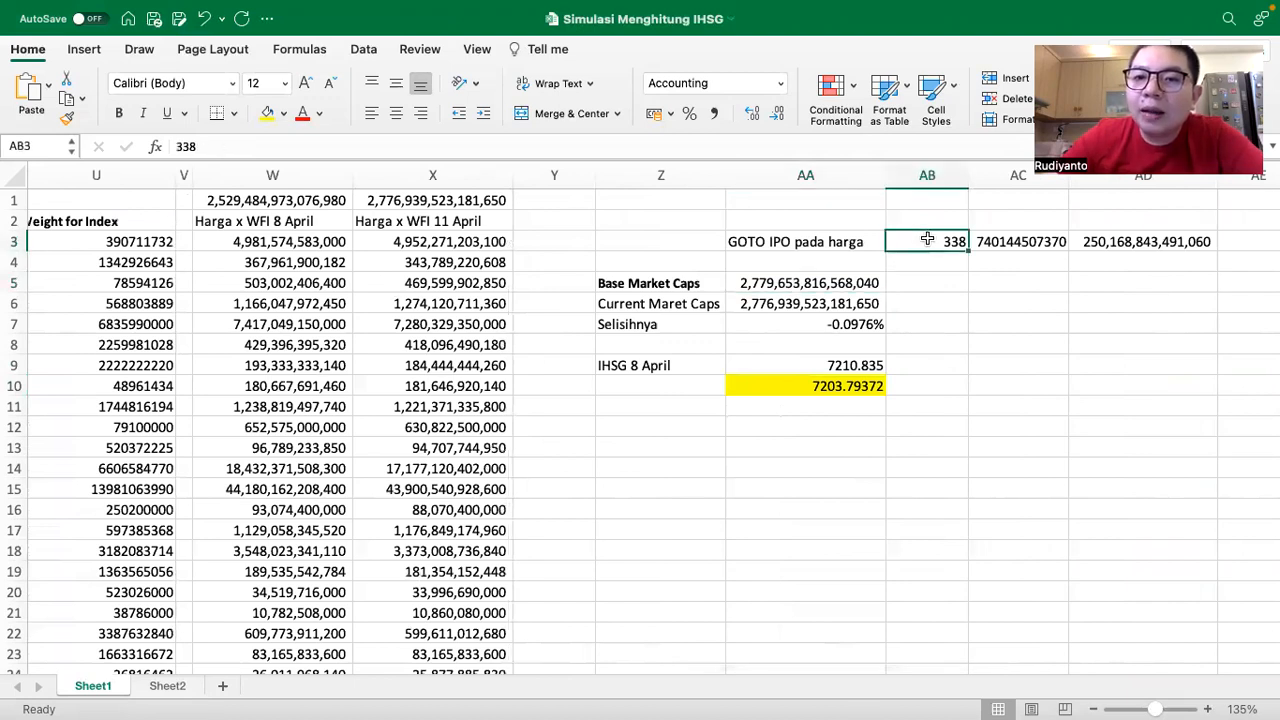
pyautogui.click(1026, 242)
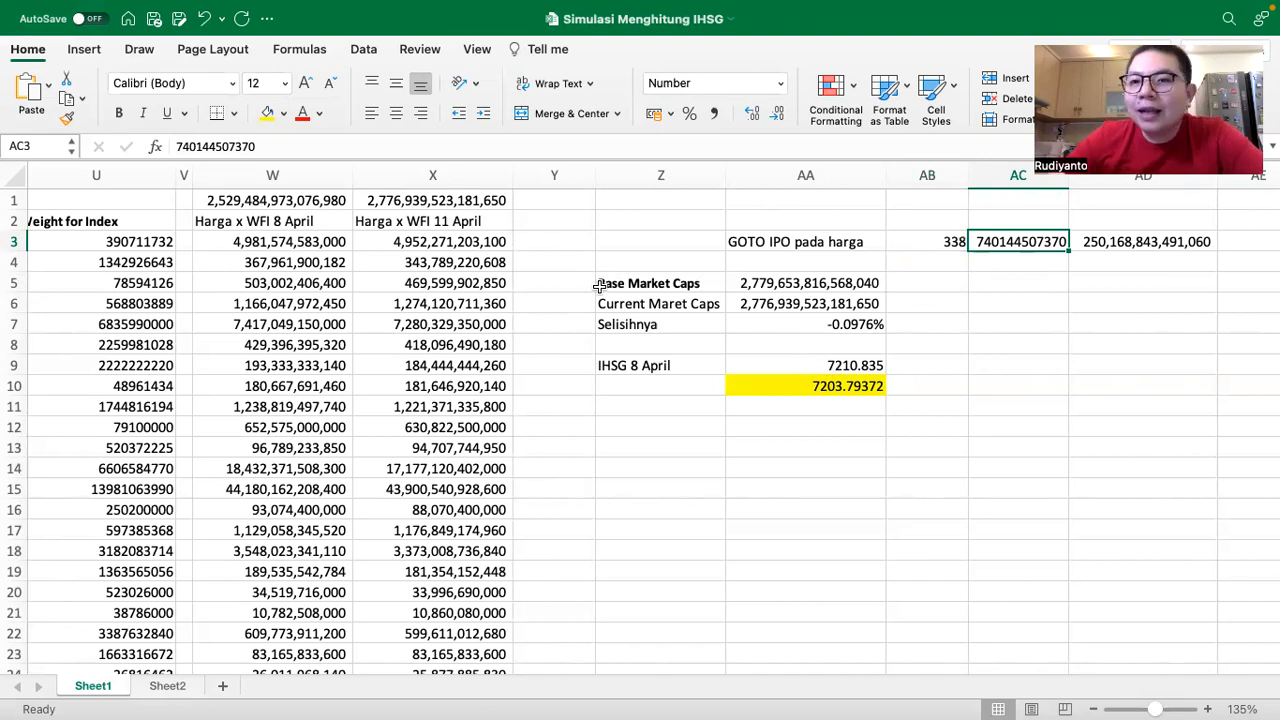
pyautogui.moveTo(586, 8)
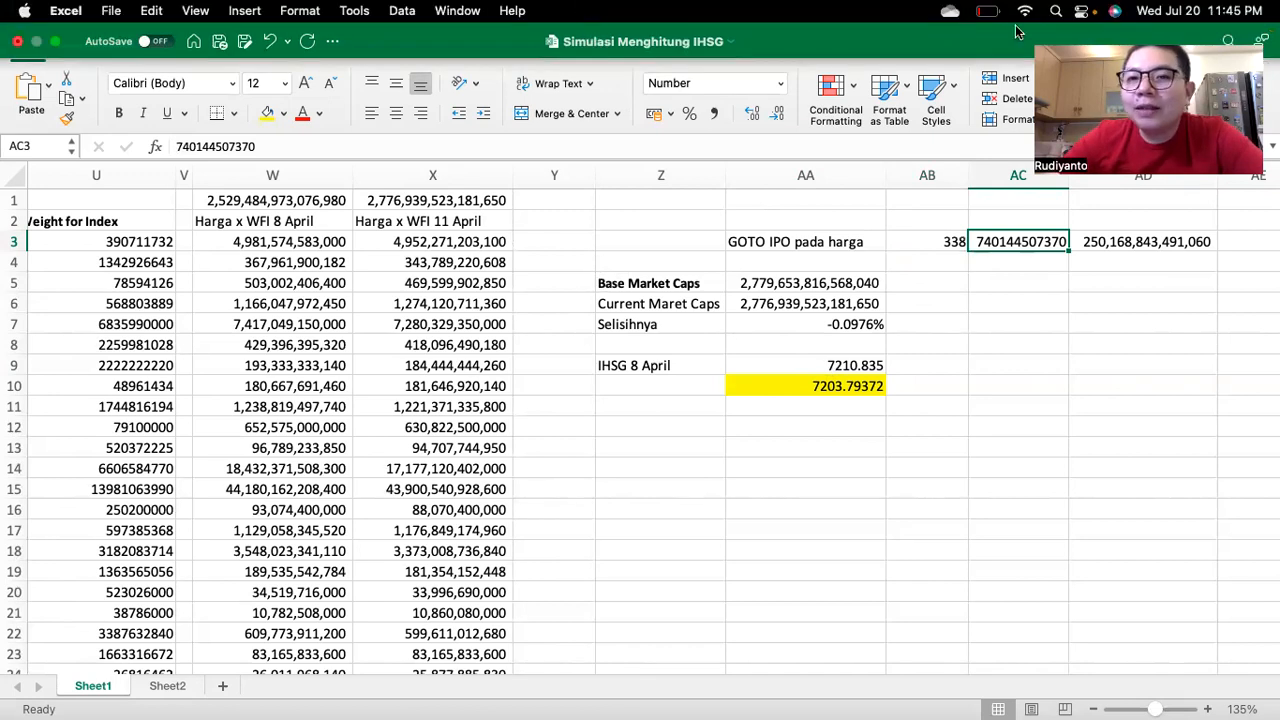